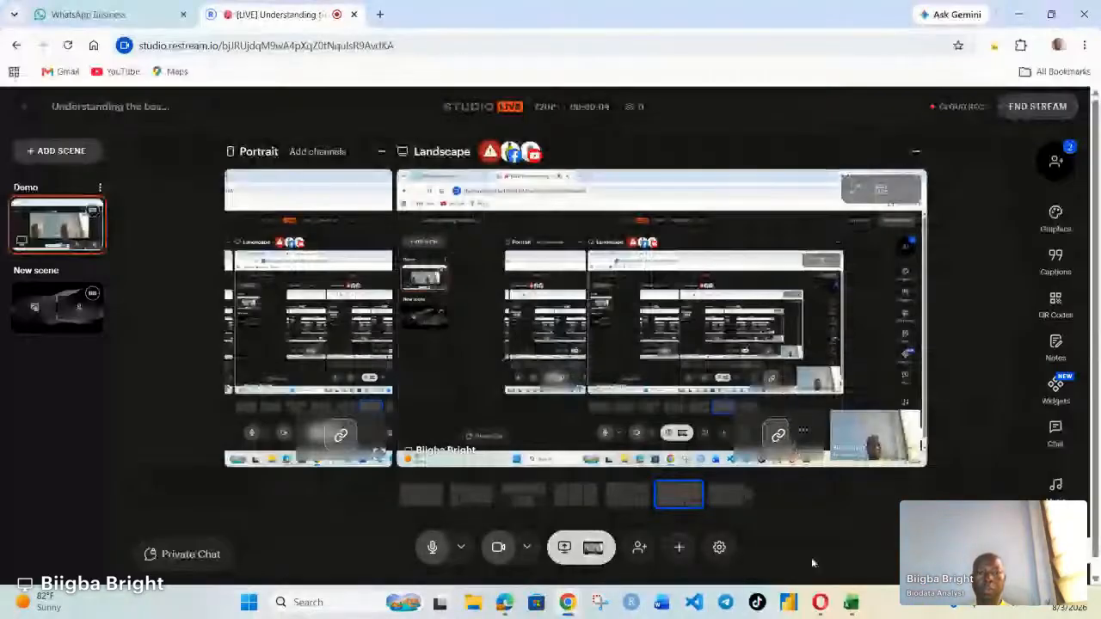
Step: Switch to Excel and show Sheet3 of the EATERIES workbook with the supervisor sales data
{"action": "left_click", "coordinate": [850, 602]}
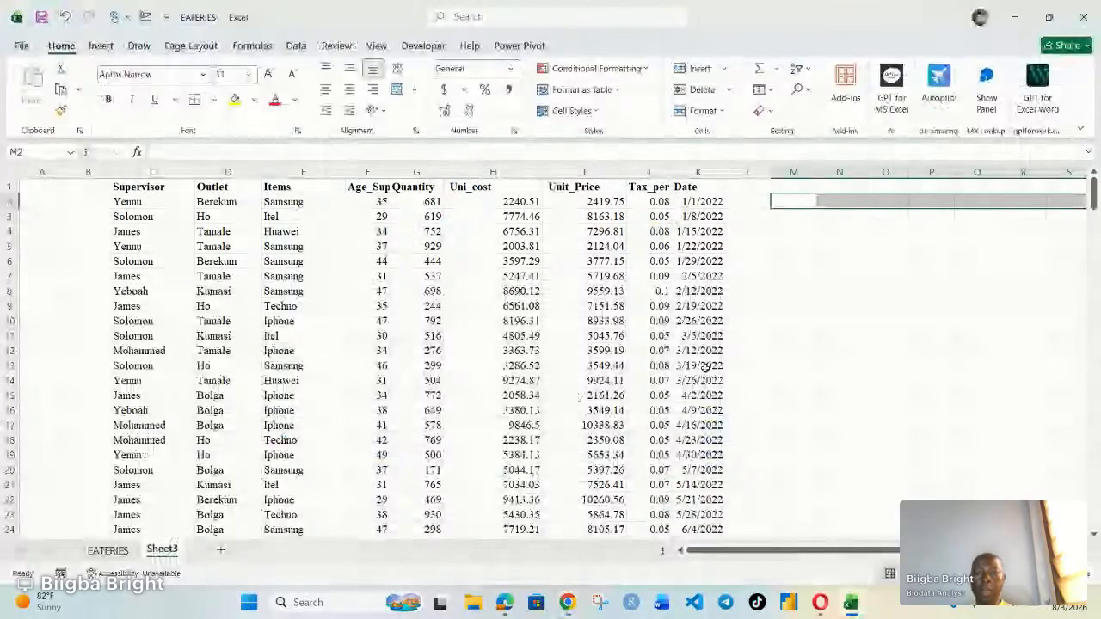
{"action": "left_click", "coordinate": [885, 335]}
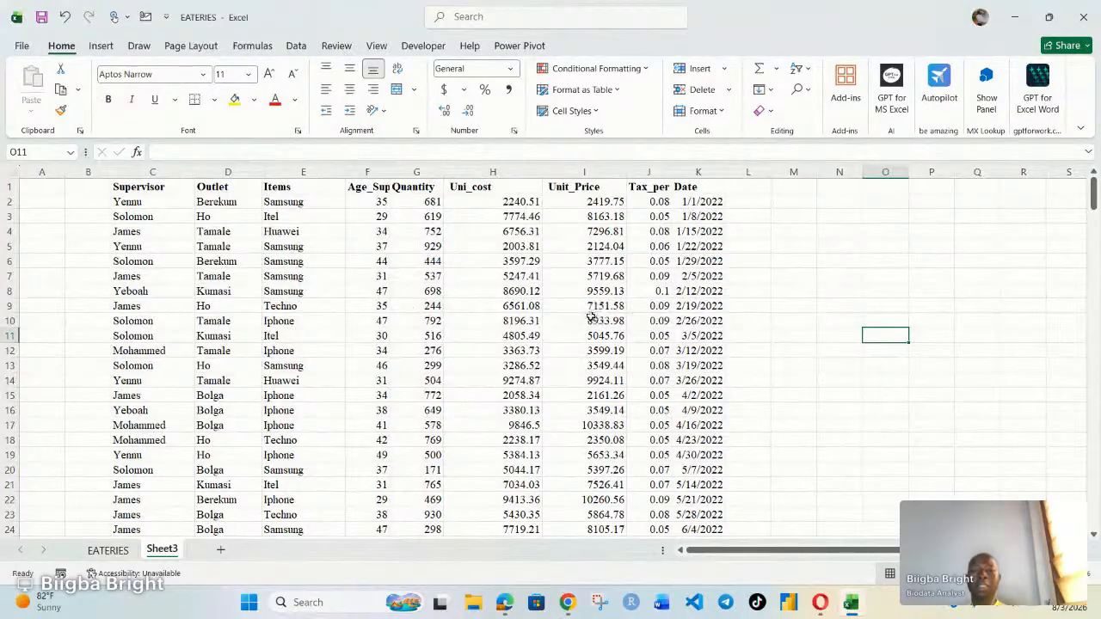
{"action": "left_click", "coordinate": [430, 320]}
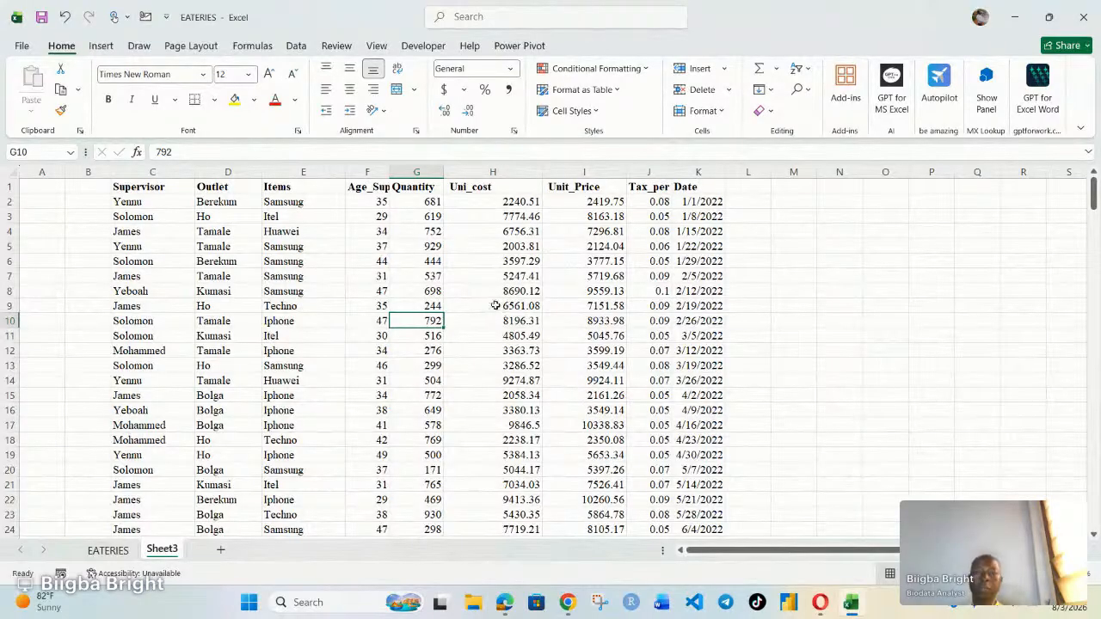
Step: Widen the Age_Supervisor and Tax_per columns to fit their headers, and centre-align the Age_Supervisor column
{"action": "left_click_drag", "start_coordinate": [389, 172], "coordinate": [438, 171]}
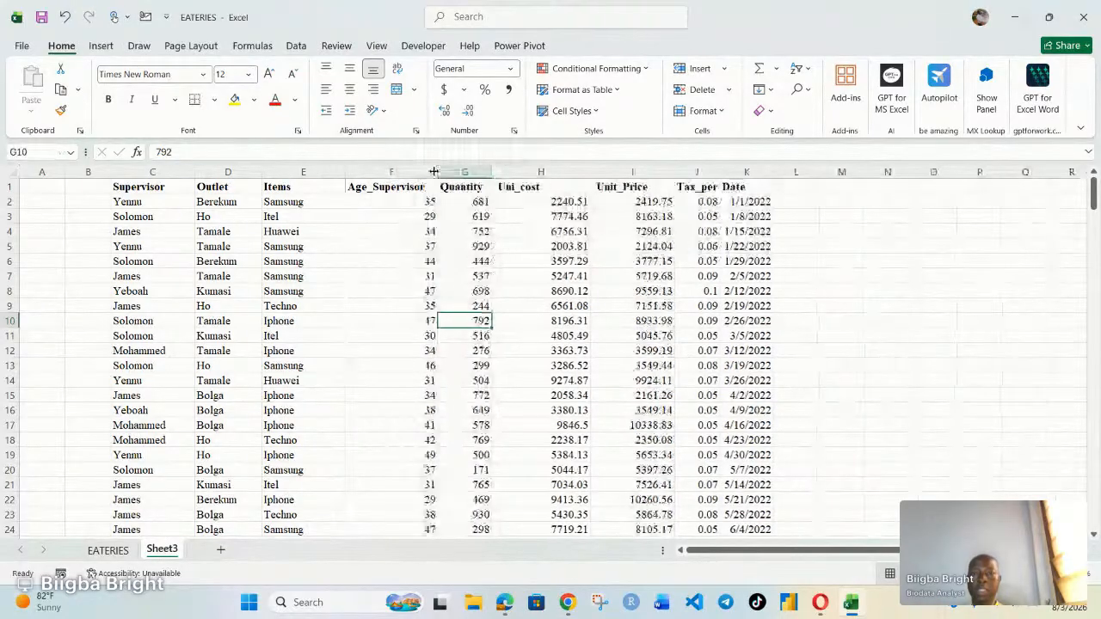
{"action": "left_click", "coordinate": [386, 173]}
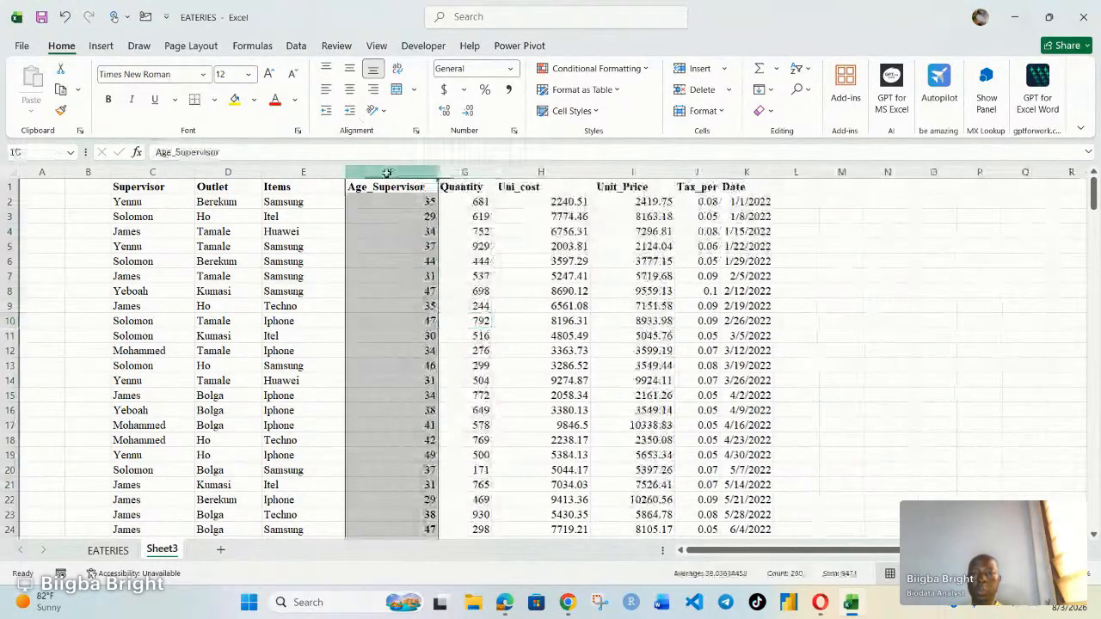
{"action": "left_click", "coordinate": [349, 89]}
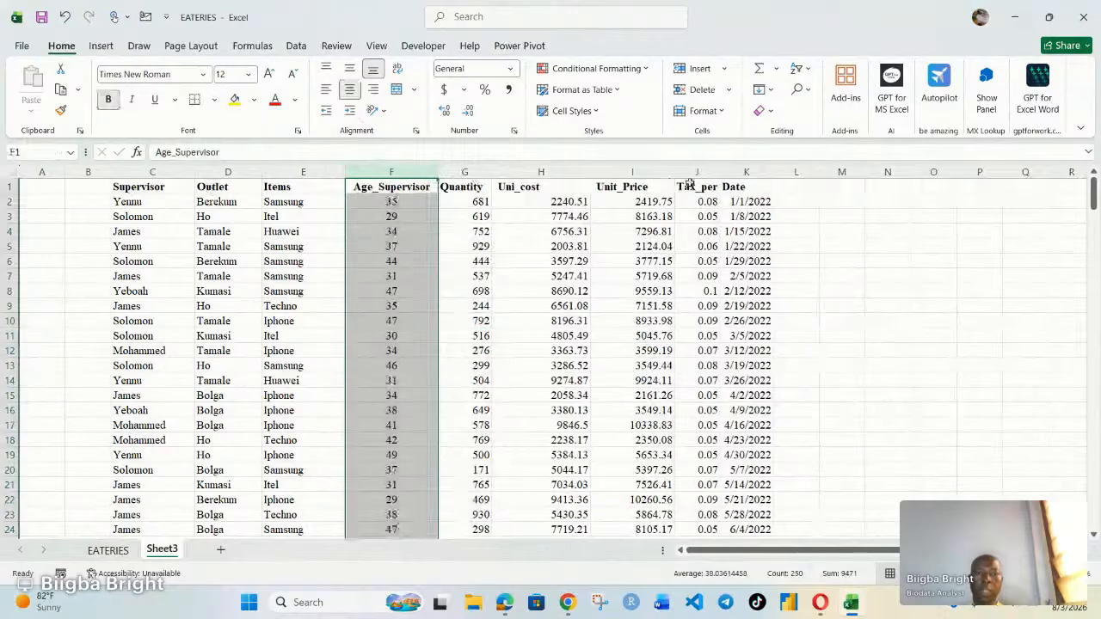
{"action": "left_click_drag", "start_coordinate": [715, 173], "coordinate": [736, 173]}
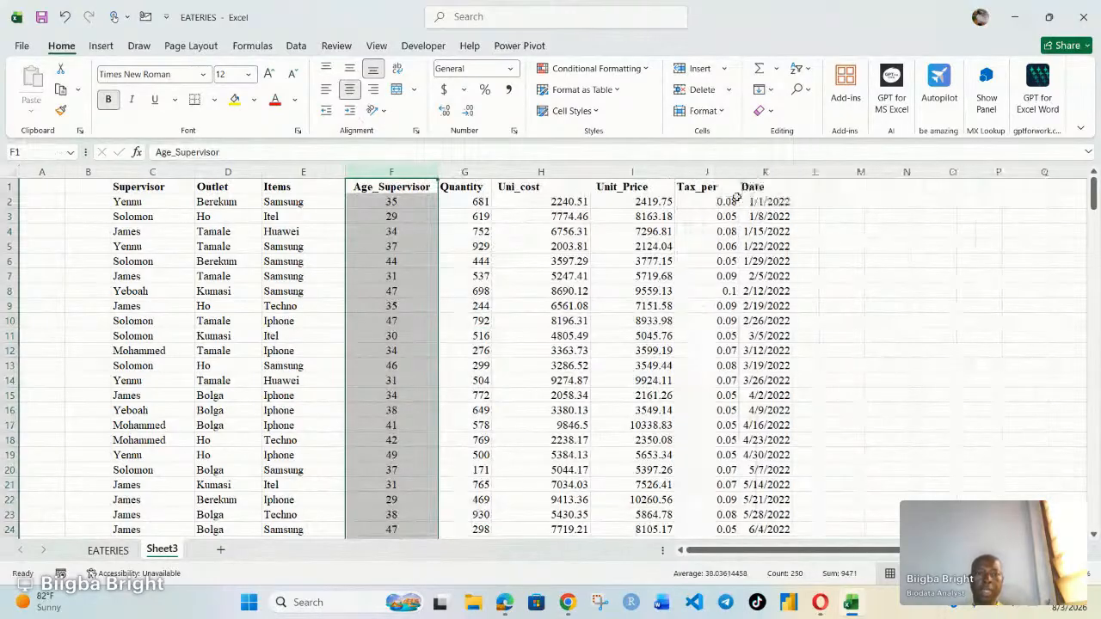
{"action": "left_click", "coordinate": [360, 380]}
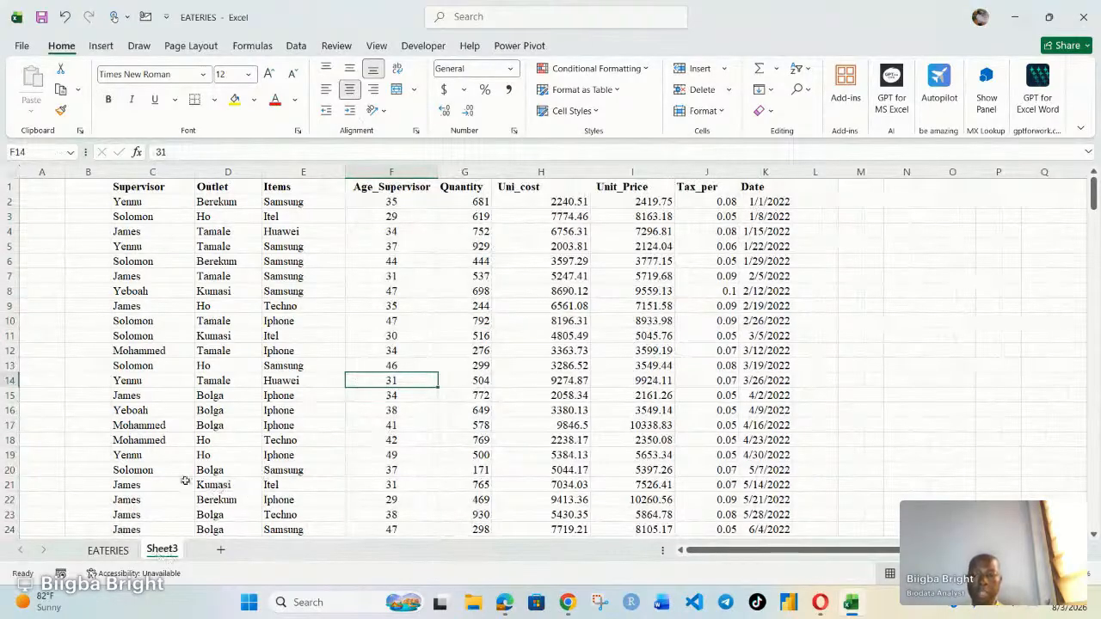
Step: Rename the worksheet Sheet3 as SalesReport
{"action": "right_click", "coordinate": [163, 550]}
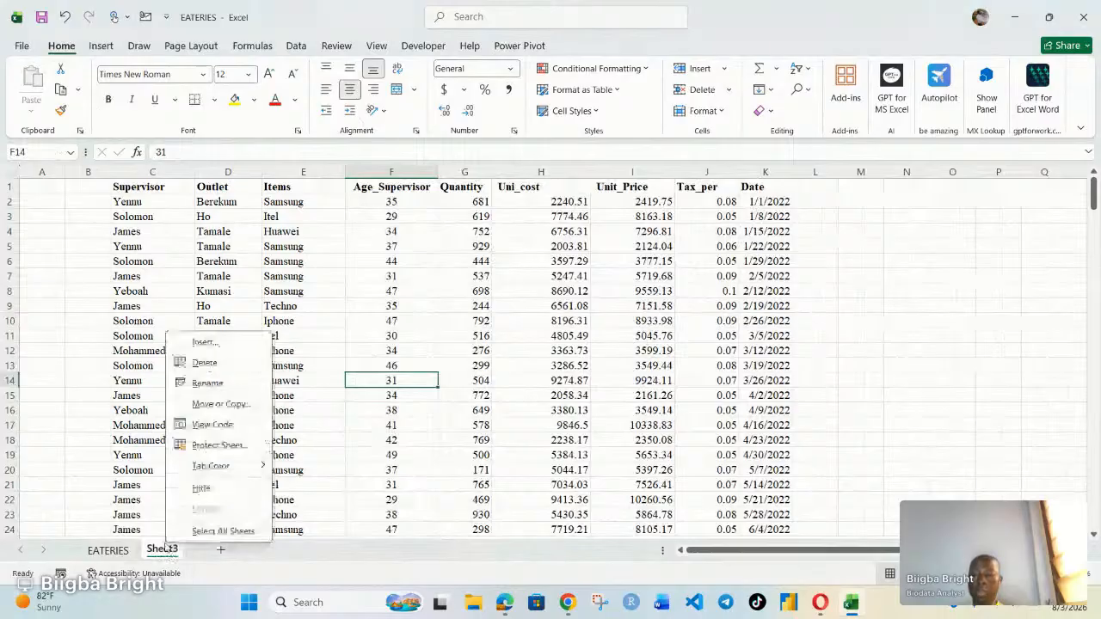
{"action": "left_click", "coordinate": [207, 385]}
{"action": "type", "text": "S"}
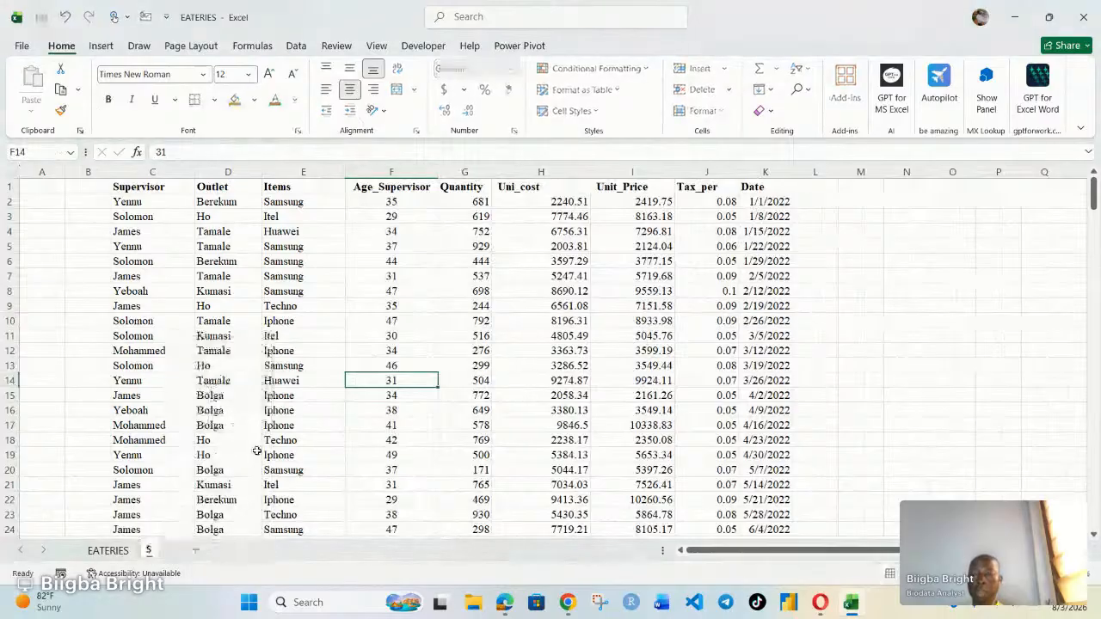
{"action": "type", "text": "alesReport"}
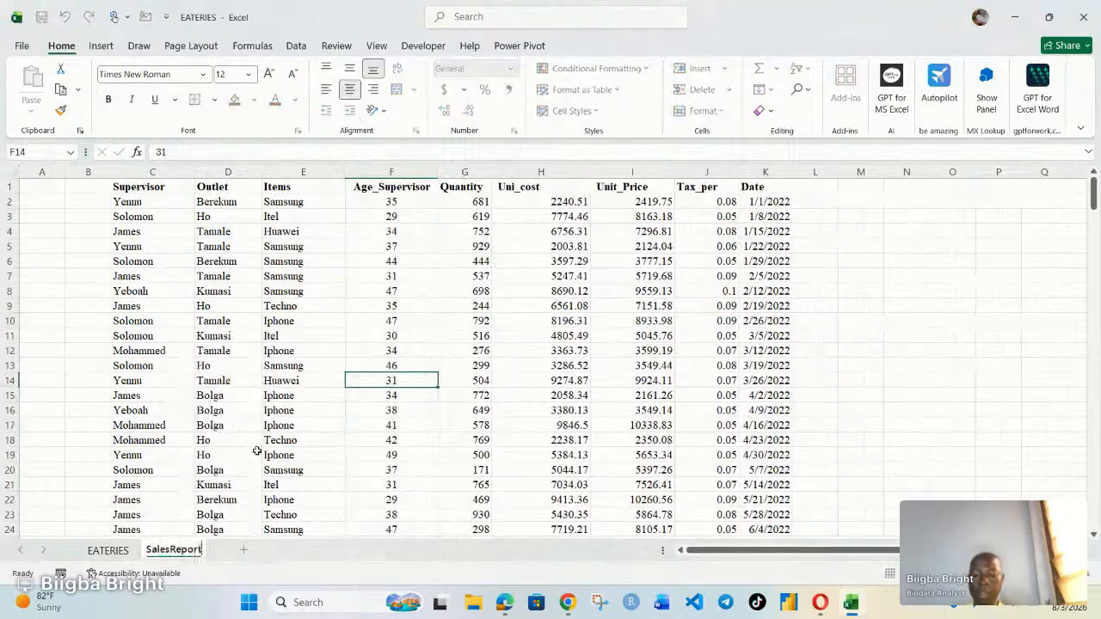
{"action": "key", "text": "Return"}
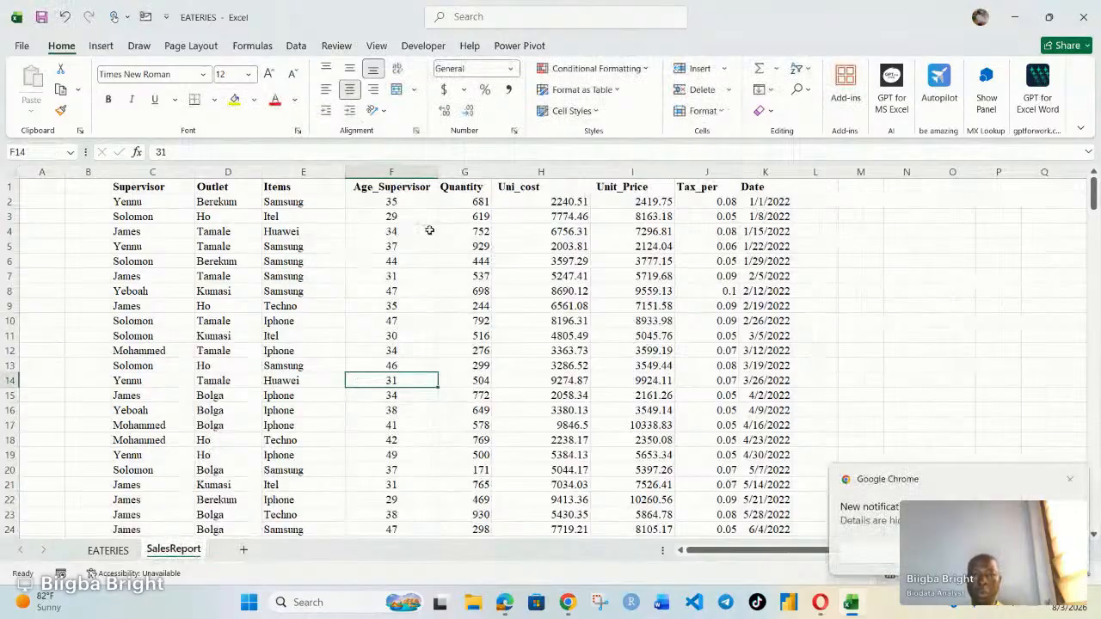
Step: Narrow the Uni_cost and Unit_Price columns, and centre-align all columns from Age_Supervisor through Date
{"action": "left_click_drag", "start_coordinate": [388, 201], "coordinate": [729, 320]}
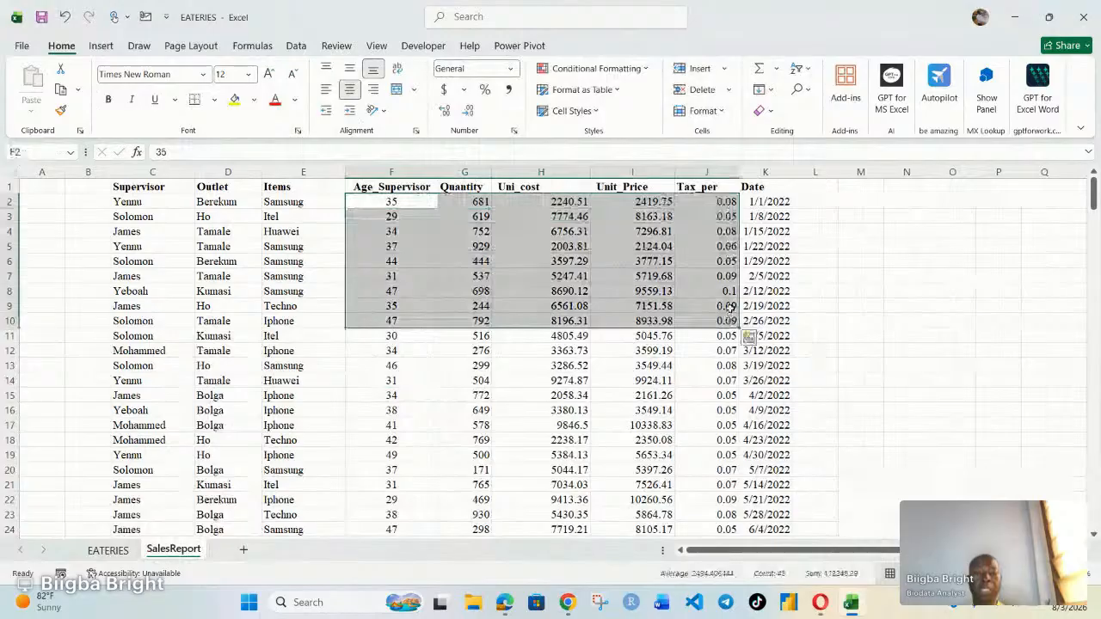
{"action": "left_click", "coordinate": [614, 276]}
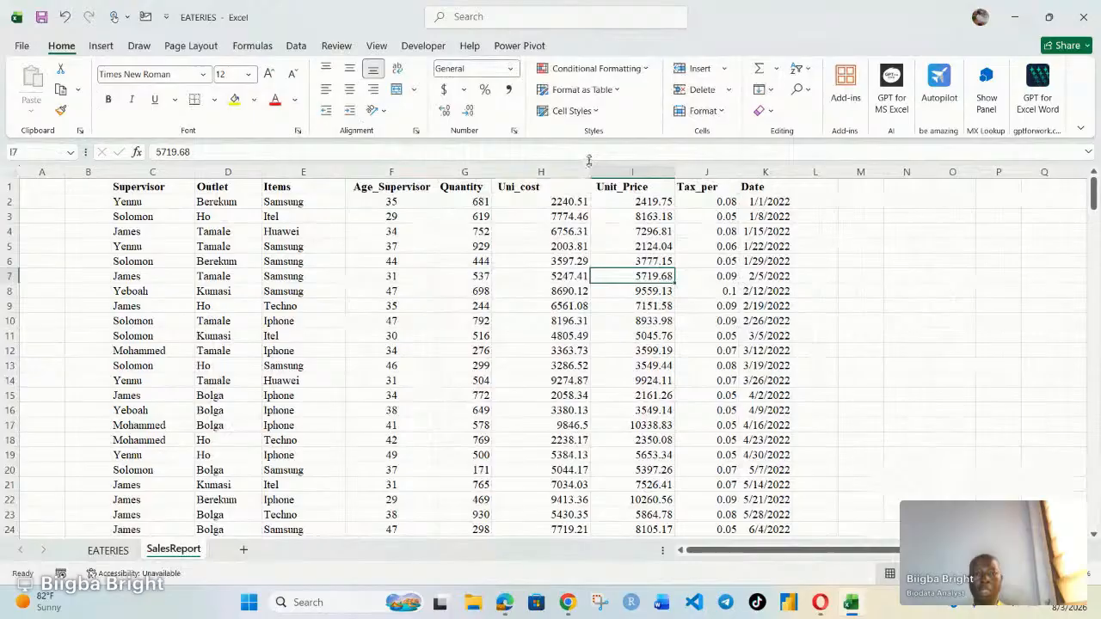
{"action": "left_click_drag", "start_coordinate": [590, 172], "coordinate": [562, 173]}
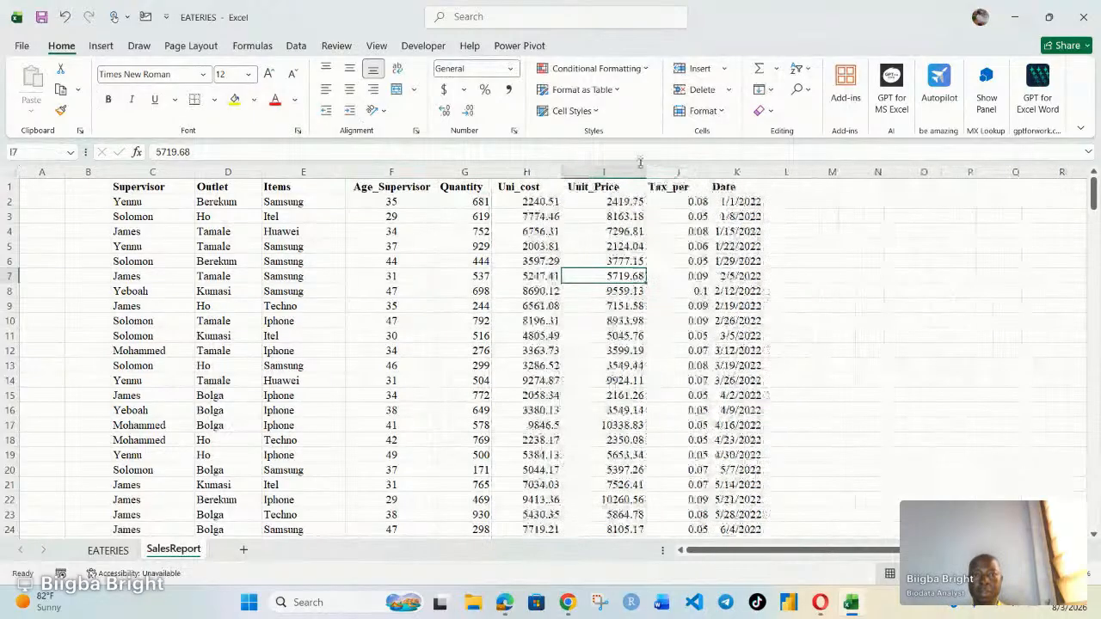
{"action": "left_click_drag", "start_coordinate": [646, 173], "coordinate": [628, 175]}
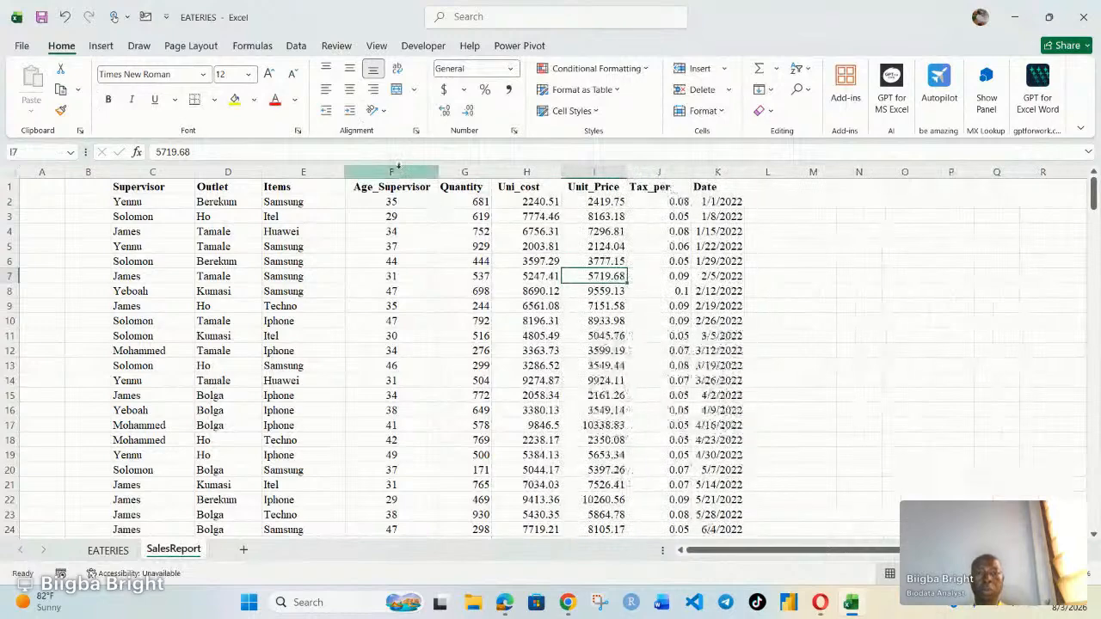
{"action": "left_click_drag", "start_coordinate": [398, 166], "coordinate": [717, 172]}
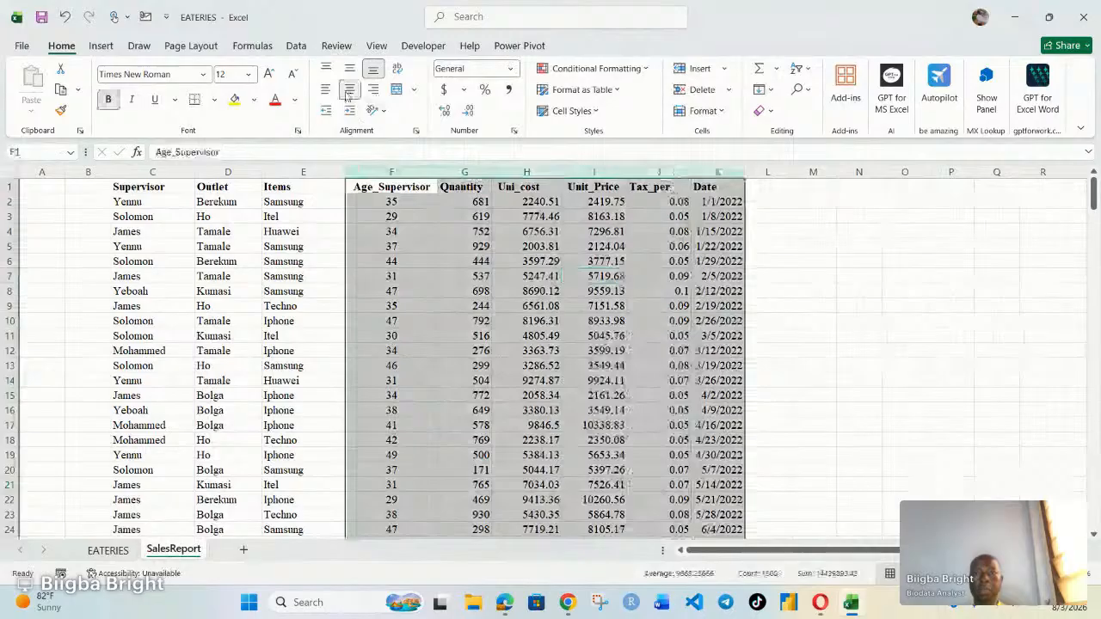
{"action": "left_click", "coordinate": [350, 90]}
{"action": "left_click", "coordinate": [776, 353]}
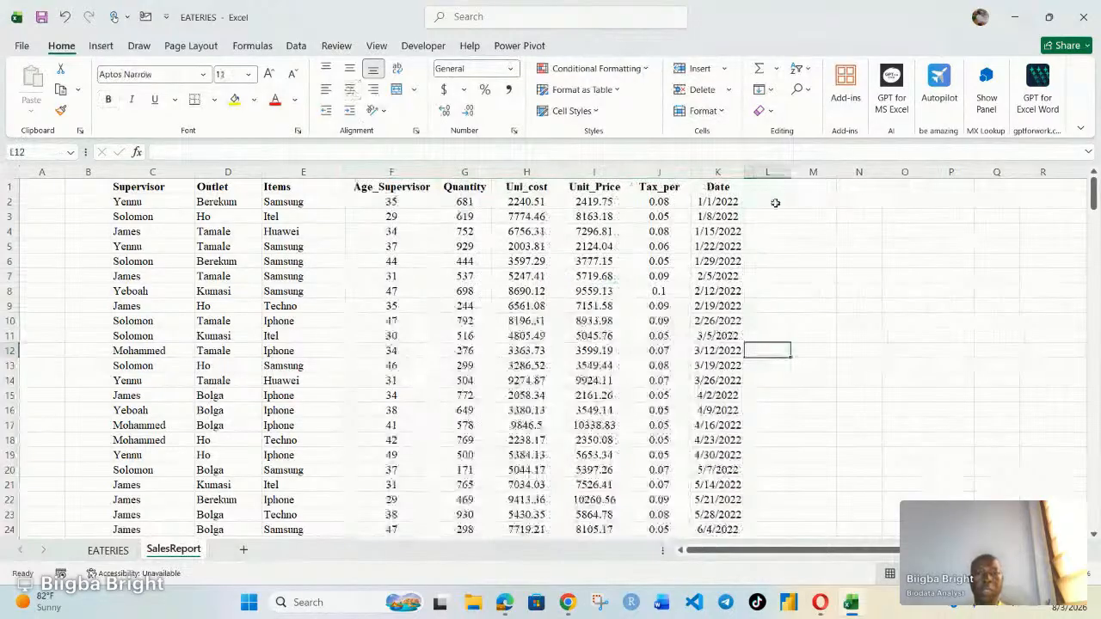
Step: Enter =ISNUMBER(F2) in cell M2 to test whether the first Age_Supervisor entry is numeric
{"action": "left_click_drag", "start_coordinate": [392, 201], "coordinate": [651, 208]}
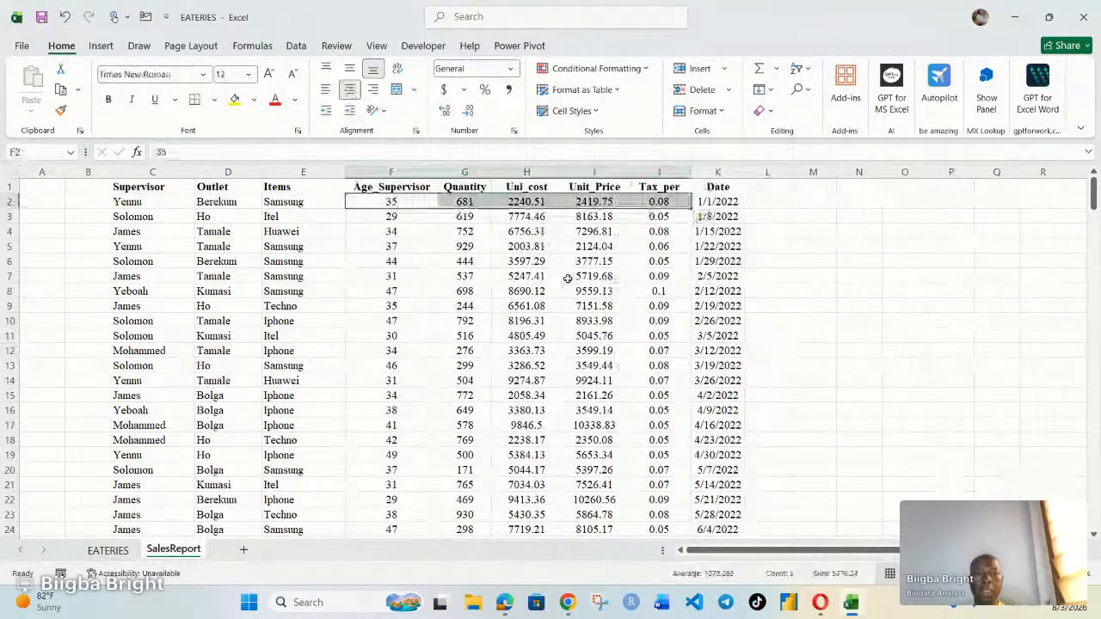
{"action": "left_click", "coordinate": [780, 200]}
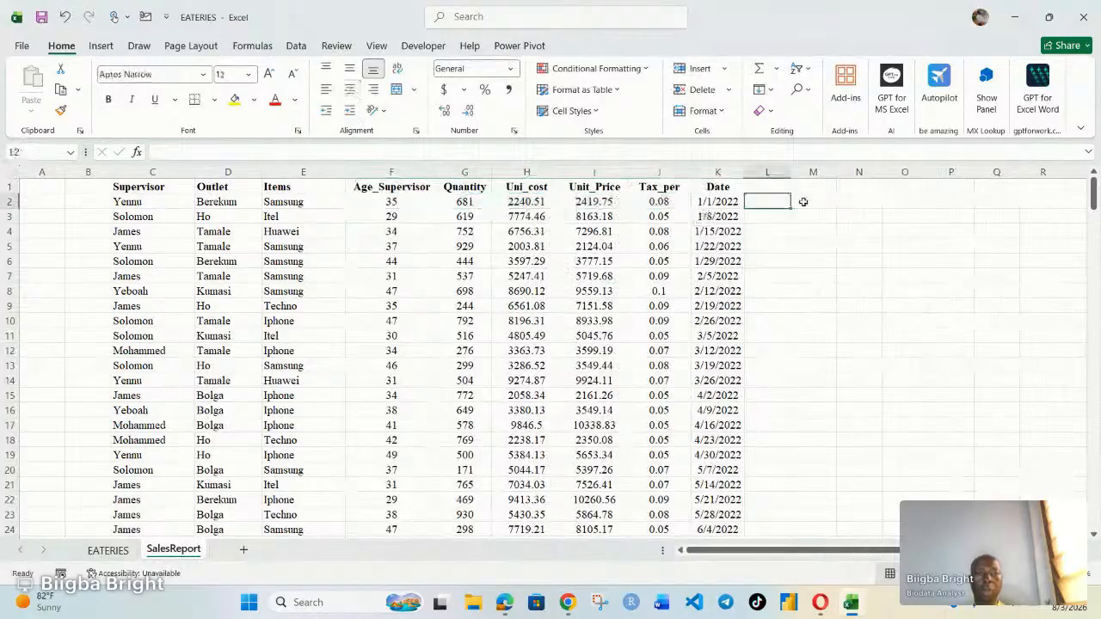
{"action": "left_click", "coordinate": [803, 201]}
{"action": "type", "text": "=isnu"}
{"action": "key", "text": "Tab"}
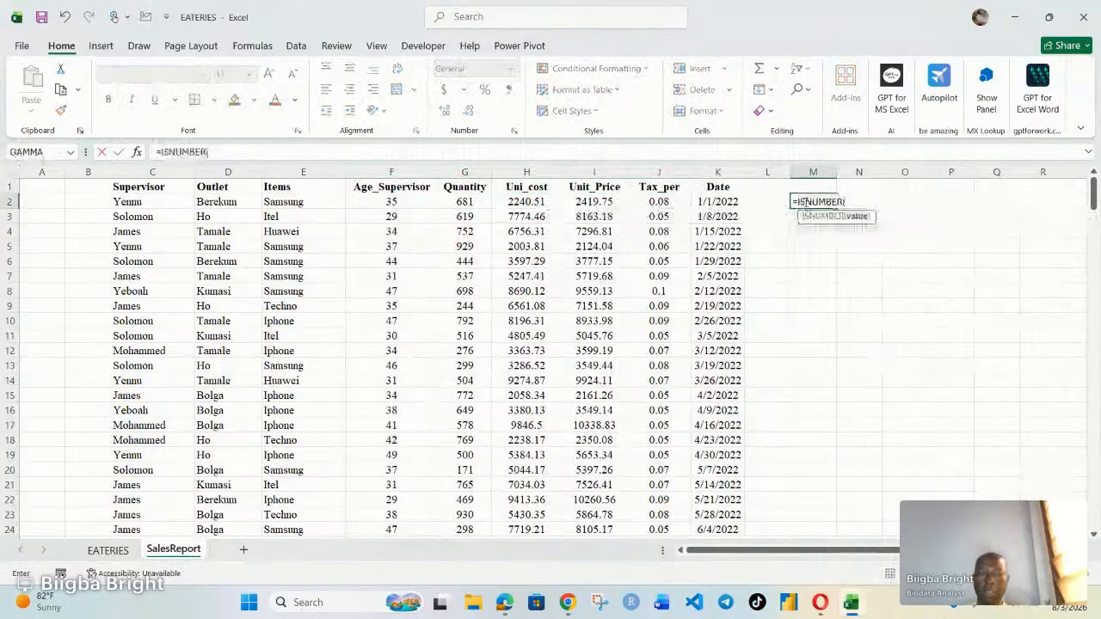
{"action": "left_click", "coordinate": [392, 199]}
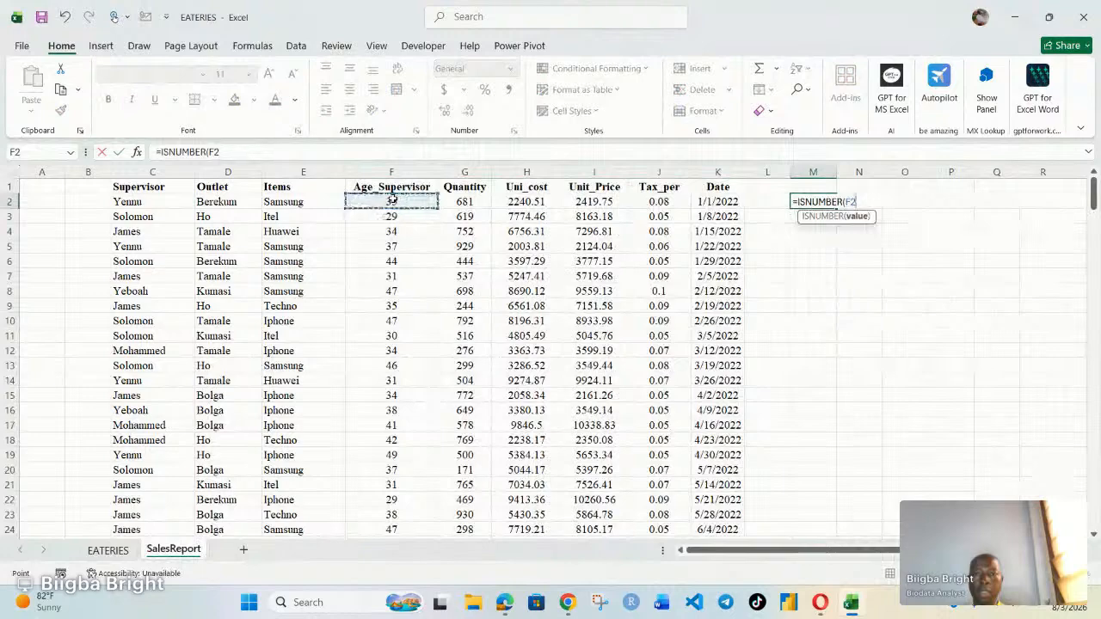
{"action": "type", "text": ")"}
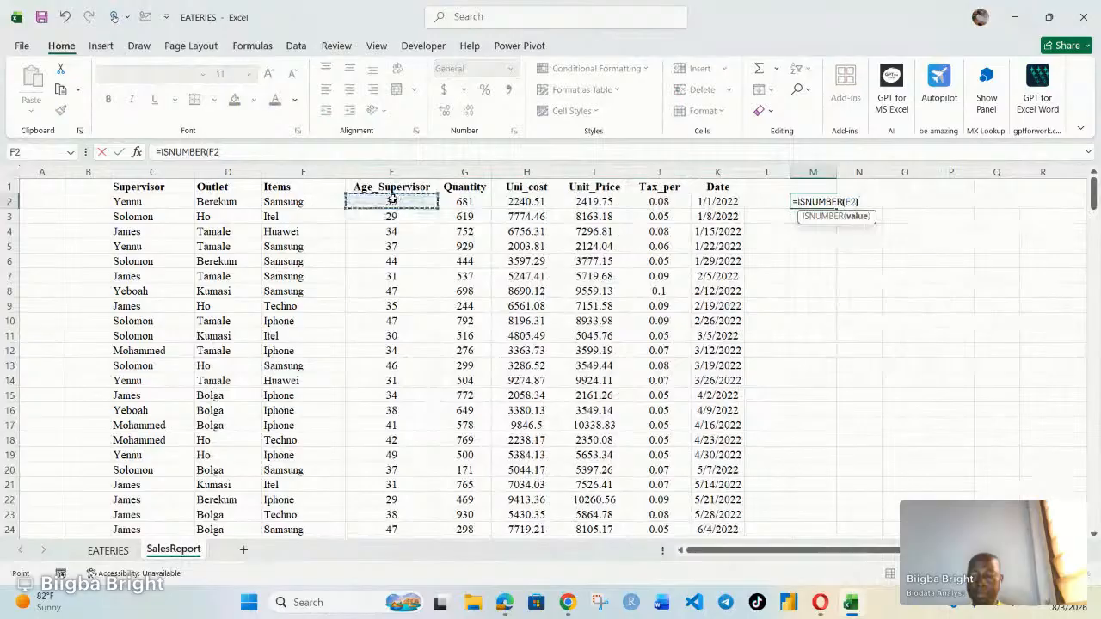
{"action": "key", "text": "Return"}
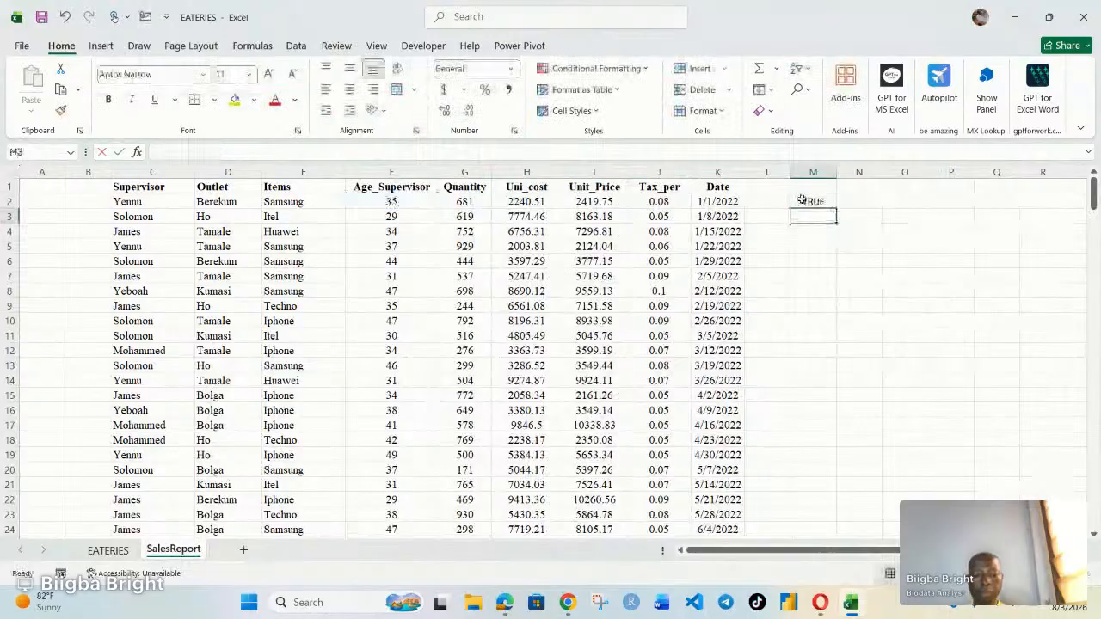
Step: Fill the ISNUMBER formula from M2 across to column R and down through row 18 to check the numeric columns
{"action": "left_click", "coordinate": [802, 200]}
{"action": "left_click_drag", "start_coordinate": [836, 209], "coordinate": [1046, 202]}
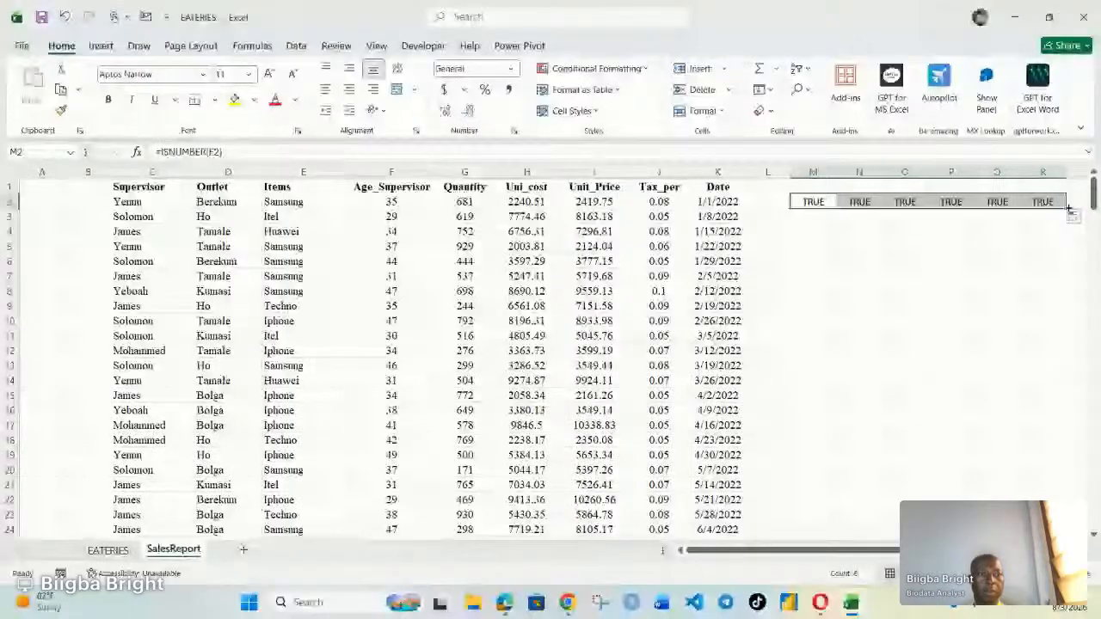
{"action": "left_click_drag", "start_coordinate": [1067, 208], "coordinate": [996, 216]}
{"action": "left_click", "coordinate": [950, 201]}
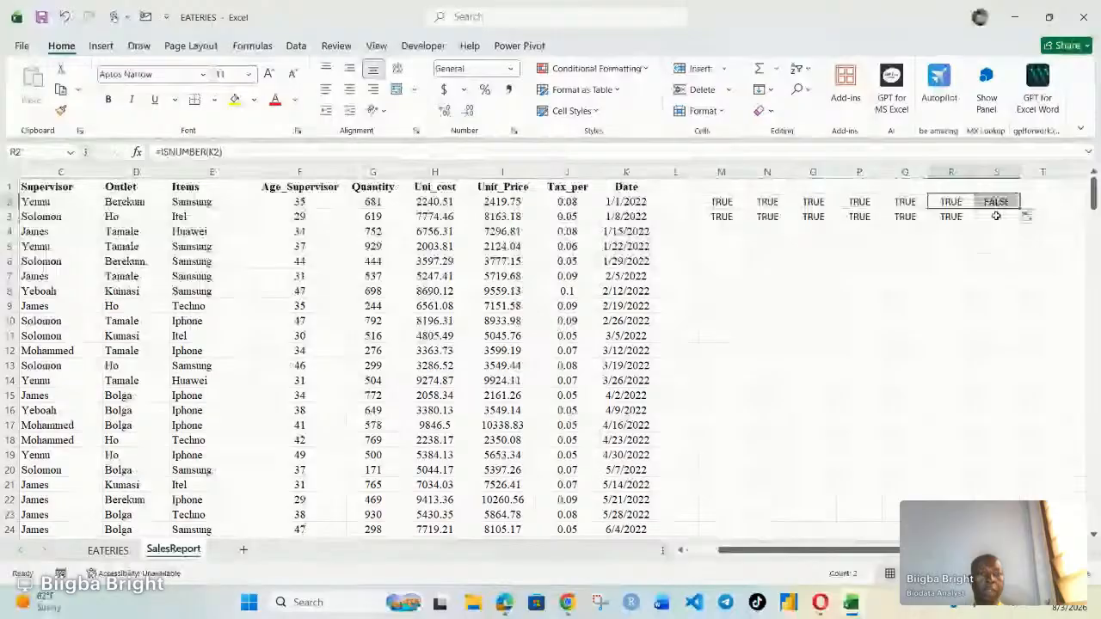
{"action": "left_click", "coordinate": [721, 204]}
{"action": "left_click_drag", "start_coordinate": [721, 216], "coordinate": [1004, 455]}
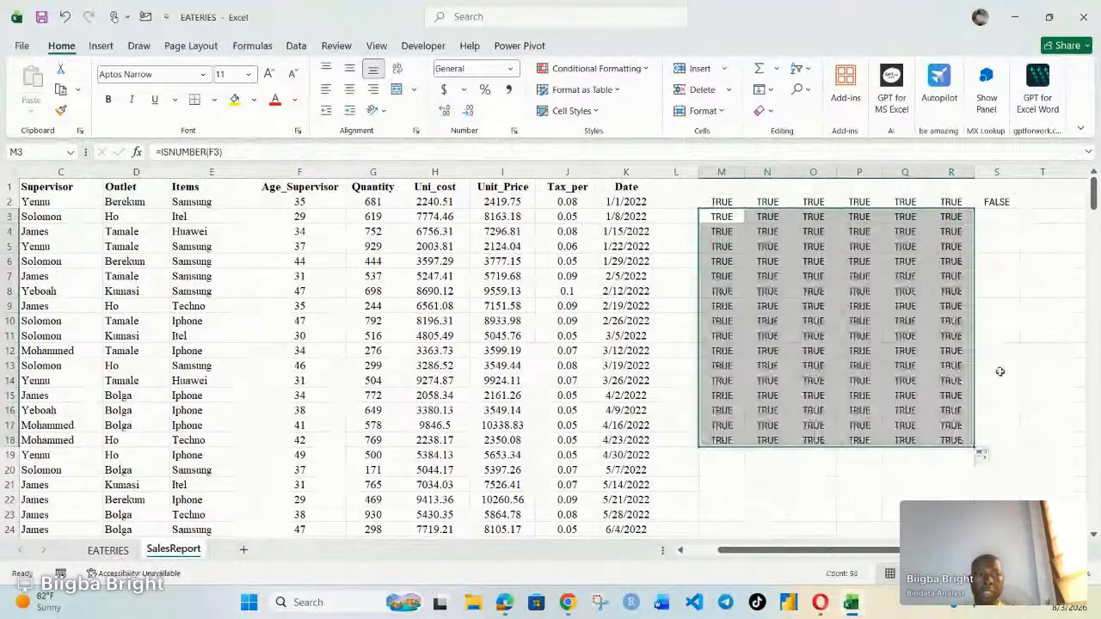
{"action": "left_click", "coordinate": [996, 203]}
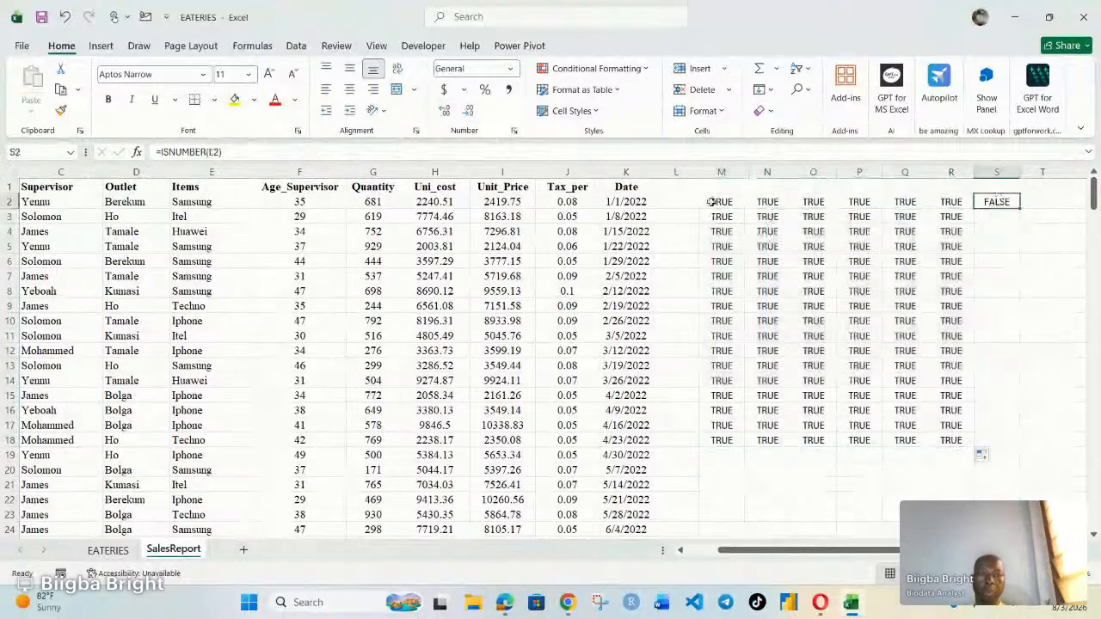
Step: Clear all the ISNUMBER test formulas from cells M2:S18
{"action": "left_click", "coordinate": [728, 202]}
{"action": "left_click_drag", "start_coordinate": [728, 202], "coordinate": [981, 442]}
{"action": "key", "text": "Delete"}
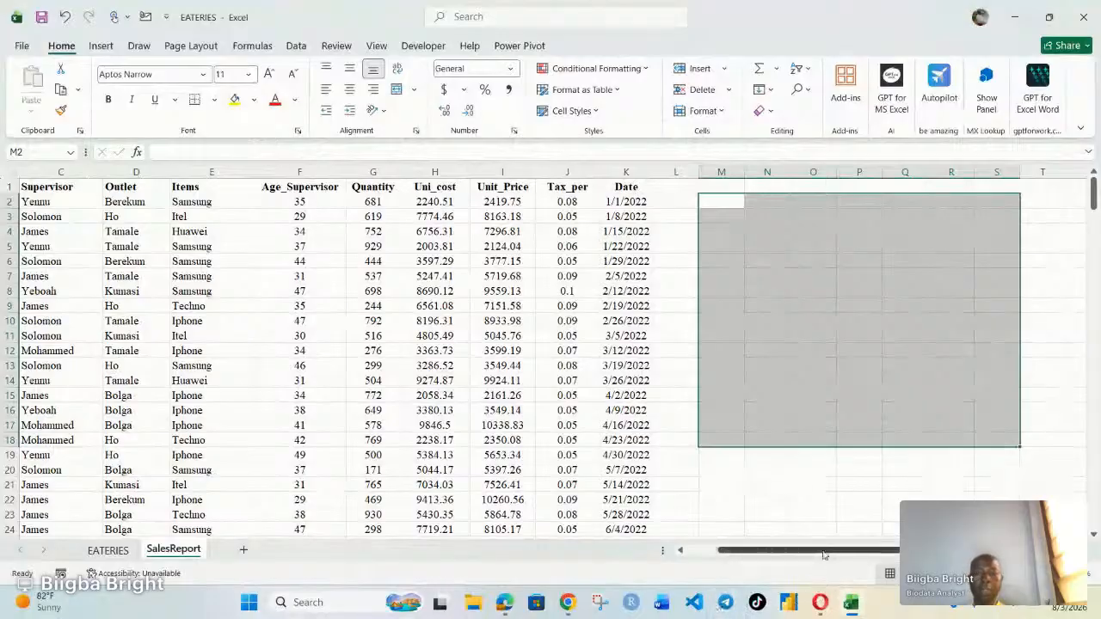
{"action": "left_click_drag", "start_coordinate": [823, 555], "coordinate": [624, 481]}
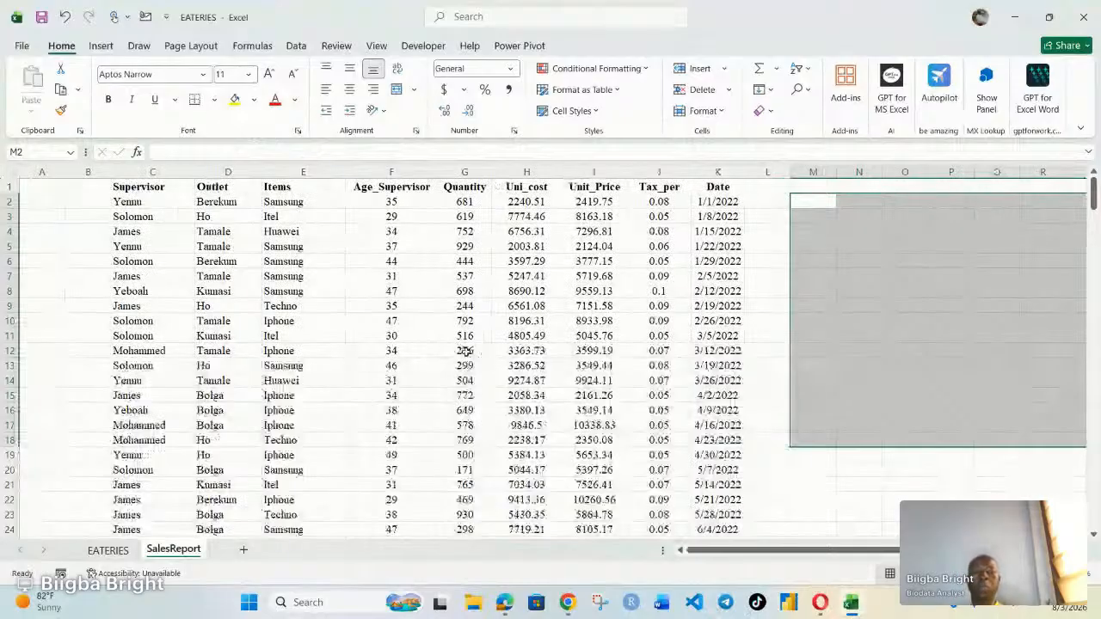
{"action": "left_click", "coordinate": [813, 291]}
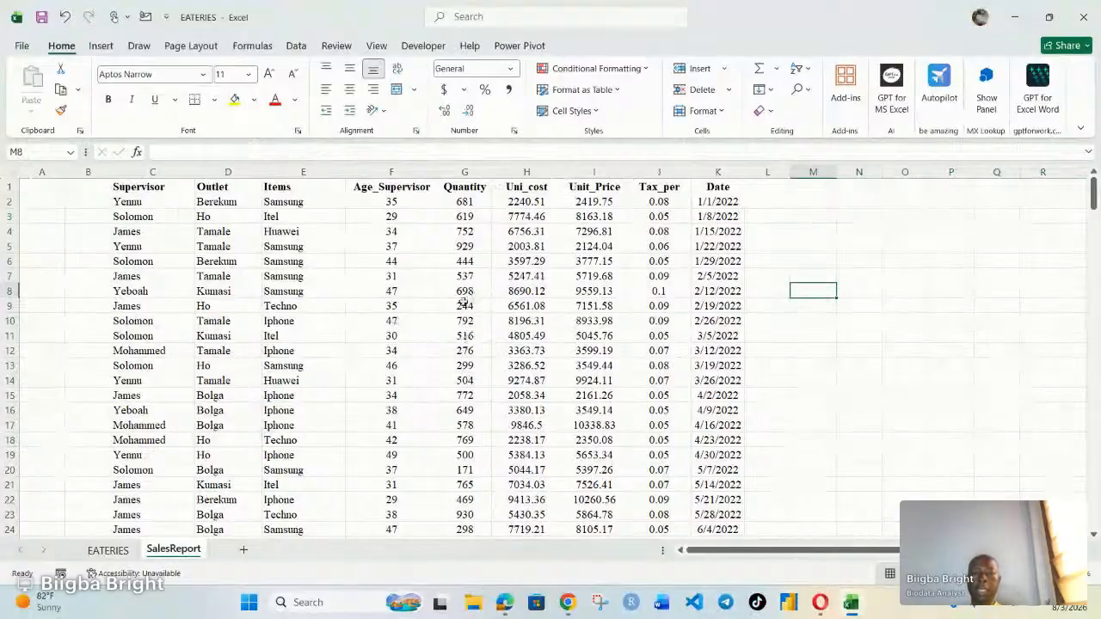
Step: Convert the data range C1:K250 into an Excel table with headers
{"action": "left_click", "coordinate": [416, 309]}
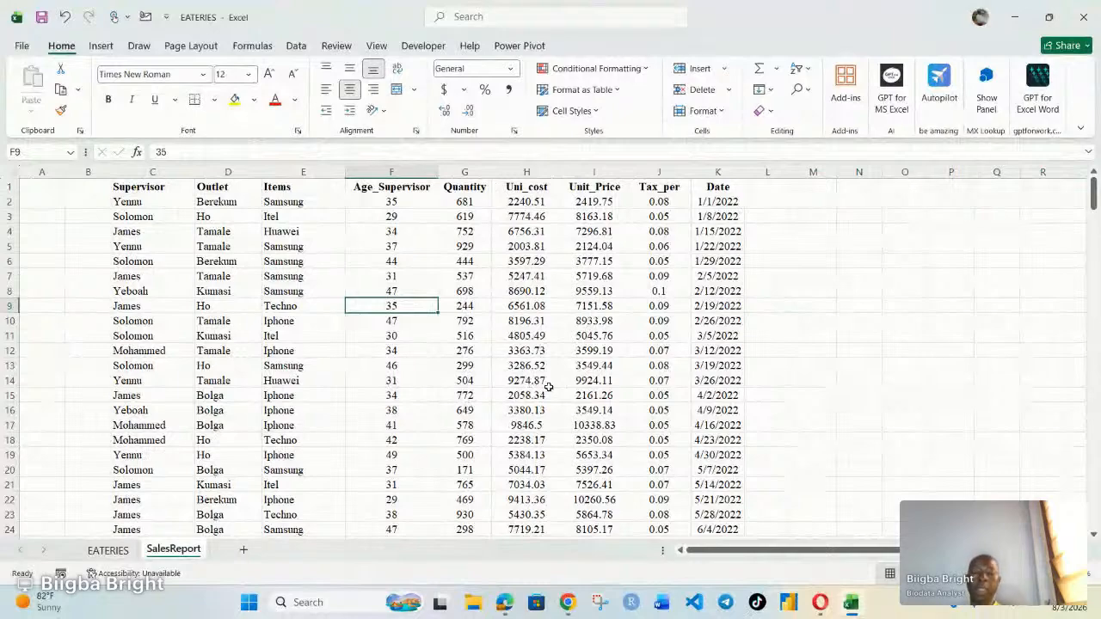
{"action": "key", "text": "ctrl+t"}
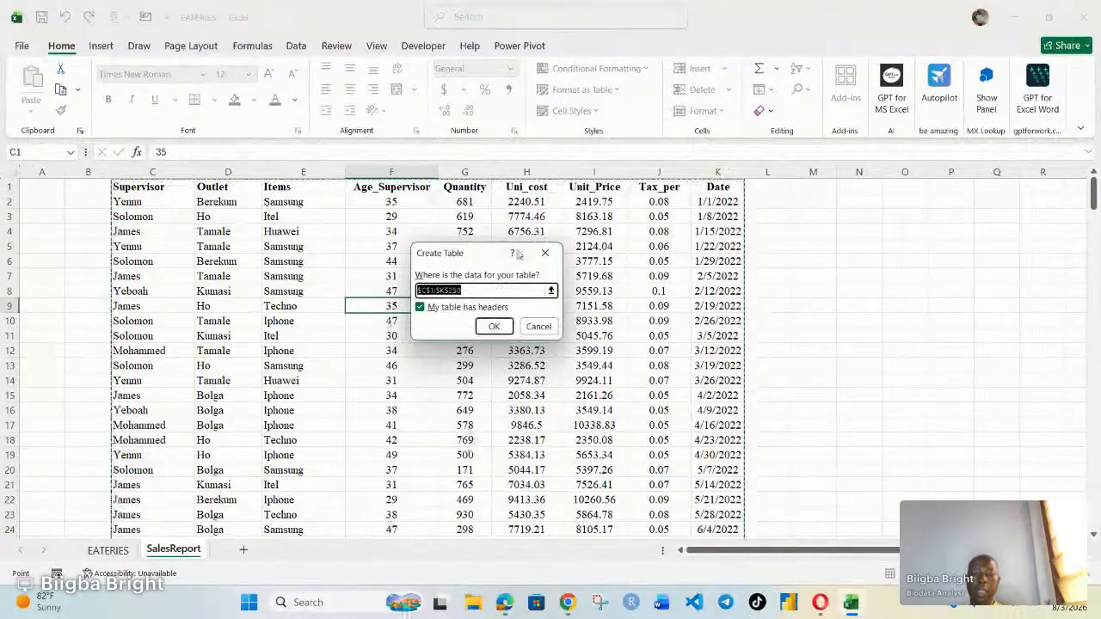
{"action": "left_click", "coordinate": [495, 327]}
{"action": "left_click", "coordinate": [602, 321]}
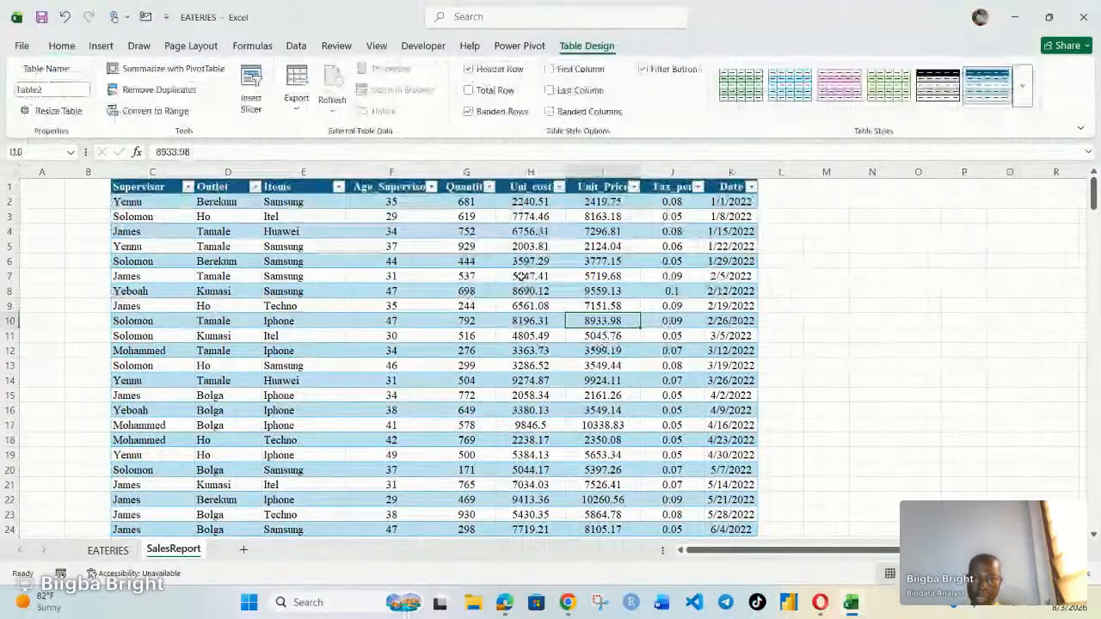
{"action": "left_click", "coordinate": [394, 291]}
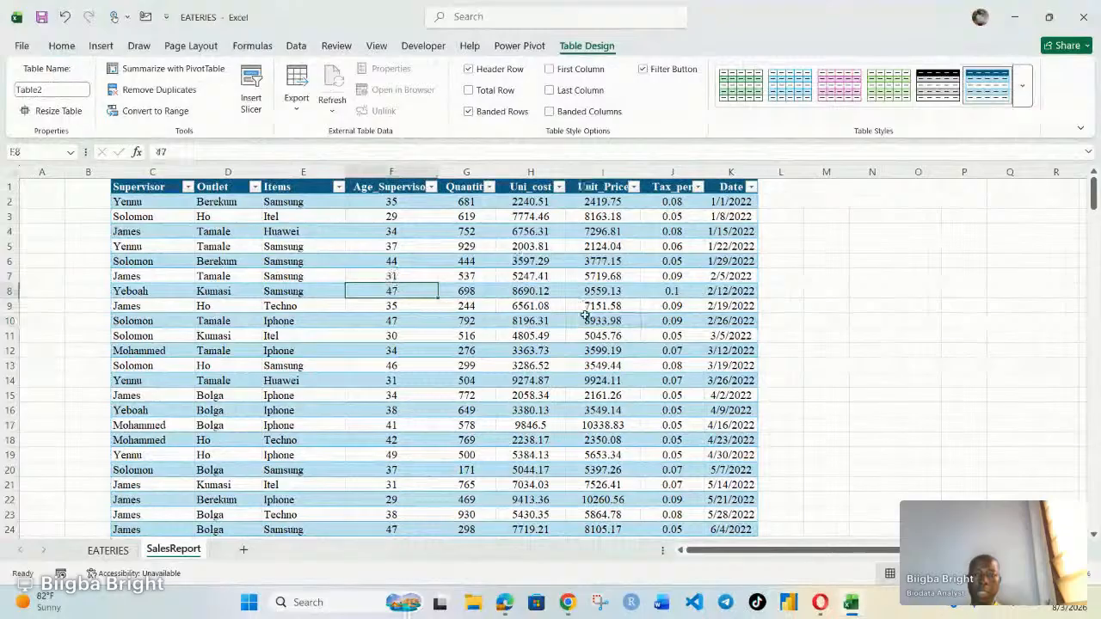
Step: Insert a PivotTable based on Table2 in a new worksheet
{"action": "left_click", "coordinate": [100, 47]}
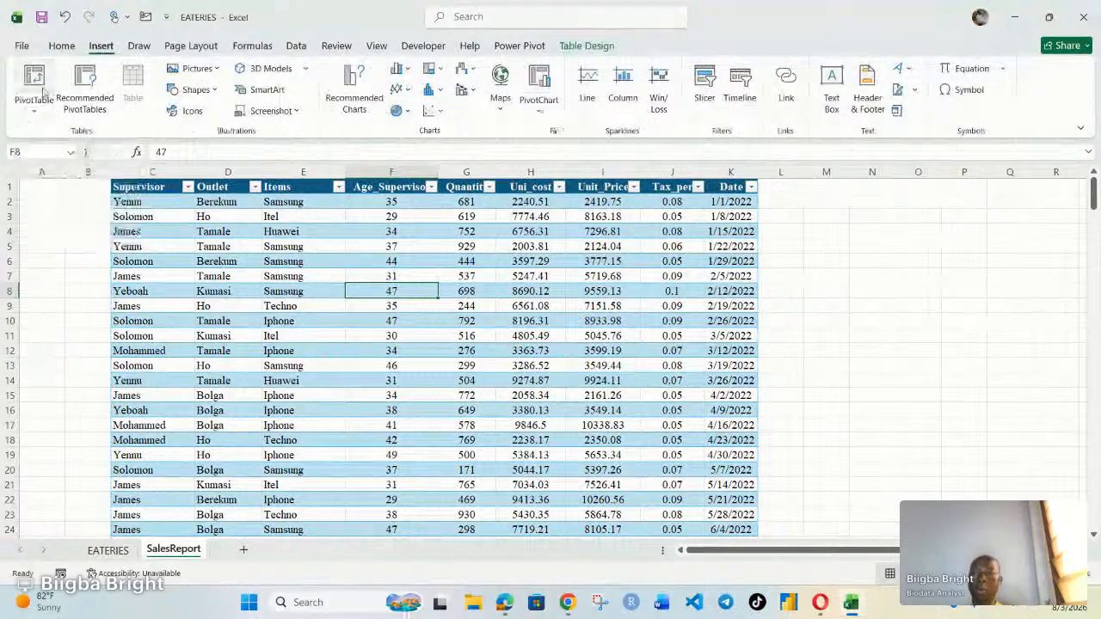
{"action": "left_click", "coordinate": [43, 93]}
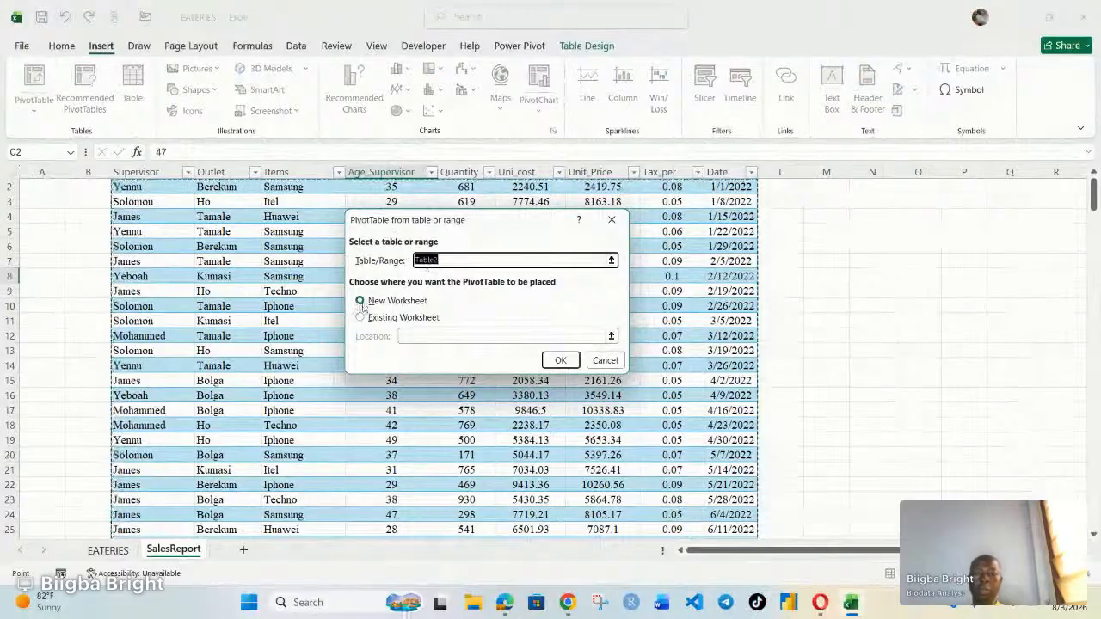
{"action": "left_click", "coordinate": [560, 361]}
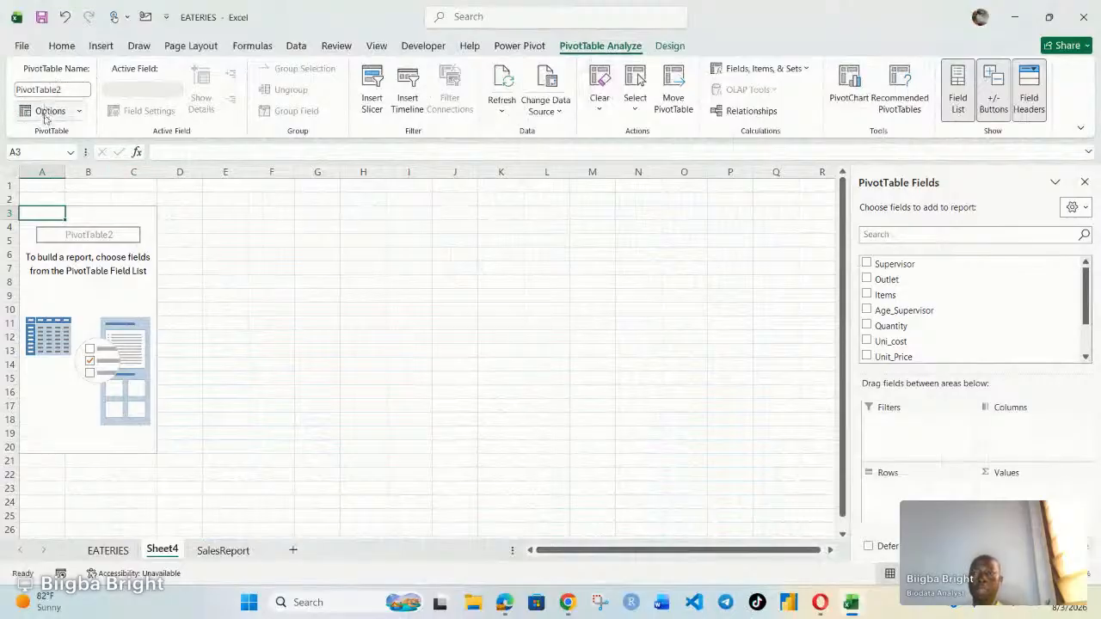
{"action": "left_click", "coordinate": [41, 89]}
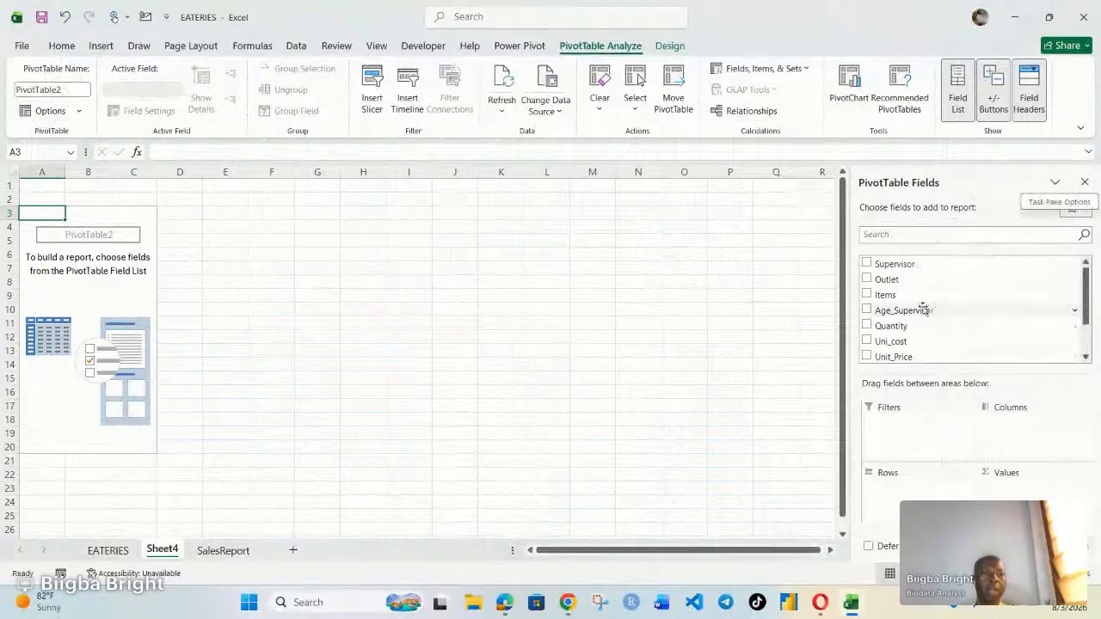
Step: Switch the PivotTable field list to the side-by-side fields and areas layout, and restore the stacked layout
{"action": "scroll", "coordinate": [920, 308], "scroll_direction": "down", "scroll_amount": 2}
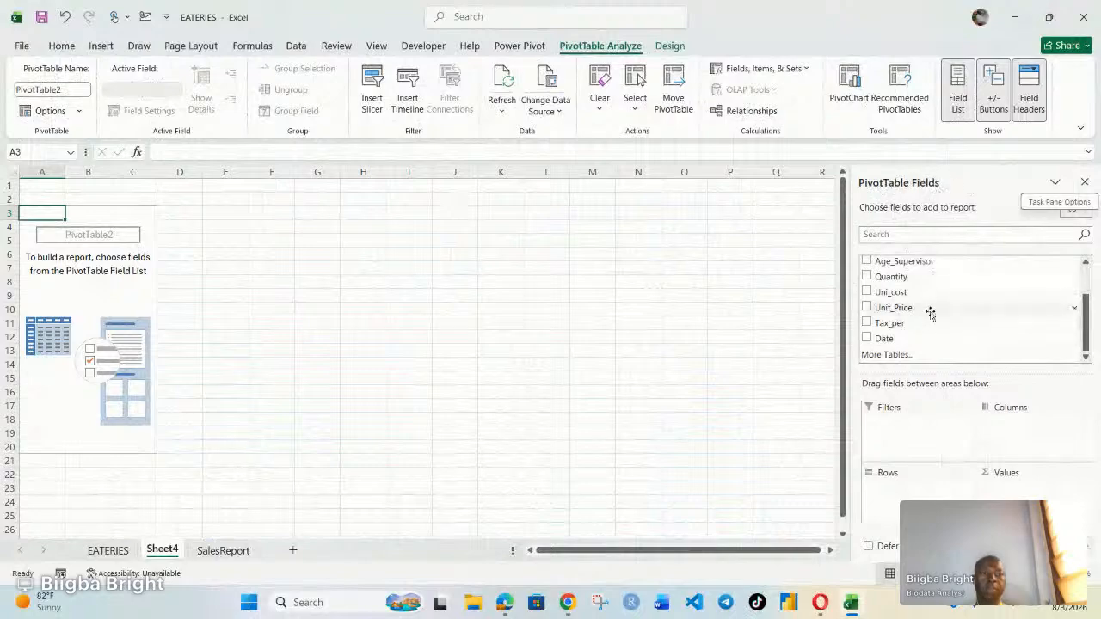
{"action": "scroll", "coordinate": [930, 313], "scroll_direction": "up", "scroll_amount": 2}
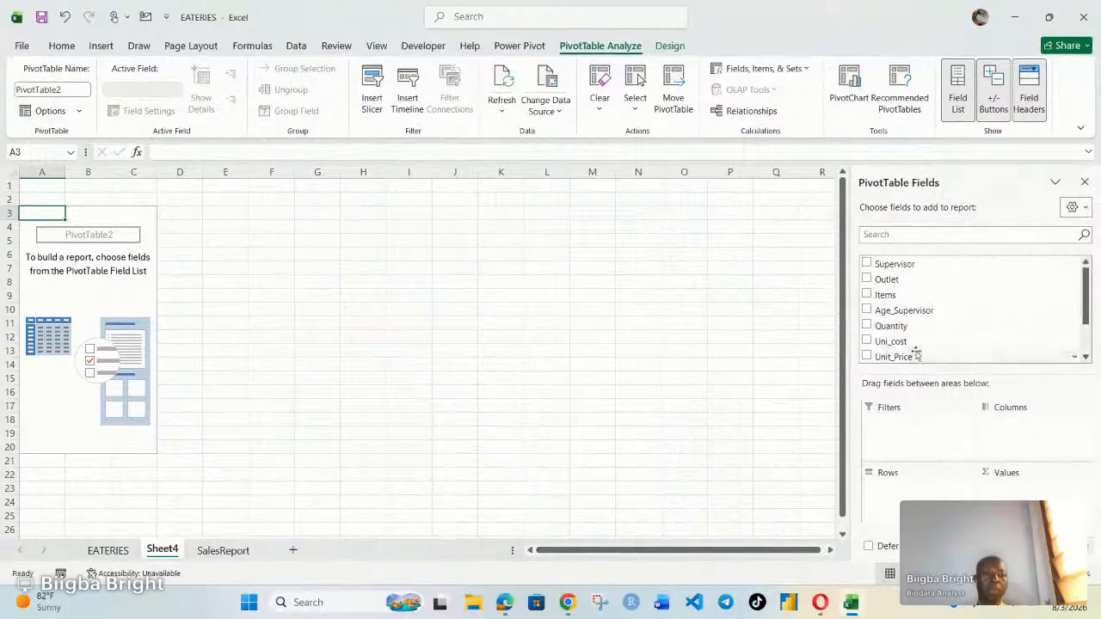
{"action": "left_click", "coordinate": [1086, 209]}
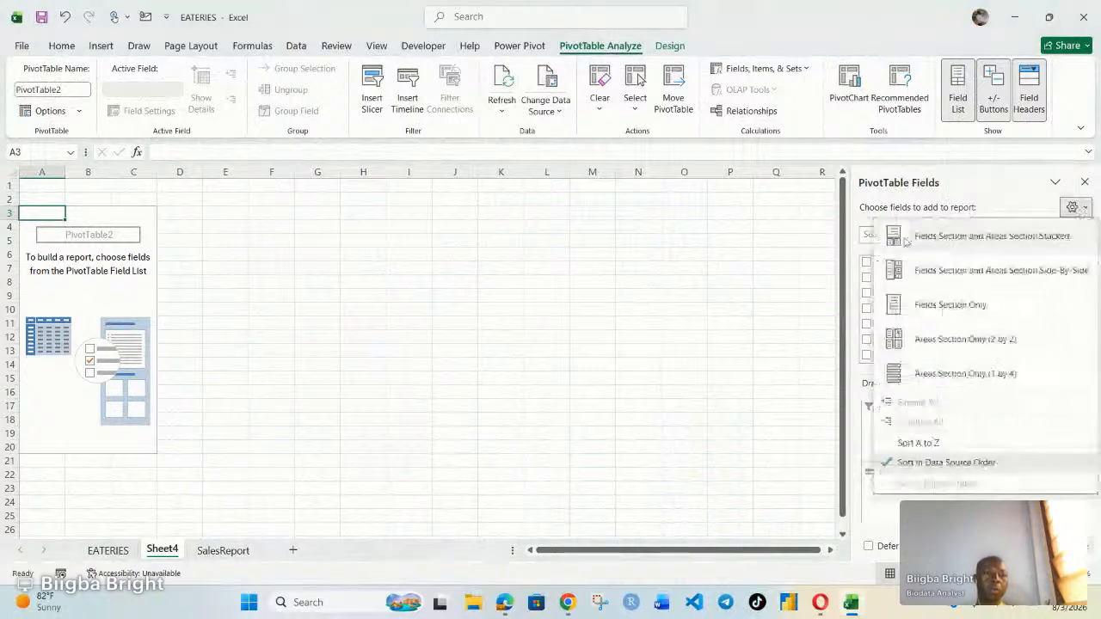
{"action": "left_click", "coordinate": [922, 270]}
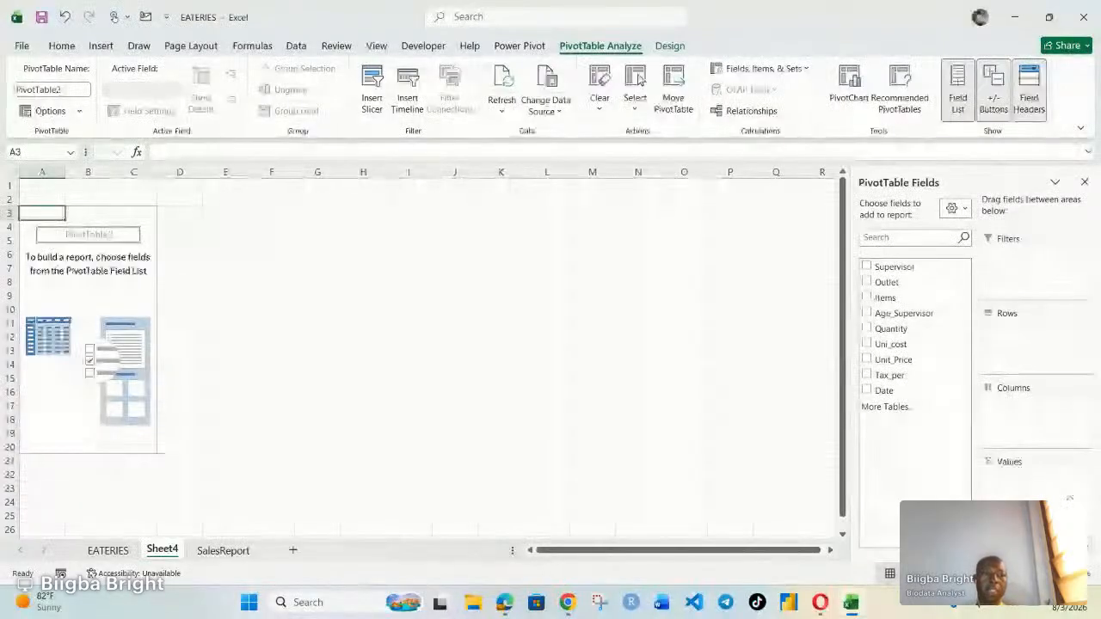
{"action": "left_click", "coordinate": [954, 209]}
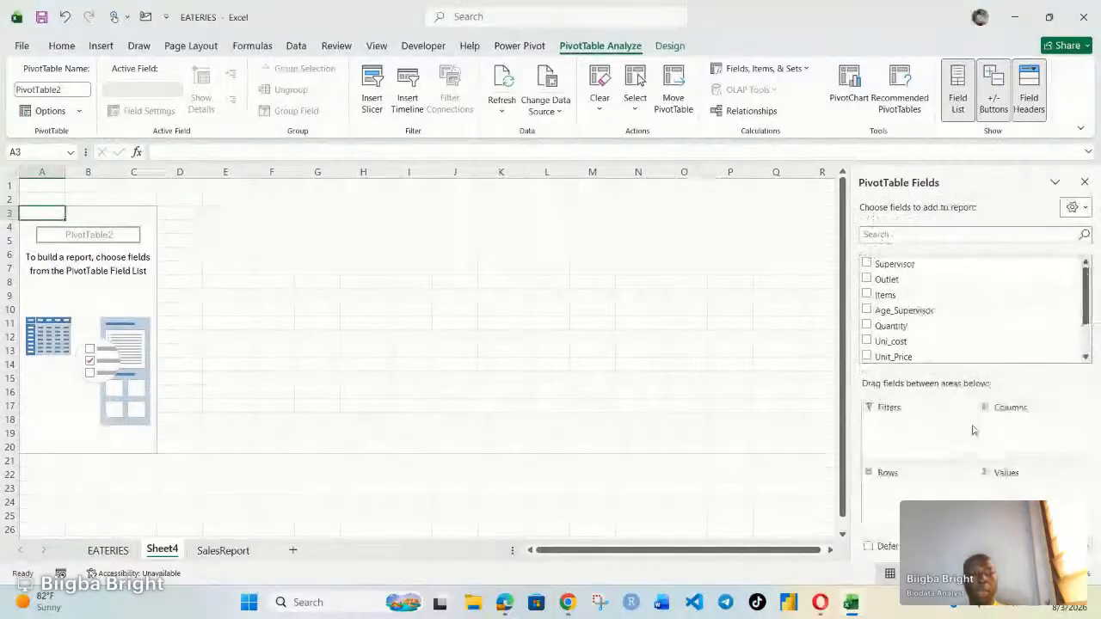
Step: Search the PivotTable field list for "Da", clear the search and look through the full list of fields
{"action": "scroll", "coordinate": [1088, 295], "scroll_direction": "down", "scroll_amount": 1}
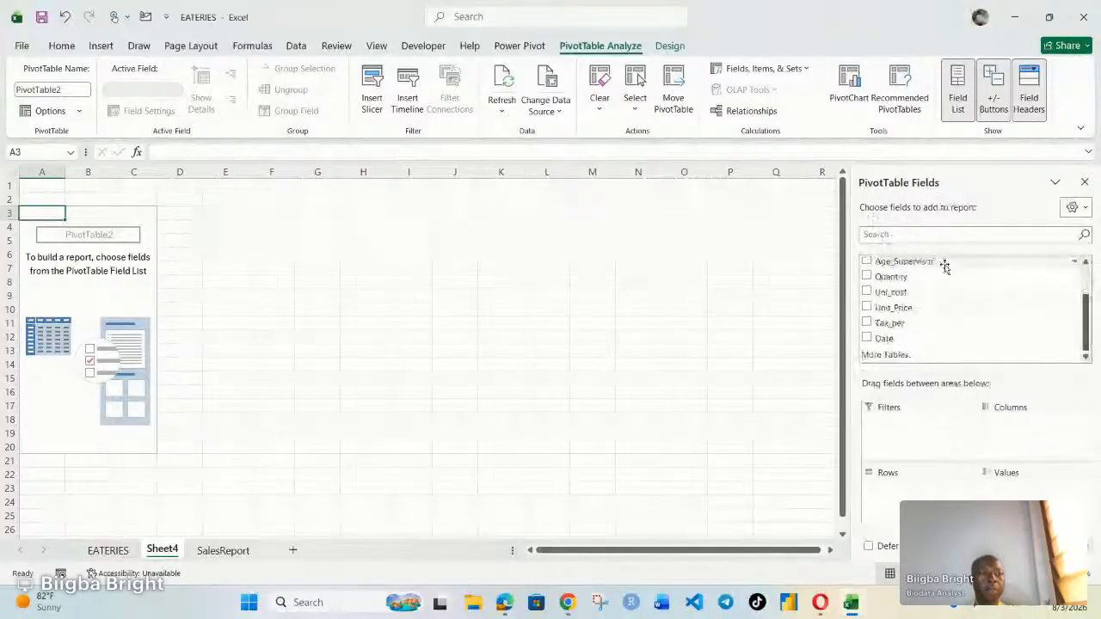
{"action": "left_click", "coordinate": [901, 236]}
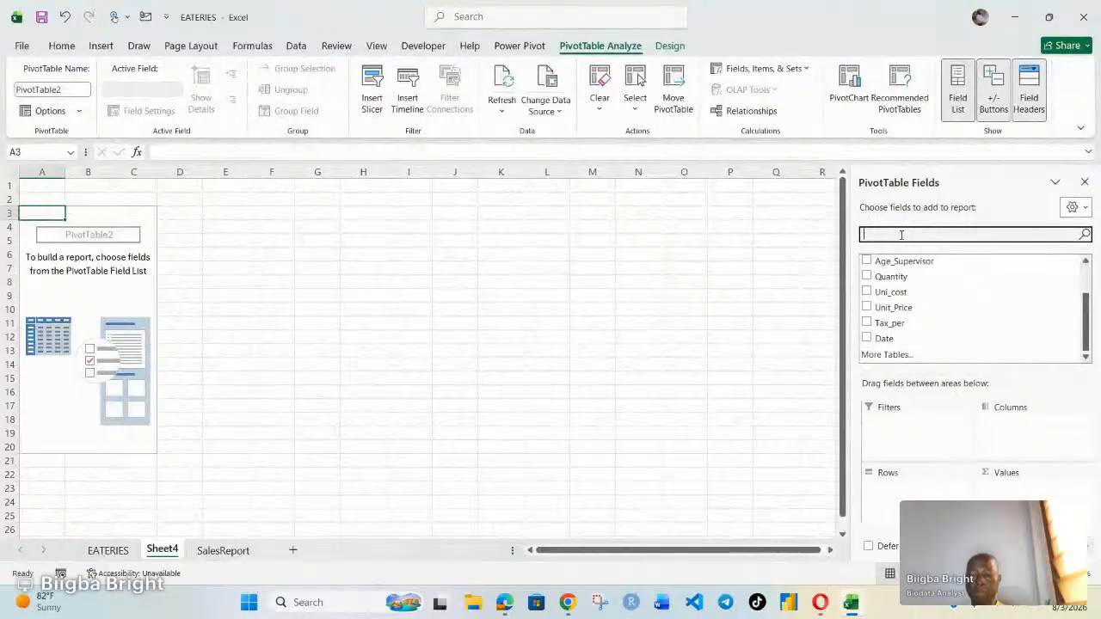
{"action": "type", "text": "Da"}
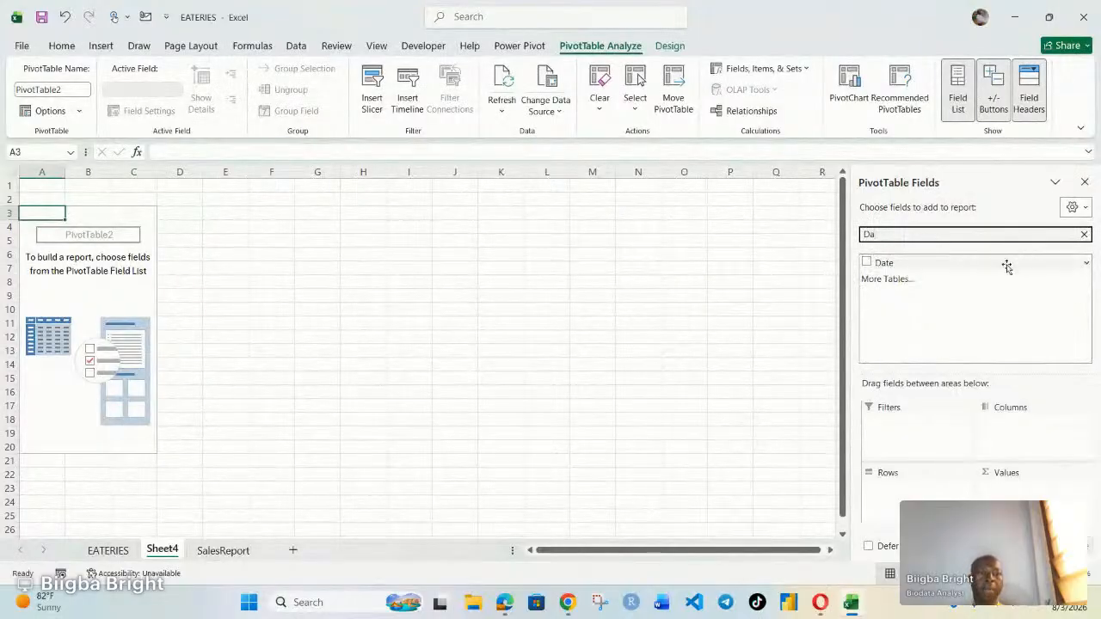
{"action": "key", "text": "BackSpace"}
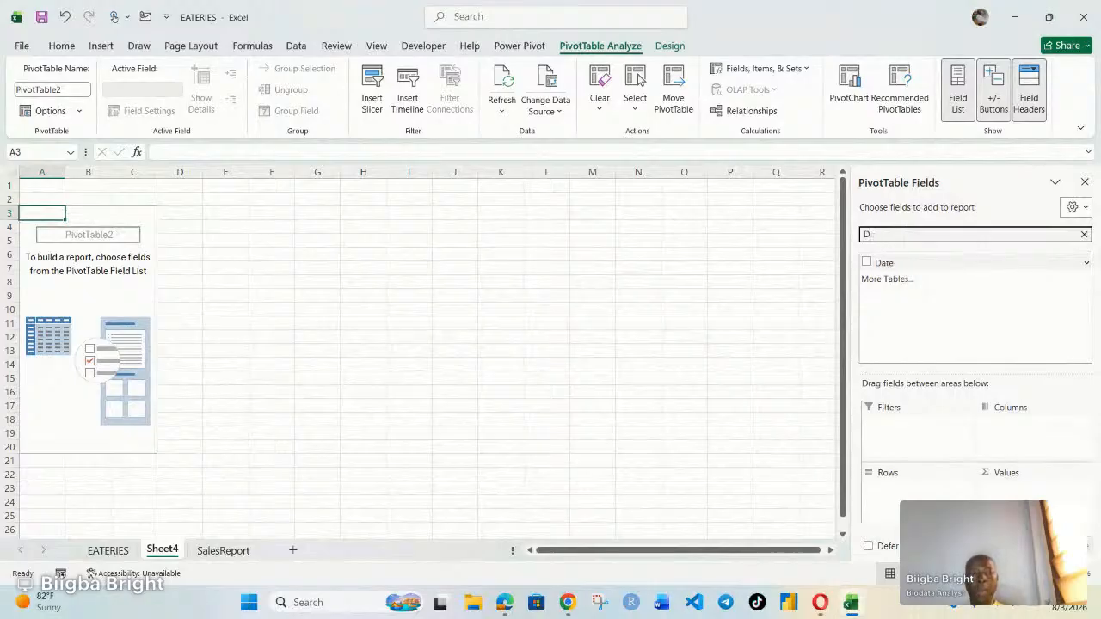
{"action": "key", "text": "BackSpace"}
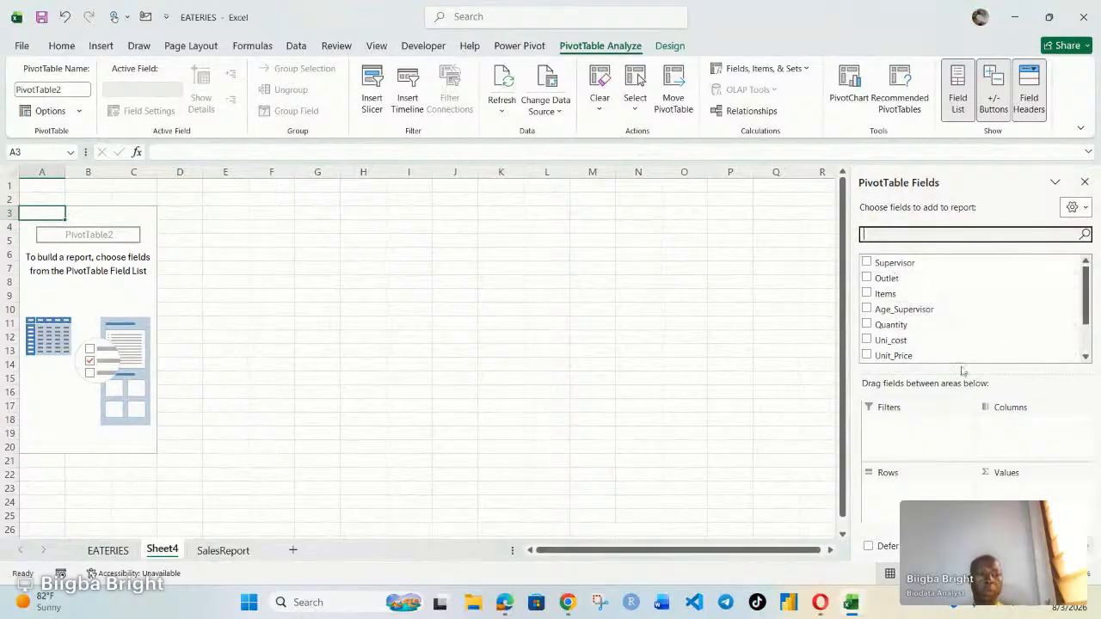
{"action": "left_click_drag", "start_coordinate": [1083, 287], "coordinate": [1087, 318]}
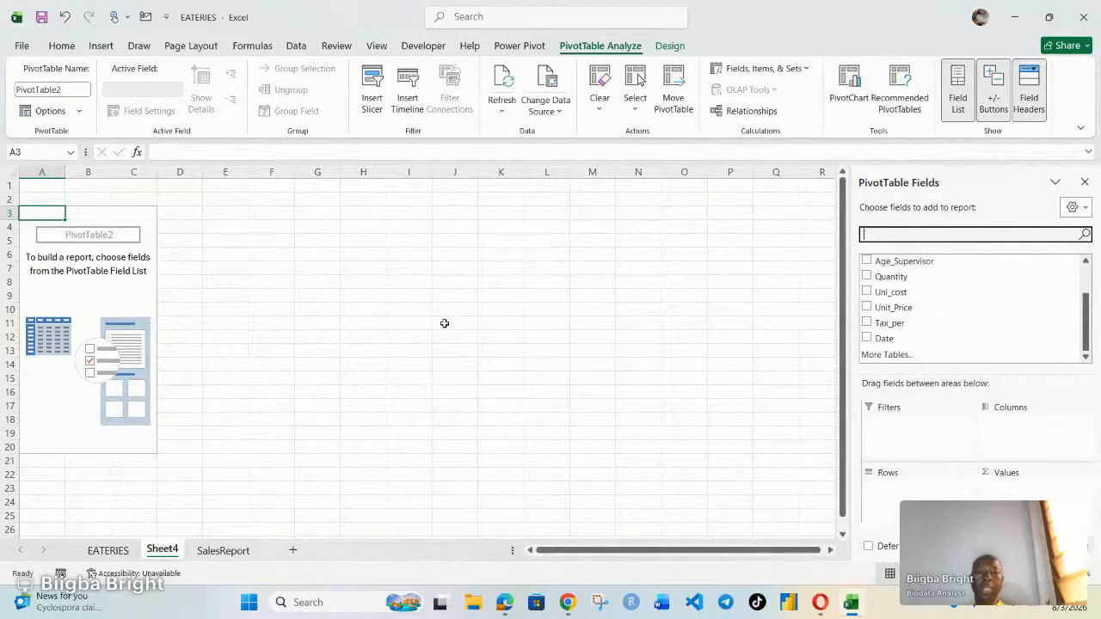
Step: Try Age_Supervisor as the row field of the PivotTable and remove it again
{"action": "left_click", "coordinate": [422, 283]}
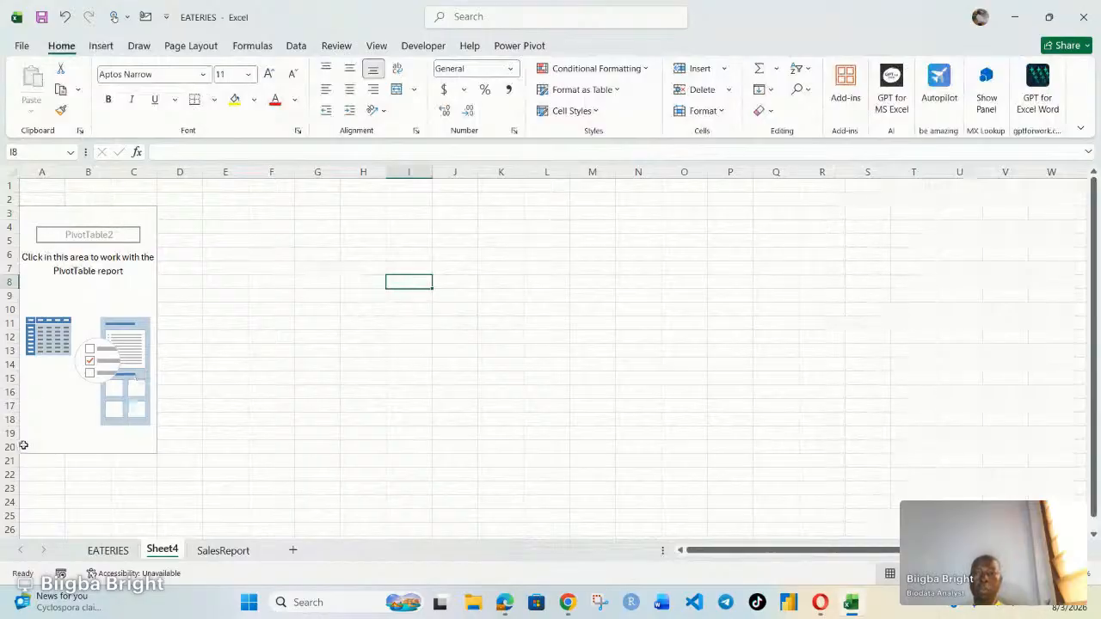
{"action": "left_click", "coordinate": [113, 296]}
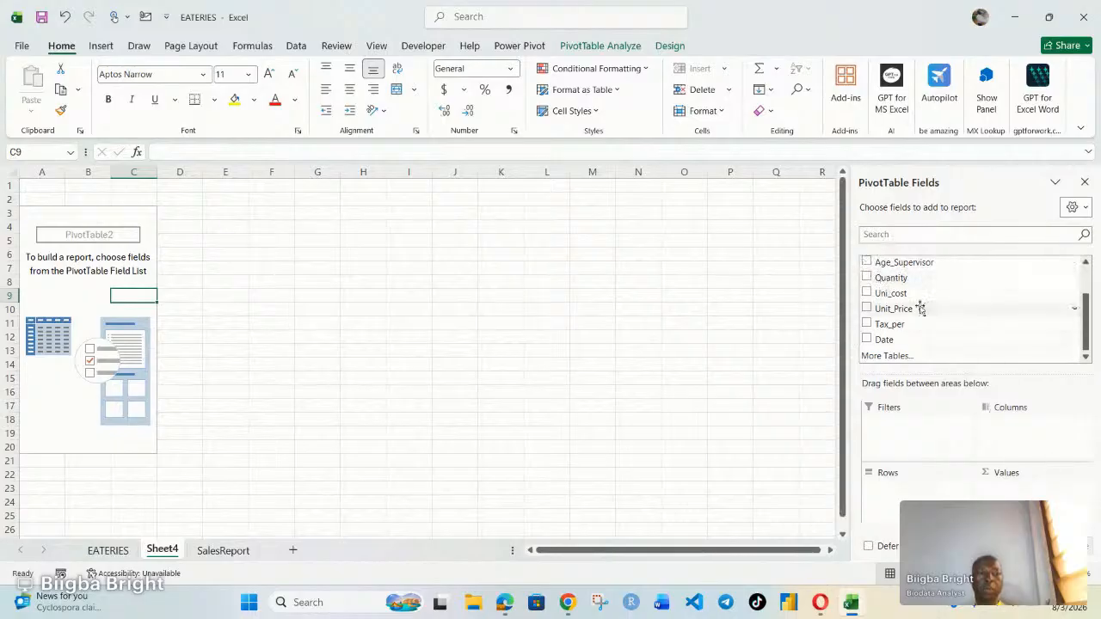
{"action": "left_click_drag", "start_coordinate": [916, 268], "coordinate": [905, 494]}
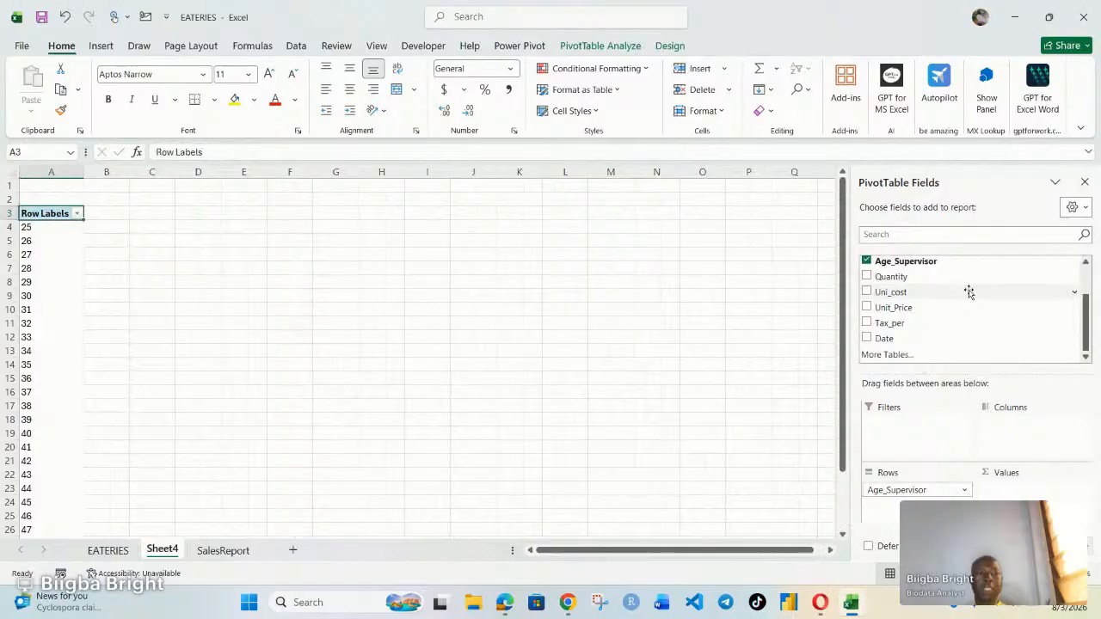
{"action": "scroll", "coordinate": [968, 293], "scroll_direction": "up", "scroll_amount": 2}
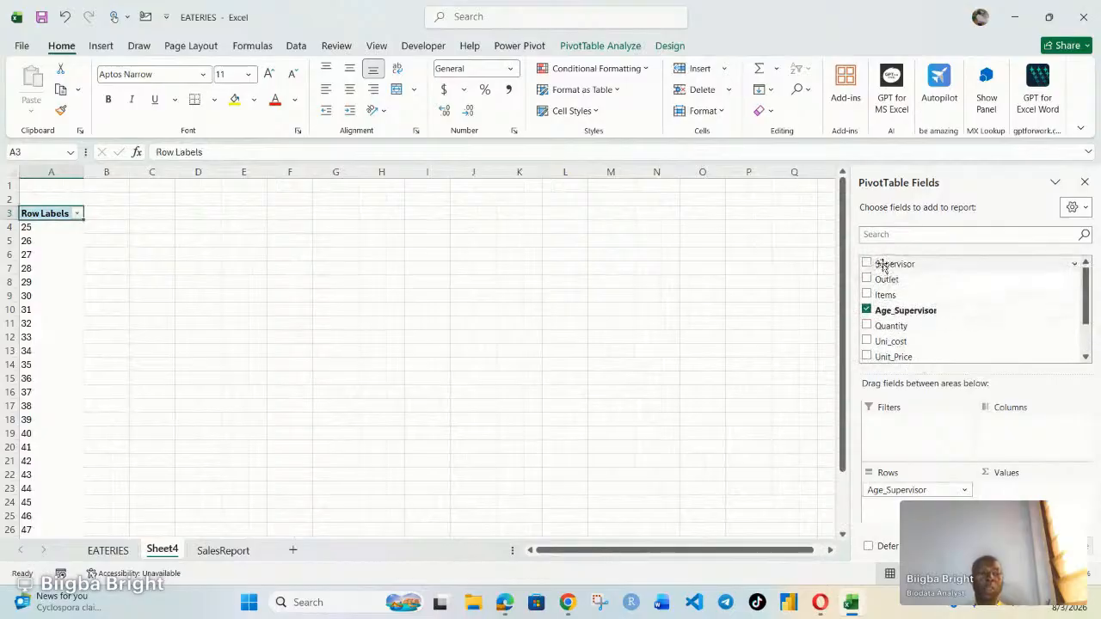
{"action": "scroll", "coordinate": [215, 344], "scroll_direction": "down", "scroll_amount": 1}
{"action": "scroll", "coordinate": [215, 345], "scroll_direction": "down", "scroll_amount": 2}
{"action": "scroll", "coordinate": [215, 346], "scroll_direction": "up", "scroll_amount": 1}
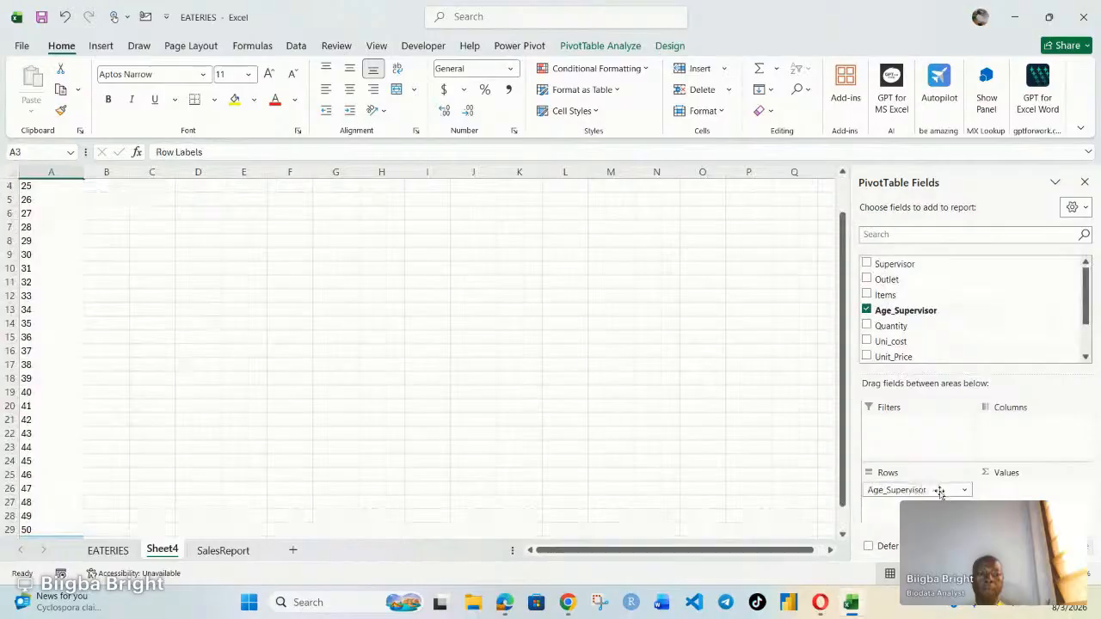
{"action": "left_click_drag", "start_coordinate": [939, 490], "coordinate": [856, 516]}
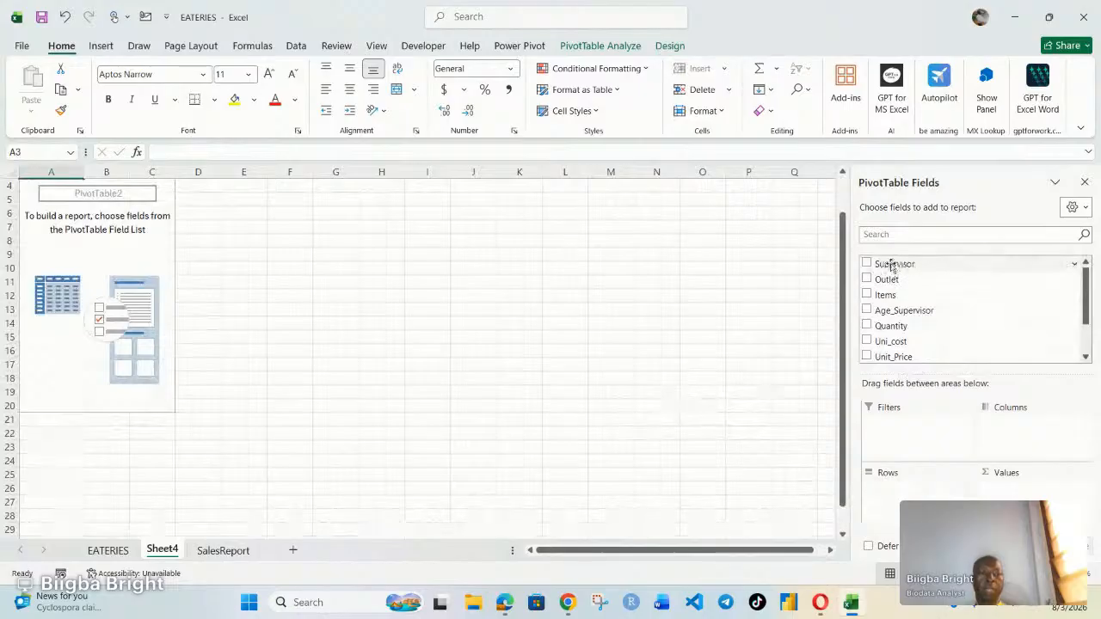
Step: Set Supervisor as the PivotTable's row field and summarize Quantity by sum as its value field
{"action": "left_click_drag", "start_coordinate": [893, 270], "coordinate": [899, 495]}
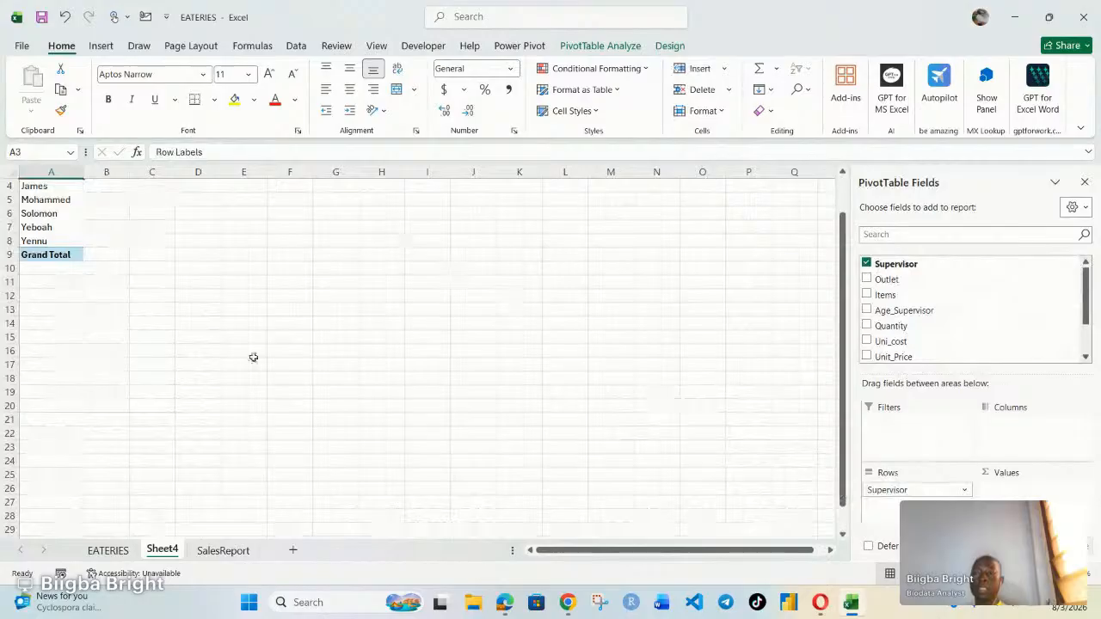
{"action": "scroll", "coordinate": [164, 360], "scroll_direction": "up", "scroll_amount": 1}
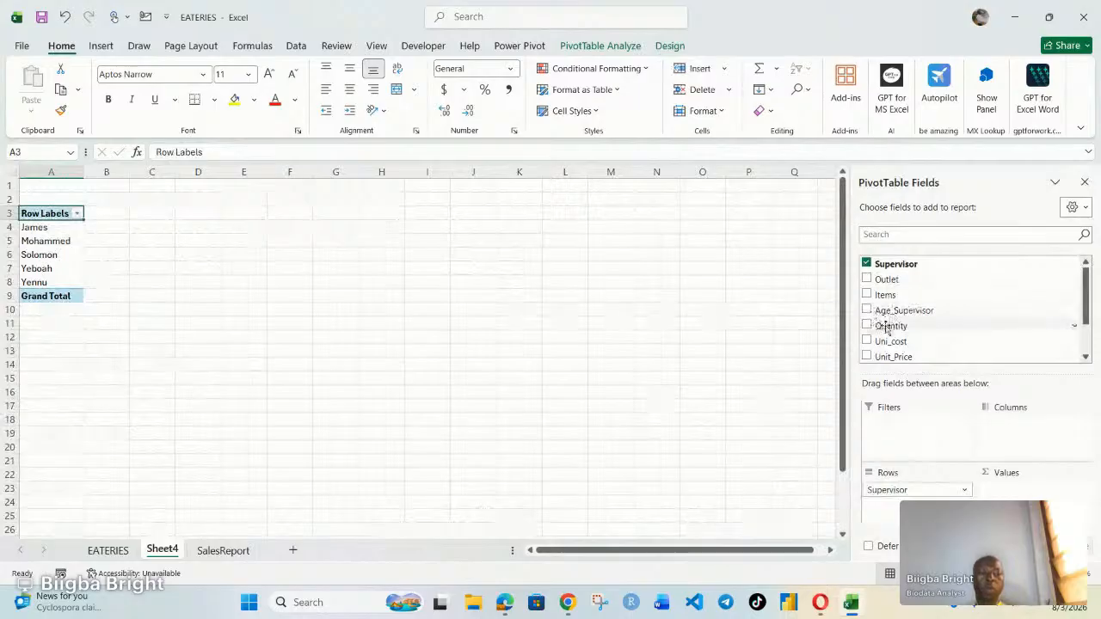
{"action": "left_click_drag", "start_coordinate": [888, 330], "coordinate": [1023, 491]}
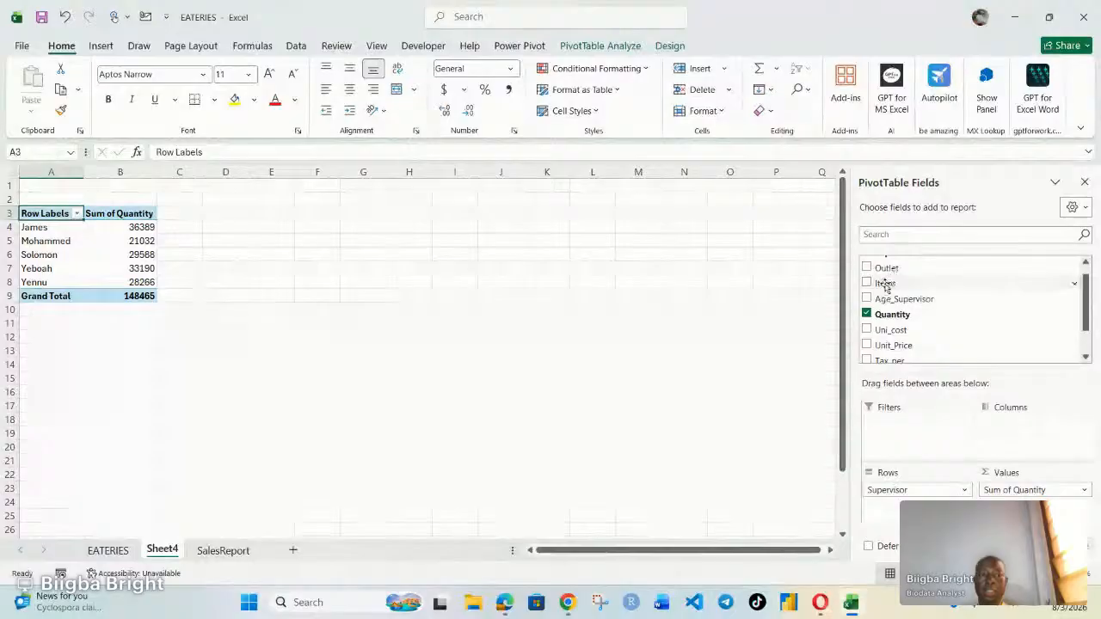
Step: Add Items as a second row field below Supervisor and review each supervisor's quantities per item
{"action": "left_click_drag", "start_coordinate": [886, 286], "coordinate": [880, 507]}
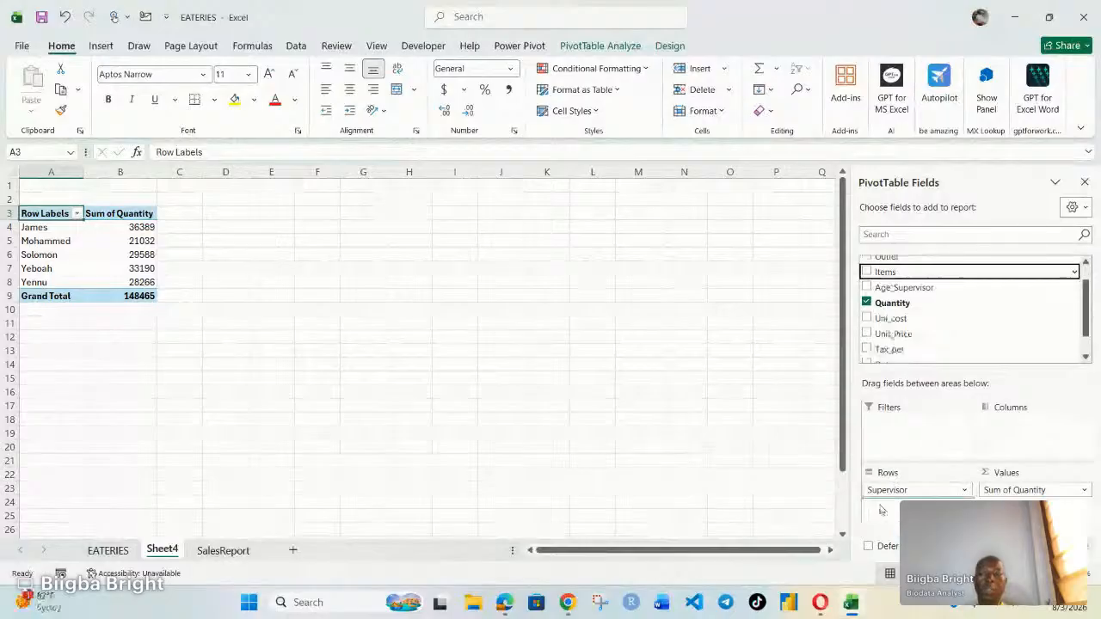
{"action": "scroll", "coordinate": [167, 321], "scroll_direction": "down", "scroll_amount": 2}
{"action": "scroll", "coordinate": [52, 244], "scroll_direction": "up", "scroll_amount": 2}
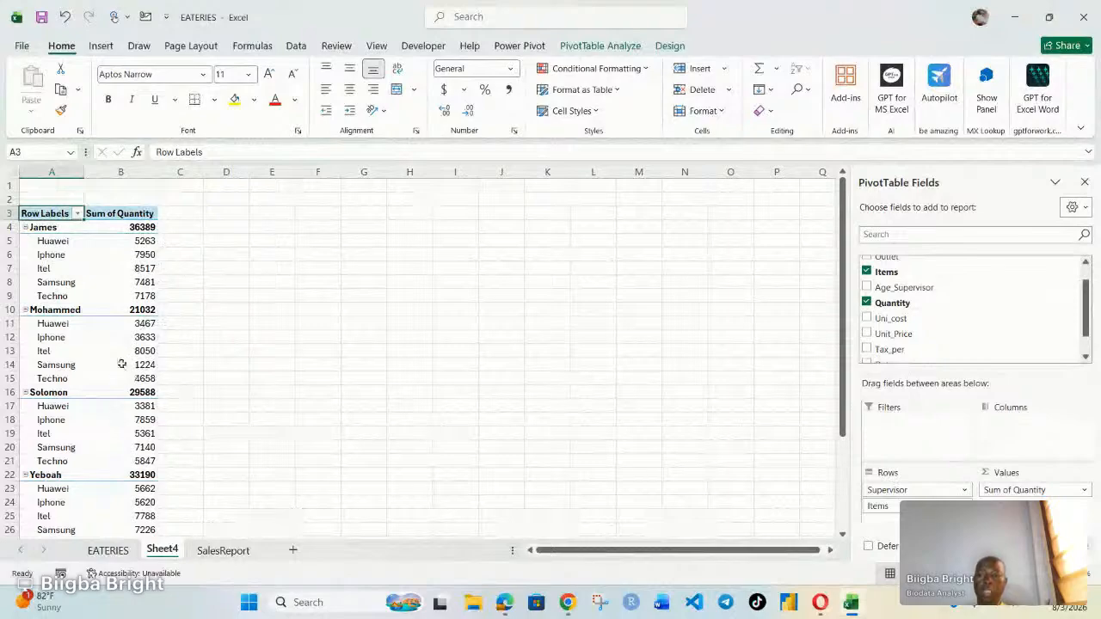
{"action": "scroll", "coordinate": [64, 314], "scroll_direction": "down", "scroll_amount": 1}
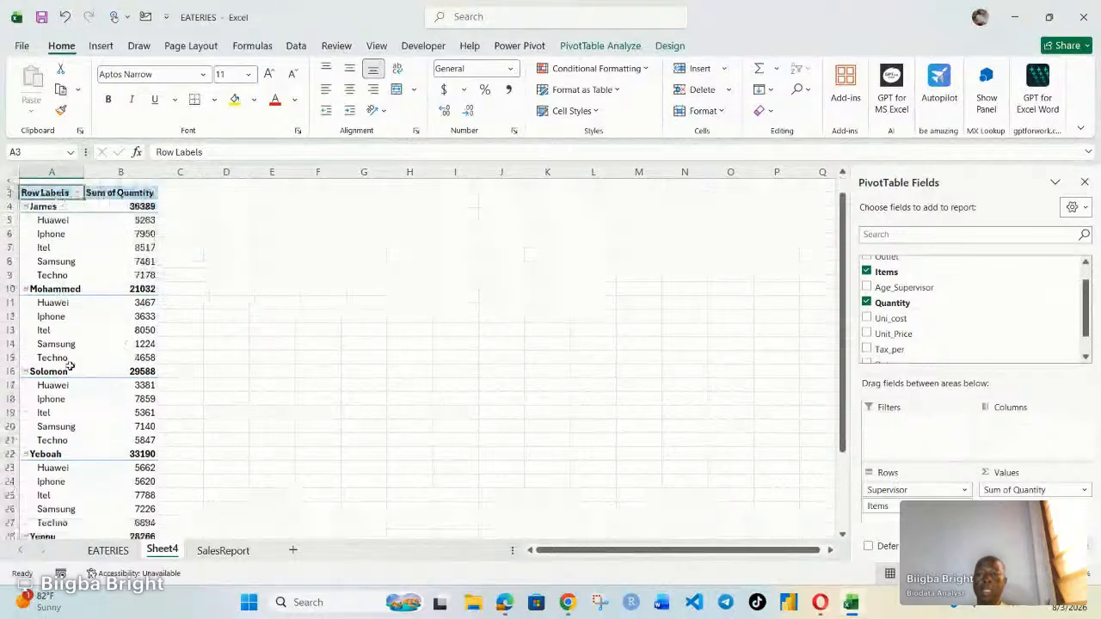
{"action": "scroll", "coordinate": [70, 365], "scroll_direction": "down", "scroll_amount": 3}
{"action": "scroll", "coordinate": [69, 369], "scroll_direction": "up", "scroll_amount": 2}
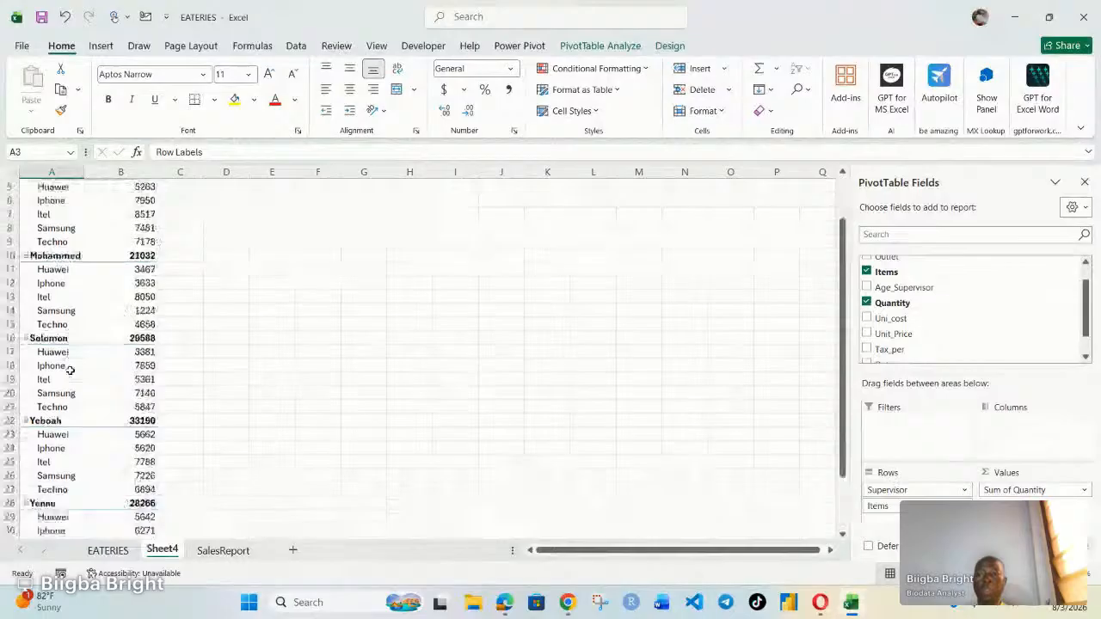
{"action": "scroll", "coordinate": [70, 368], "scroll_direction": "up", "scroll_amount": 1}
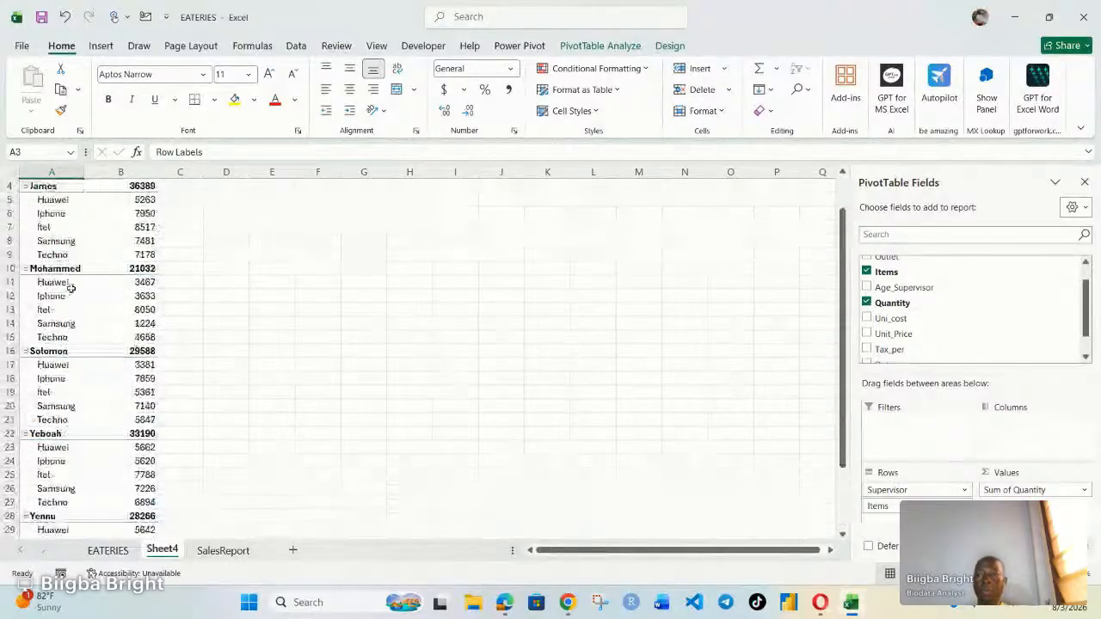
{"action": "scroll", "coordinate": [70, 288], "scroll_direction": "up", "scroll_amount": 1}
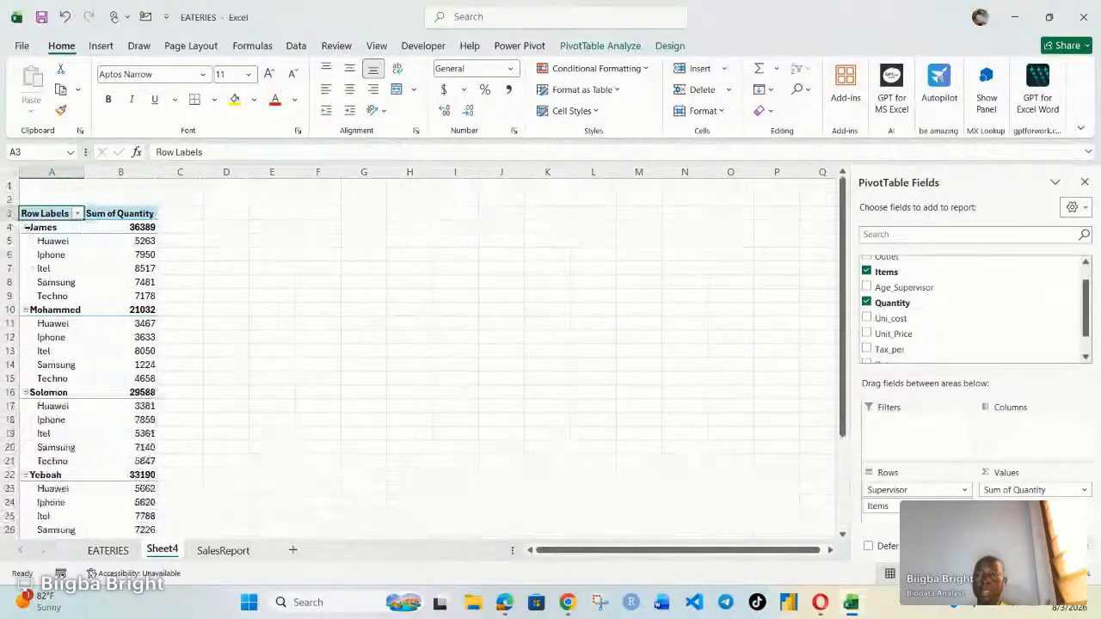
Step: Collapse the item groups of the first two supervisors and remove Items from the row fields
{"action": "left_click", "coordinate": [27, 227]}
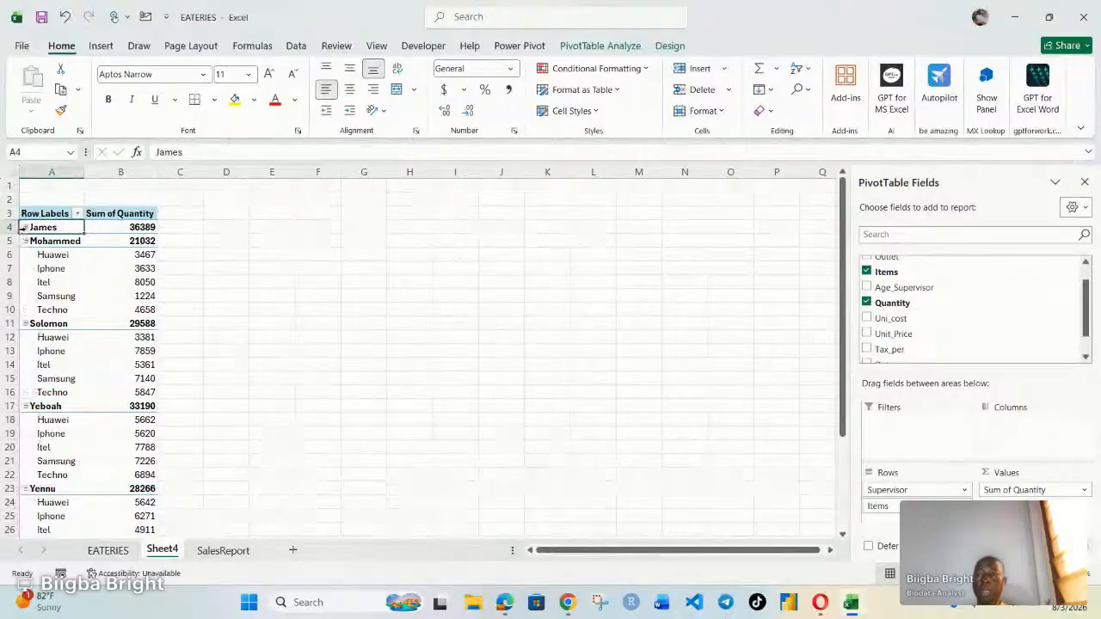
{"action": "left_click", "coordinate": [26, 241]}
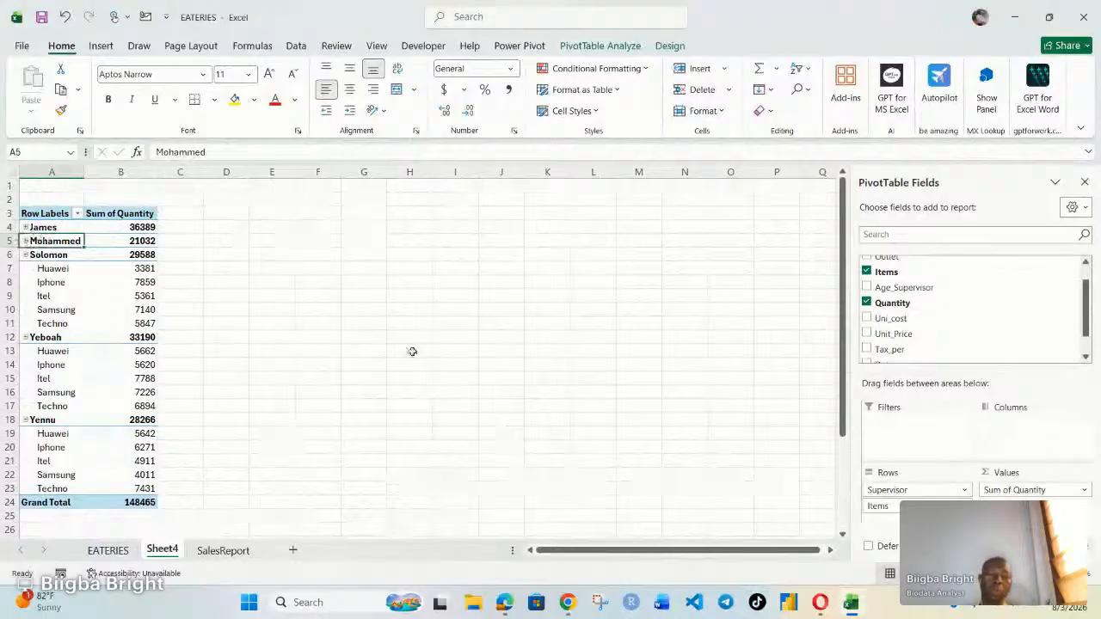
{"action": "left_click_drag", "start_coordinate": [877, 508], "coordinate": [582, 359]}
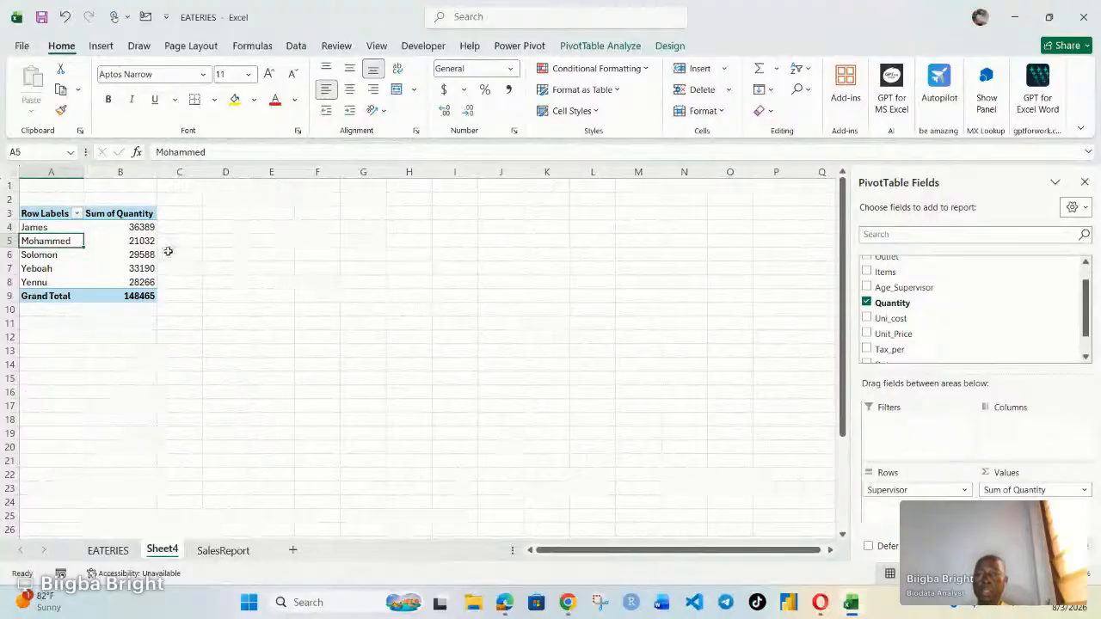
Step: Show the PivotTable's Sum of Quantity values as Rank Largest to Smallest with Supervisor as base field, and review the ranks
{"action": "left_click", "coordinate": [140, 241]}
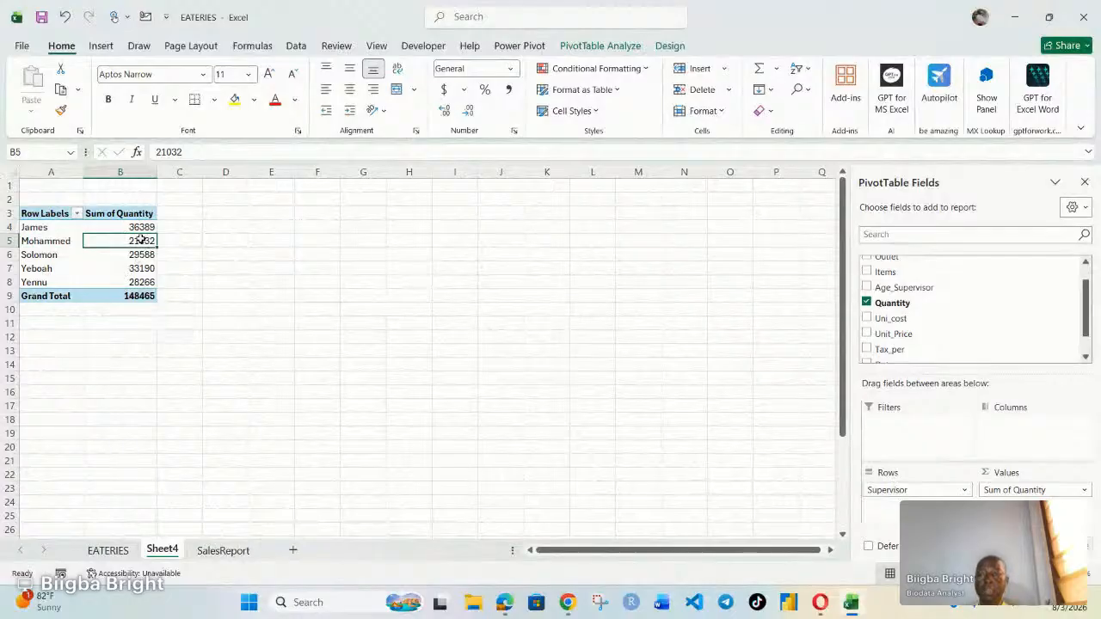
{"action": "right_click", "coordinate": [140, 240]}
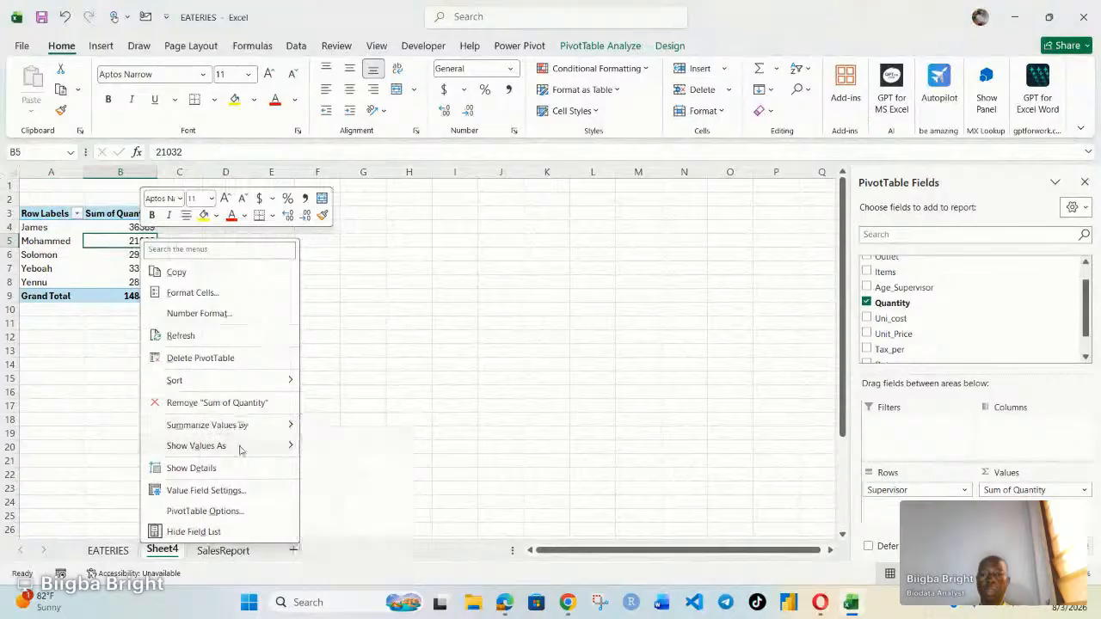
{"action": "mouse_move", "coordinate": [240, 448]}
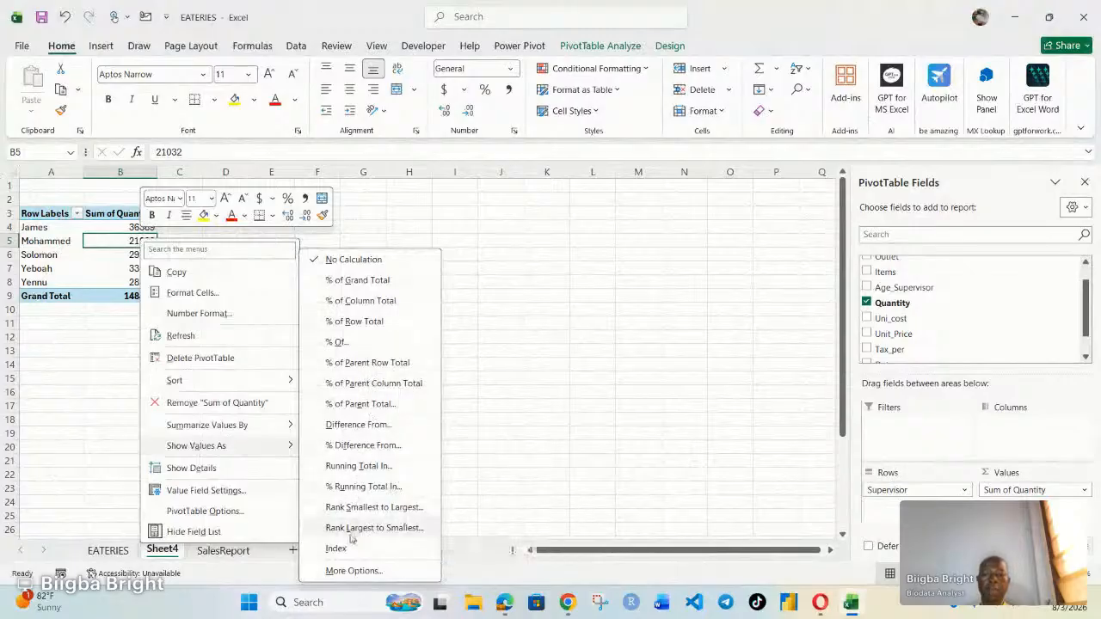
{"action": "left_click", "coordinate": [394, 529]}
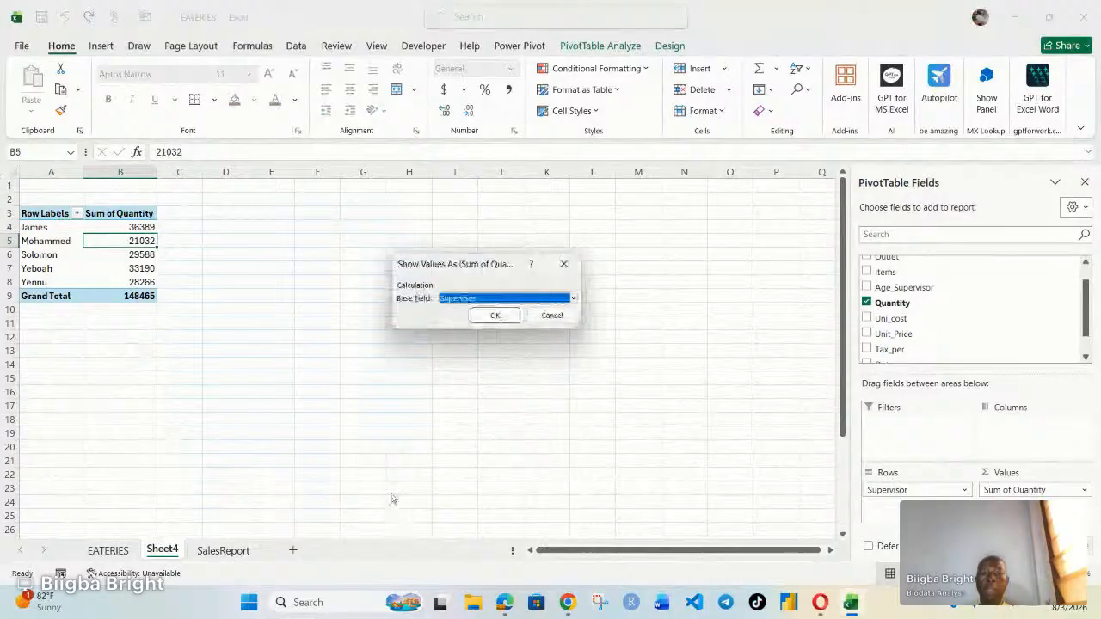
{"action": "left_click", "coordinate": [495, 315]}
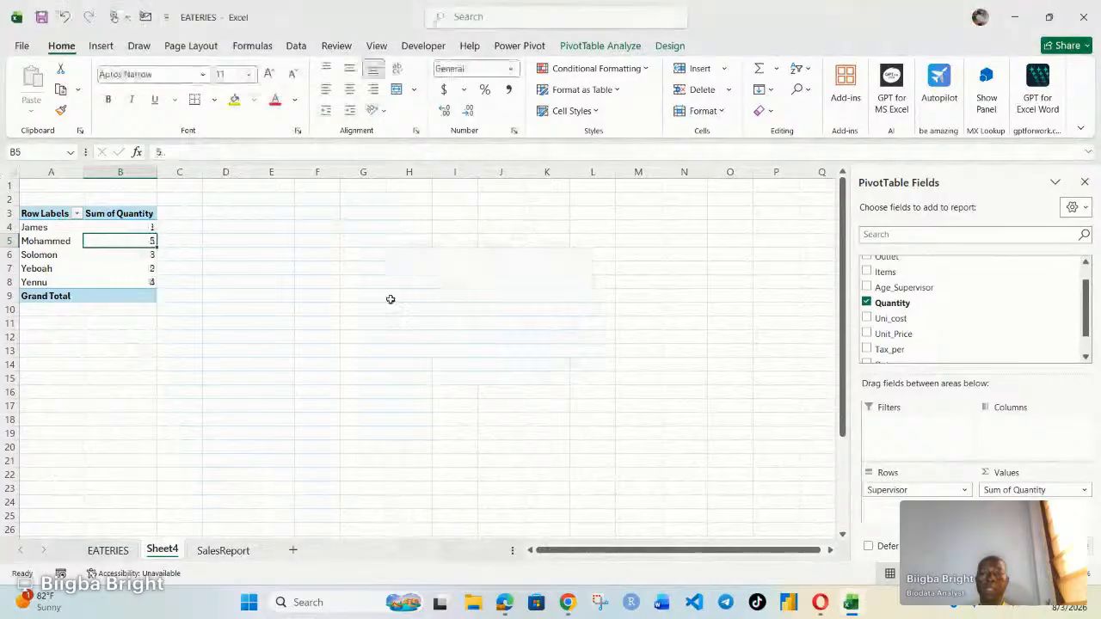
{"action": "left_click_drag", "start_coordinate": [41, 226], "coordinate": [159, 225]}
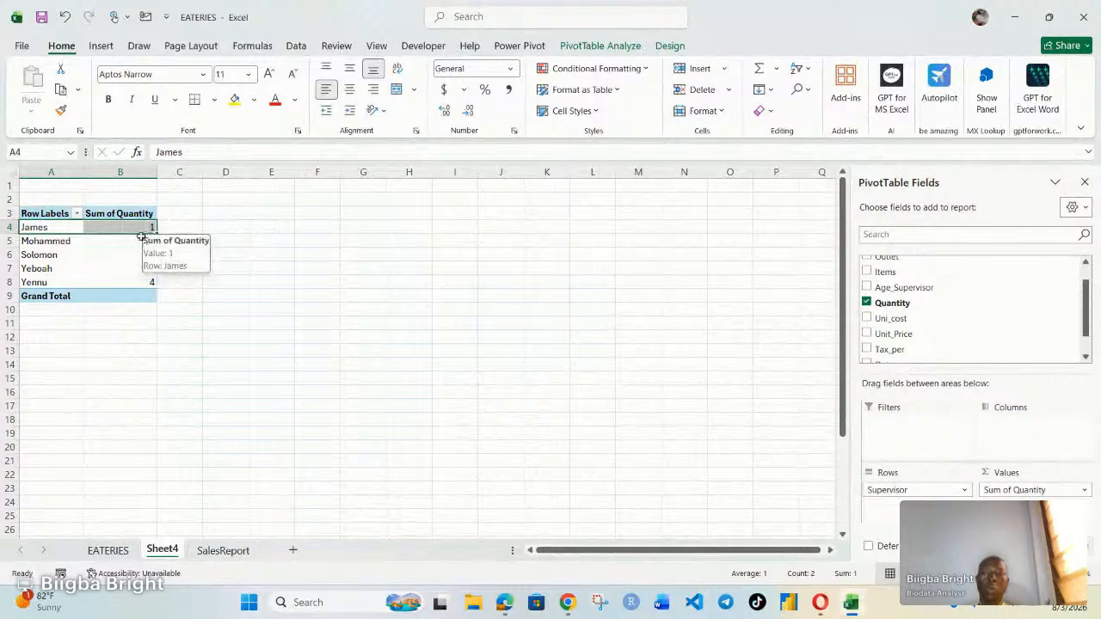
{"action": "left_click", "coordinate": [141, 242]}
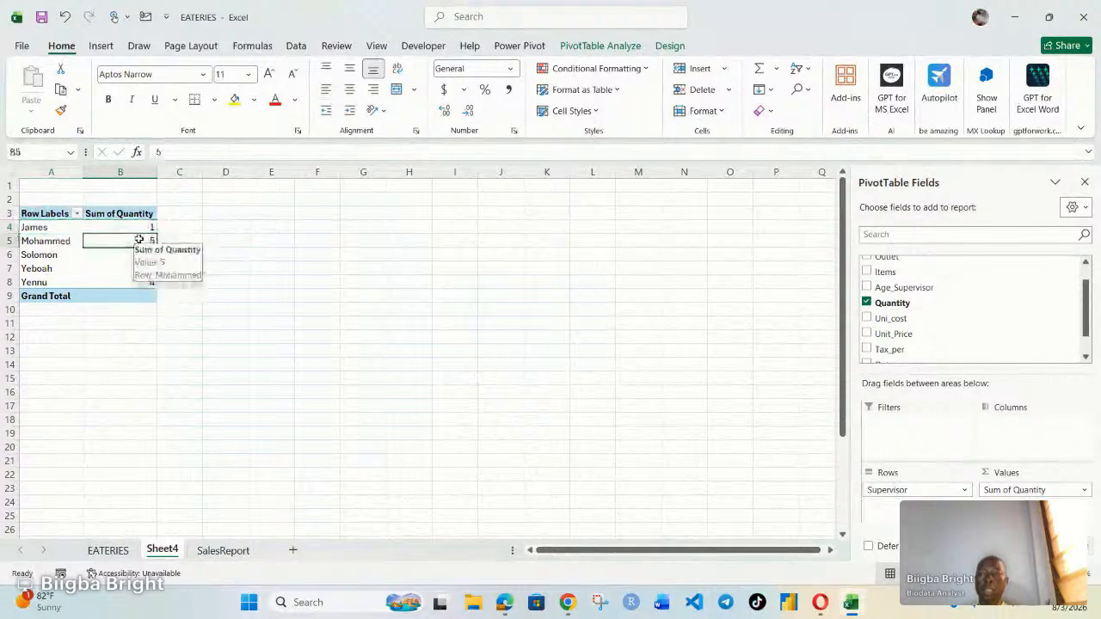
Step: Keep Quantity summarized by sum and show its values as % of Column Total
{"action": "right_click", "coordinate": [142, 243]}
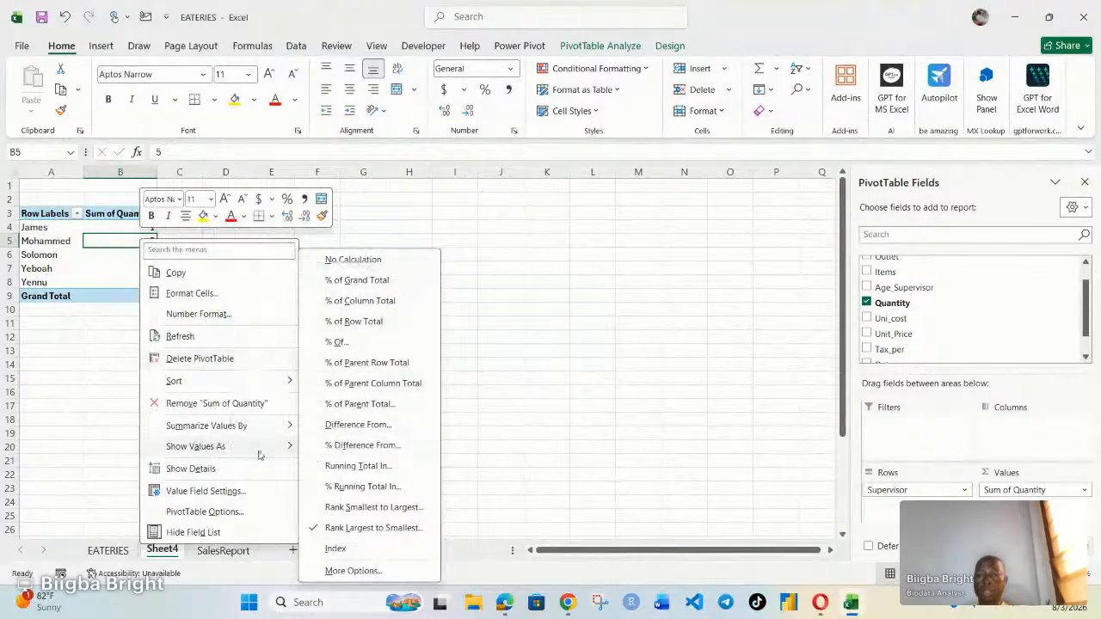
{"action": "mouse_move", "coordinate": [274, 425]}
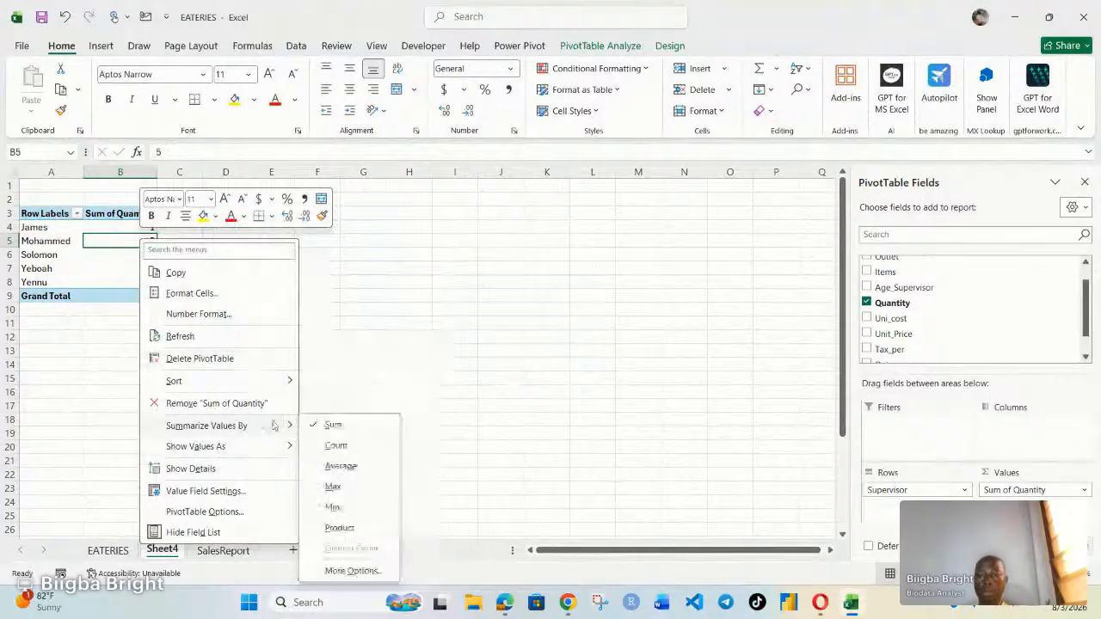
{"action": "left_click", "coordinate": [332, 427]}
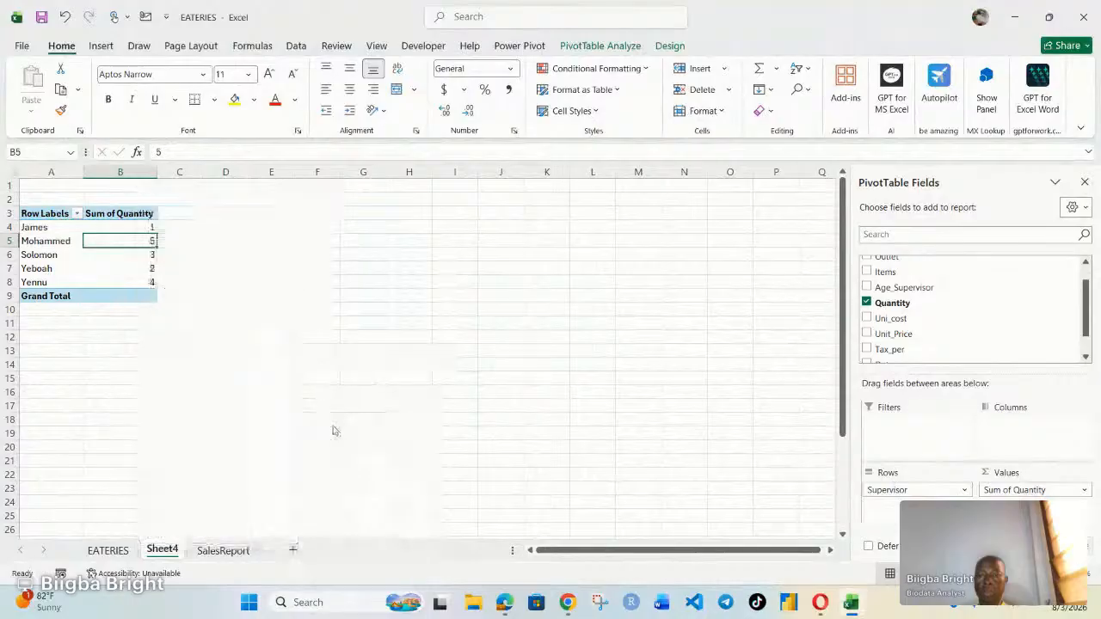
{"action": "right_click", "coordinate": [142, 242]}
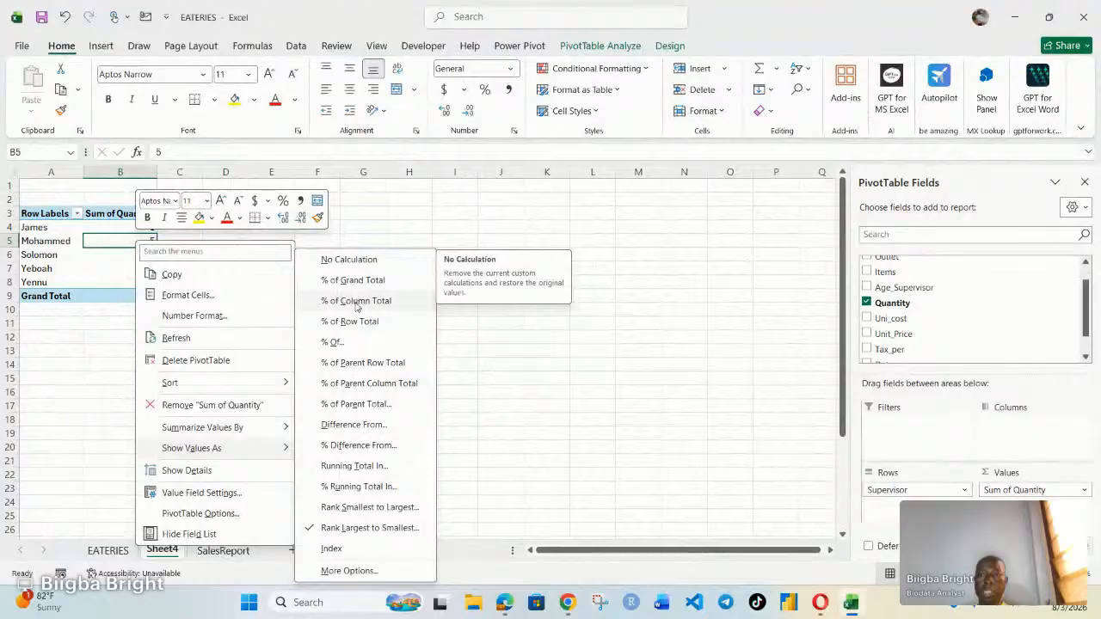
{"action": "left_click", "coordinate": [356, 301]}
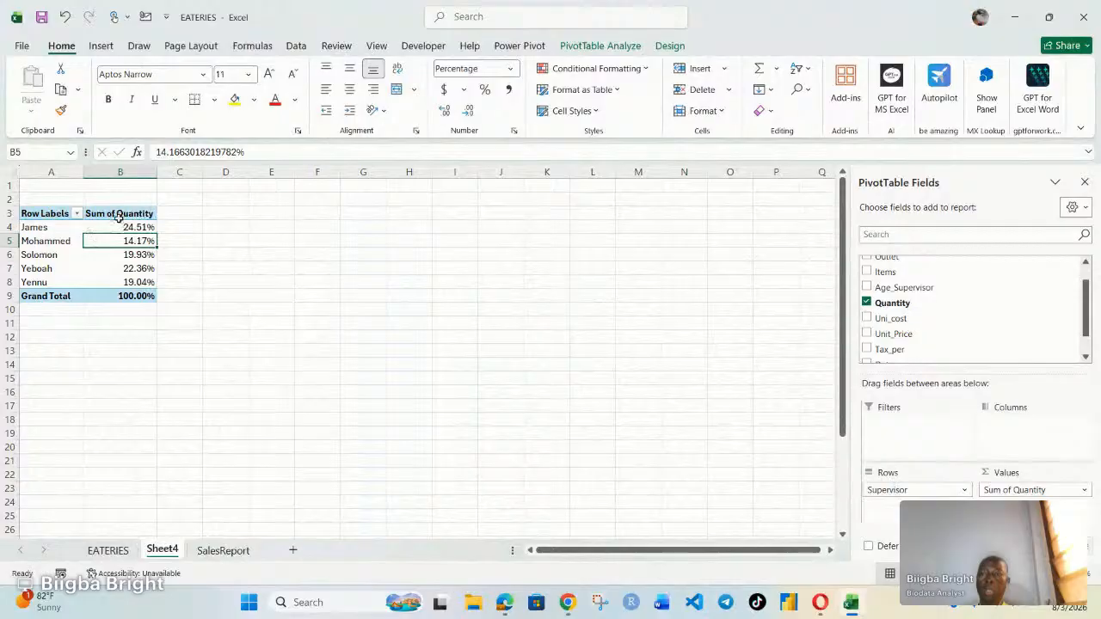
Step: Add green solid-fill data bars to the supervisors' percentages in B4:B8
{"action": "mouse_move", "coordinate": [96, 226]}
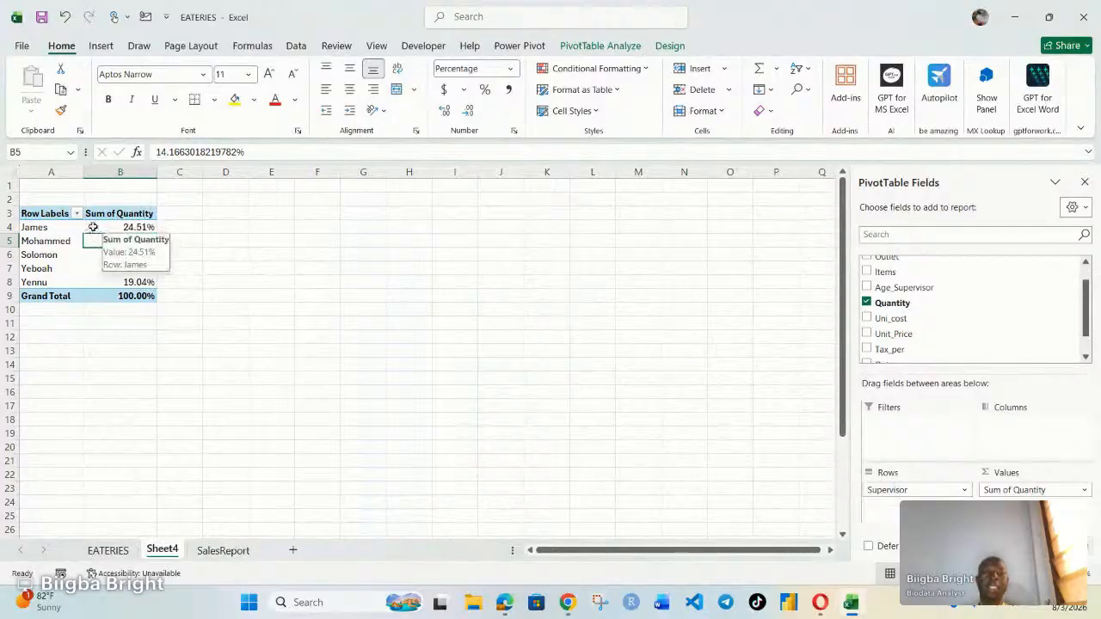
{"action": "left_click", "coordinate": [95, 227]}
{"action": "left_click_drag", "start_coordinate": [96, 227], "coordinate": [157, 283]}
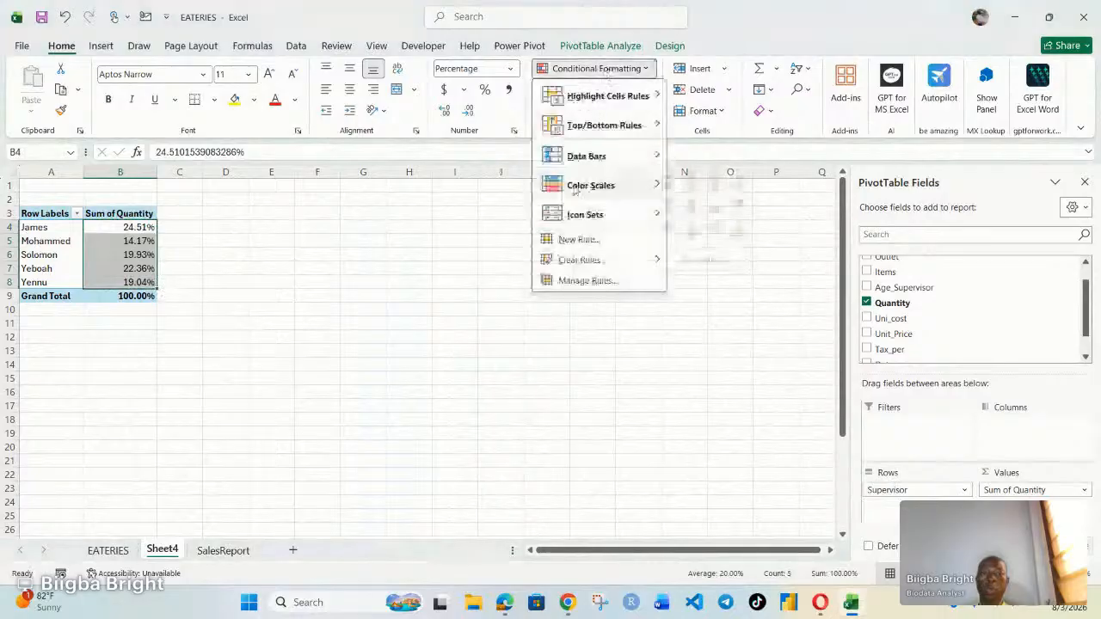
{"action": "mouse_move", "coordinate": [629, 158]}
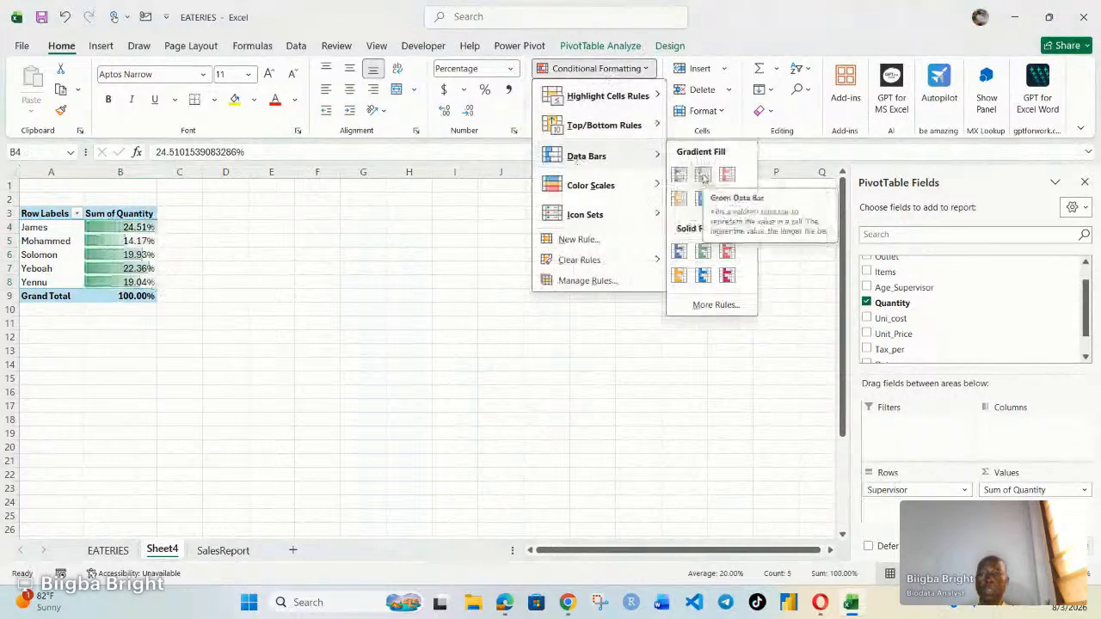
{"action": "left_click", "coordinate": [702, 252]}
{"action": "left_click", "coordinate": [240, 265]}
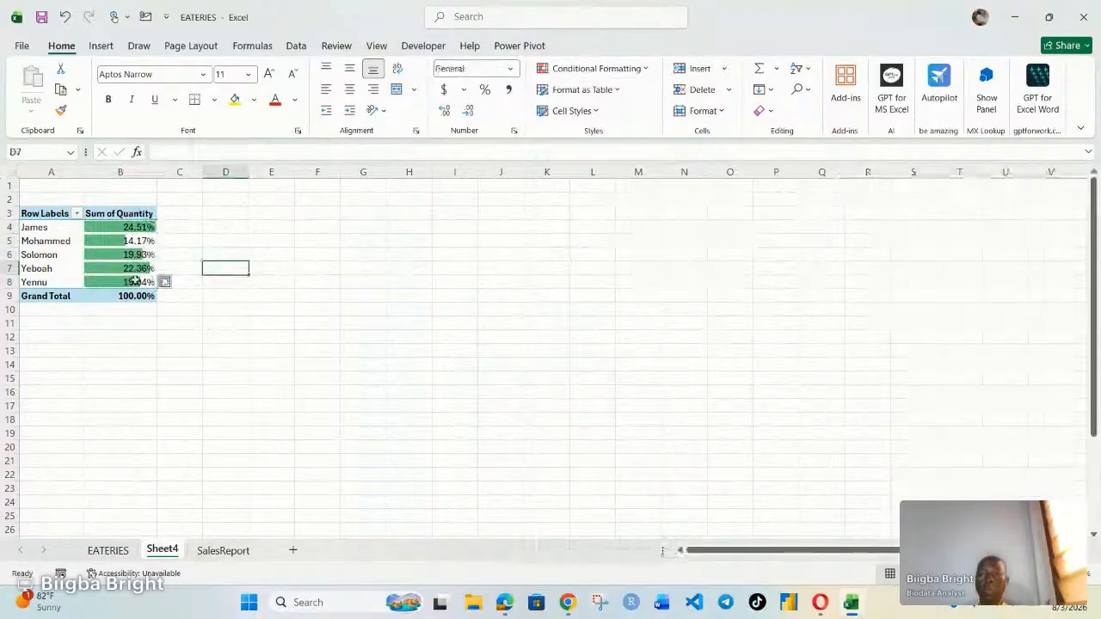
Step: Sort the supervisors by Sum of Quantity from largest to smallest and widen column B slightly
{"action": "right_click", "coordinate": [121, 242]}
{"action": "mouse_move", "coordinate": [177, 386]}
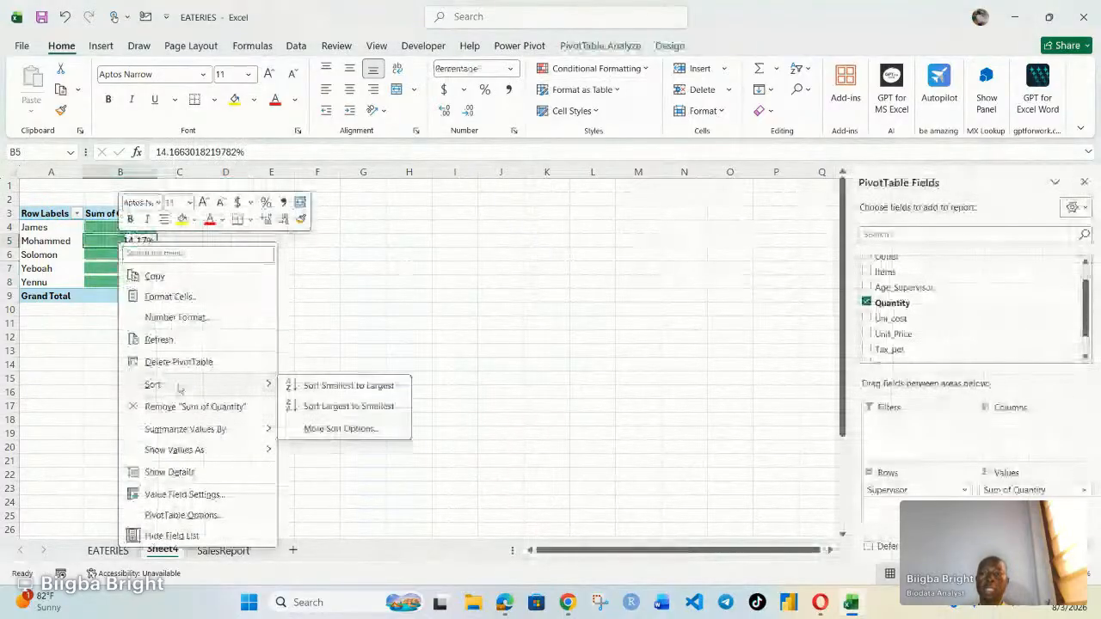
{"action": "left_click", "coordinate": [338, 406]}
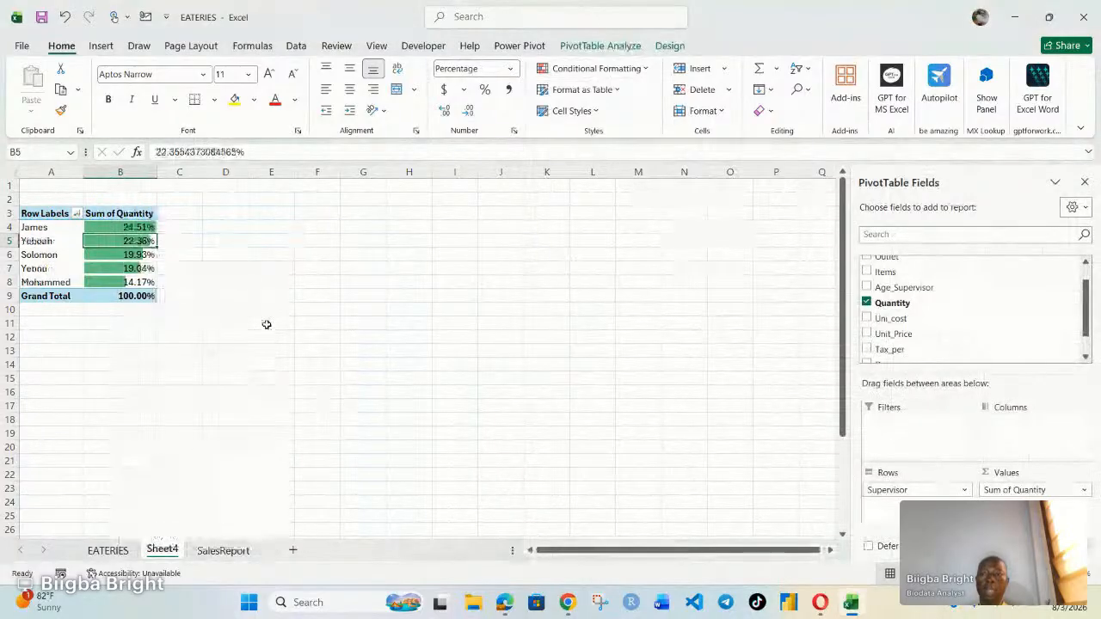
{"action": "left_click", "coordinate": [253, 241]}
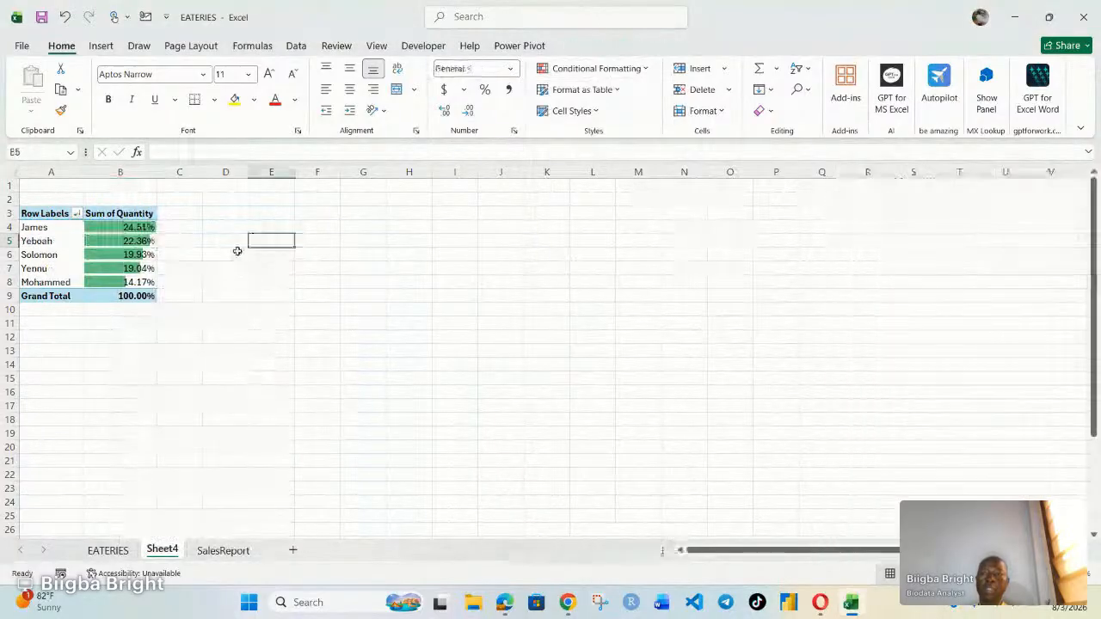
{"action": "left_click", "coordinate": [142, 241]}
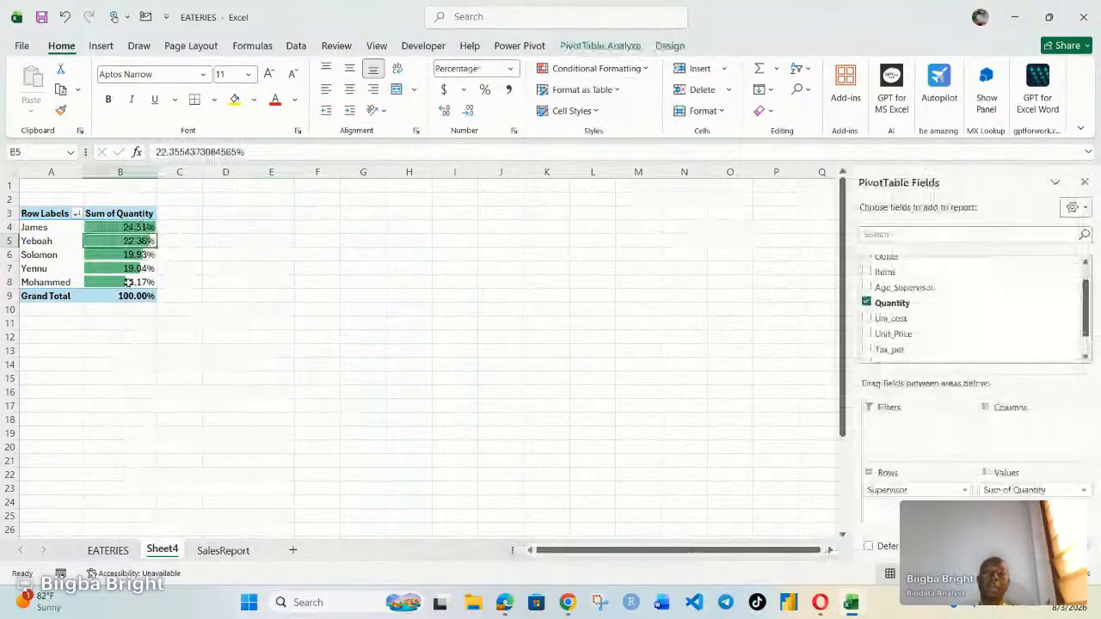
{"action": "left_click_drag", "start_coordinate": [157, 171], "coordinate": [179, 172]}
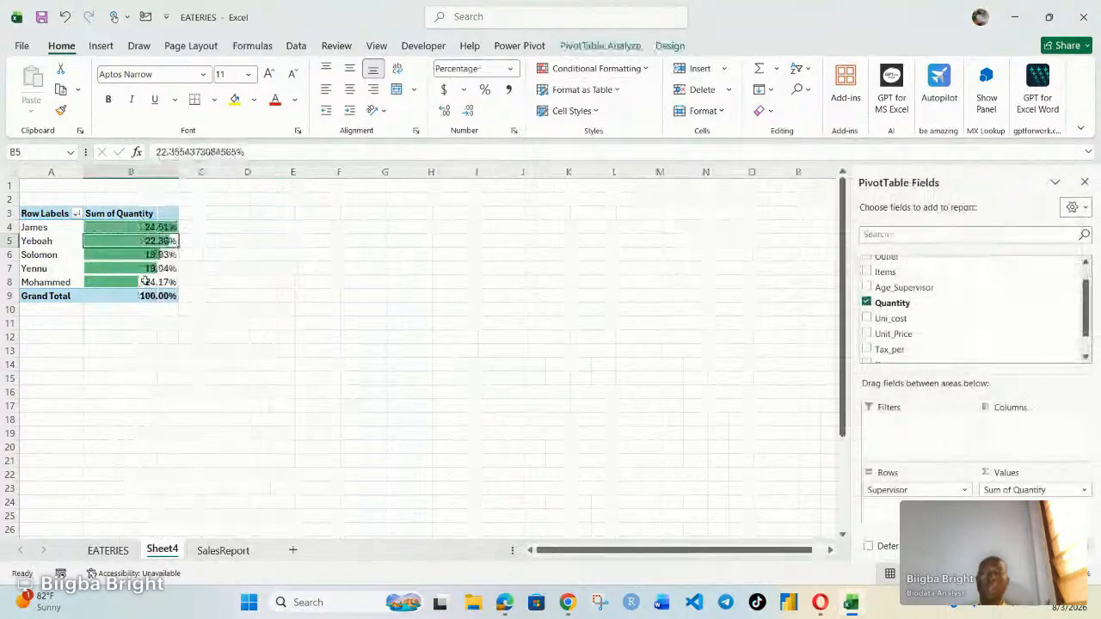
Step: Edit the data bar rule on B4:B8 to show only the bars without the percentages
{"action": "left_click_drag", "start_coordinate": [135, 225], "coordinate": [146, 280]}
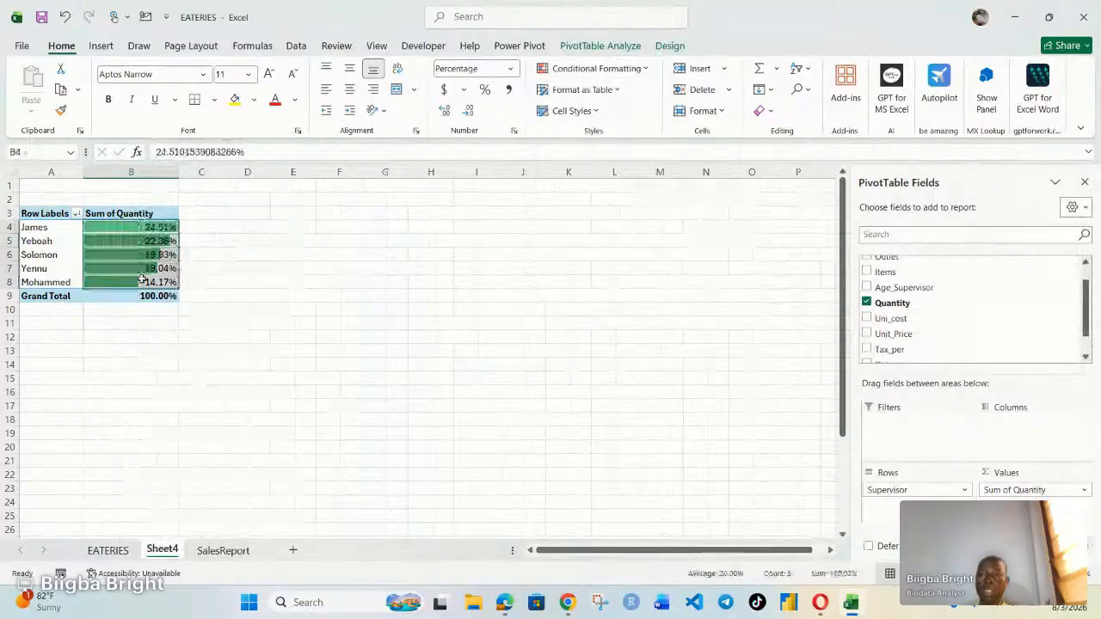
{"action": "left_click", "coordinate": [593, 68]}
{"action": "left_click", "coordinate": [585, 280]}
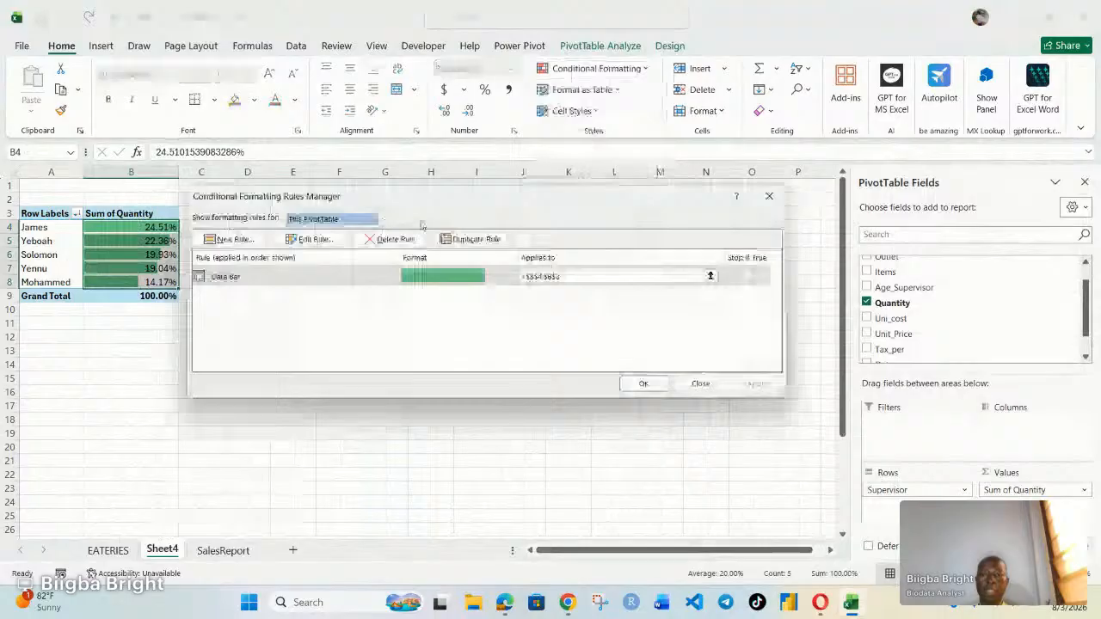
{"action": "double_click", "coordinate": [434, 276]}
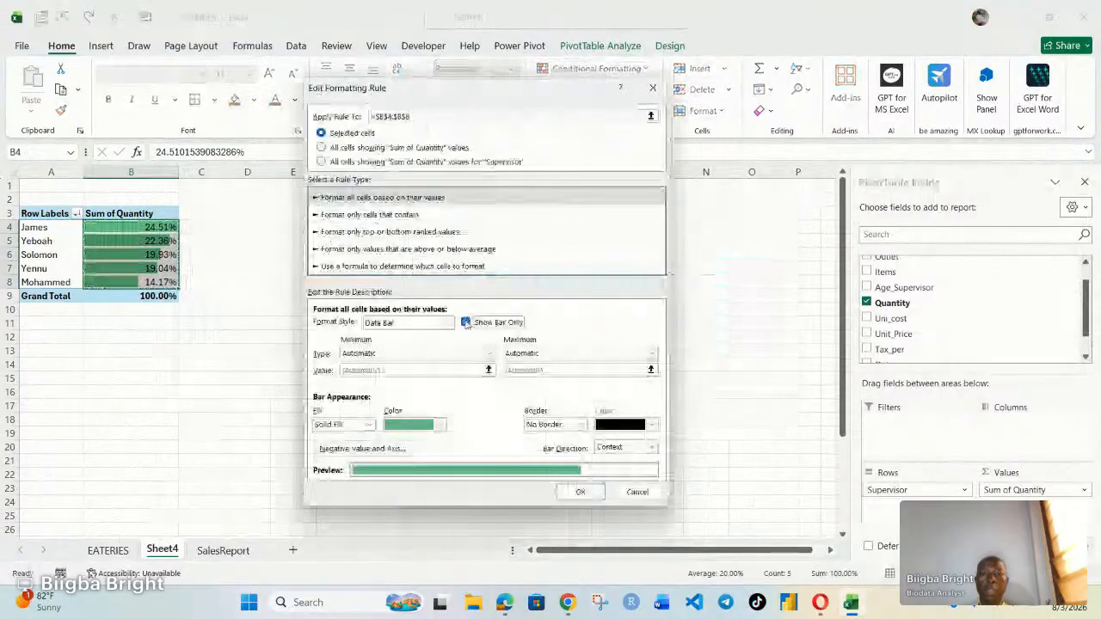
{"action": "left_click", "coordinate": [580, 491]}
{"action": "left_click", "coordinate": [643, 384]}
{"action": "left_click", "coordinate": [292, 282]}
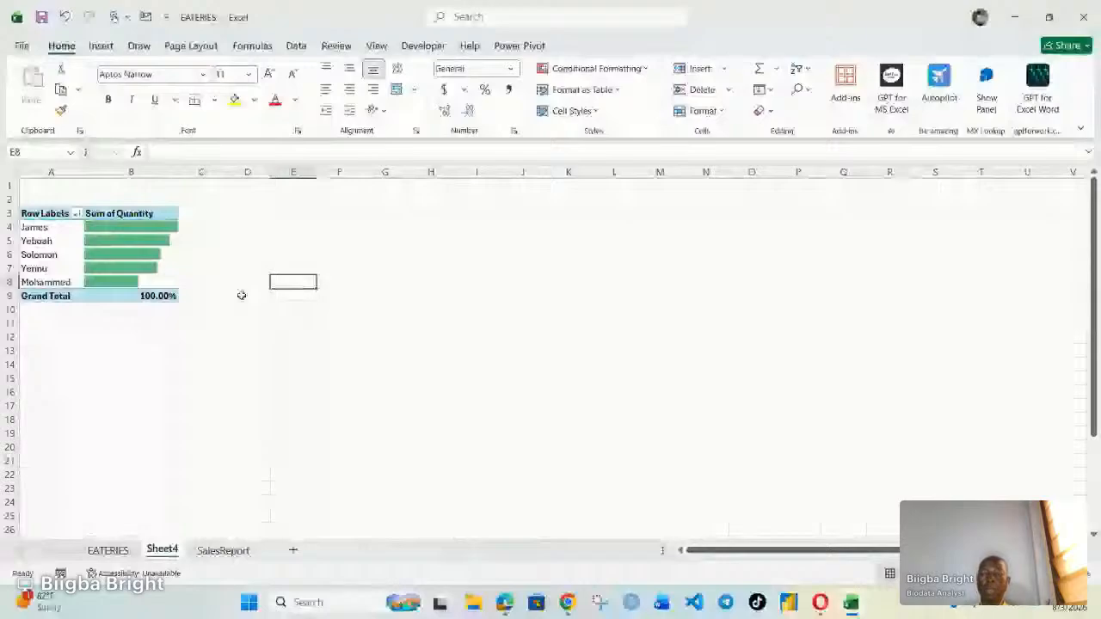
Step: Add Quantity to the PivotTable's values a second time as a plain sum beside the data bars
{"action": "mouse_move", "coordinate": [150, 296]}
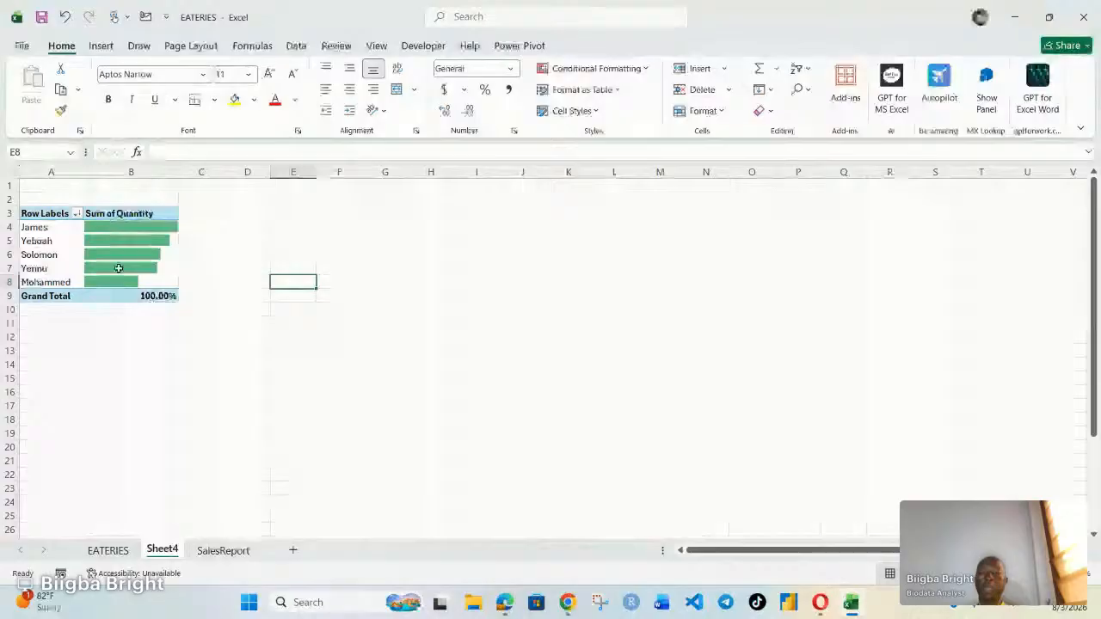
{"action": "left_click", "coordinate": [142, 227]}
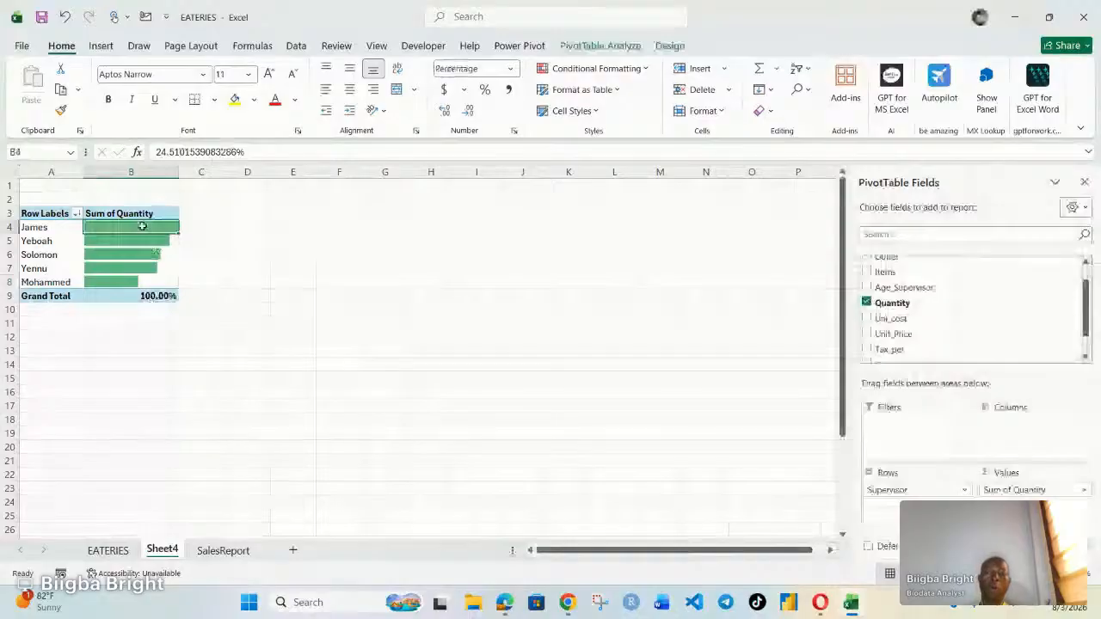
{"action": "mouse_move", "coordinate": [158, 225]}
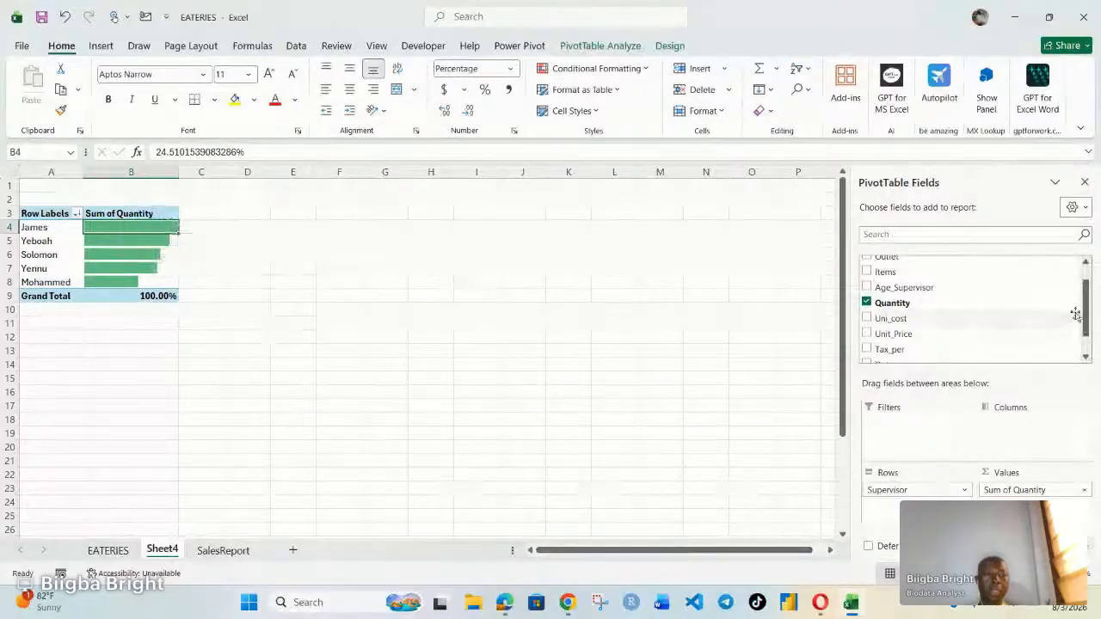
{"action": "left_click_drag", "start_coordinate": [899, 307], "coordinate": [997, 490]}
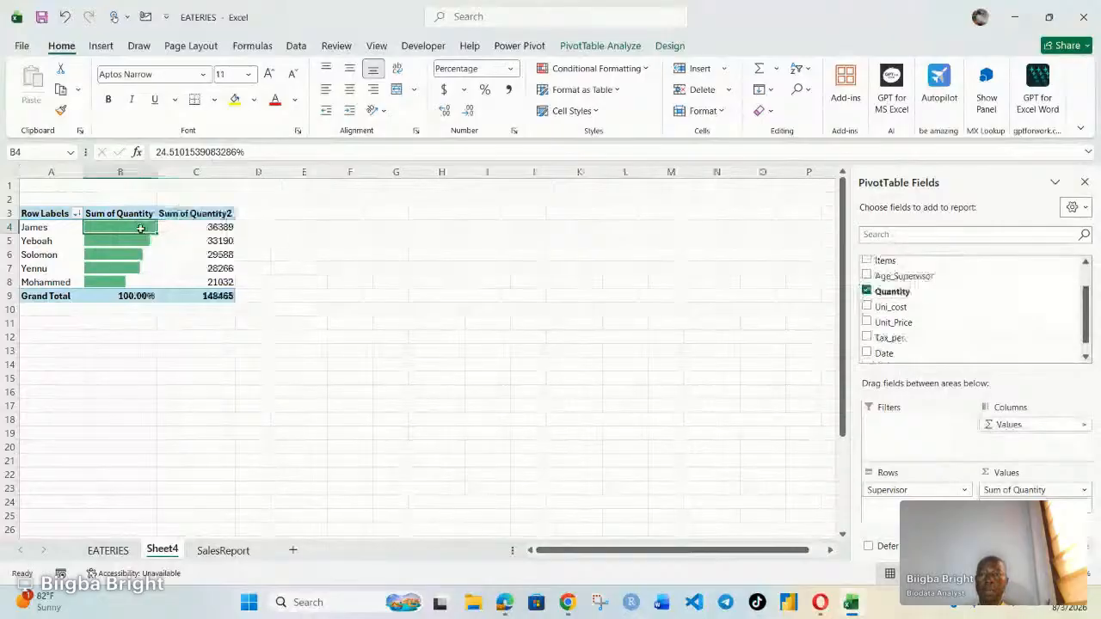
Step: Compare the supervisors' data bars with the summed quantities in the adjacent column
{"action": "left_click", "coordinate": [350, 228]}
{"action": "left_click", "coordinate": [140, 228]}
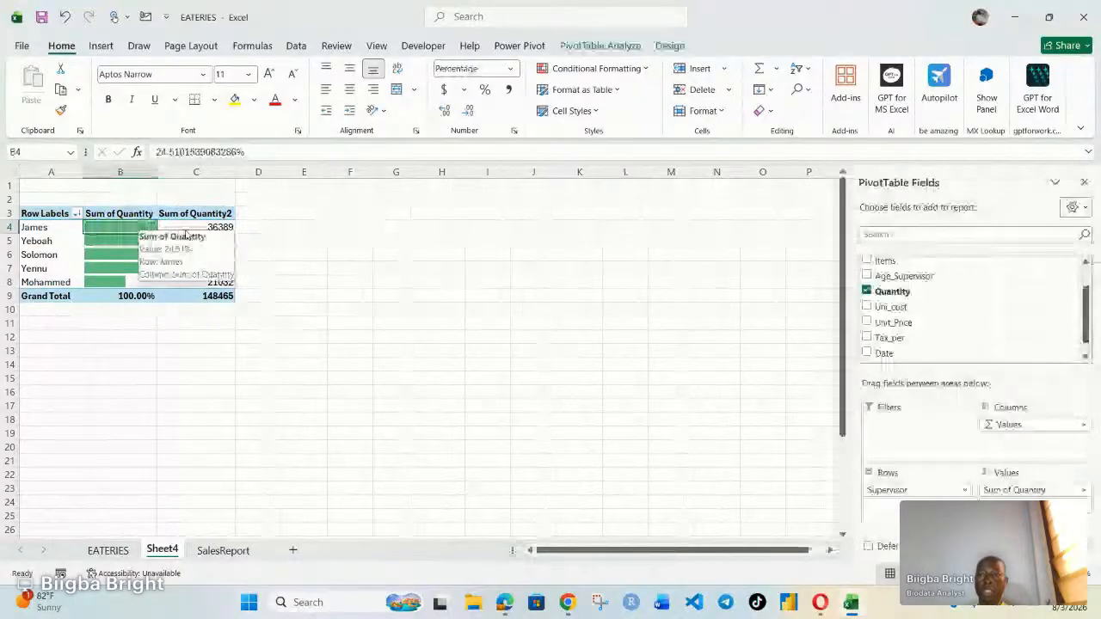
{"action": "left_click", "coordinate": [184, 230]}
{"action": "left_click", "coordinate": [147, 240]}
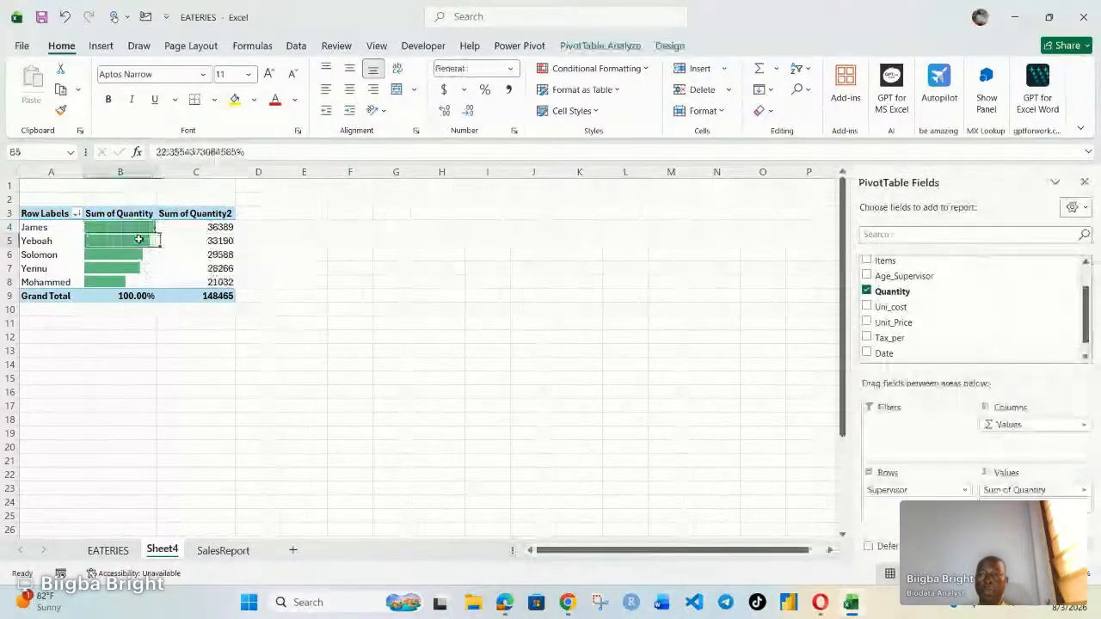
{"action": "left_click", "coordinate": [223, 242]}
{"action": "left_click", "coordinate": [134, 255]}
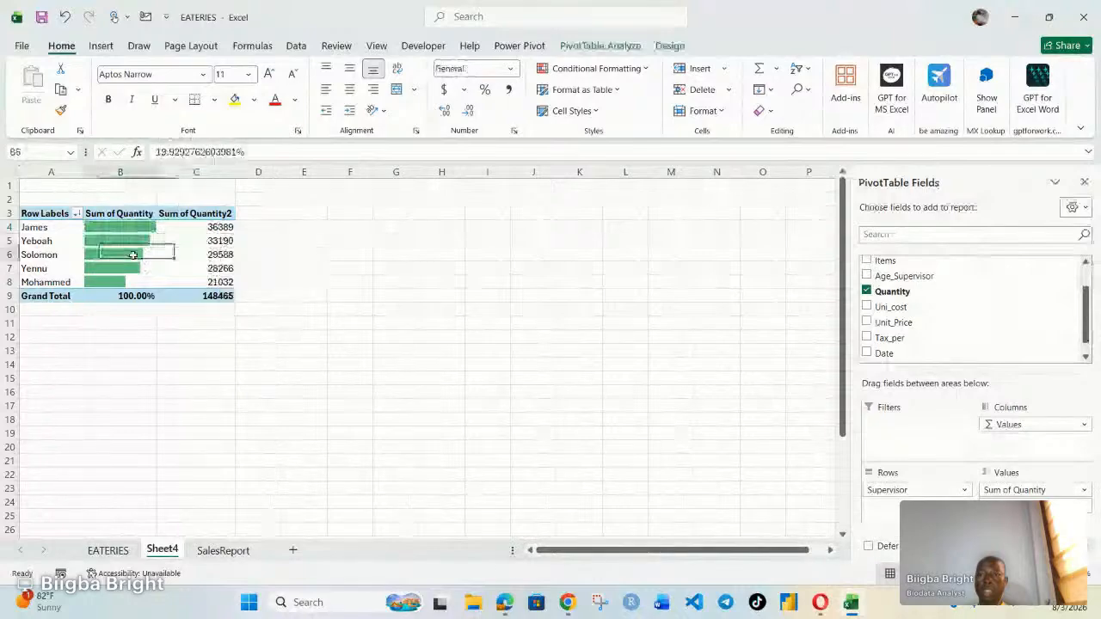
{"action": "left_click", "coordinate": [226, 255]}
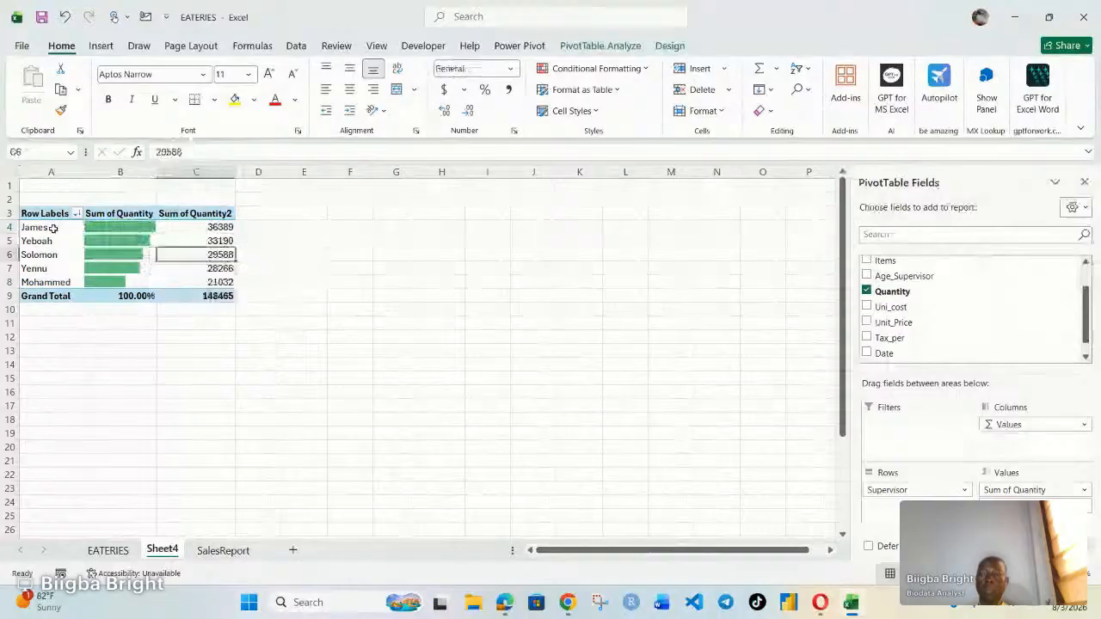
{"action": "left_click", "coordinate": [354, 268]}
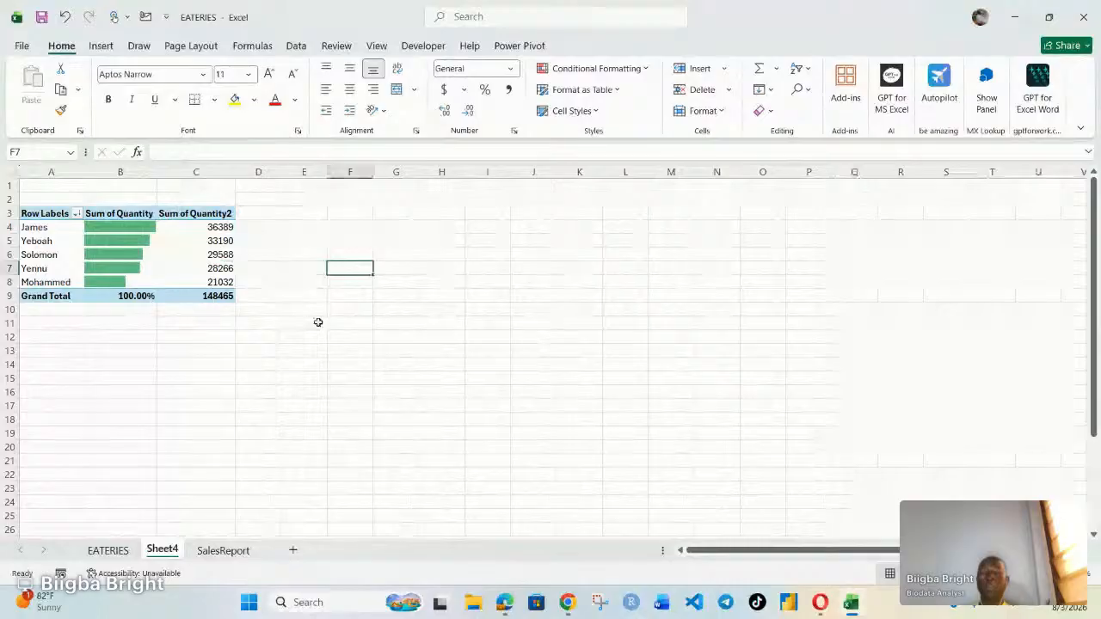
{"action": "left_click", "coordinate": [219, 269]}
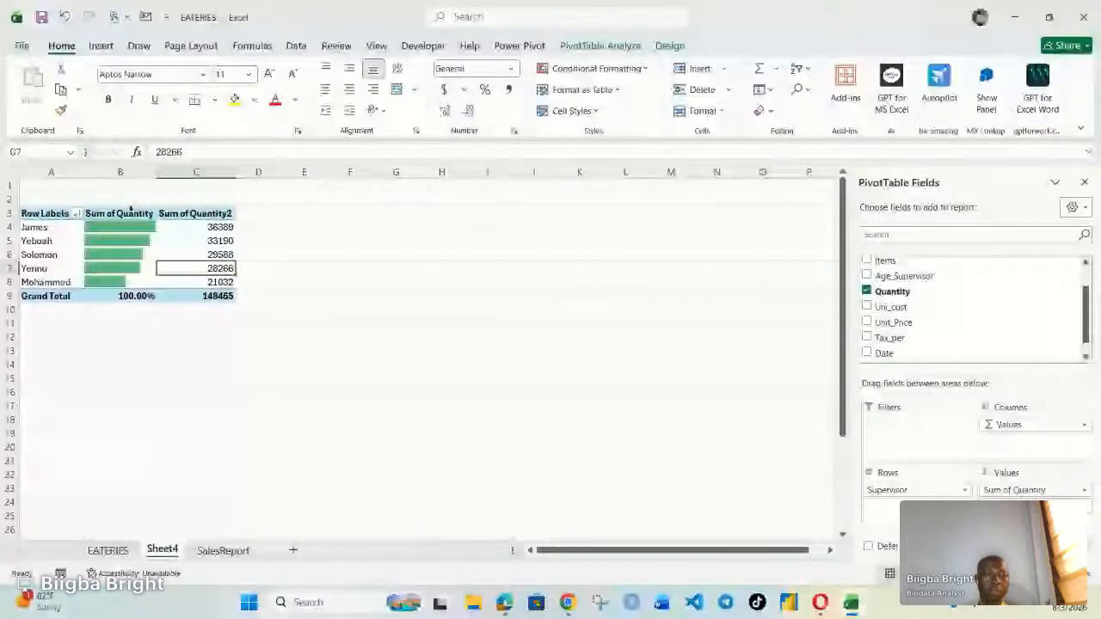
Step: Remove the data-bar Sum of Quantity from the PivotTable's values and split the supervisors' quantities by Outlet in columns
{"action": "left_click_drag", "start_coordinate": [1056, 494], "coordinate": [679, 440]}
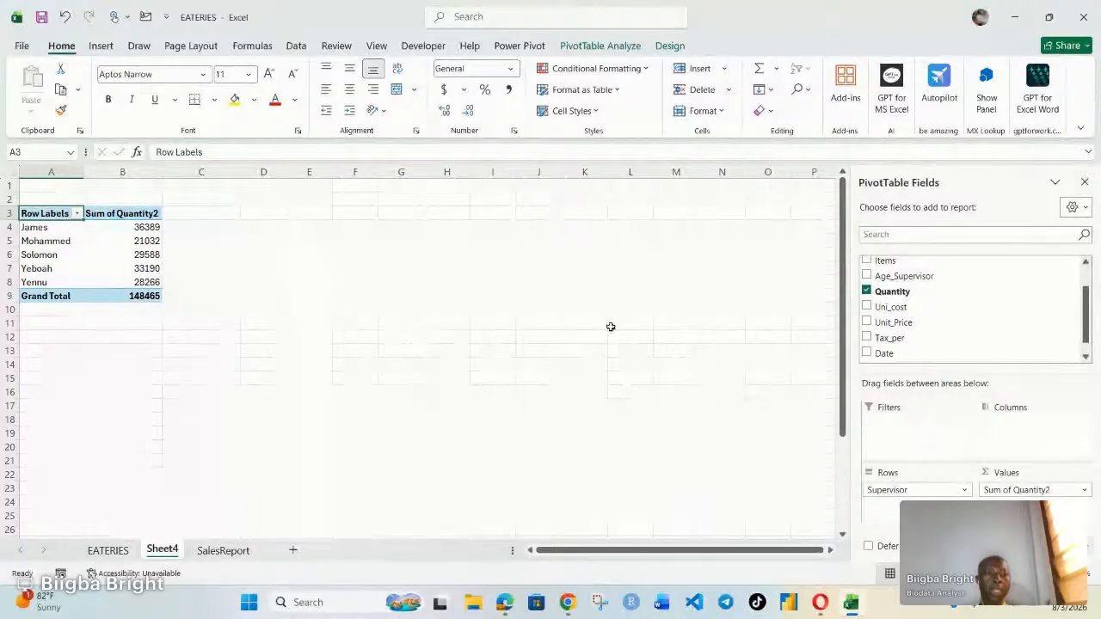
{"action": "scroll", "coordinate": [925, 322], "scroll_direction": "up", "scroll_amount": 1}
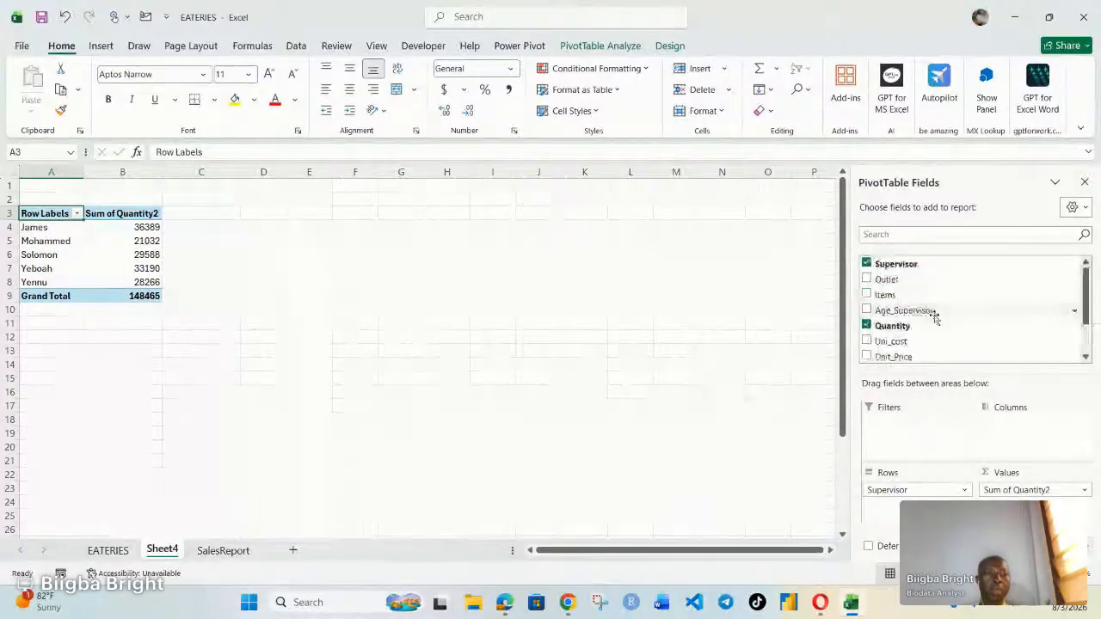
{"action": "left_click_drag", "start_coordinate": [886, 279], "coordinate": [1009, 439]}
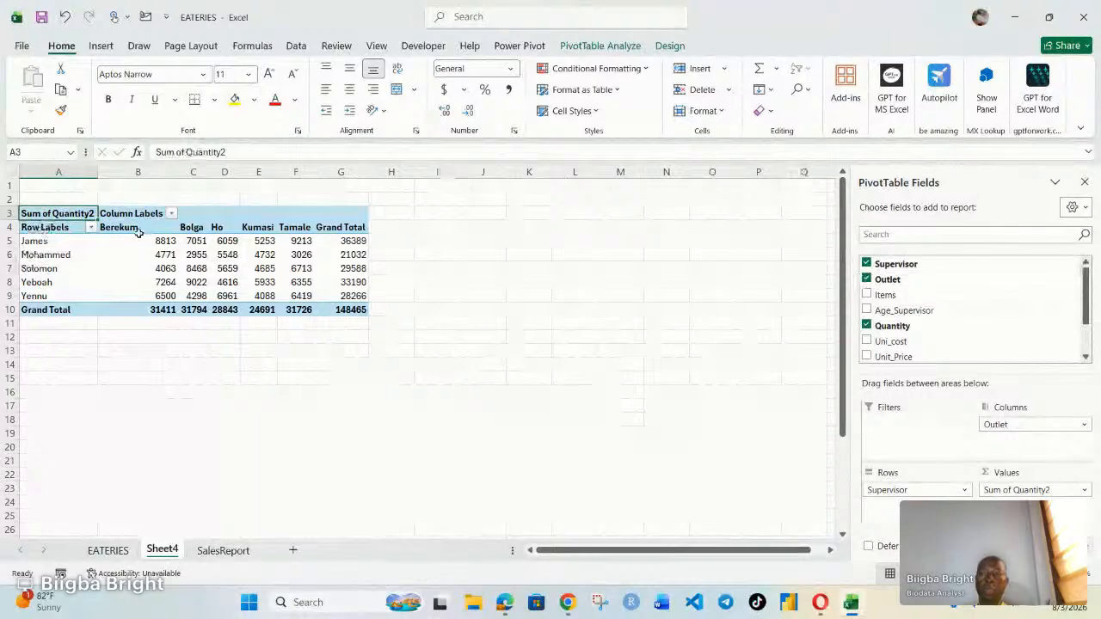
{"action": "left_click", "coordinate": [22, 241]}
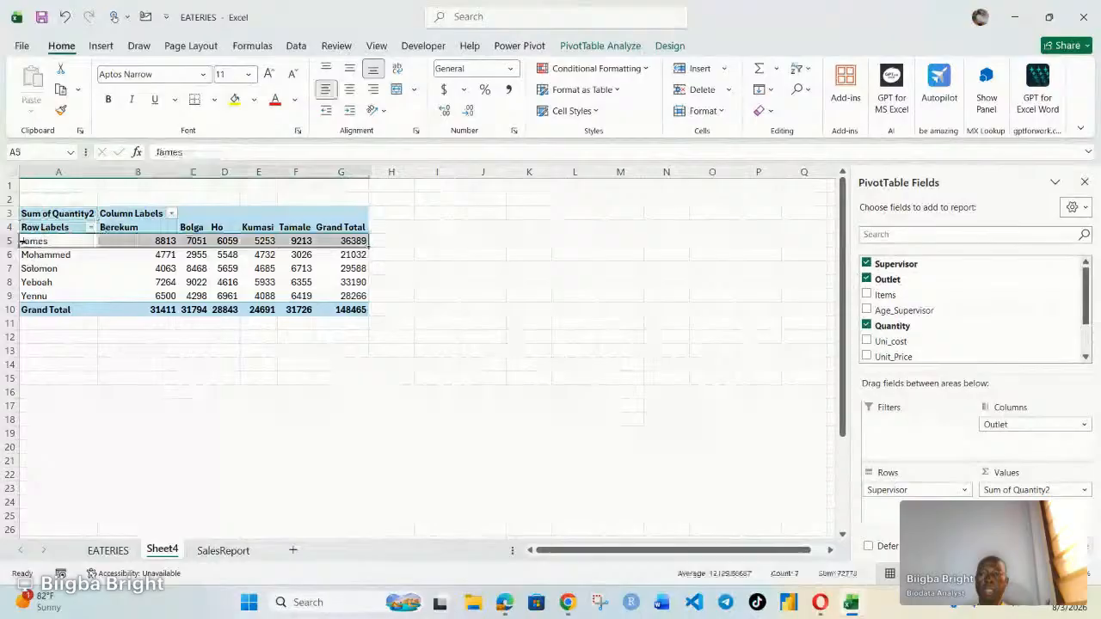
{"action": "left_click", "coordinate": [120, 227]}
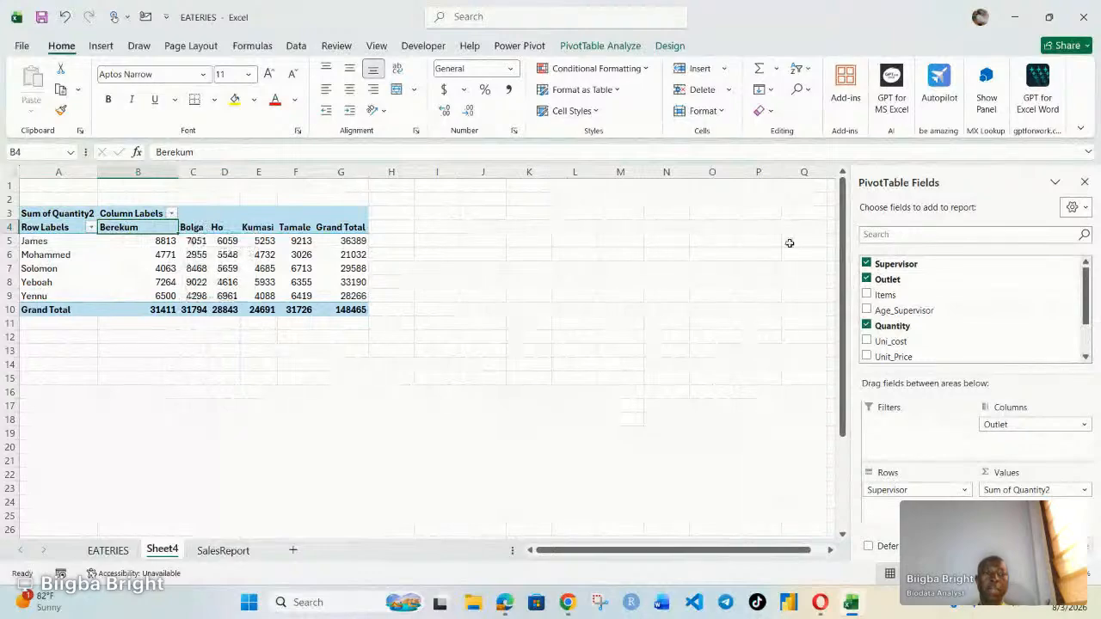
Step: Add Items to the PivotTable's rows beneath Supervisor
{"action": "scroll", "coordinate": [895, 296], "scroll_direction": "down", "scroll_amount": 1}
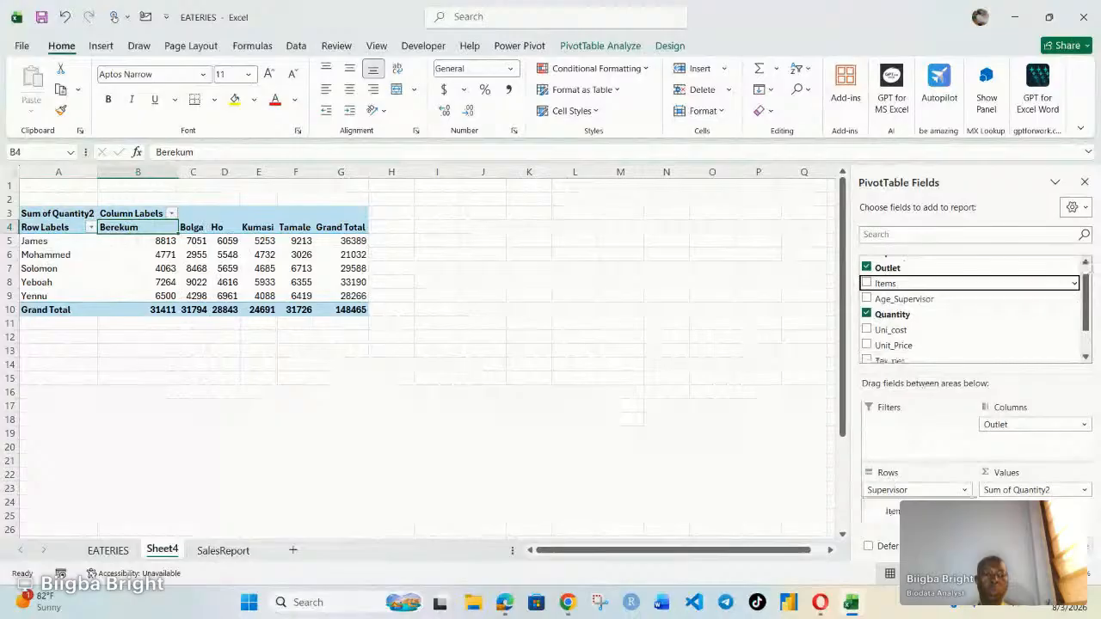
{"action": "left_click", "coordinate": [867, 283]}
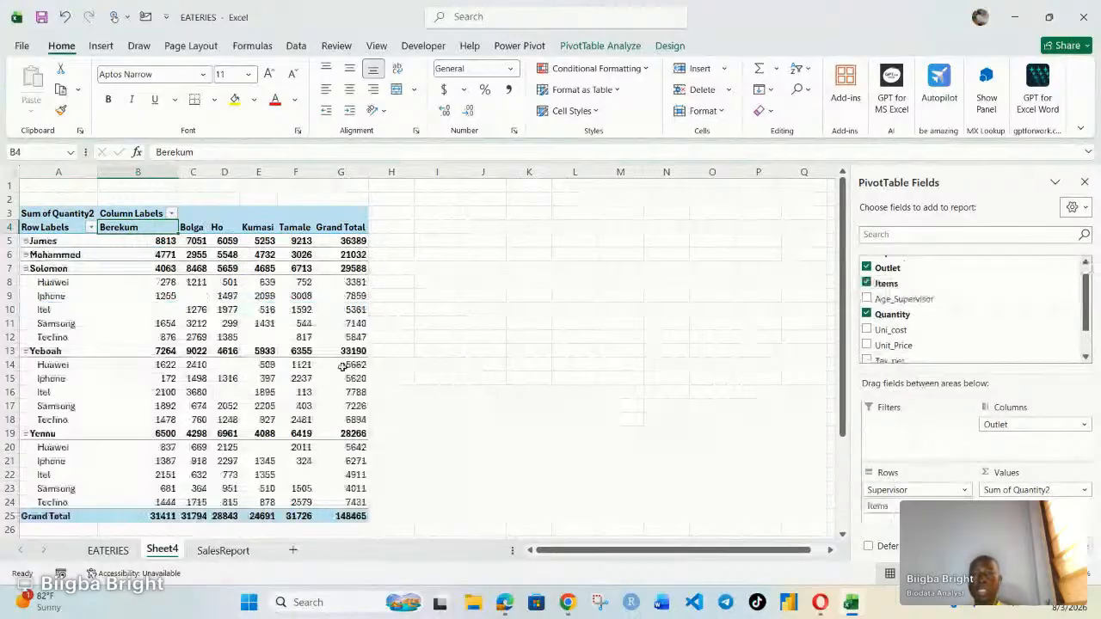
{"action": "left_click", "coordinate": [574, 310]}
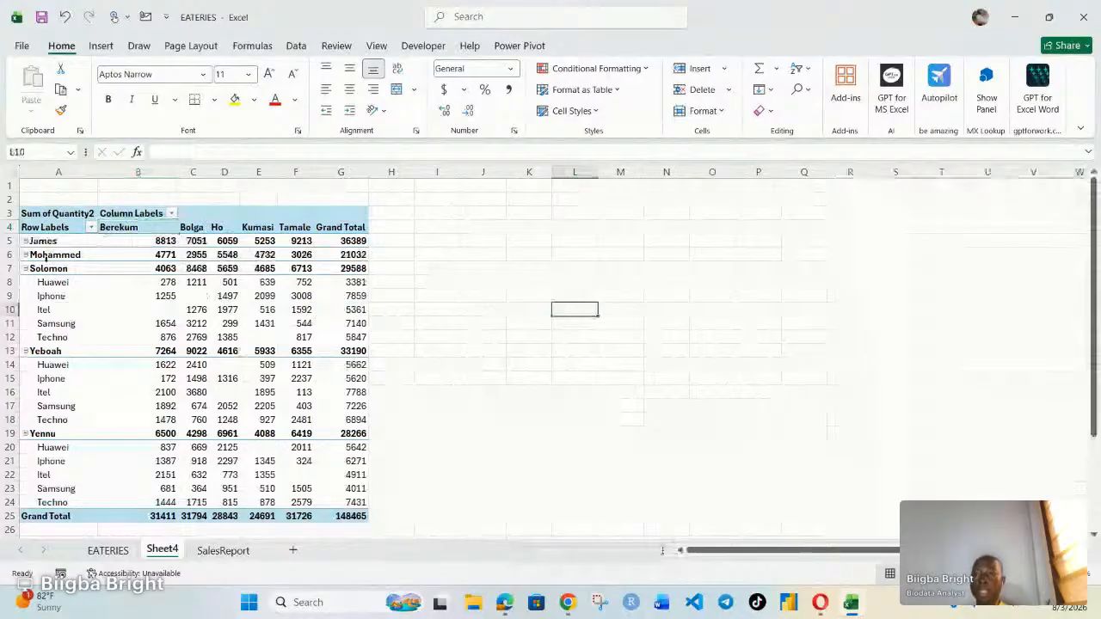
Step: Expand the first two supervisors to their items and review every supervisor's item quantities by outlet
{"action": "left_click", "coordinate": [26, 254]}
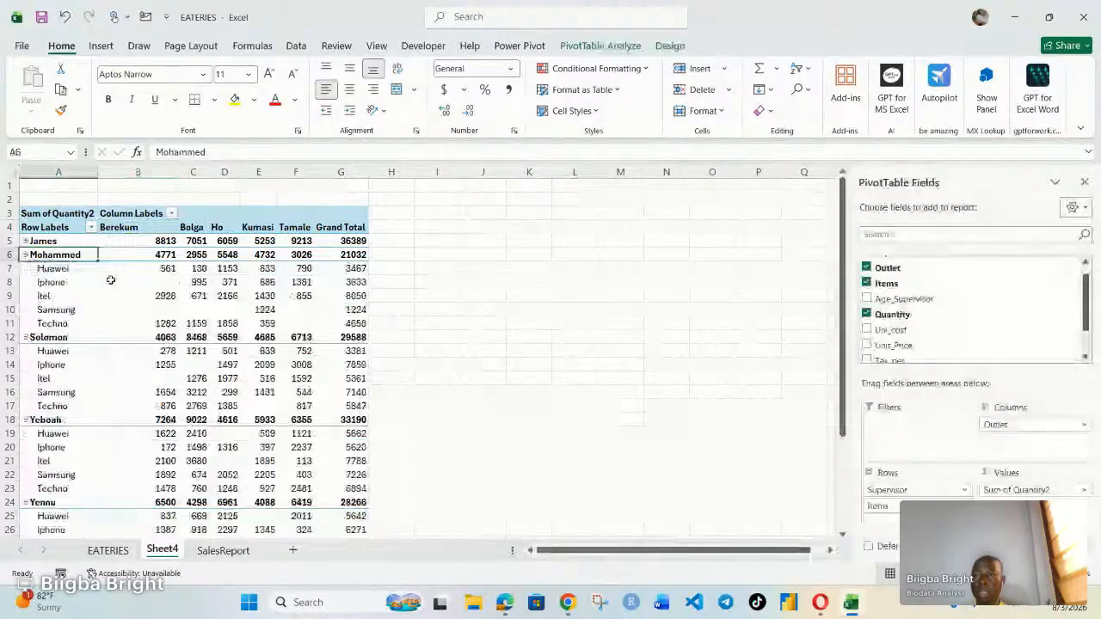
{"action": "left_click_drag", "start_coordinate": [110, 280], "coordinate": [112, 268]}
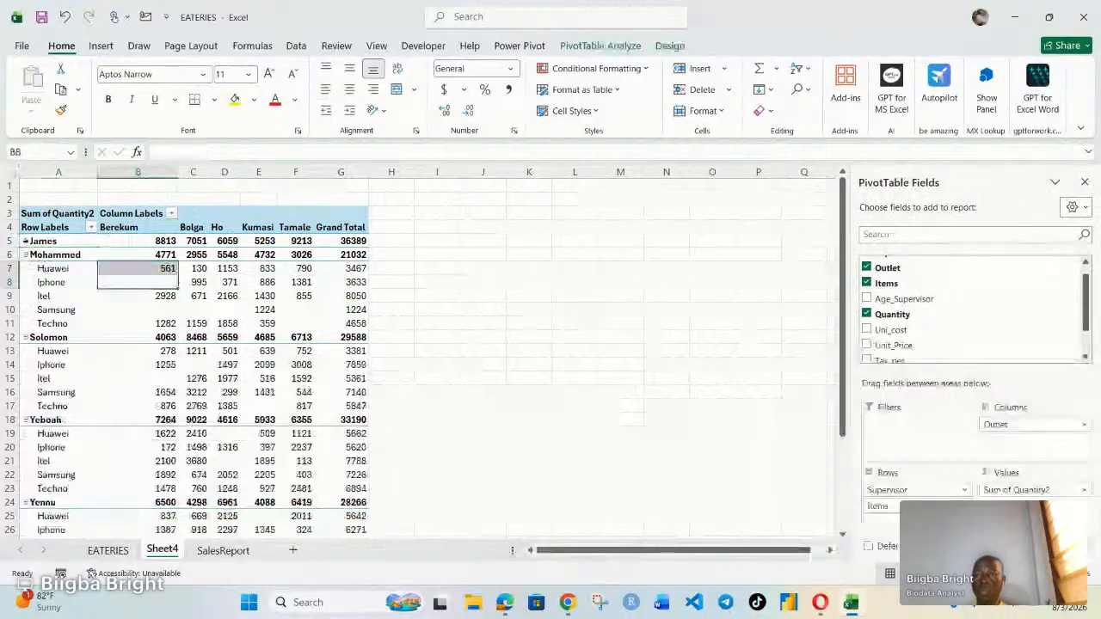
{"action": "left_click", "coordinate": [25, 242]}
{"action": "scroll", "coordinate": [453, 307], "scroll_direction": "down", "scroll_amount": 2}
{"action": "scroll", "coordinate": [452, 307], "scroll_direction": "up", "scroll_amount": 2}
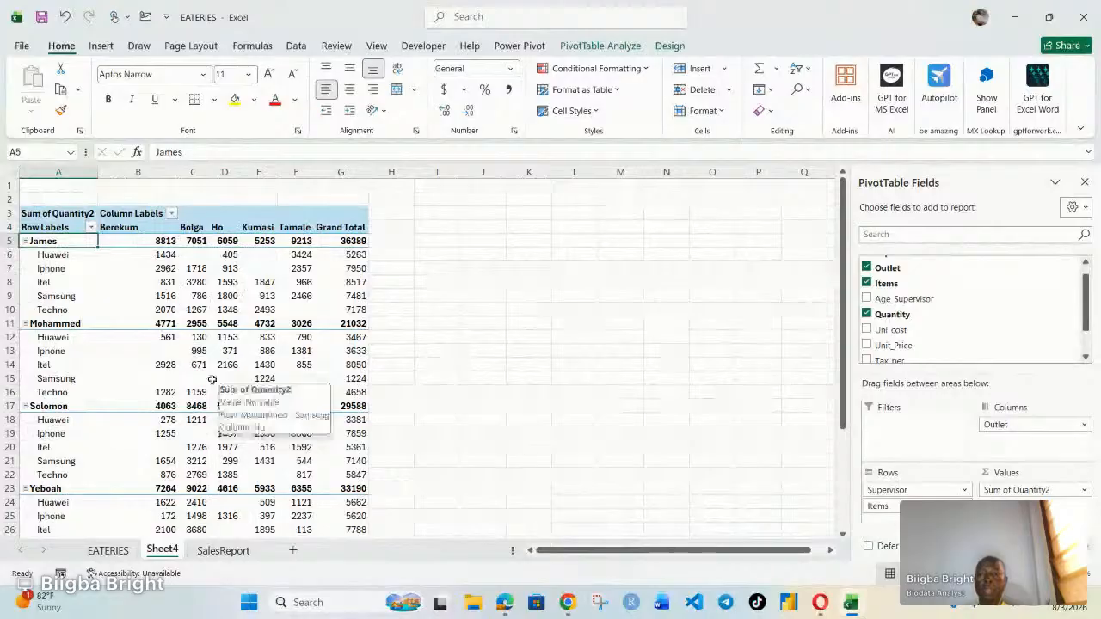
{"action": "scroll", "coordinate": [212, 379], "scroll_direction": "down", "scroll_amount": 1}
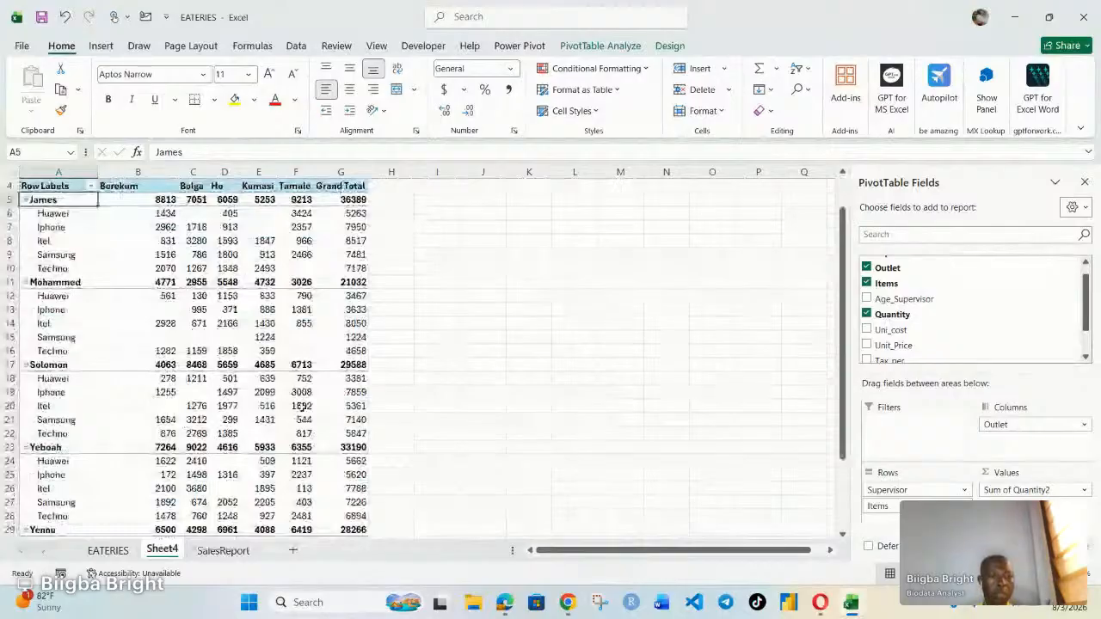
{"action": "scroll", "coordinate": [303, 408], "scroll_direction": "down", "scroll_amount": 2}
{"action": "scroll", "coordinate": [302, 408], "scroll_direction": "up", "scroll_amount": 3}
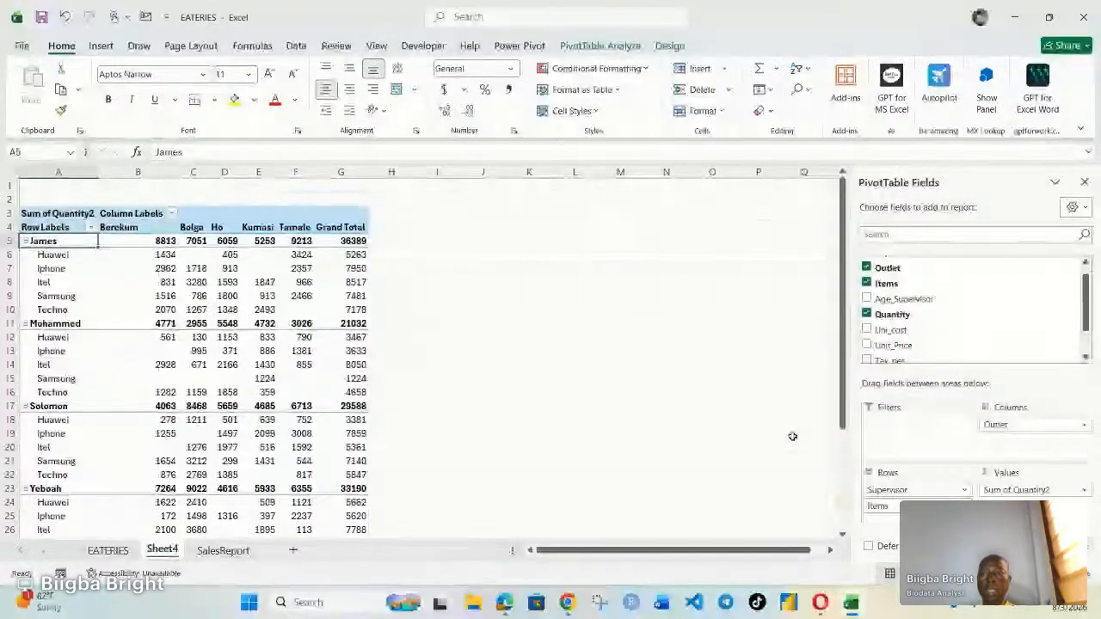
Step: Replace Supervisor and Items with Age_Supervisor in the PivotTable's rows and remove Outlet from the columns
{"action": "left_click_drag", "start_coordinate": [792, 436], "coordinate": [778, 443]}
{"action": "left_click_drag", "start_coordinate": [887, 490], "coordinate": [653, 430]}
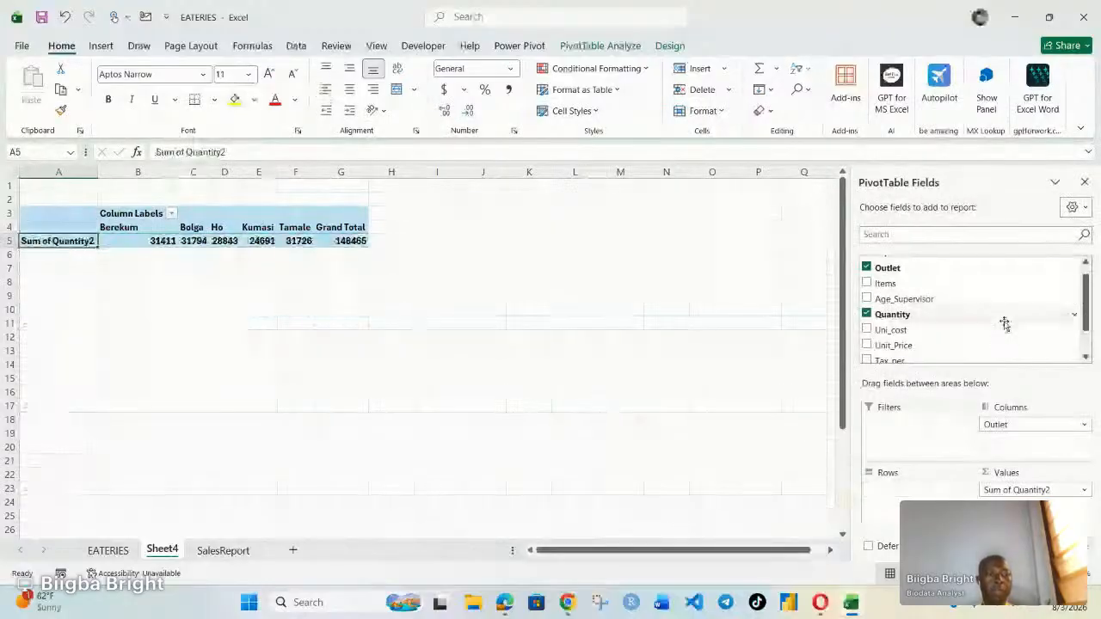
{"action": "left_click_drag", "start_coordinate": [914, 301], "coordinate": [922, 497]}
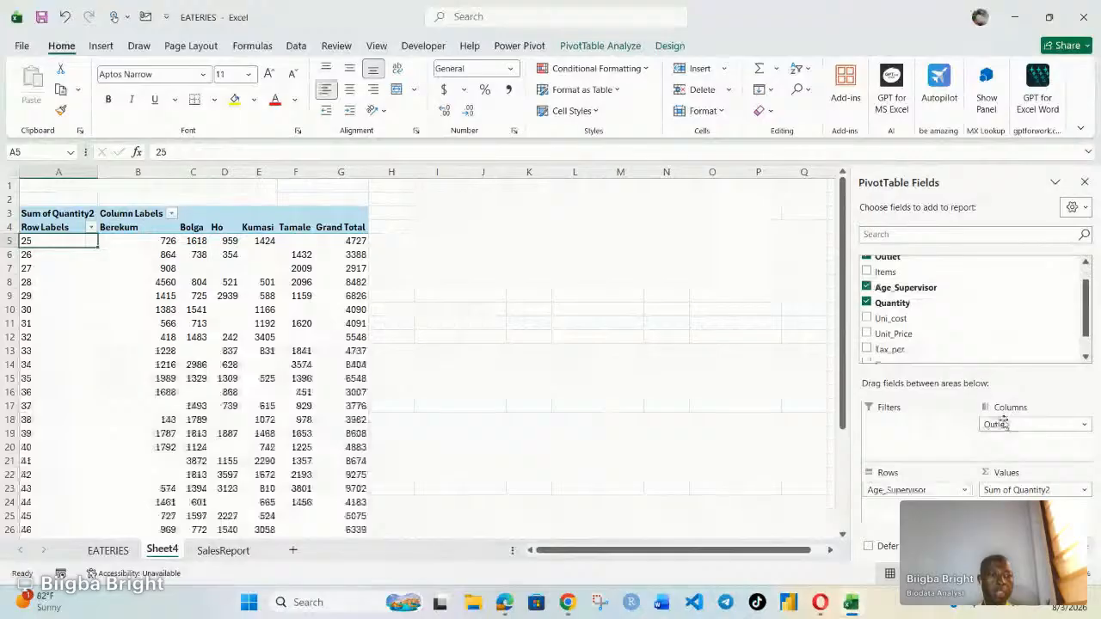
{"action": "mouse_move", "coordinate": [894, 303]}
{"action": "left_mouse_down"}
{"action": "mouse_move", "coordinate": [950, 479]}
{"action": "mouse_move", "coordinate": [1023, 505]}
{"action": "mouse_move", "coordinate": [897, 293]}
{"action": "left_mouse_up"}
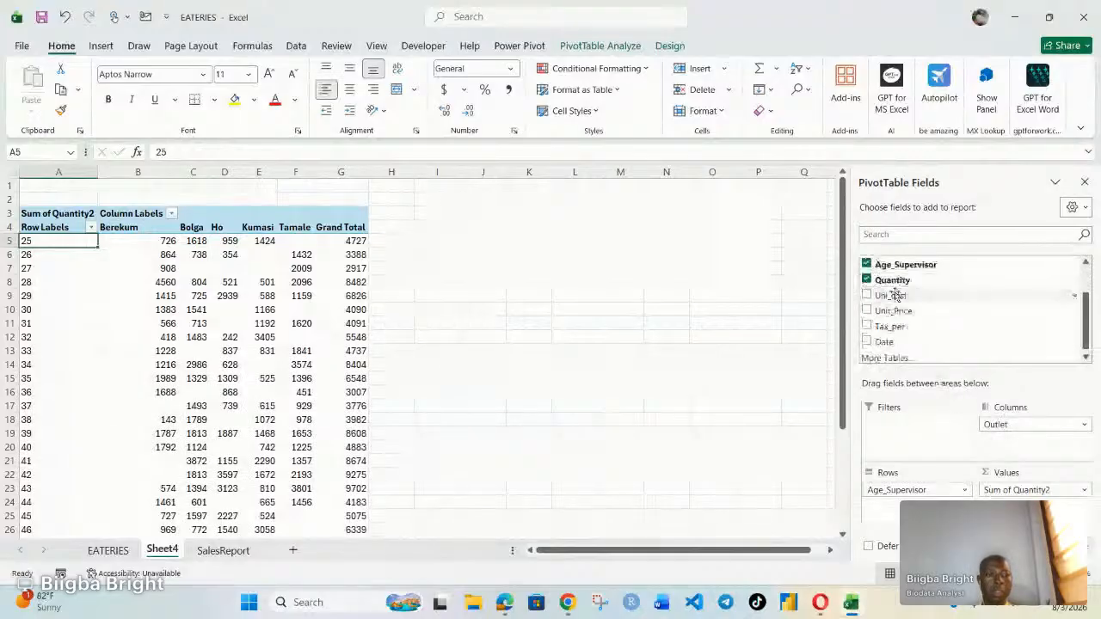
{"action": "left_click_drag", "start_coordinate": [1026, 423], "coordinate": [775, 333]}
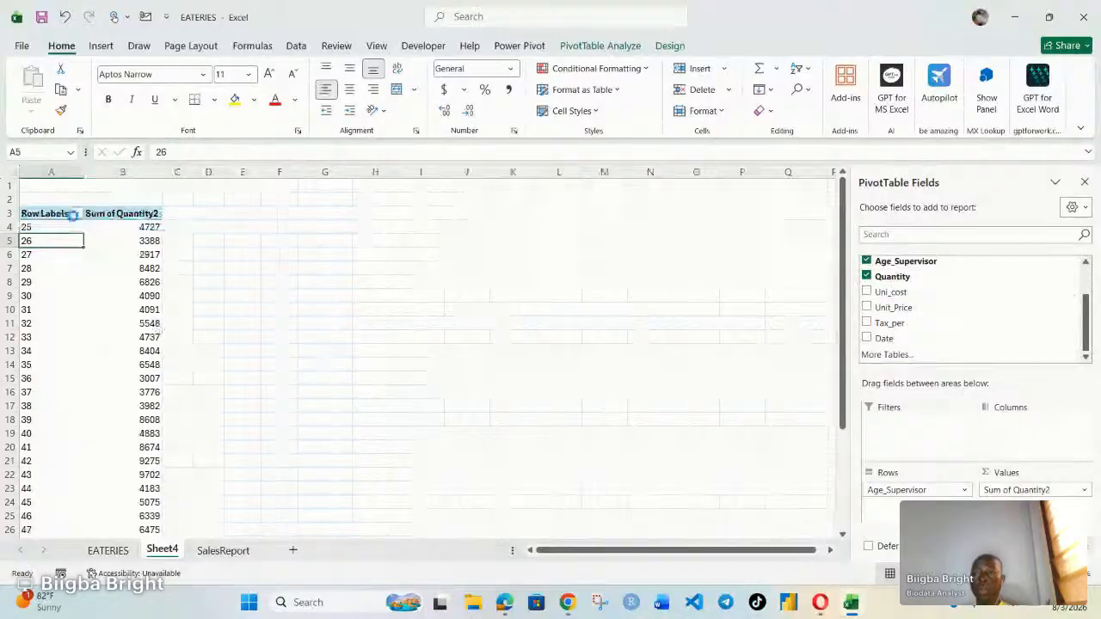
{"action": "left_click", "coordinate": [76, 214]}
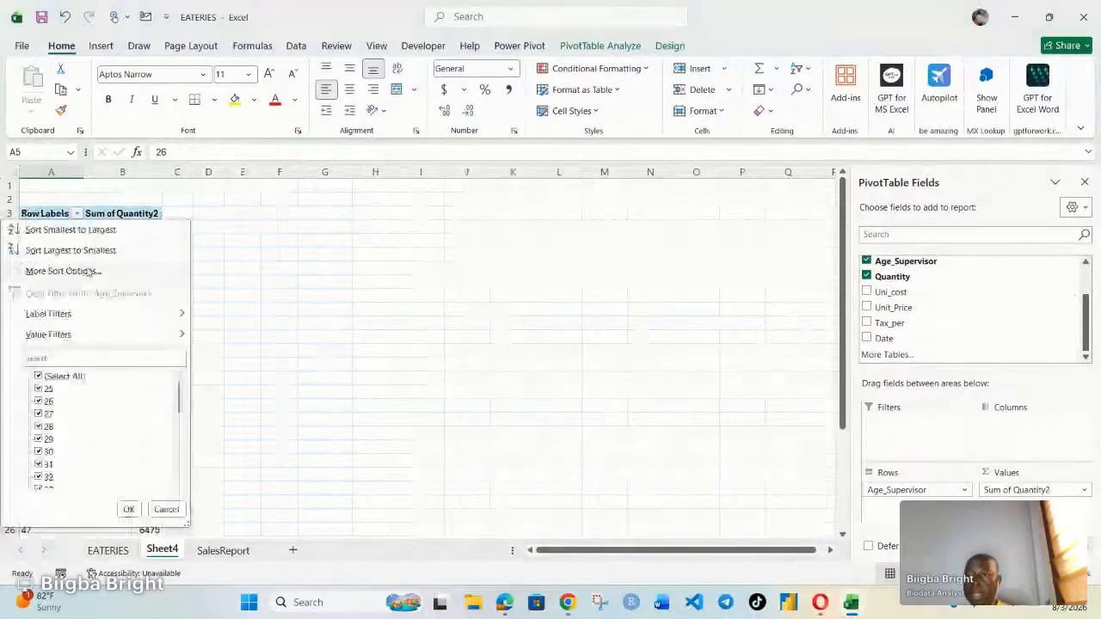
{"action": "left_click", "coordinate": [87, 271]}
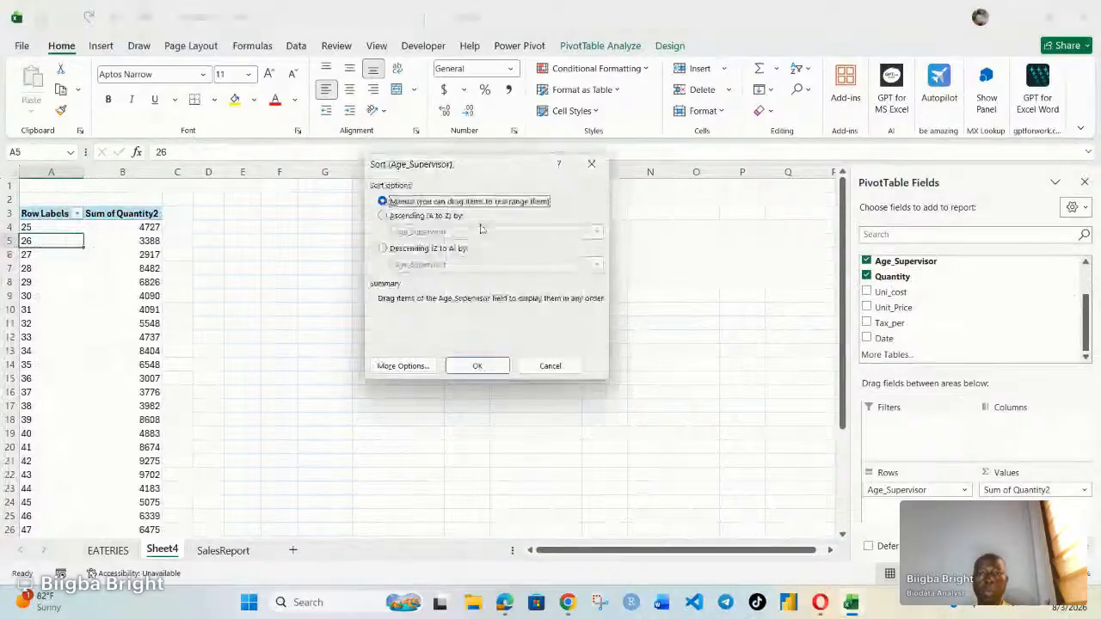
{"action": "left_click", "coordinate": [548, 365]}
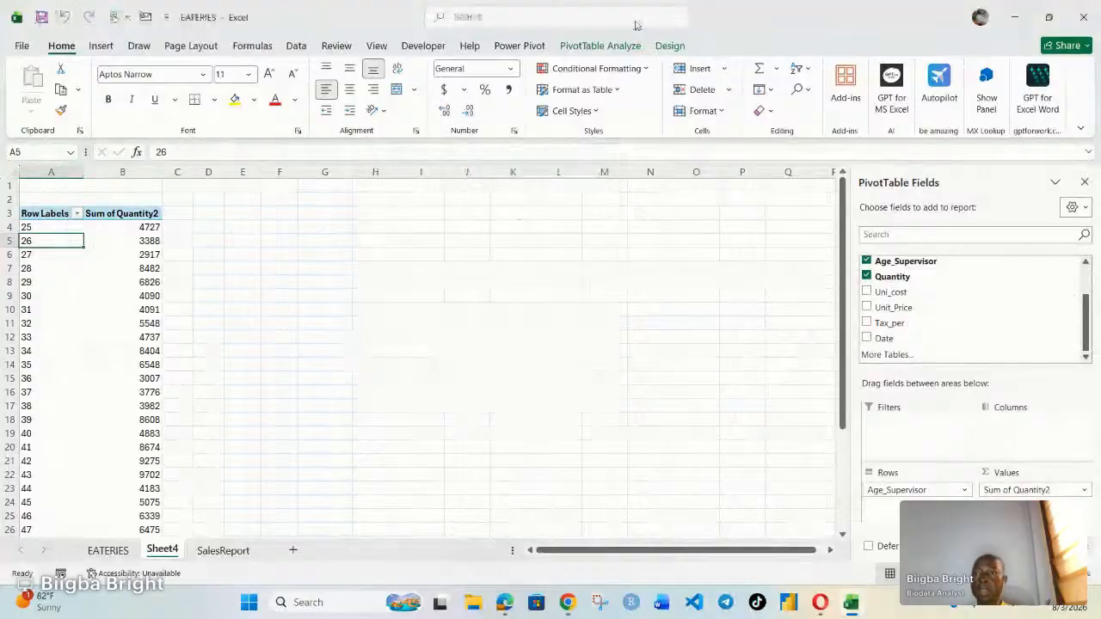
{"action": "left_click", "coordinate": [602, 46]}
{"action": "left_click", "coordinate": [78, 110]}
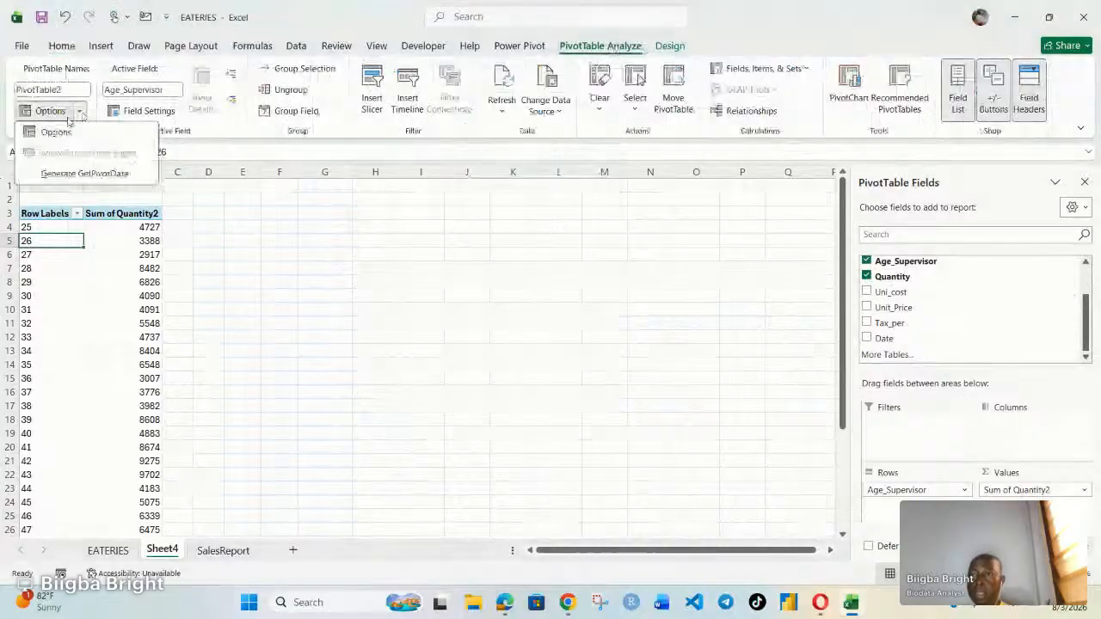
{"action": "left_click", "coordinate": [52, 131]}
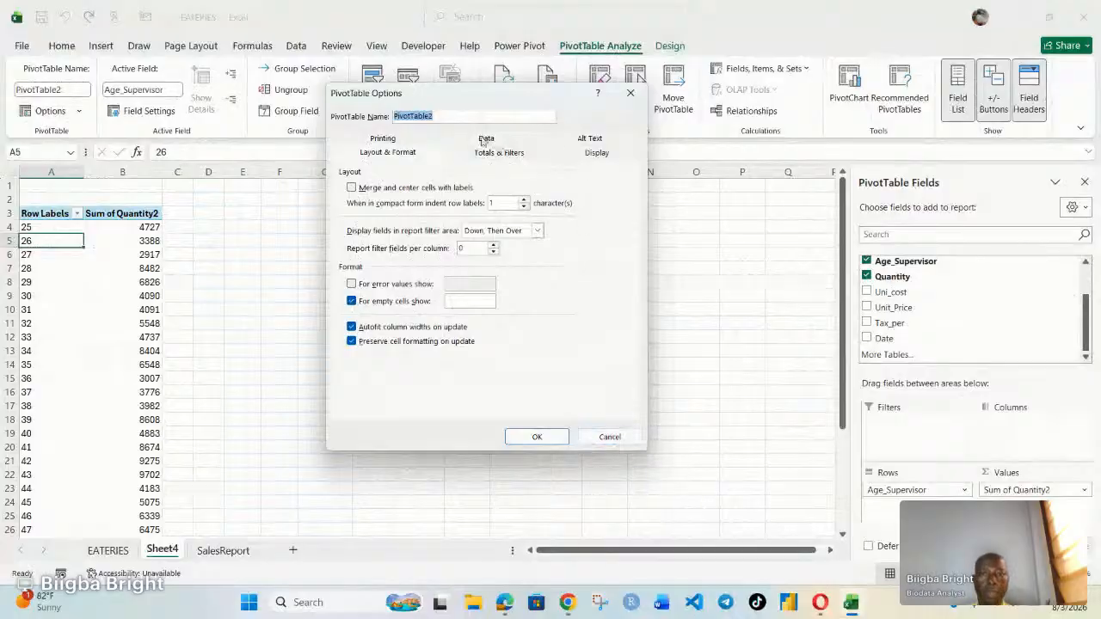
{"action": "left_click", "coordinate": [630, 92]}
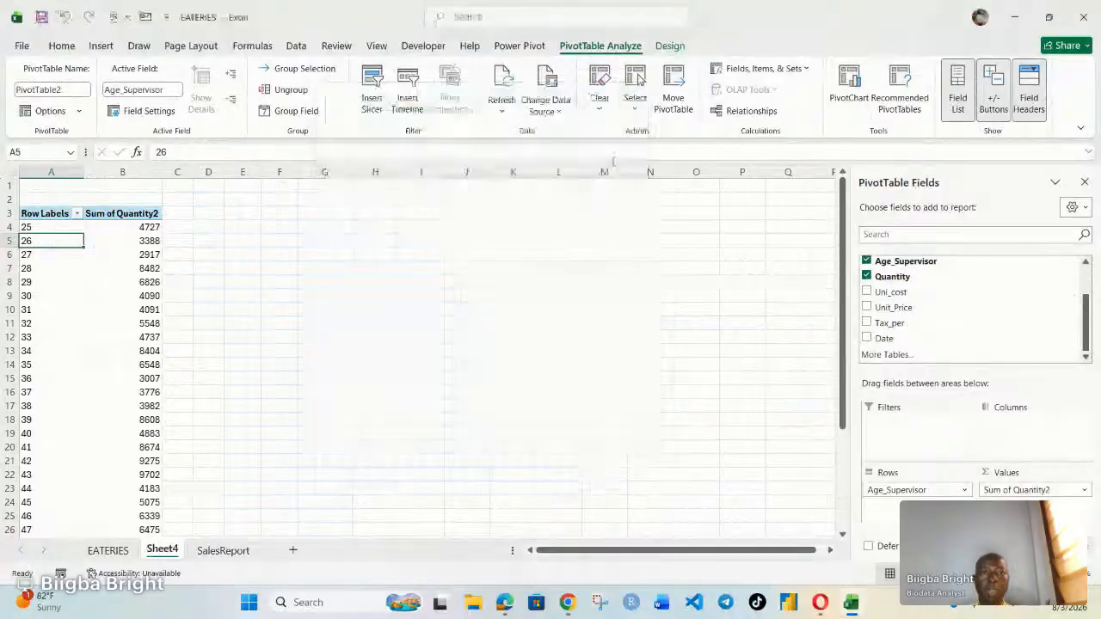
Step: Replace Age_Supervisor with Supervisor in the PivotTable's rows
{"action": "left_click_drag", "start_coordinate": [897, 489], "coordinate": [410, 338]}
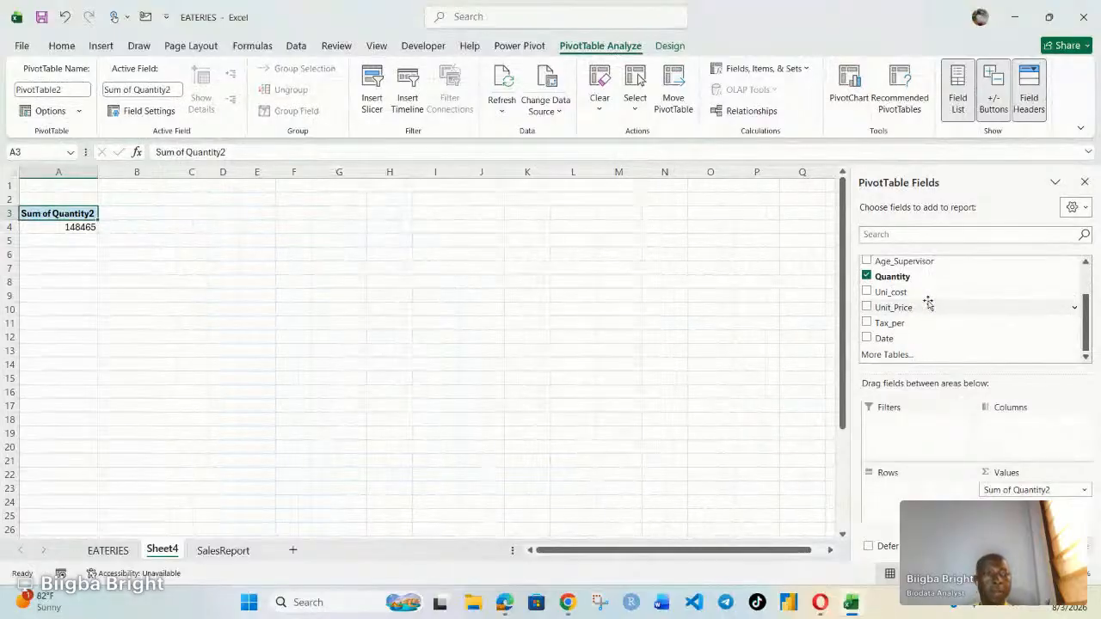
{"action": "scroll", "coordinate": [939, 302], "scroll_direction": "up", "scroll_amount": 1}
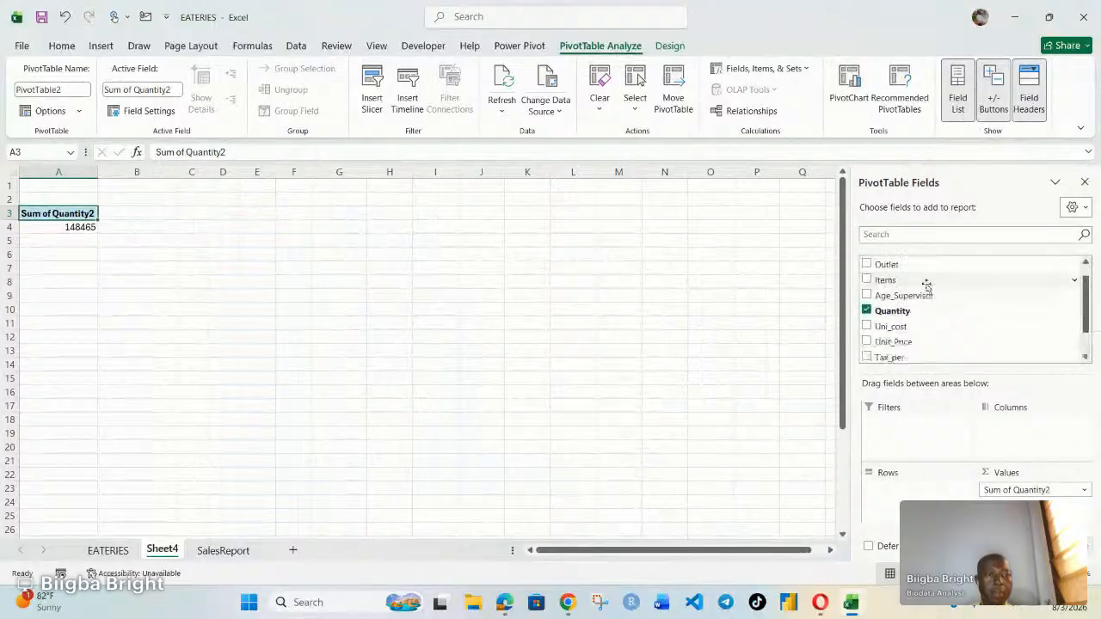
{"action": "scroll", "coordinate": [926, 284], "scroll_direction": "up", "scroll_amount": 1}
{"action": "left_click_drag", "start_coordinate": [895, 264], "coordinate": [894, 489]}
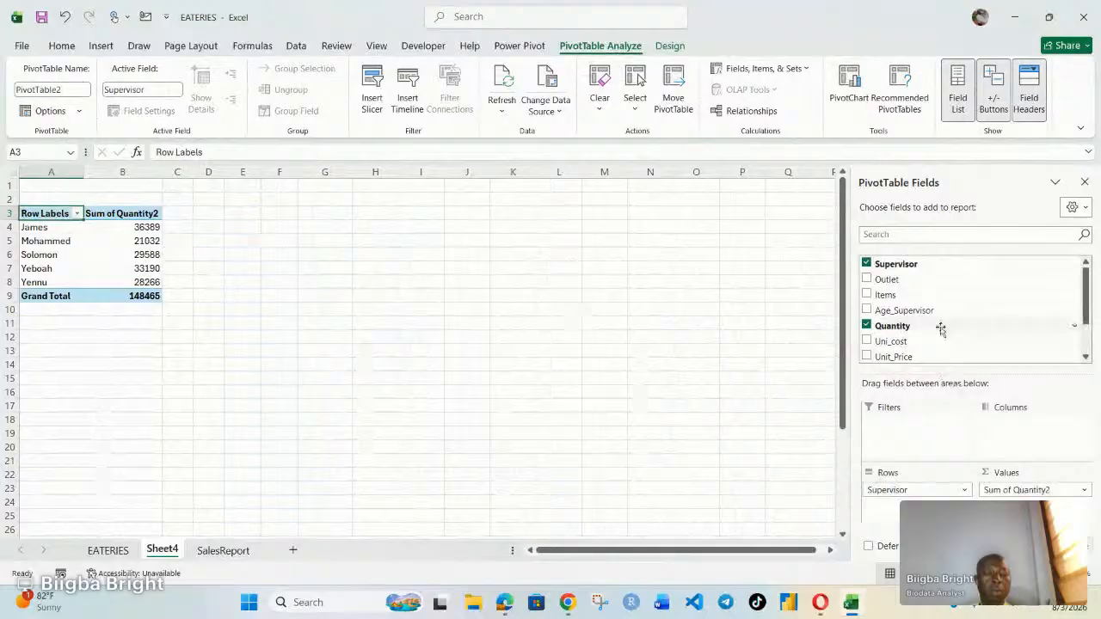
Step: Insert a calculated field named TotalRevenue with the formula Quantity * Unit_Price into the PivotTable
{"action": "scroll", "coordinate": [928, 334], "scroll_direction": "down", "scroll_amount": 1}
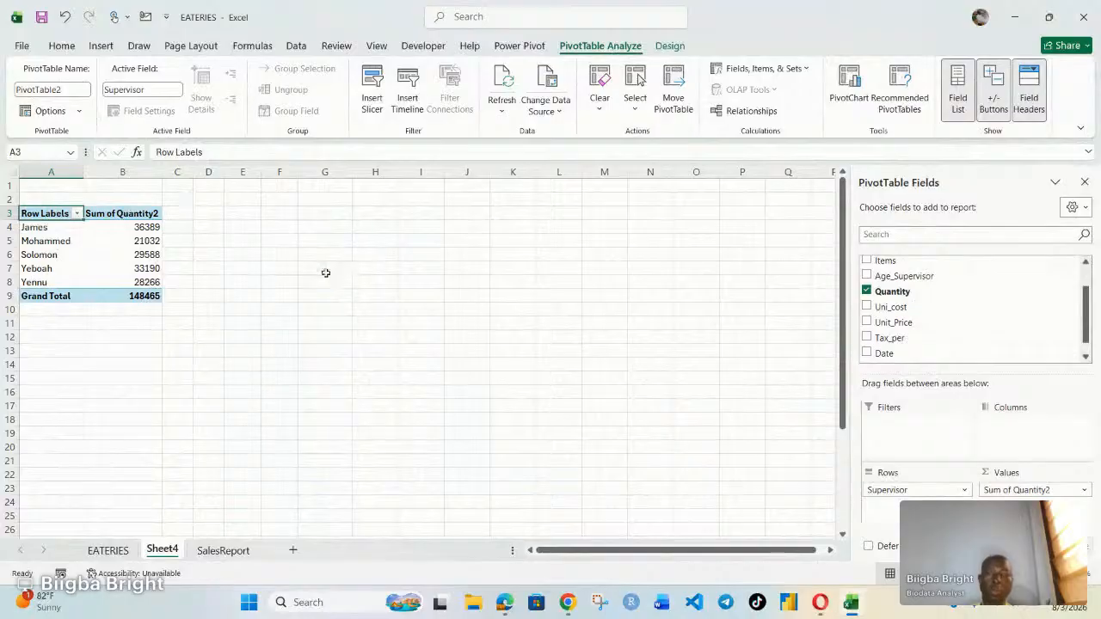
{"action": "left_click", "coordinate": [144, 240]}
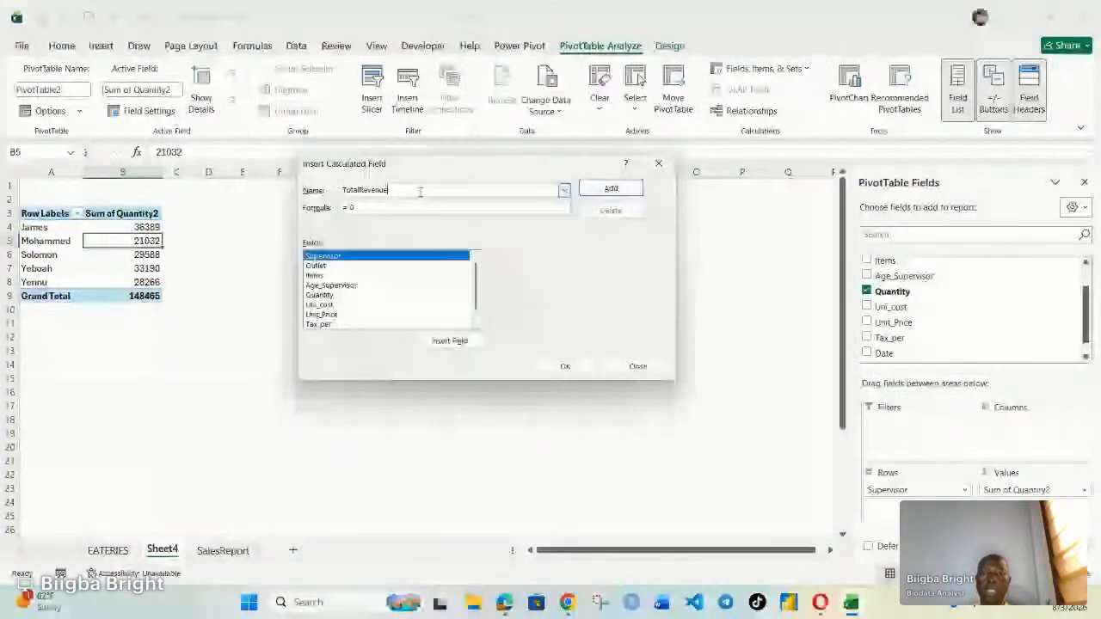
{"action": "left_click", "coordinate": [373, 208]}
{"action": "key", "text": "BackSpace"}
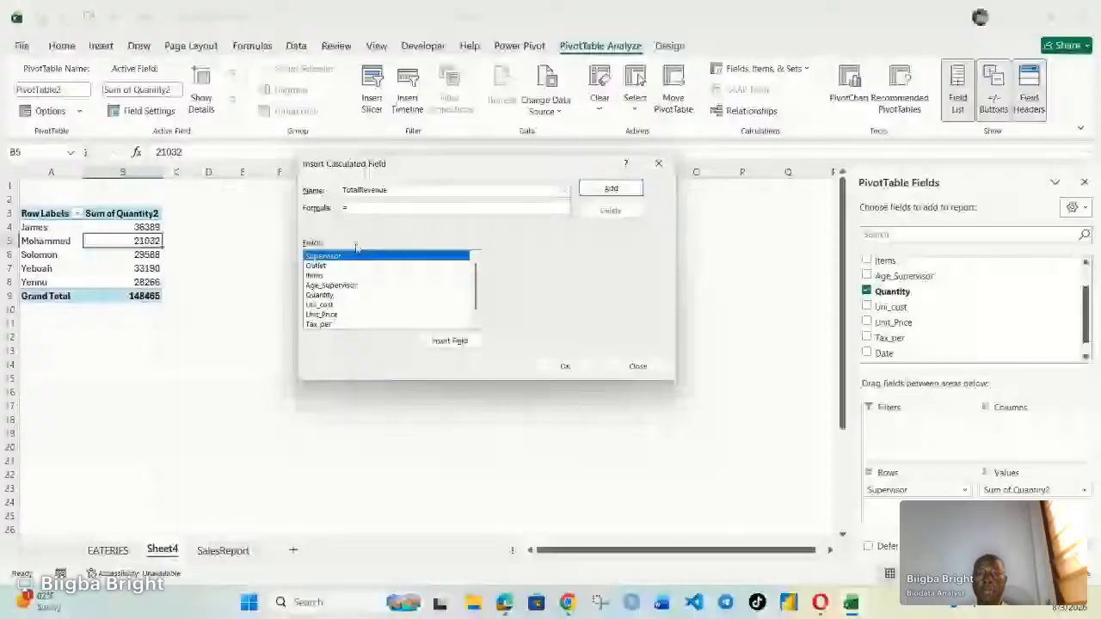
{"action": "left_click", "coordinate": [320, 294]}
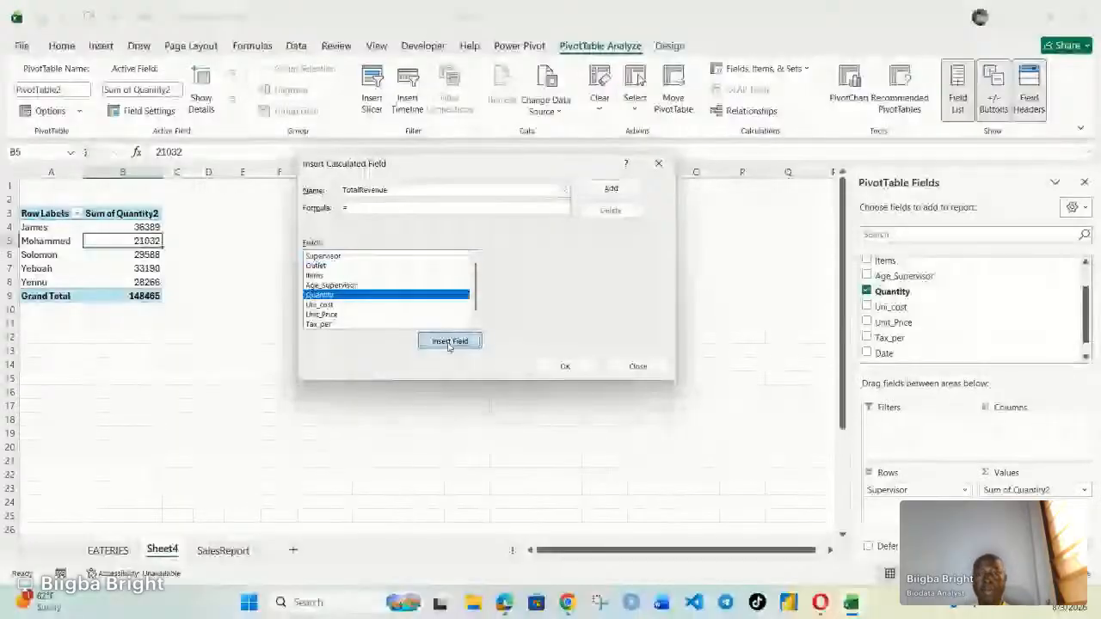
{"action": "left_click", "coordinate": [448, 342]}
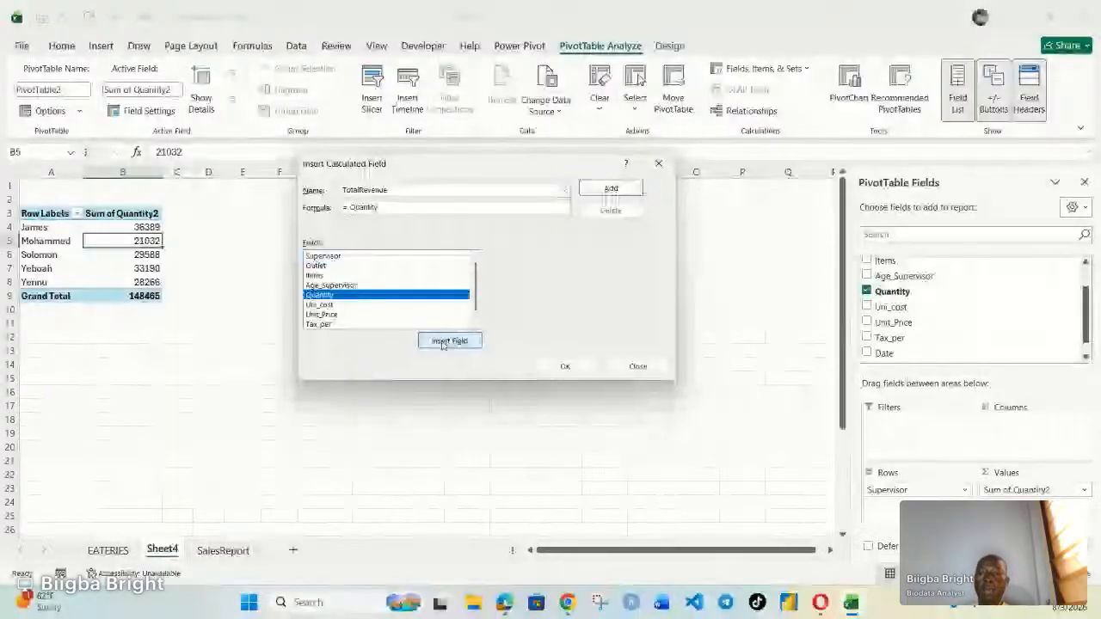
{"action": "type", "text": "*"}
{"action": "left_click", "coordinate": [330, 314]}
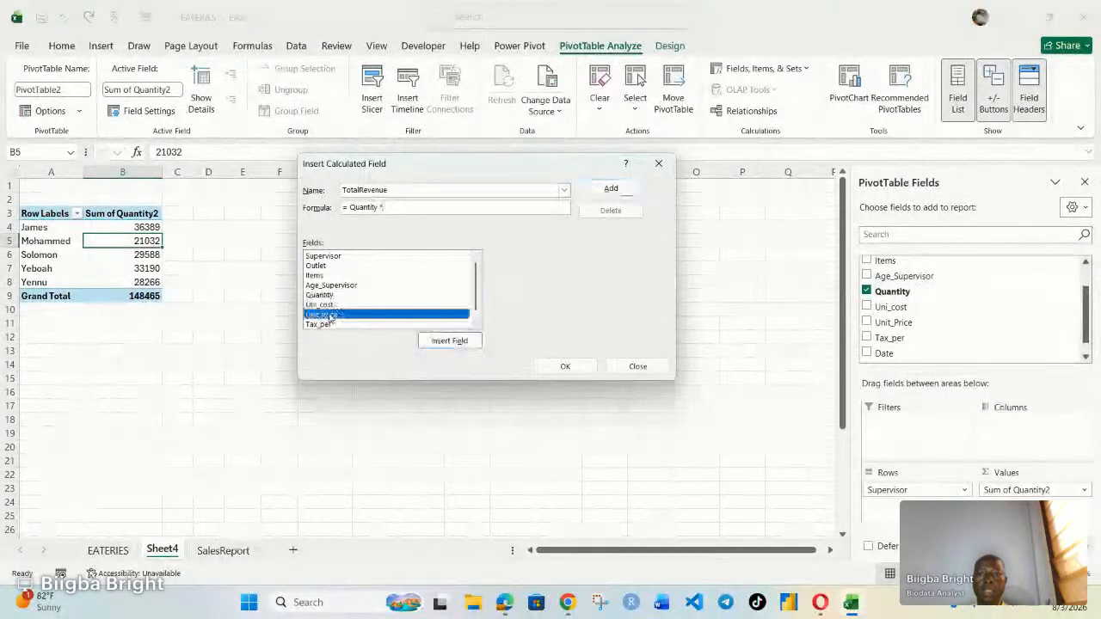
{"action": "left_click", "coordinate": [456, 341]}
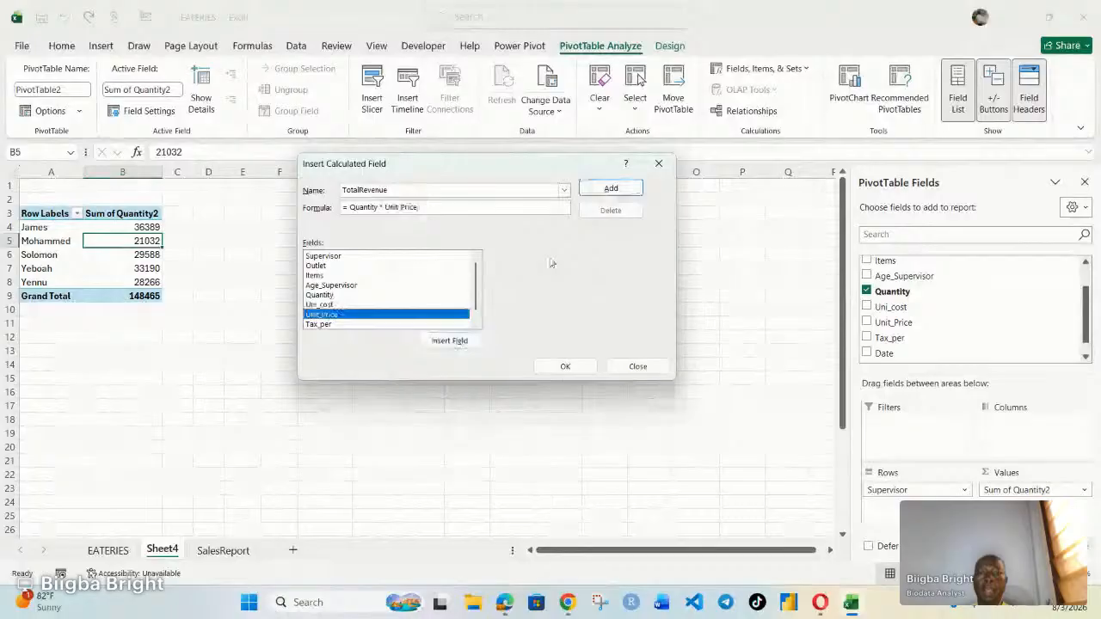
{"action": "left_click", "coordinate": [565, 366]}
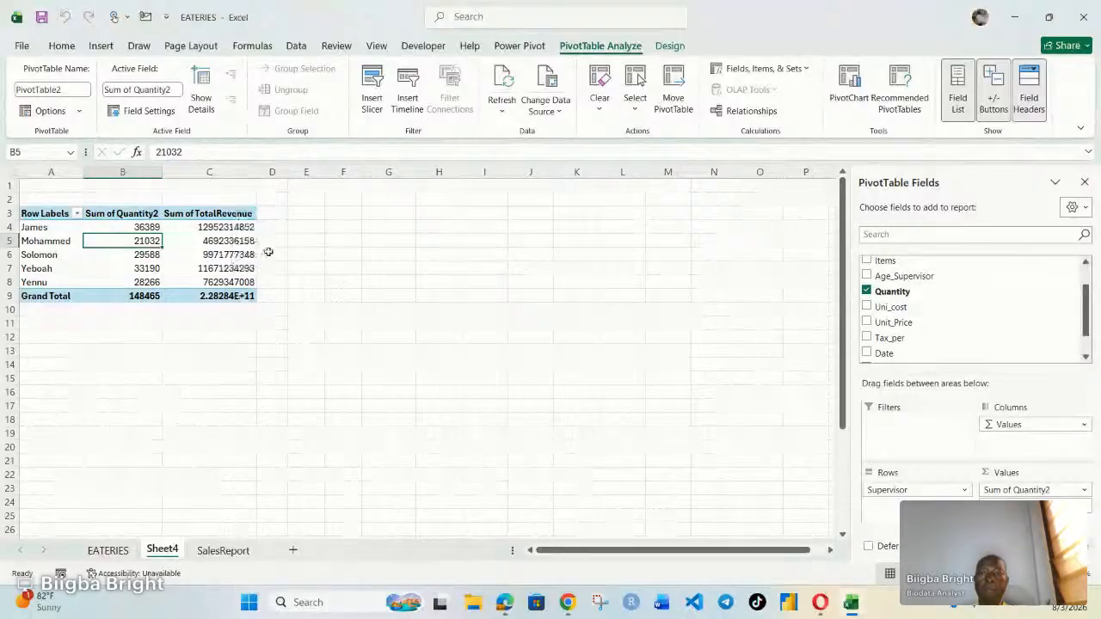
{"action": "left_click", "coordinate": [225, 243]}
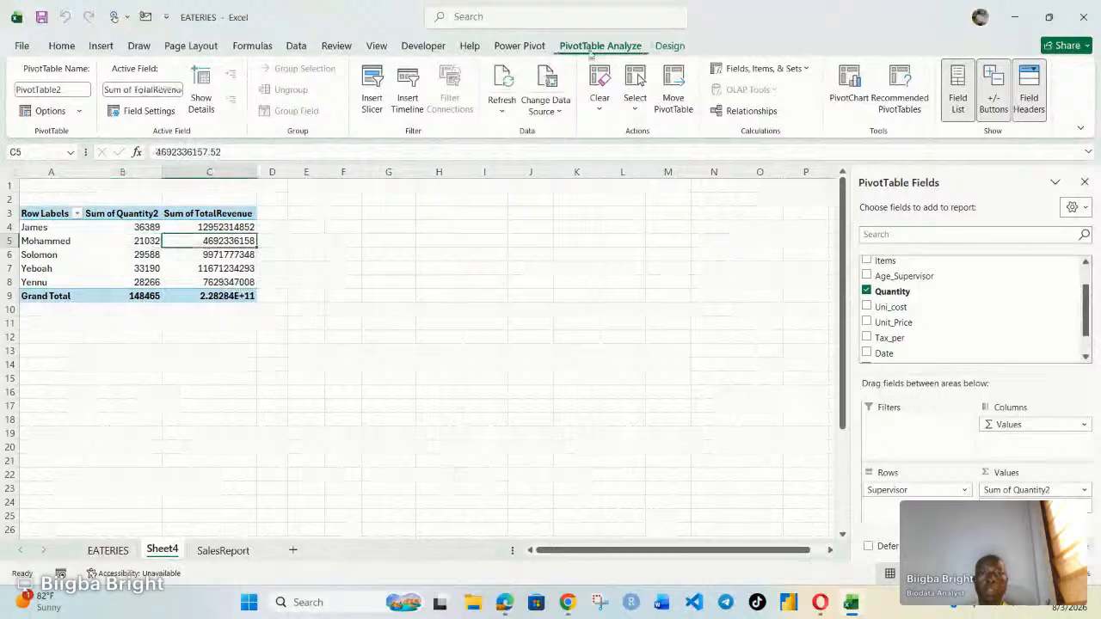
Step: Insert a calculated field named TotalCost with the formula Quantity * Uni_cost into the PivotTable
{"action": "left_click", "coordinate": [782, 72]}
{"action": "left_click", "coordinate": [762, 91]}
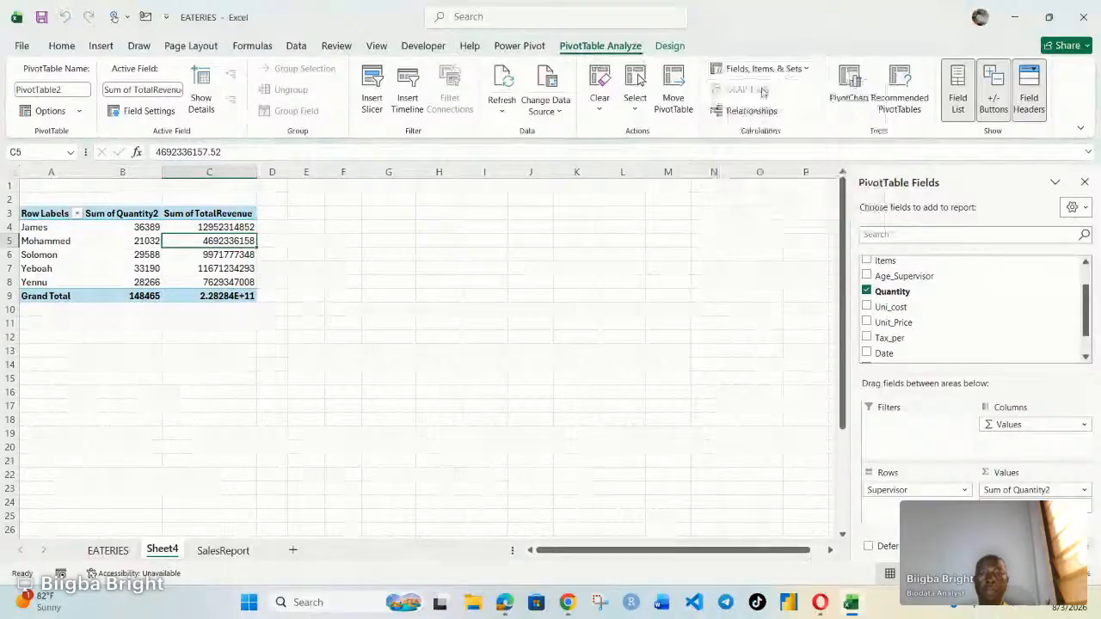
{"action": "type", "text": "To"}
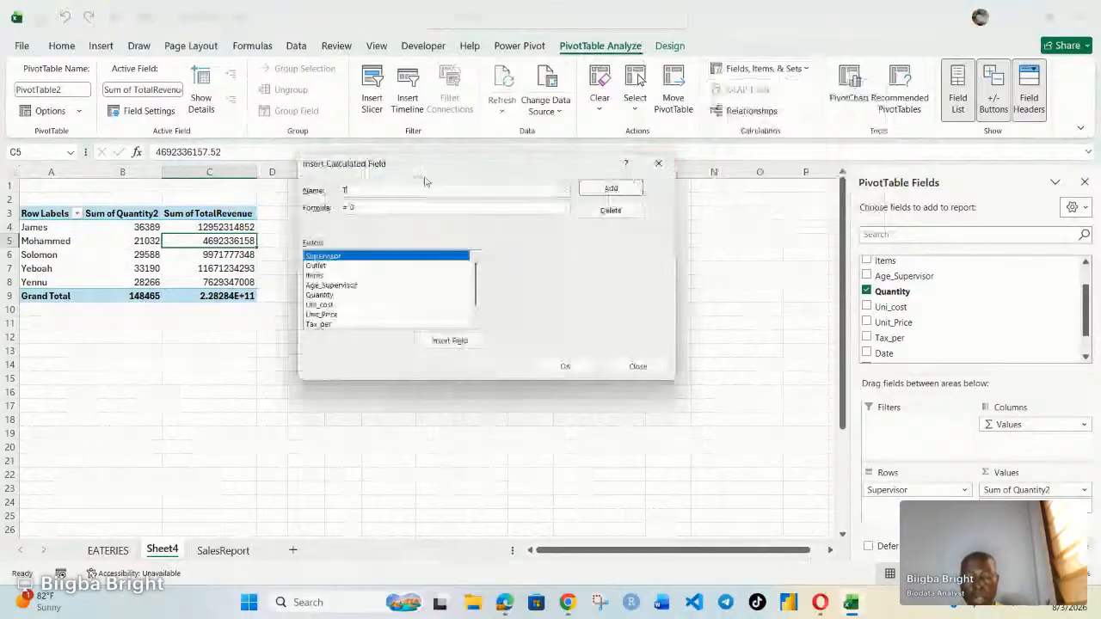
{"action": "type", "text": "ta"}
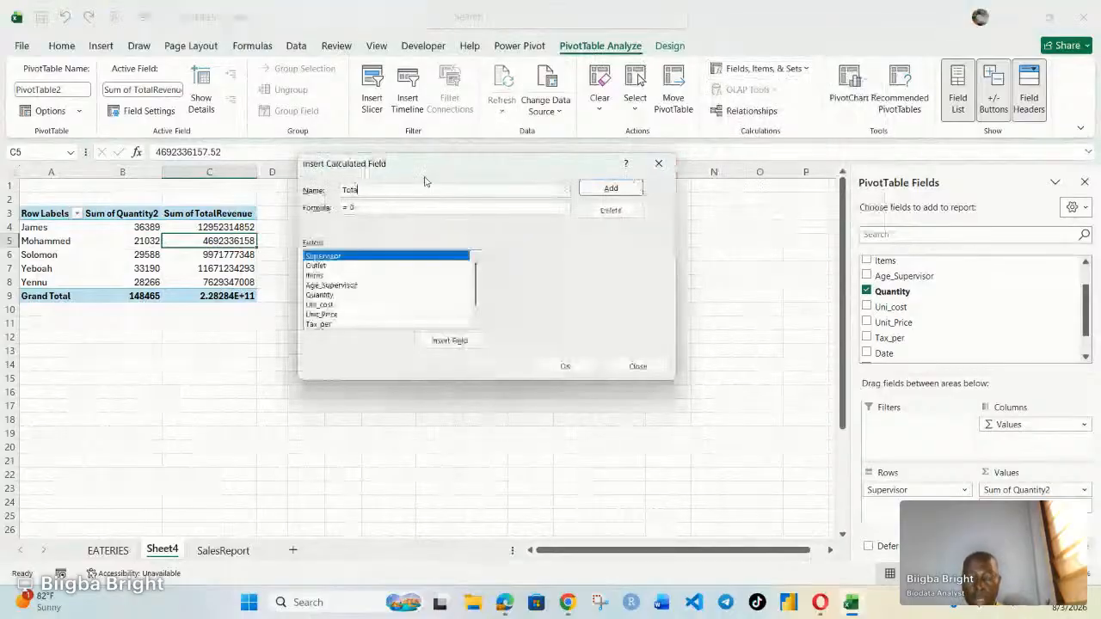
{"action": "type", "text": "lCost"}
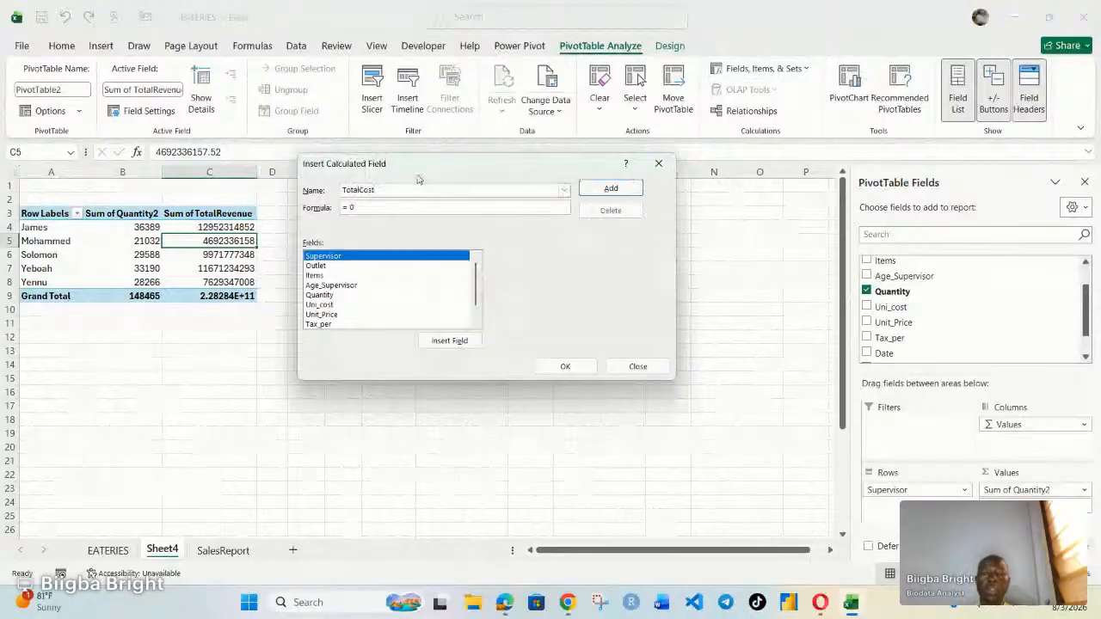
{"action": "left_click", "coordinate": [374, 208]}
{"action": "key", "text": "BackSpace"}
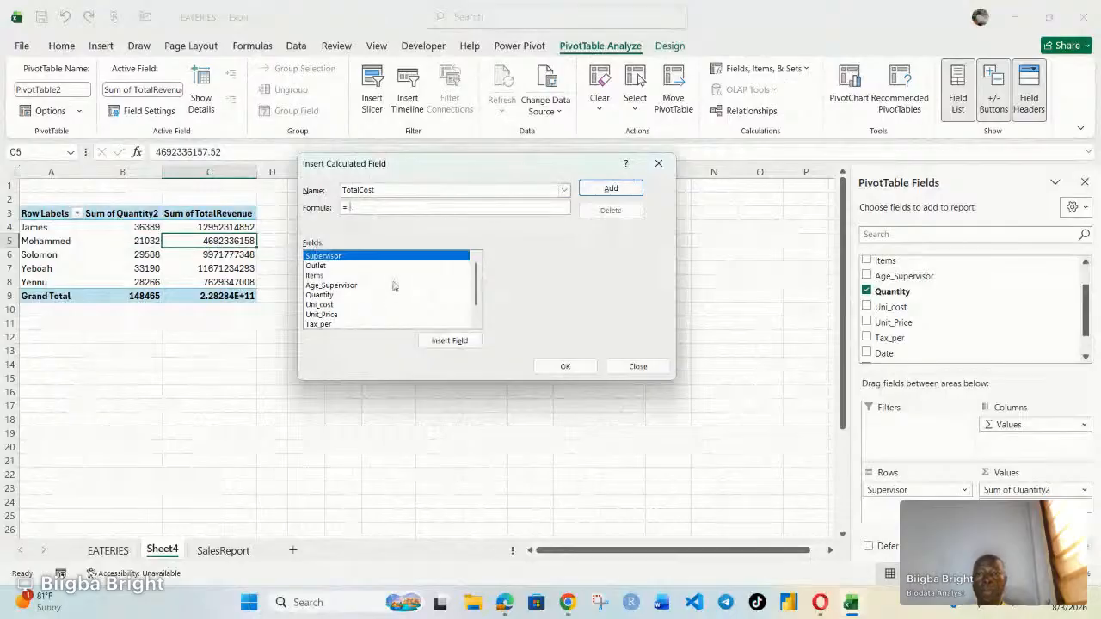
{"action": "left_click", "coordinate": [320, 295]}
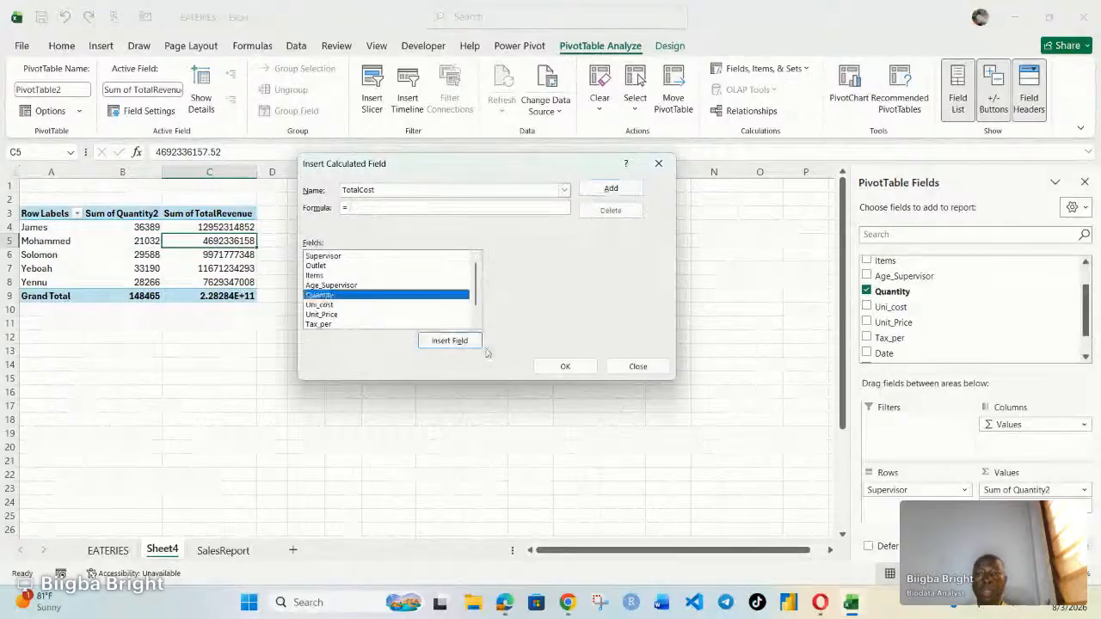
{"action": "left_click", "coordinate": [459, 344]}
{"action": "type", "text": "*"}
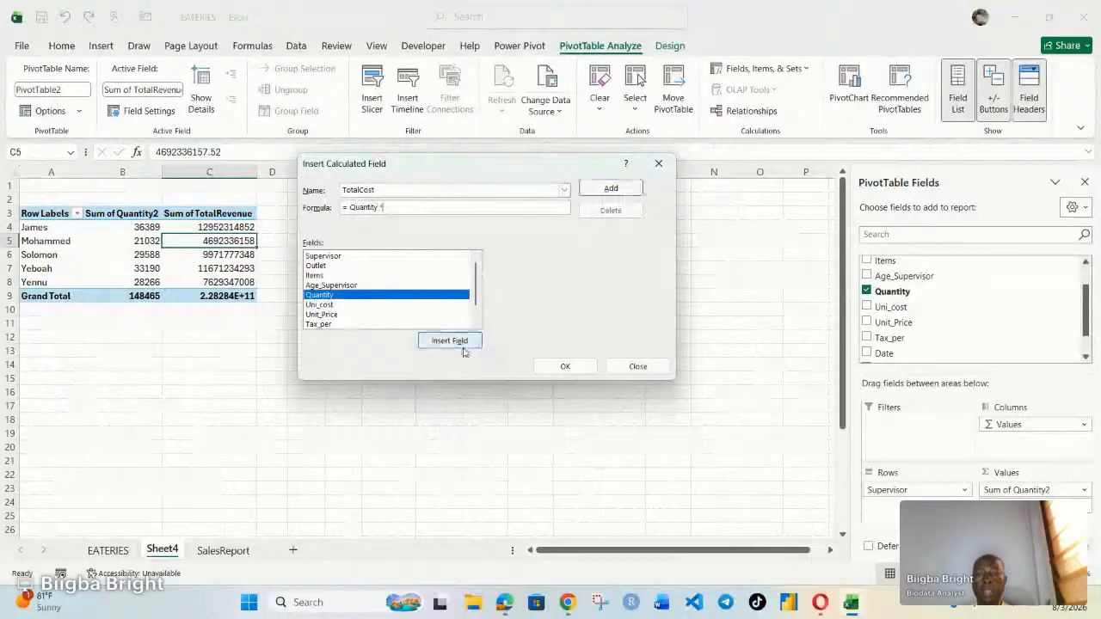
{"action": "left_click", "coordinate": [325, 305]}
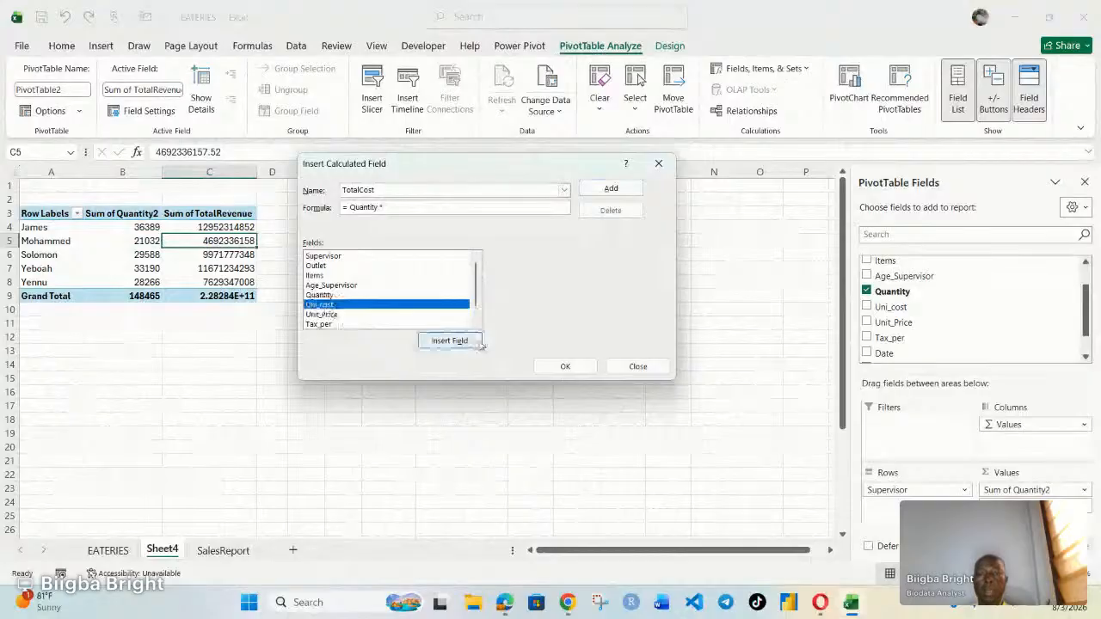
{"action": "left_click", "coordinate": [450, 341]}
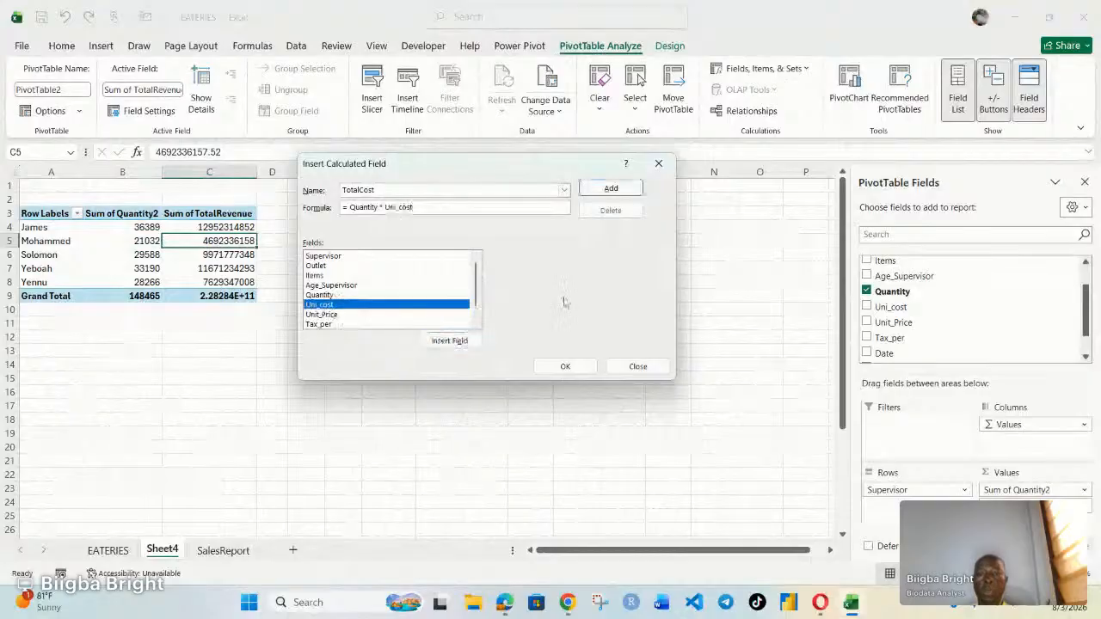
{"action": "left_click", "coordinate": [565, 367]}
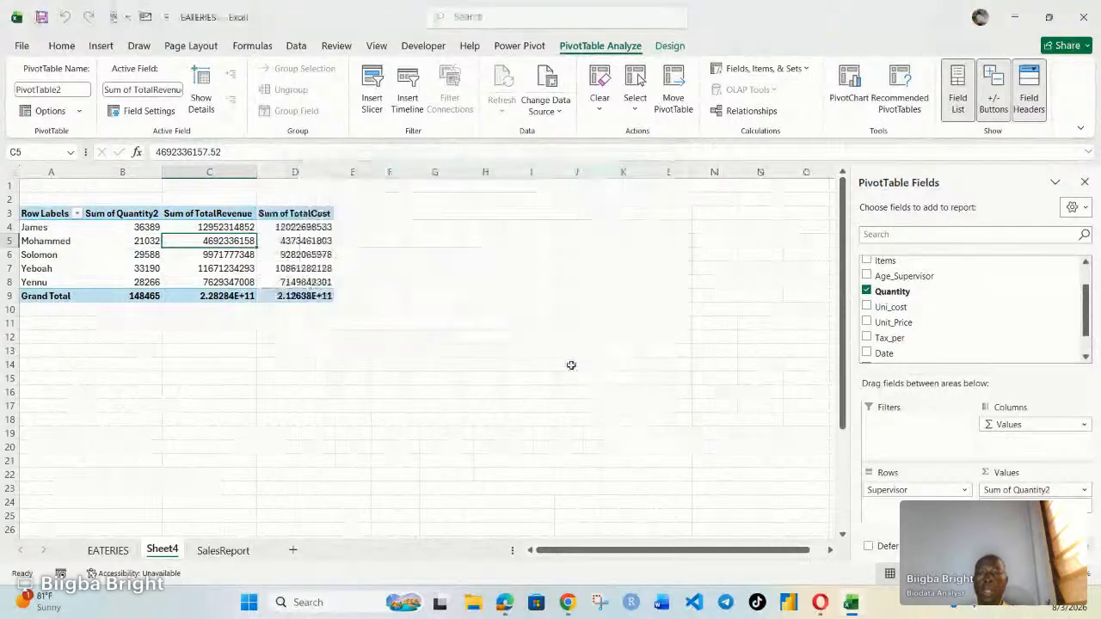
Step: Insert a calculated field named GrossProfit with the formula TotalRevenue - TotalCost into the PivotTable
{"action": "left_click", "coordinate": [317, 253]}
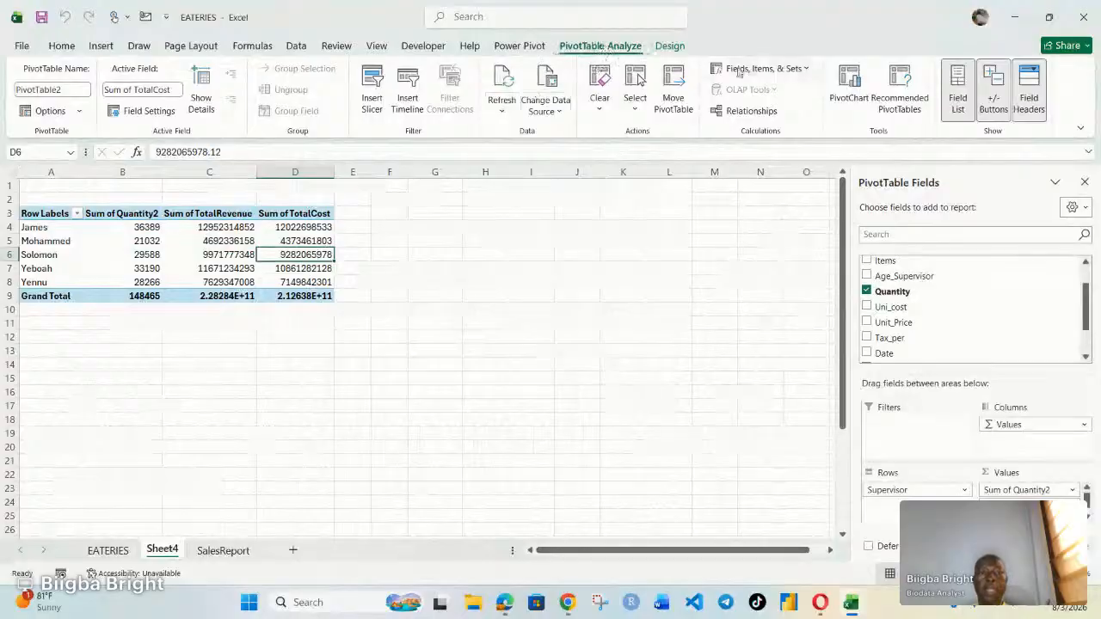
{"action": "left_click", "coordinate": [765, 69]}
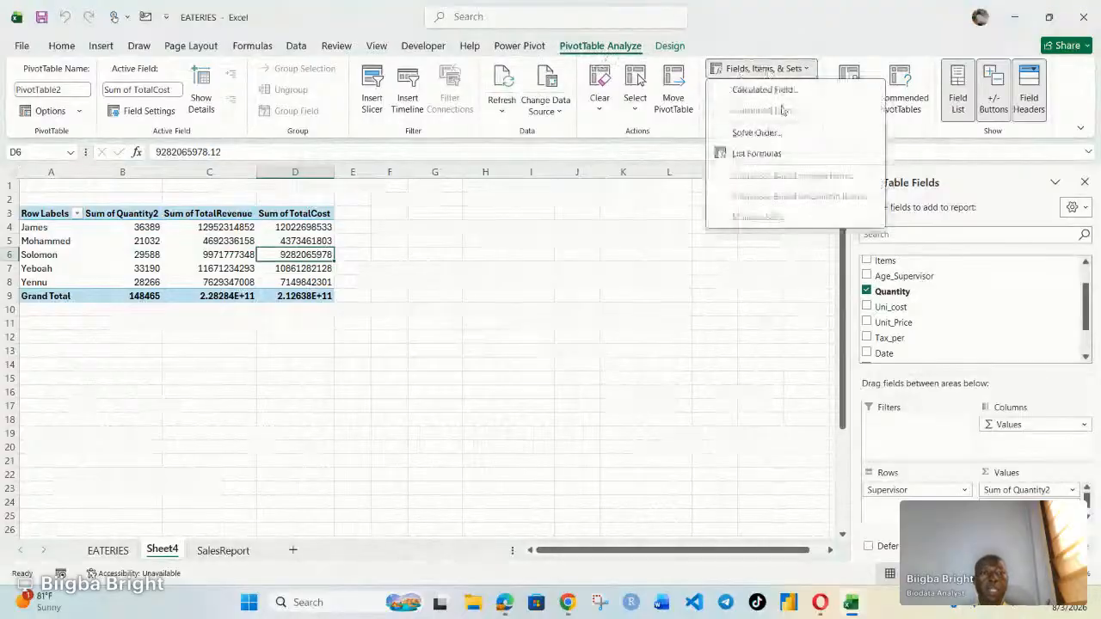
{"action": "left_click", "coordinate": [768, 90]}
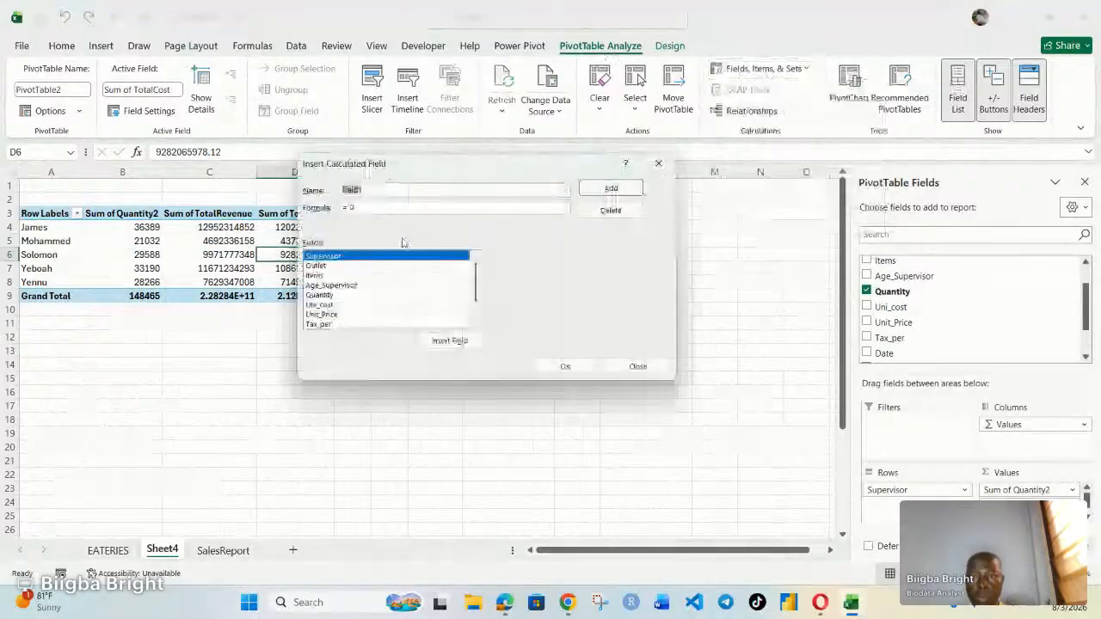
{"action": "type", "text": "Gr"}
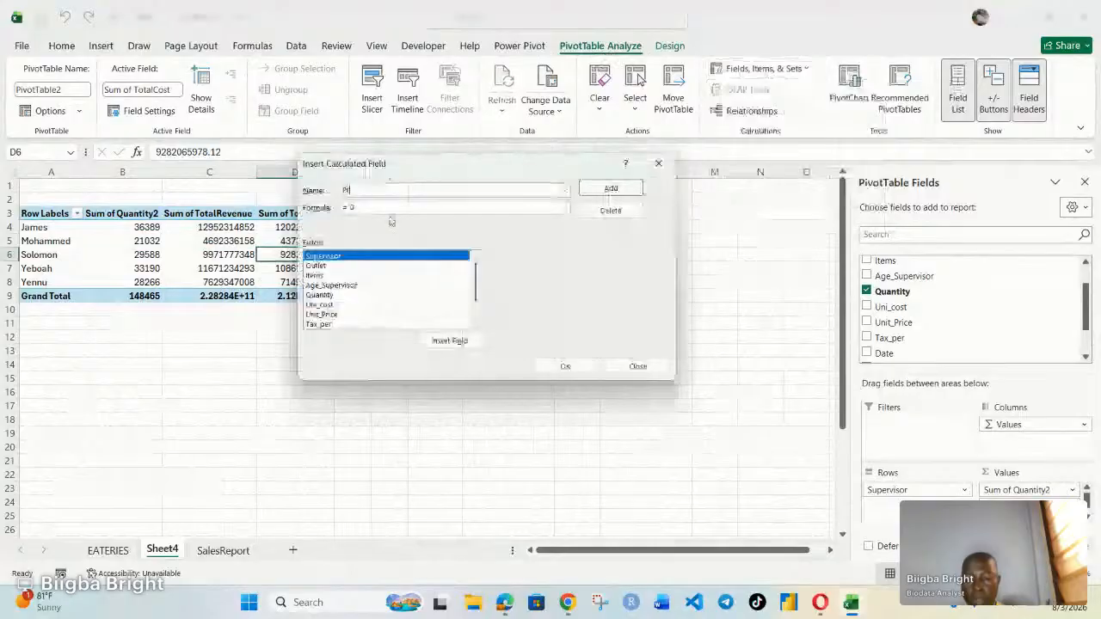
{"action": "type", "text": "o"}
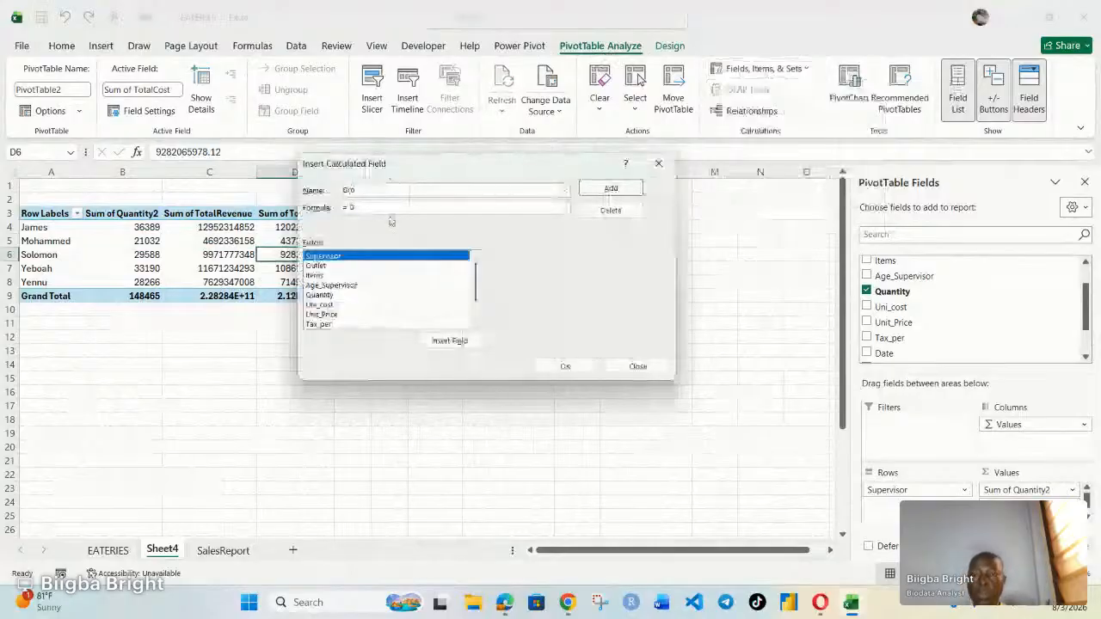
{"action": "type", "text": "ssProfit"}
{"action": "left_click", "coordinate": [367, 208]}
{"action": "key", "text": "BackSpace"}
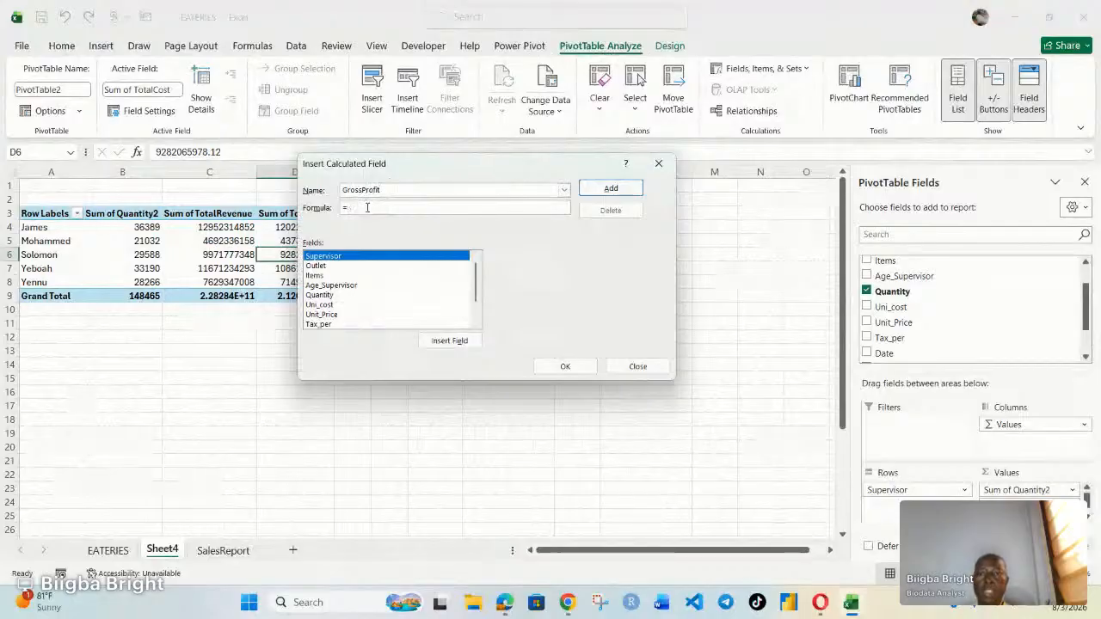
{"action": "type", "text": "To"}
{"action": "key", "text": "BackSpace"}
{"action": "key", "text": "BackSpace"}
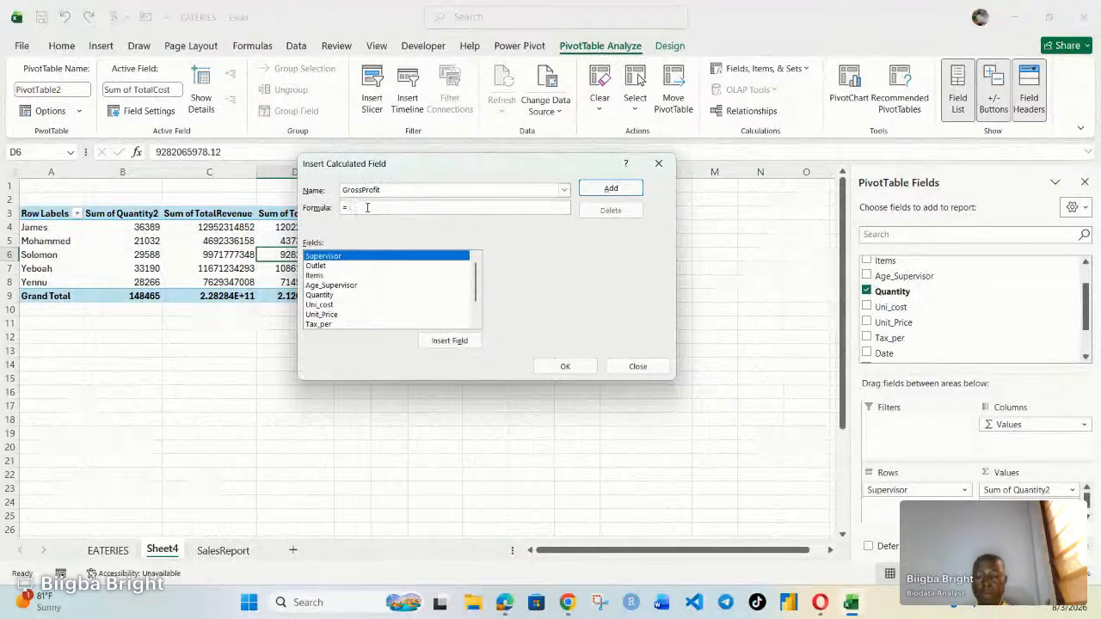
{"action": "scroll", "coordinate": [383, 296], "scroll_direction": "down", "scroll_amount": 2}
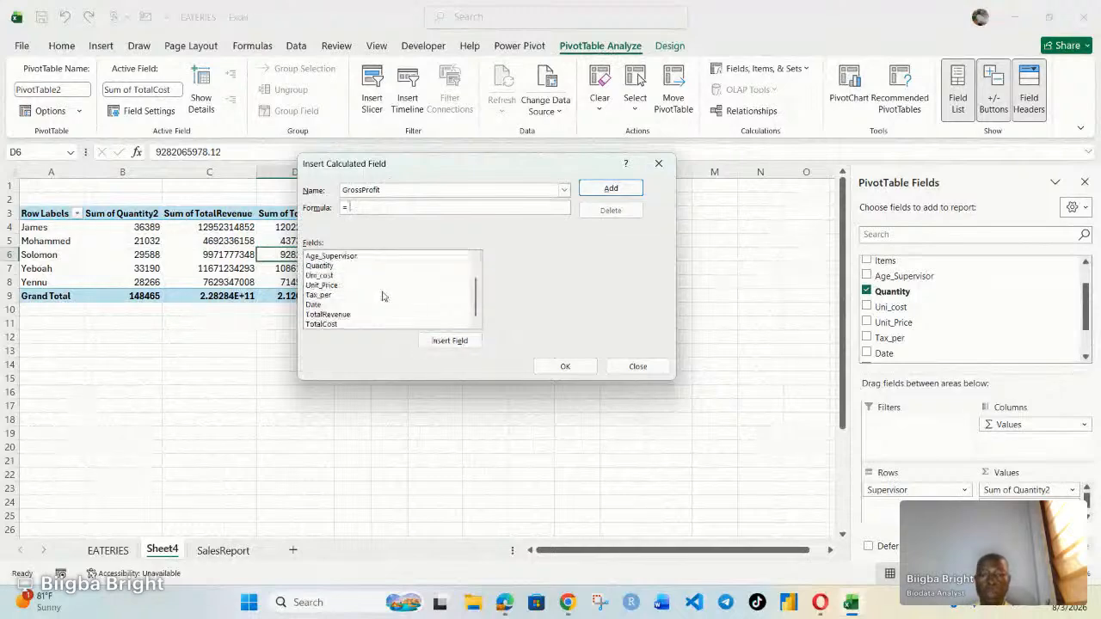
{"action": "left_click", "coordinate": [335, 315]}
{"action": "left_click", "coordinate": [449, 340]}
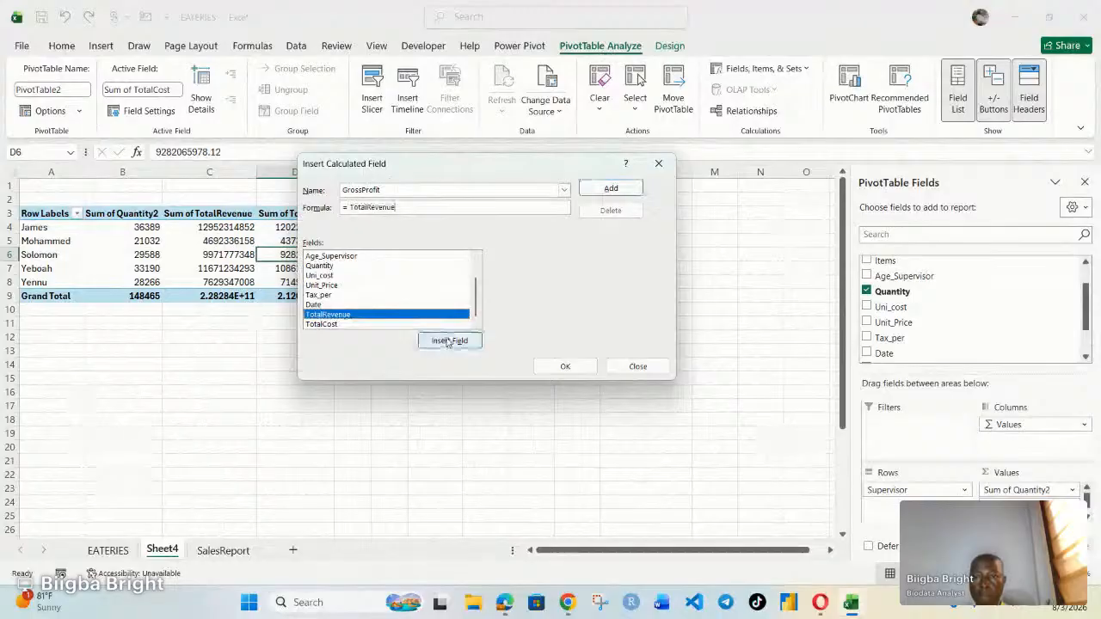
{"action": "type", "text": "-"}
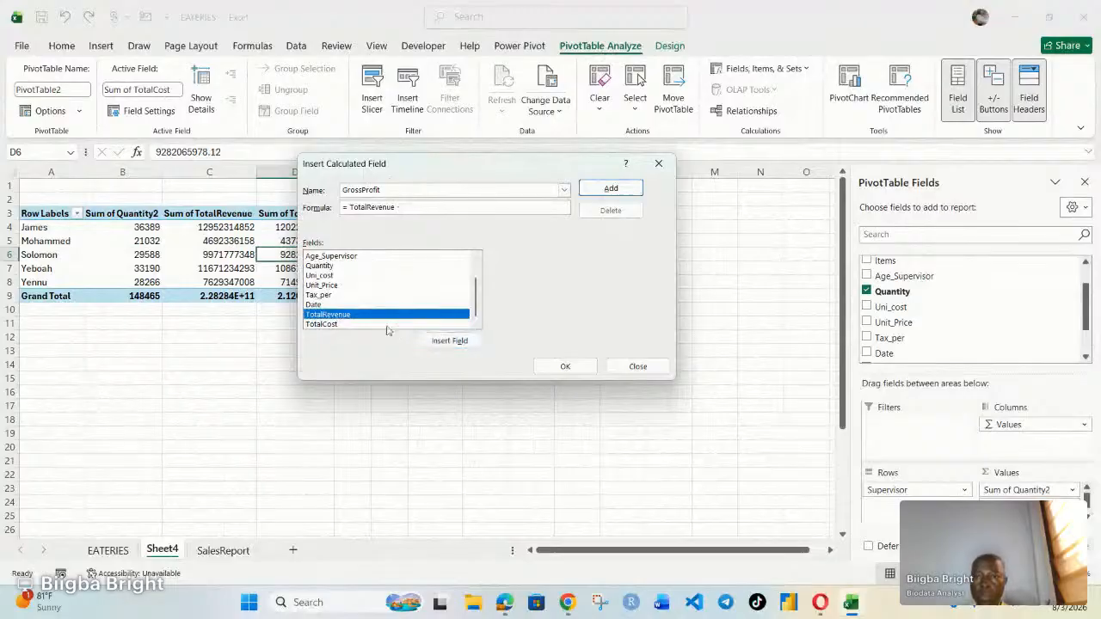
{"action": "left_click", "coordinate": [328, 325]}
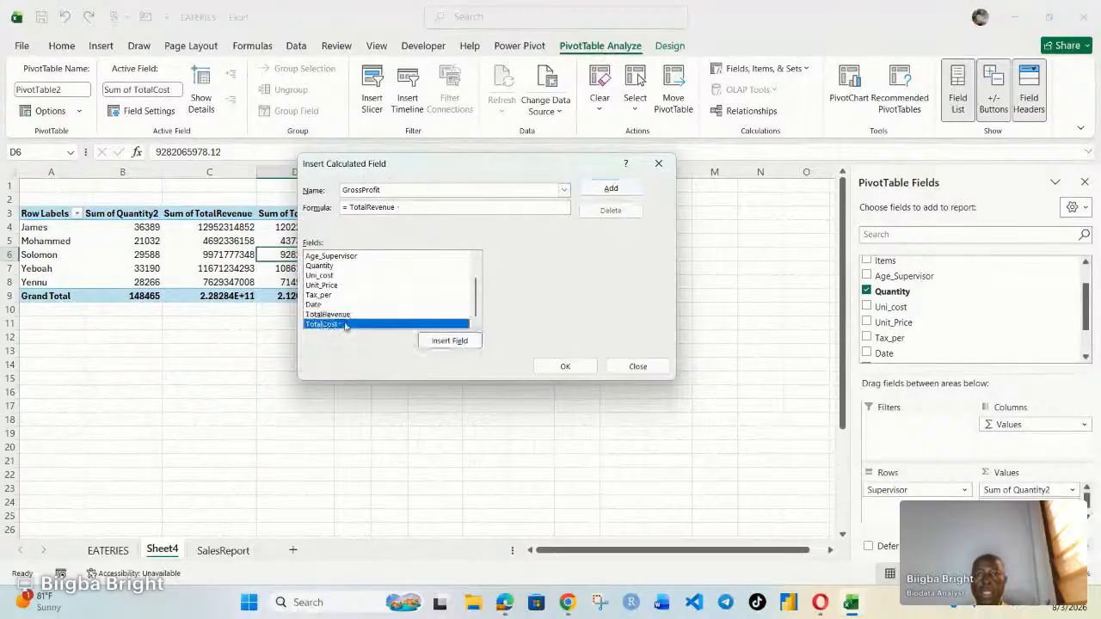
{"action": "left_click", "coordinate": [453, 341]}
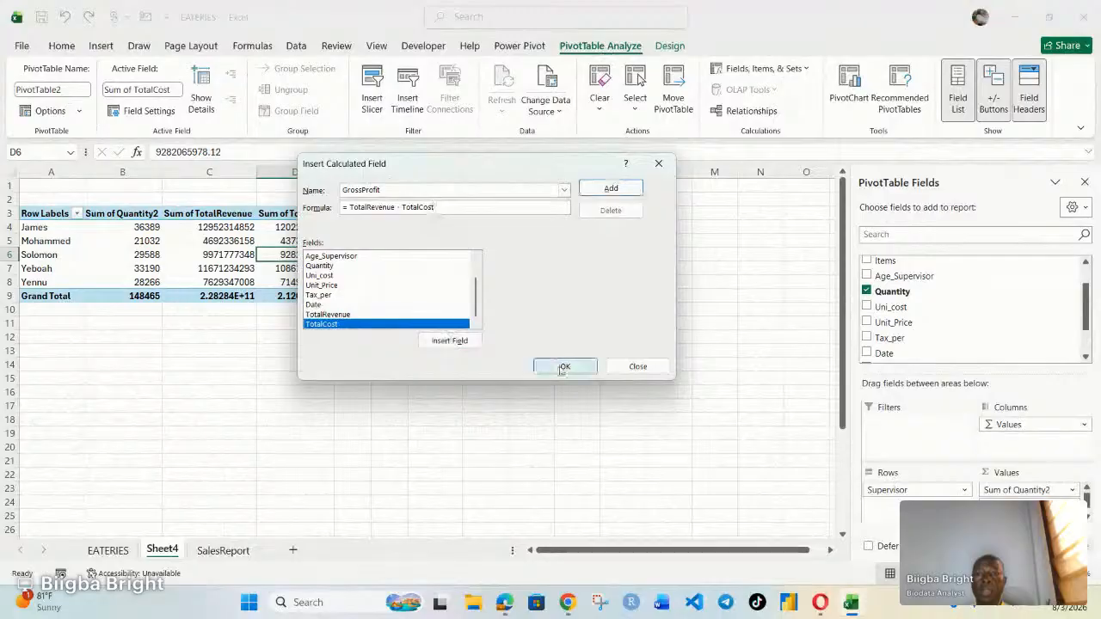
{"action": "left_click", "coordinate": [565, 367]}
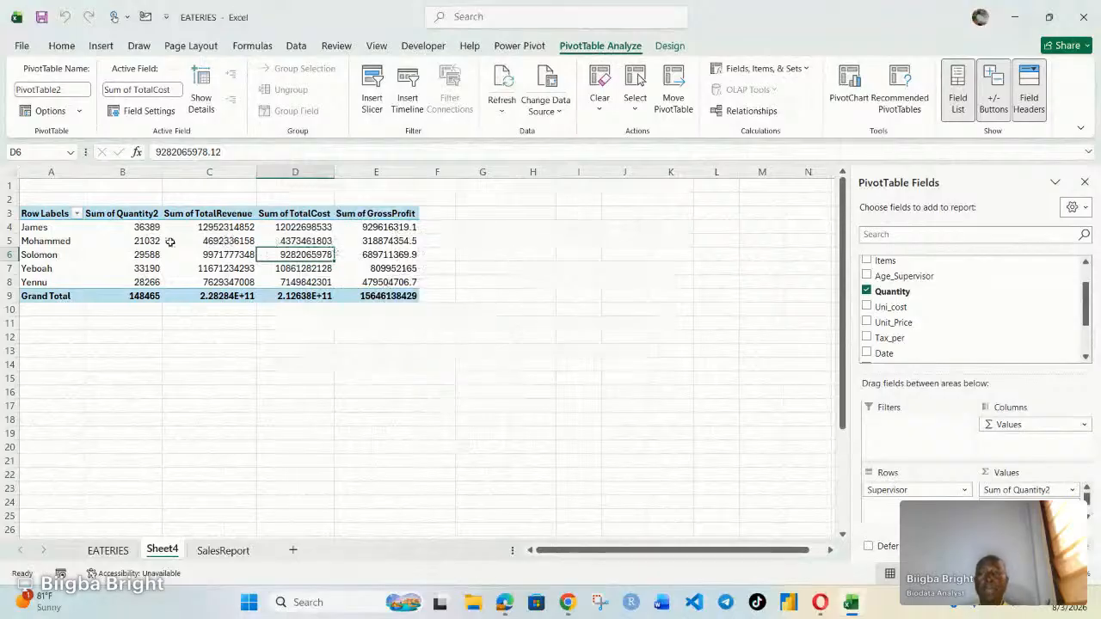
{"action": "left_click", "coordinate": [144, 228]}
{"action": "left_click_drag", "start_coordinate": [144, 228], "coordinate": [362, 284]}
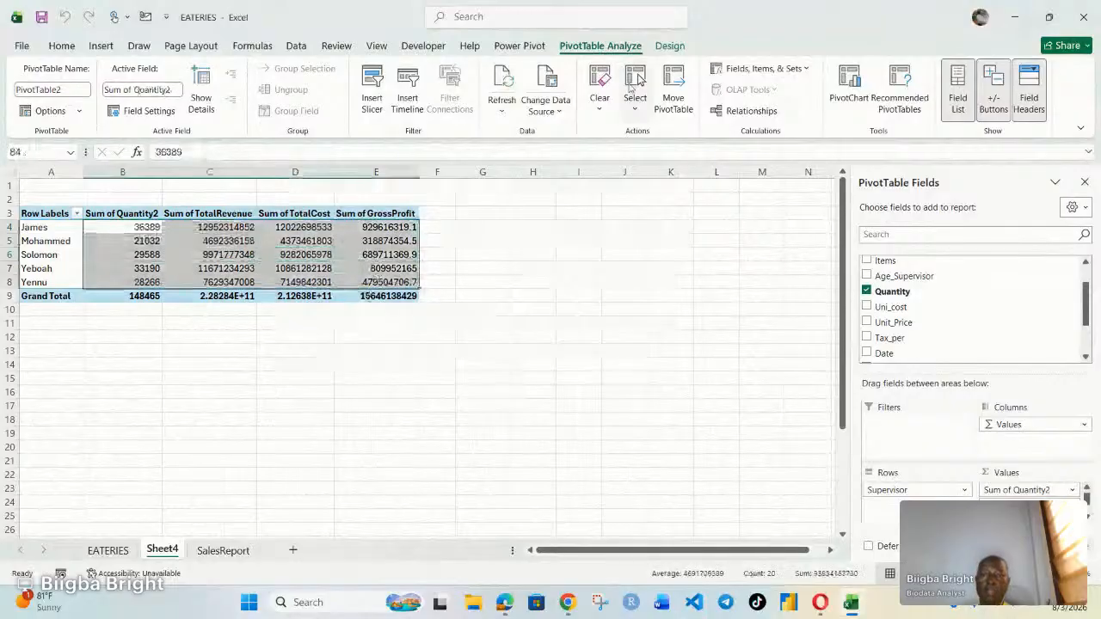
{"action": "left_click", "coordinate": [74, 49]}
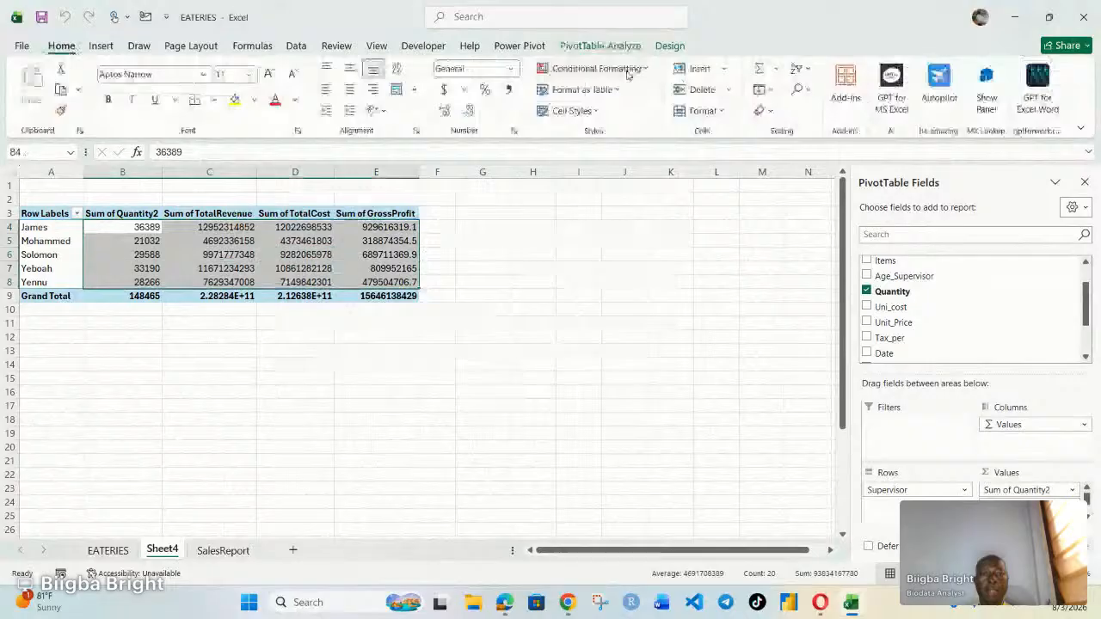
{"action": "left_click", "coordinate": [630, 71]}
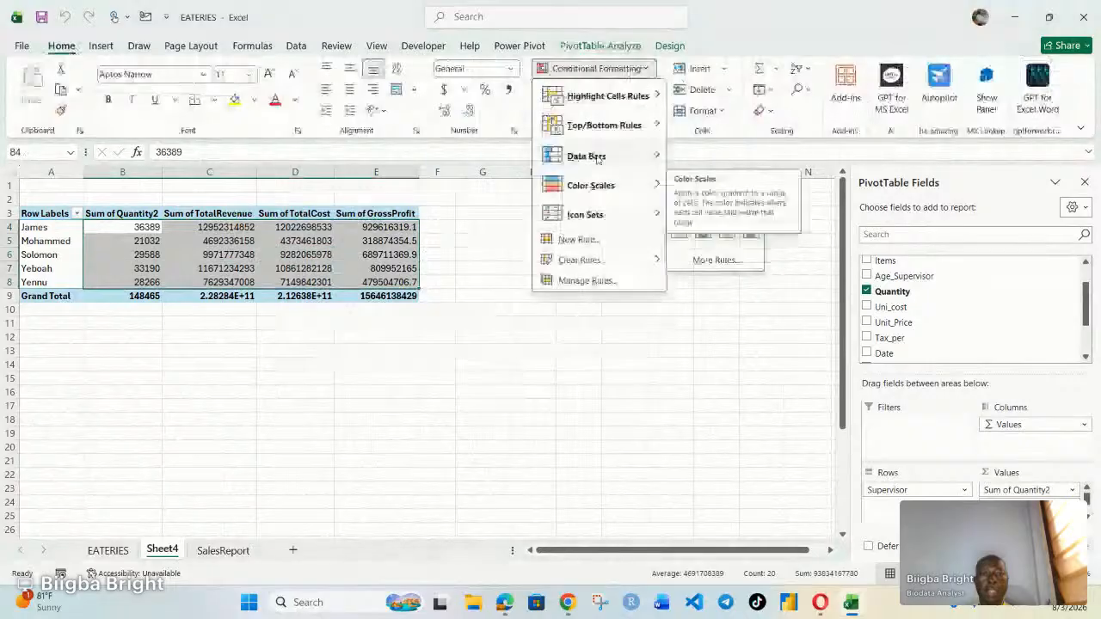
{"action": "mouse_move", "coordinate": [597, 159]}
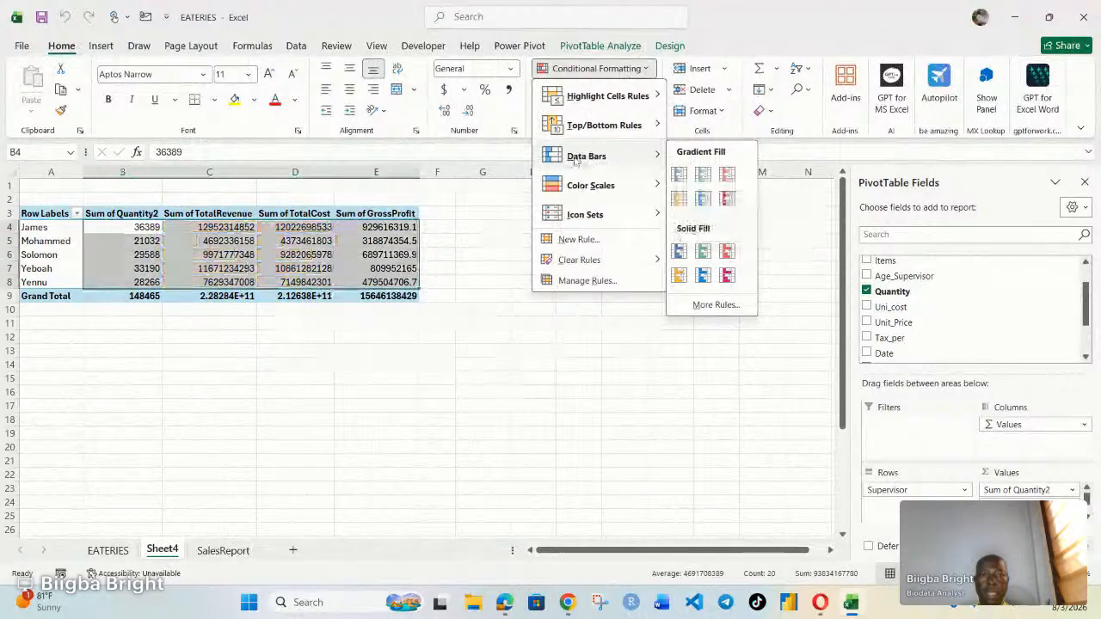
{"action": "mouse_move", "coordinate": [583, 191]}
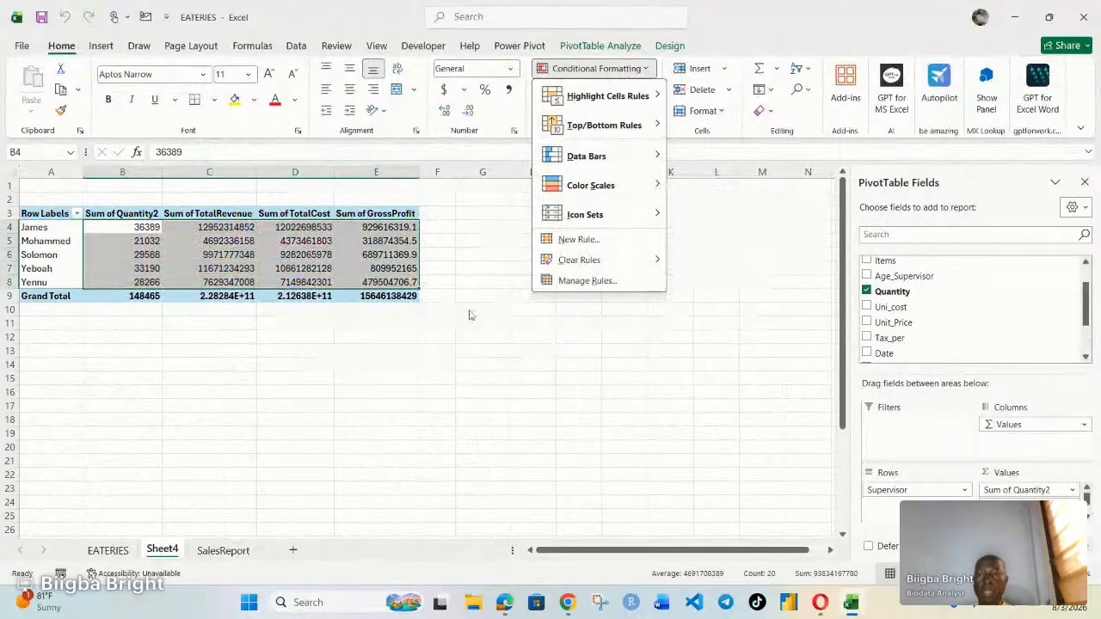
{"action": "left_click", "coordinate": [376, 241]}
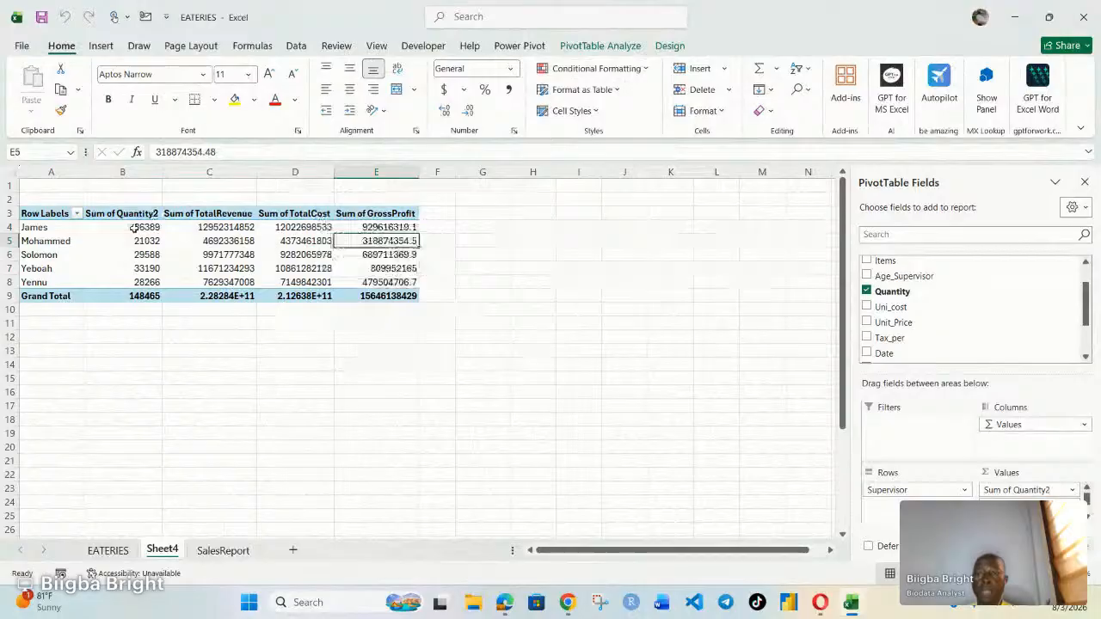
Step: Show the Sum of Quantity2 and Sum of TotalRevenue values as % of Grand Total
{"action": "right_click", "coordinate": [153, 231]}
{"action": "mouse_move", "coordinate": [259, 418]}
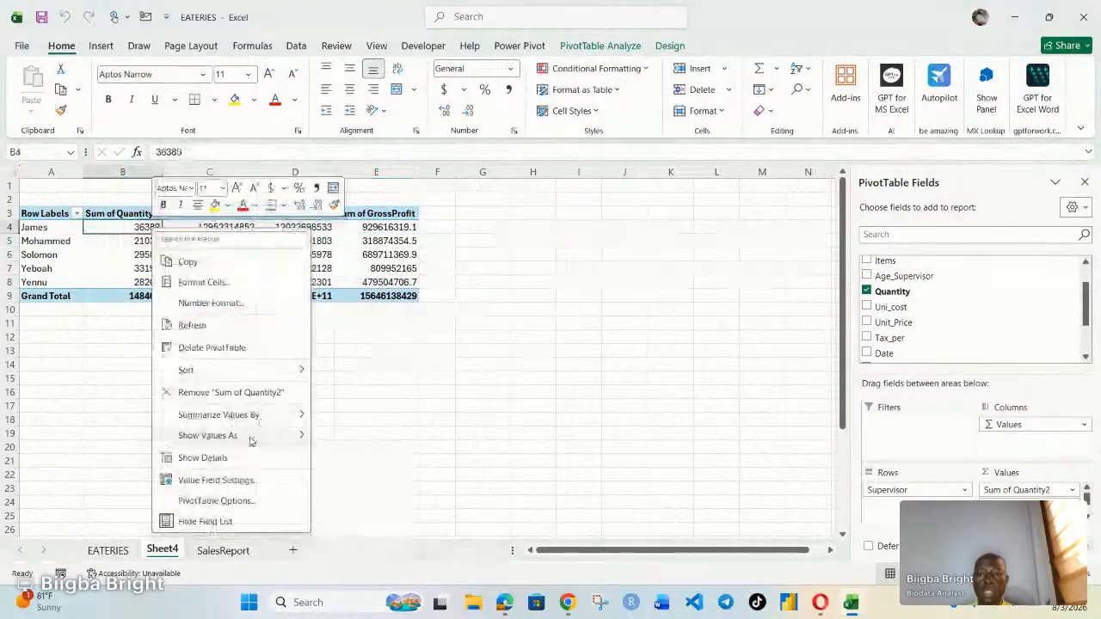
{"action": "mouse_move", "coordinate": [251, 437]}
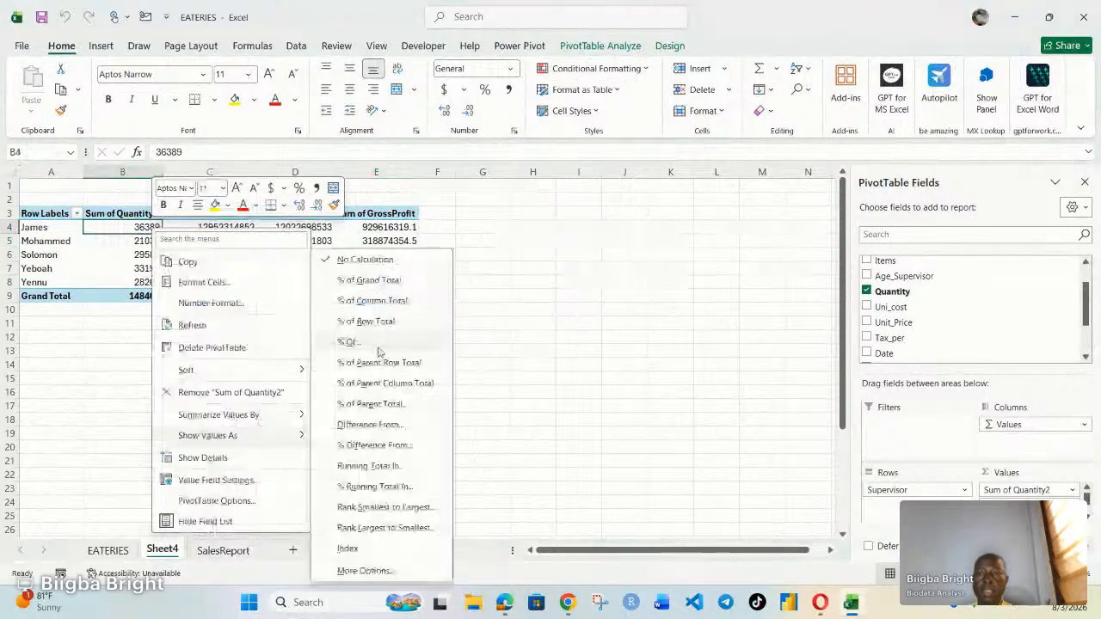
{"action": "left_click", "coordinate": [369, 280]}
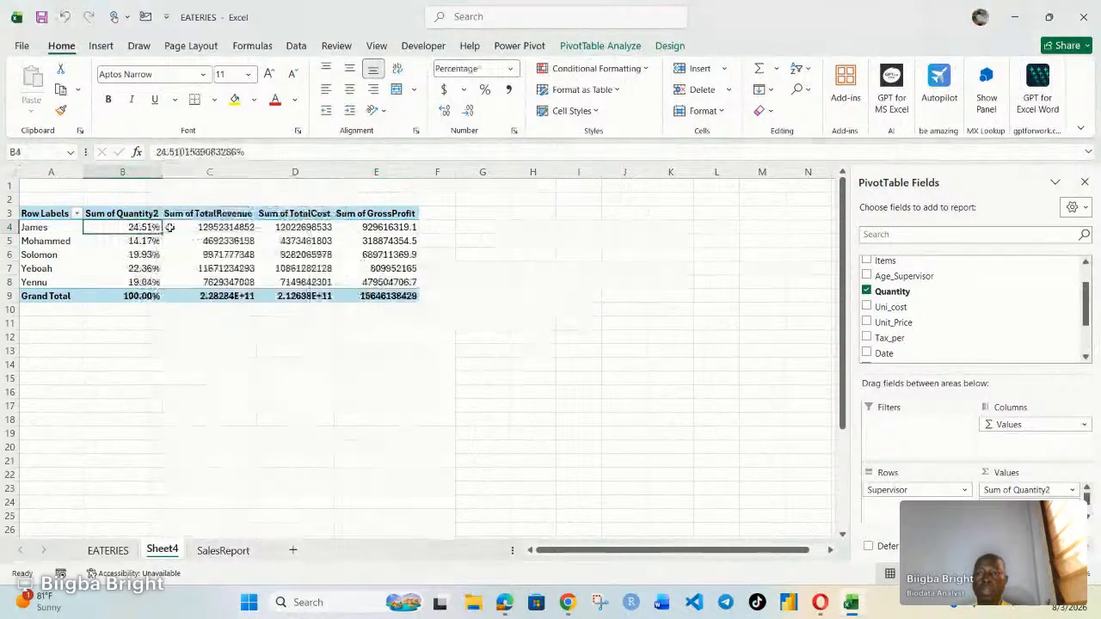
{"action": "right_click", "coordinate": [229, 229]}
{"action": "mouse_move", "coordinate": [296, 437]}
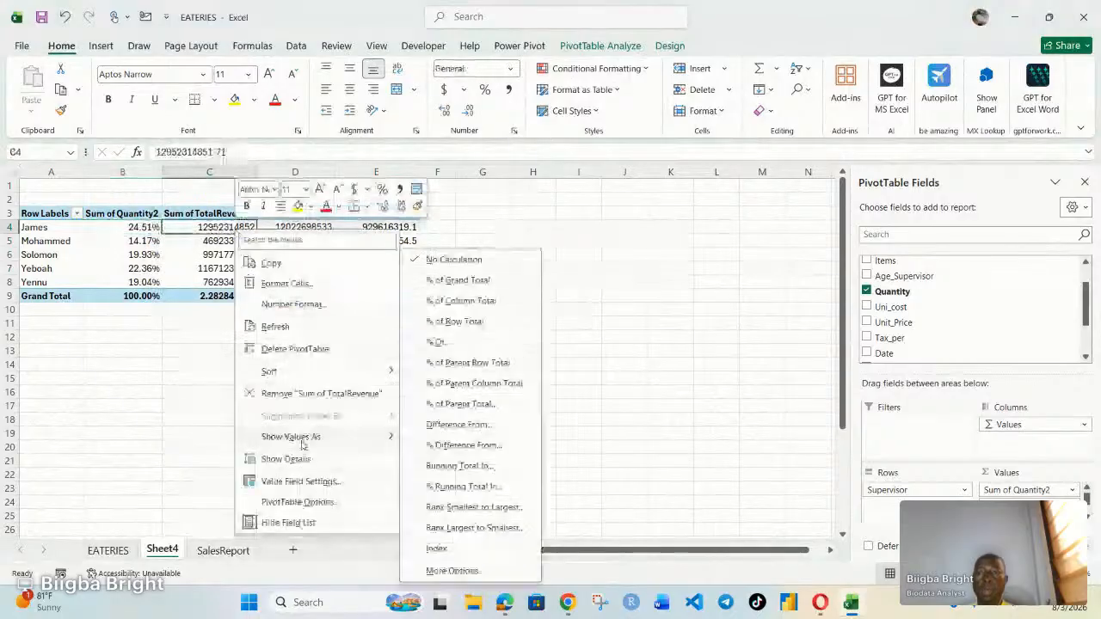
{"action": "left_click", "coordinate": [457, 280]}
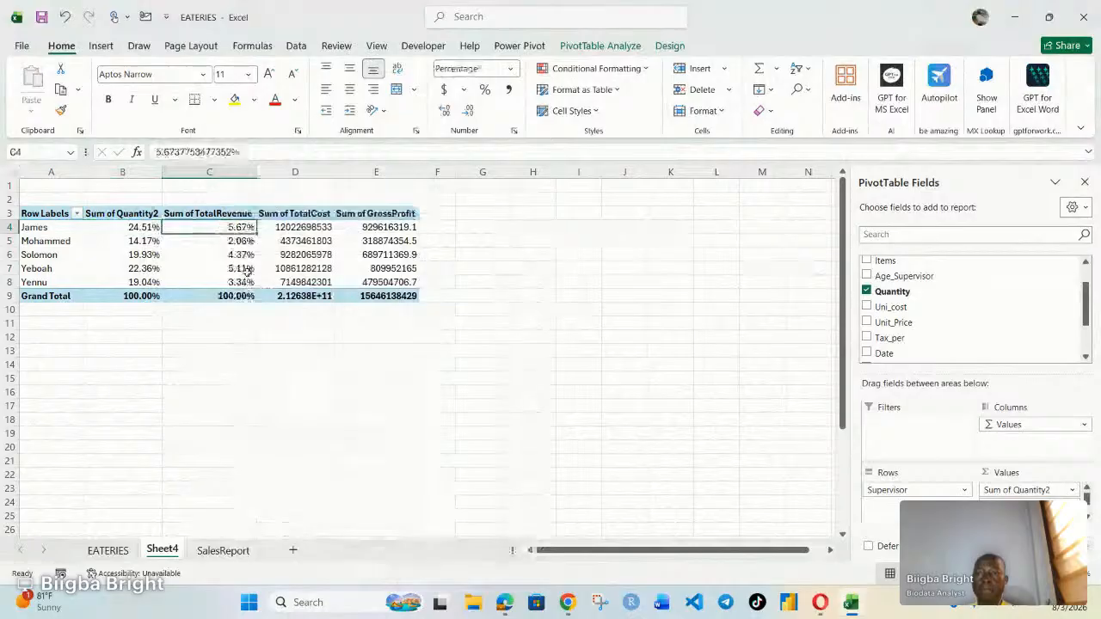
Step: Show the Sum of TotalCost and Sum of GrossProfit values as % of Grand Total
{"action": "left_click", "coordinate": [312, 227]}
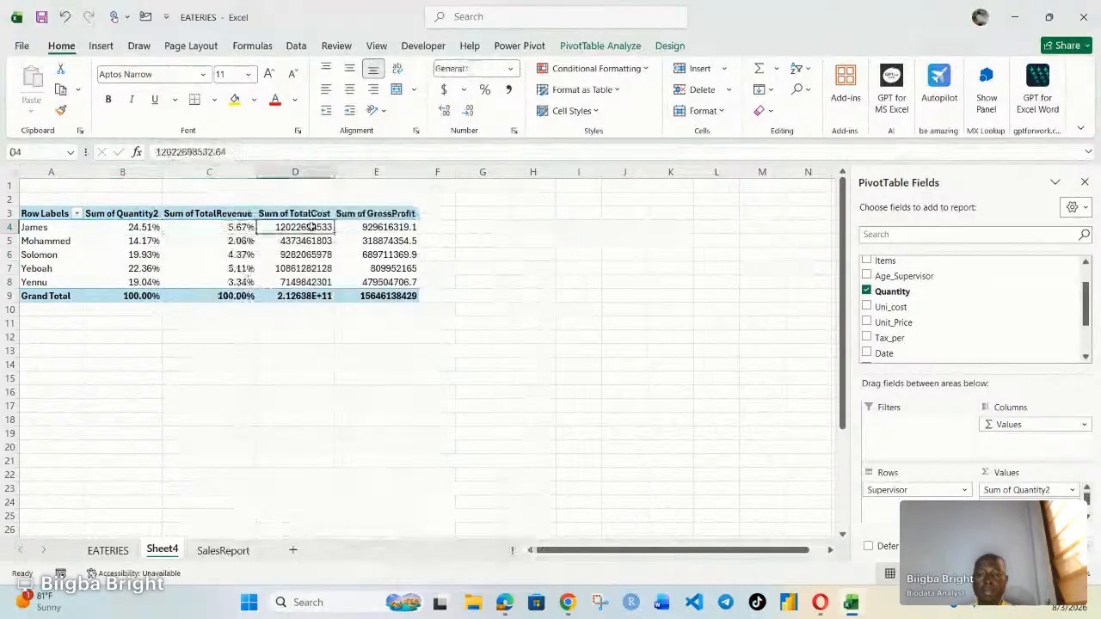
{"action": "right_click", "coordinate": [311, 227]}
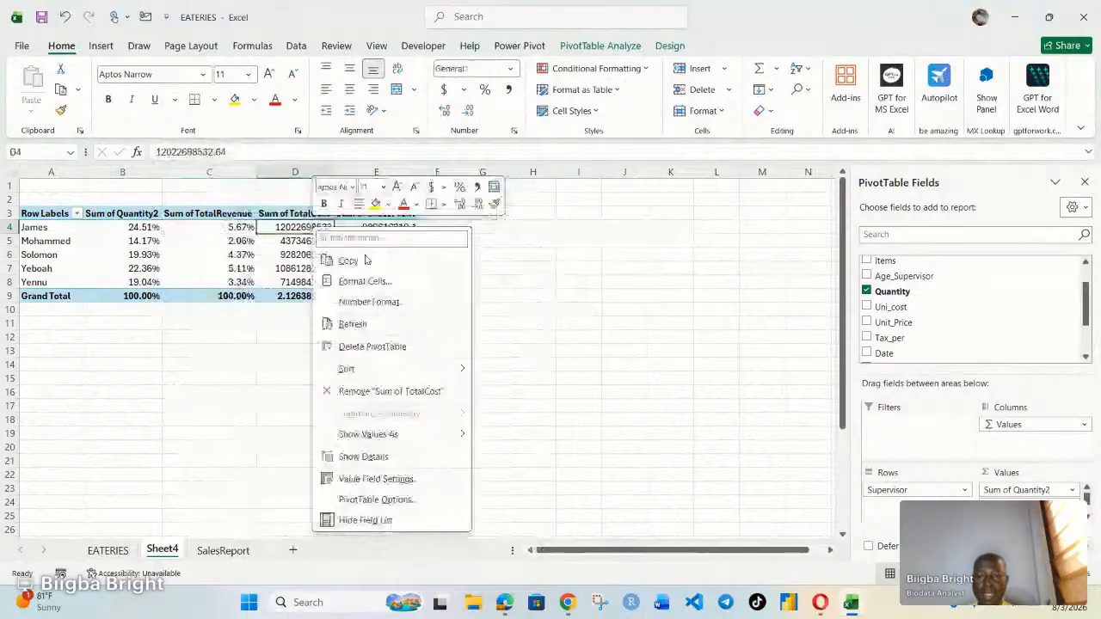
{"action": "mouse_move", "coordinate": [370, 433]}
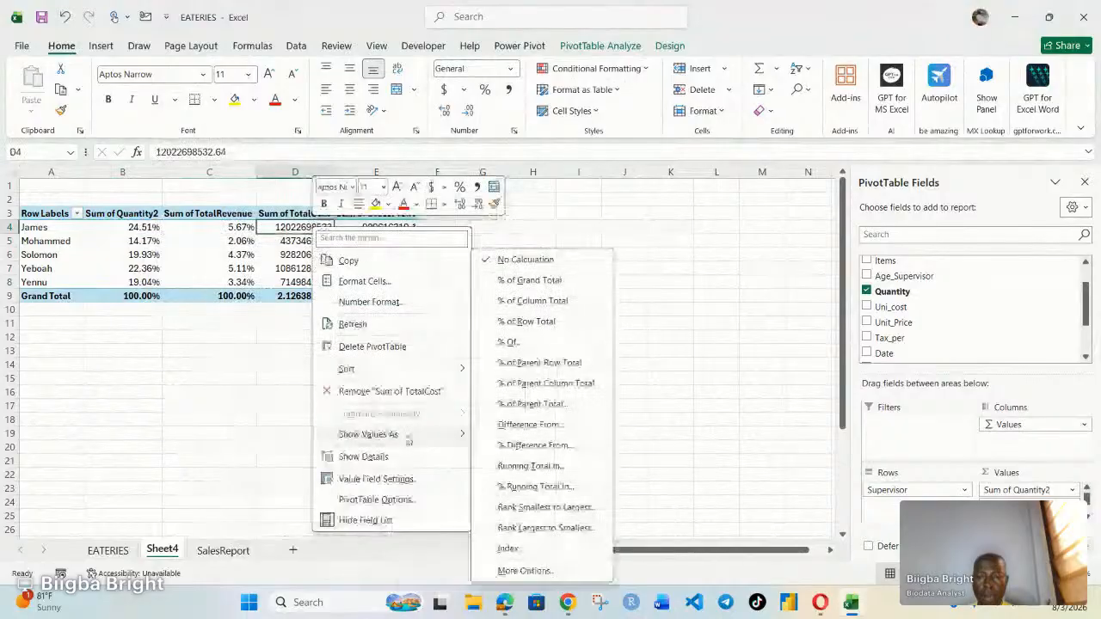
{"action": "left_click", "coordinate": [531, 281]}
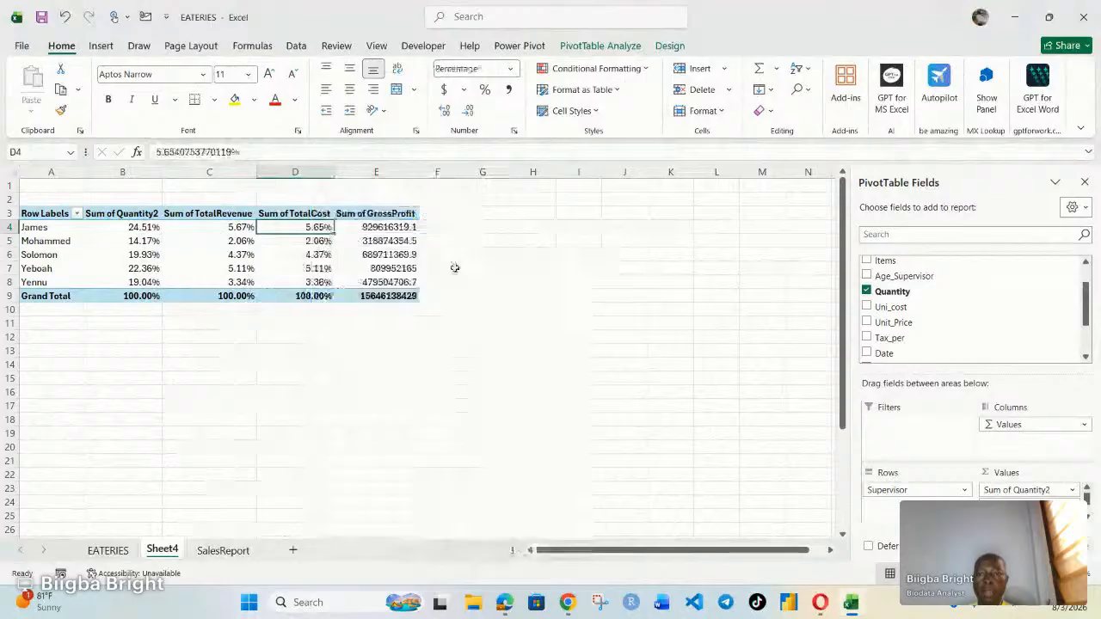
{"action": "left_click", "coordinate": [393, 226]}
{"action": "right_click", "coordinate": [393, 226]}
{"action": "mouse_move", "coordinate": [460, 434]}
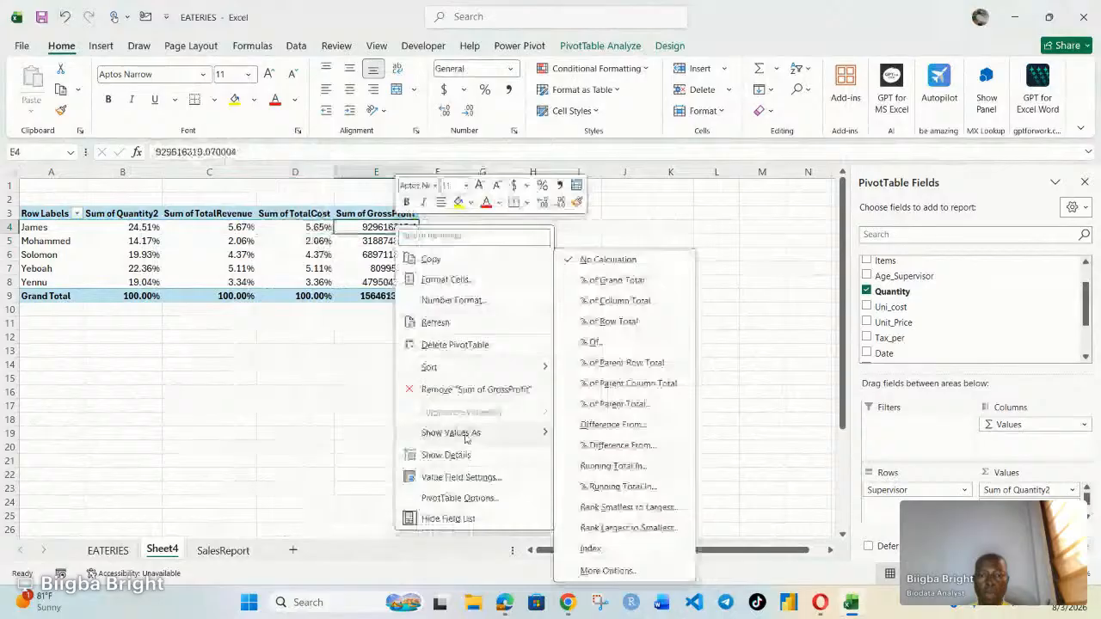
{"action": "left_click", "coordinate": [611, 280]}
{"action": "left_click", "coordinate": [496, 305]}
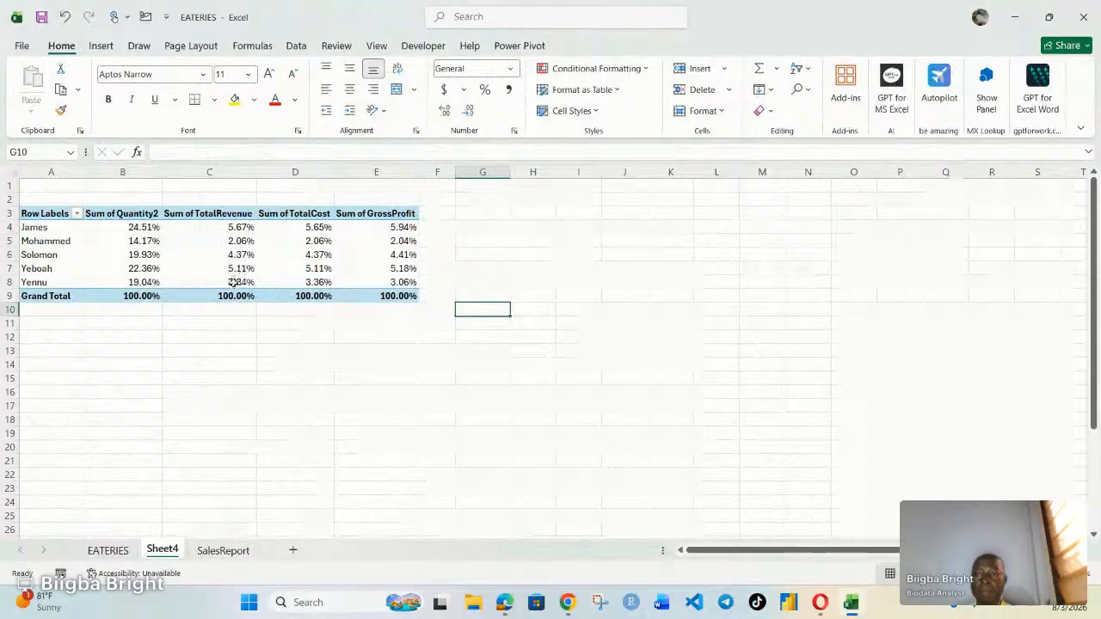
Step: Sort the PivotTable's supervisor rows by Sum of Quantity2 from largest to smallest
{"action": "mouse_move", "coordinate": [240, 272]}
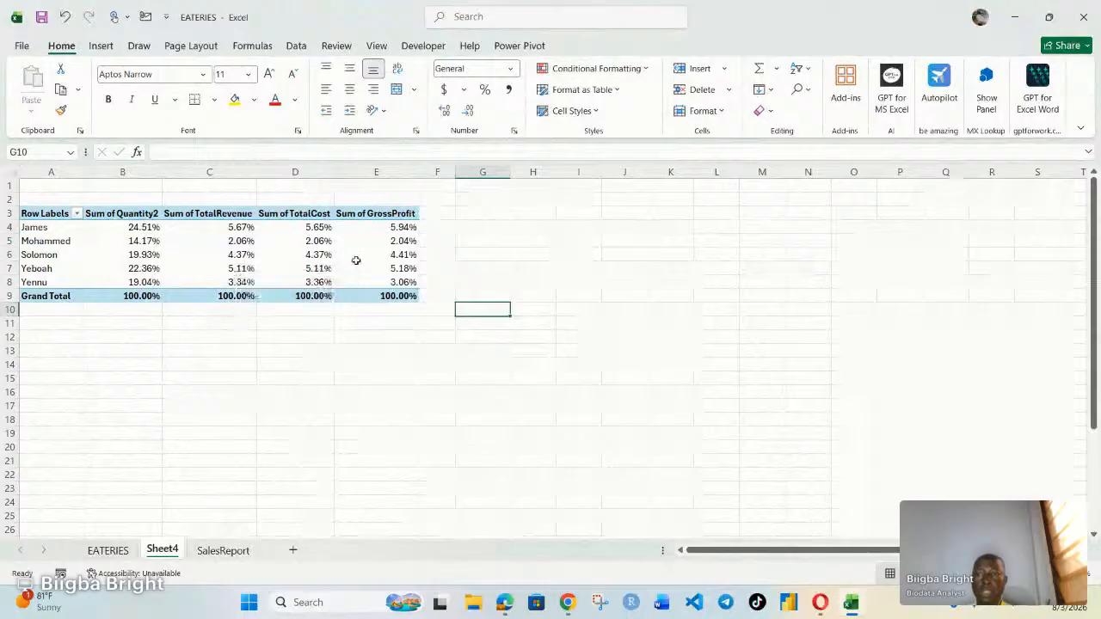
{"action": "mouse_move", "coordinate": [327, 273]}
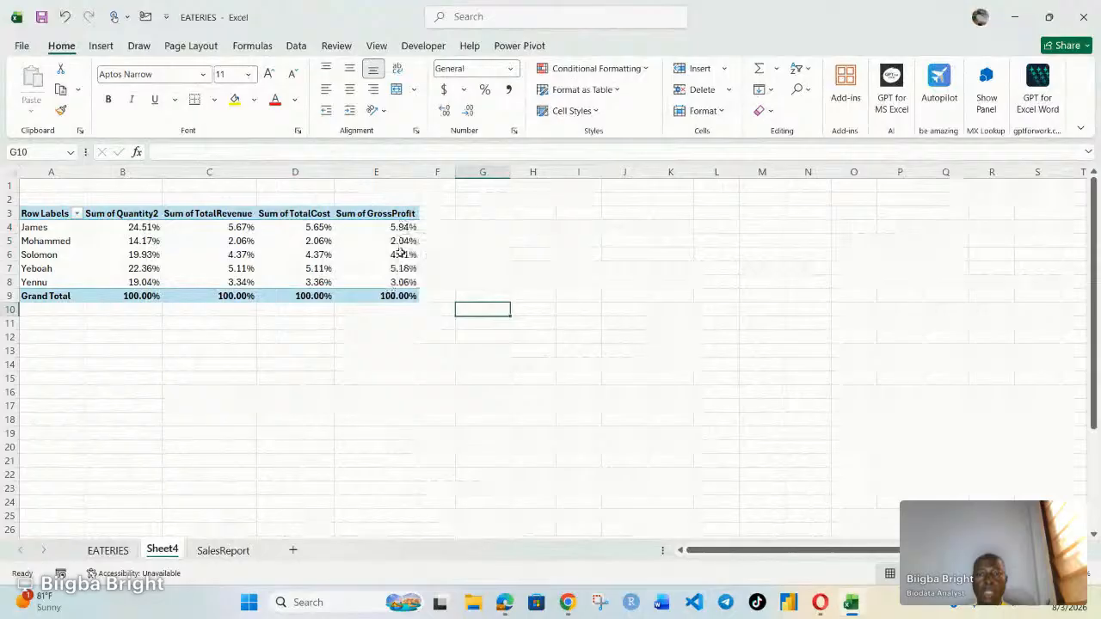
{"action": "left_click", "coordinate": [143, 228]}
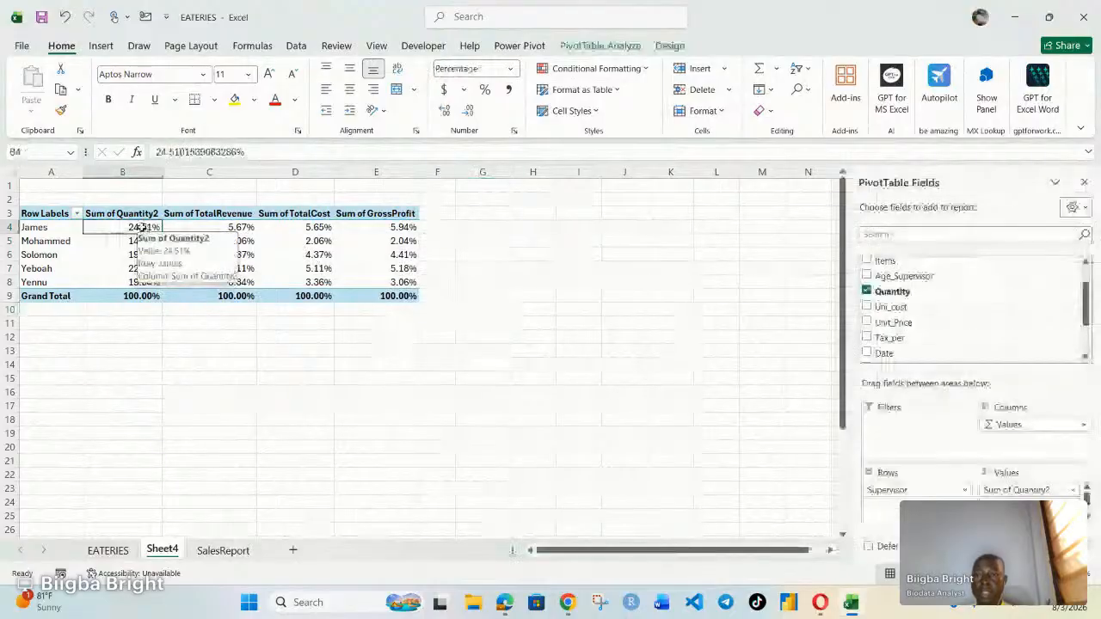
{"action": "right_click", "coordinate": [143, 230]}
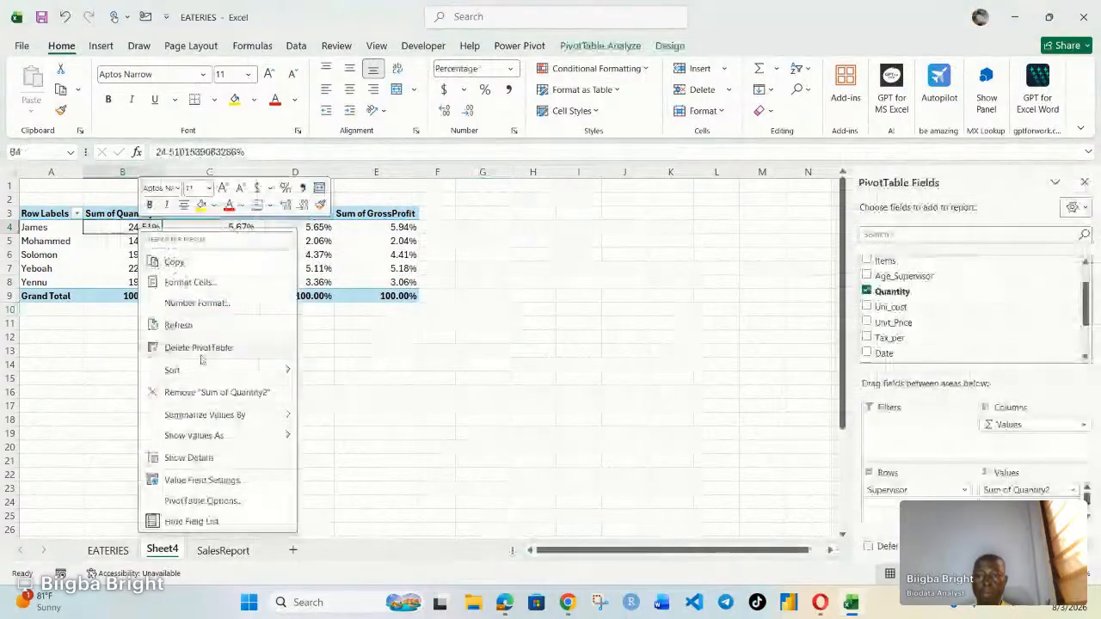
{"action": "mouse_move", "coordinate": [225, 370]}
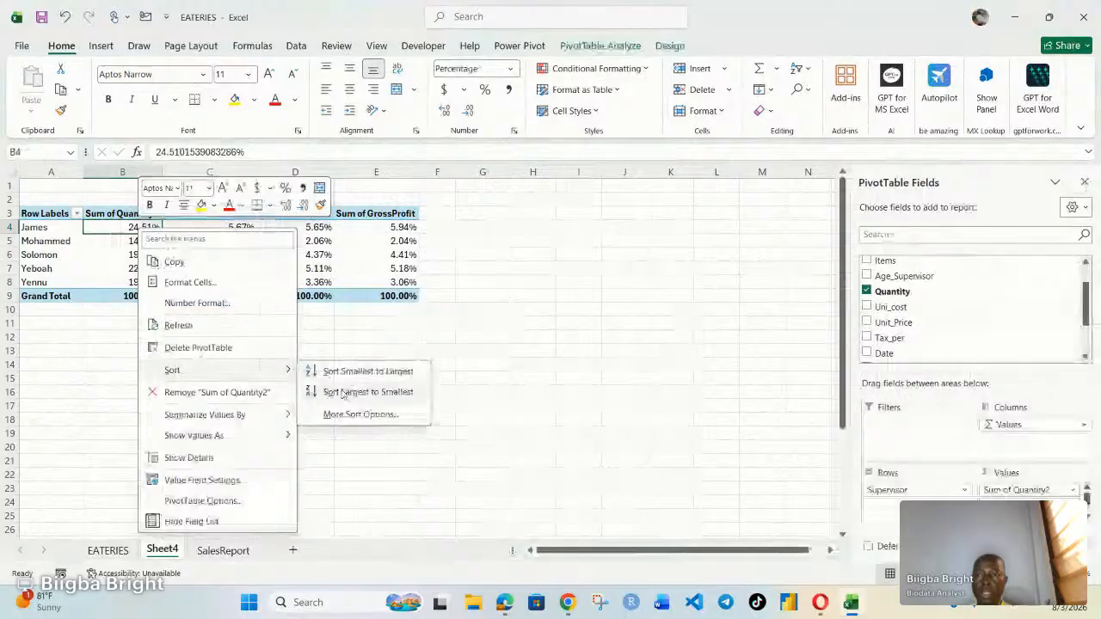
{"action": "left_click", "coordinate": [333, 391]}
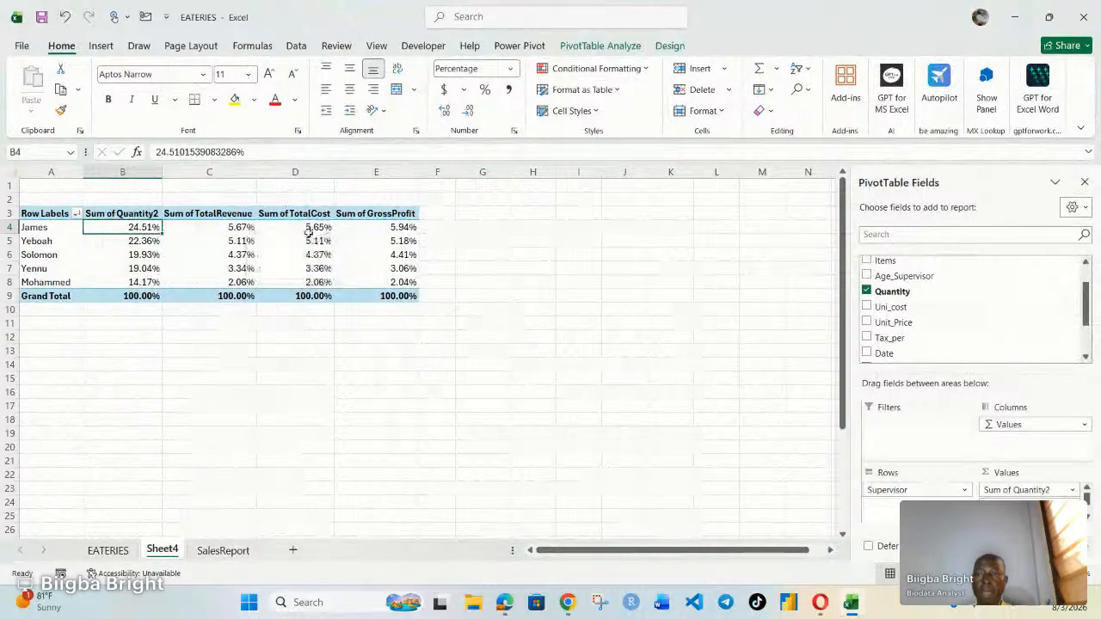
Step: Apply magenta solid-fill data bars to the PivotTable values in B4:E8, leaving out the Grand Total row
{"action": "mouse_move", "coordinate": [318, 240]}
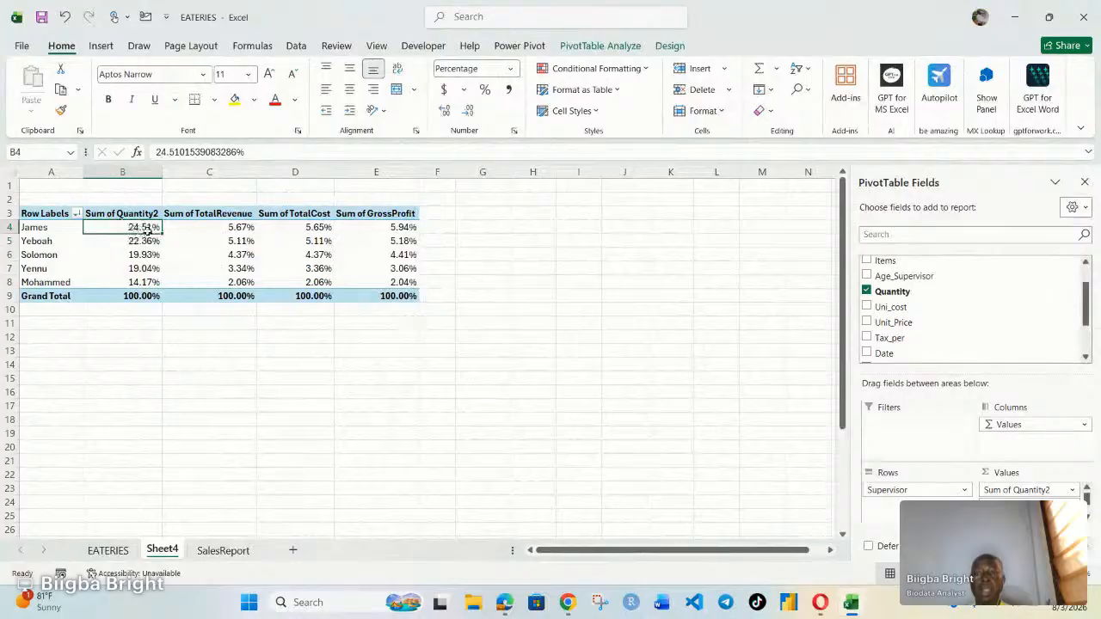
{"action": "mouse_move", "coordinate": [146, 230]}
{"action": "left_mouse_down"}
{"action": "mouse_move", "coordinate": [376, 250]}
{"action": "mouse_move", "coordinate": [379, 280]}
{"action": "left_mouse_up"}
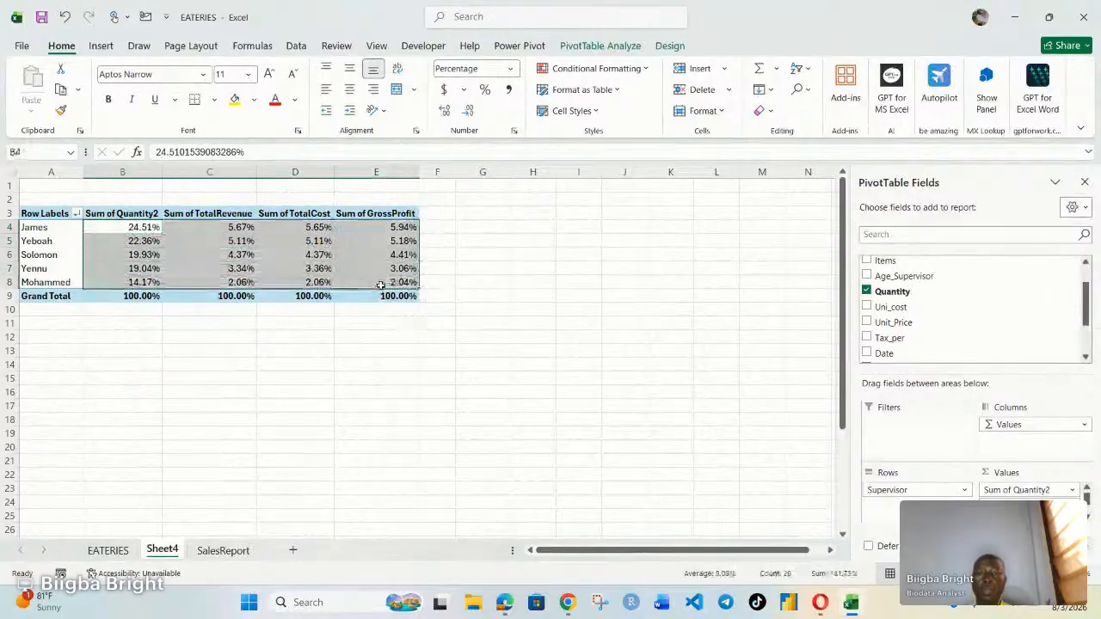
{"action": "left_click", "coordinate": [596, 68]}
{"action": "mouse_move", "coordinate": [581, 193]}
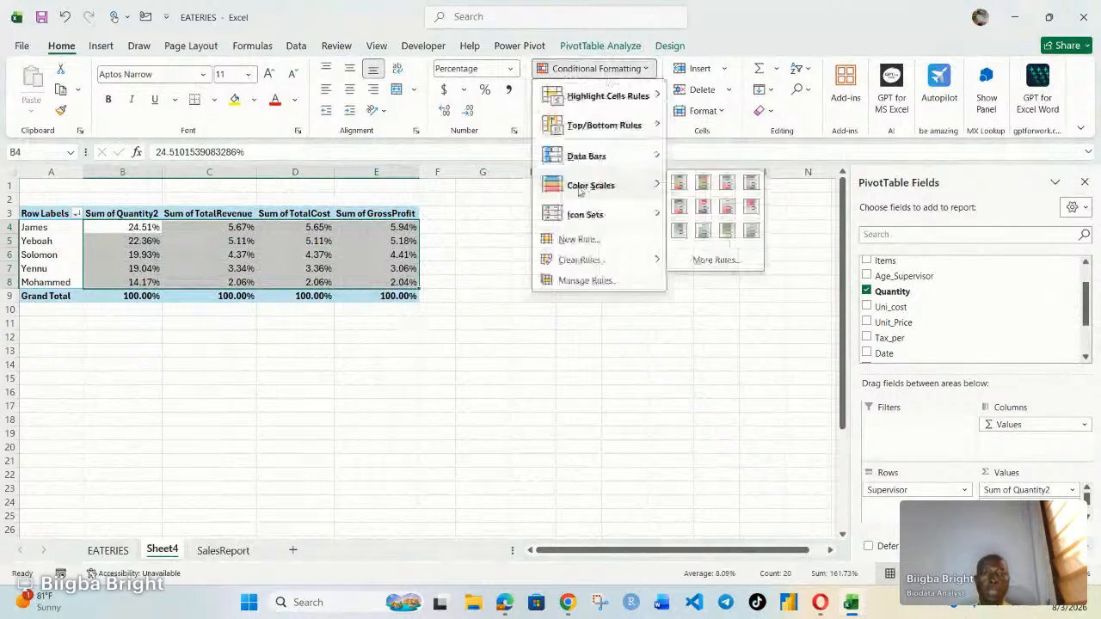
{"action": "mouse_move", "coordinate": [587, 162]}
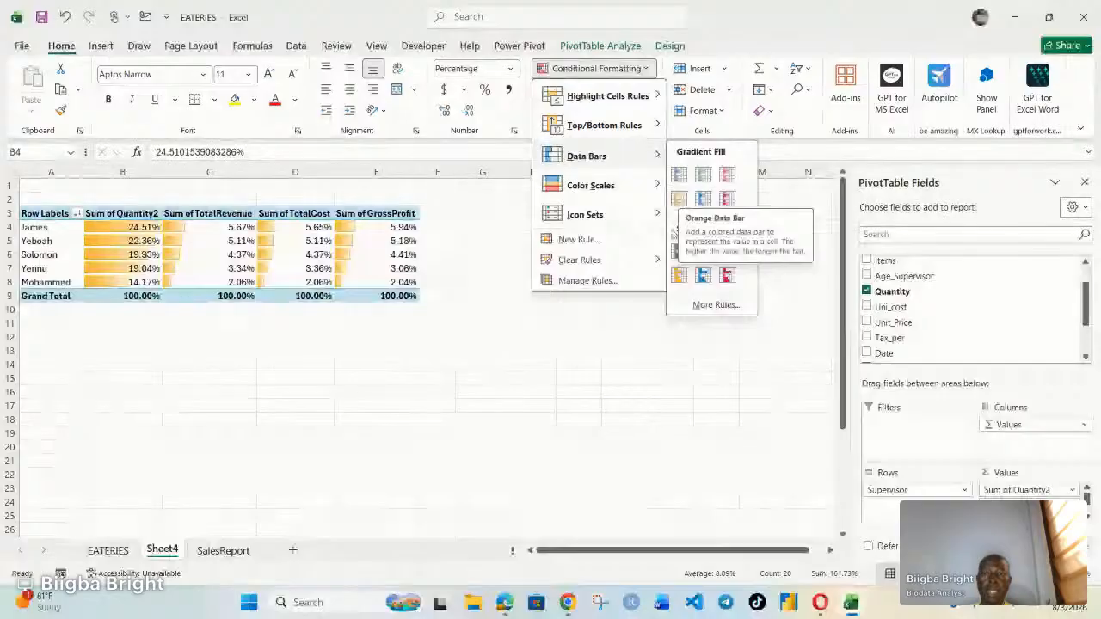
{"action": "left_click", "coordinate": [728, 275]}
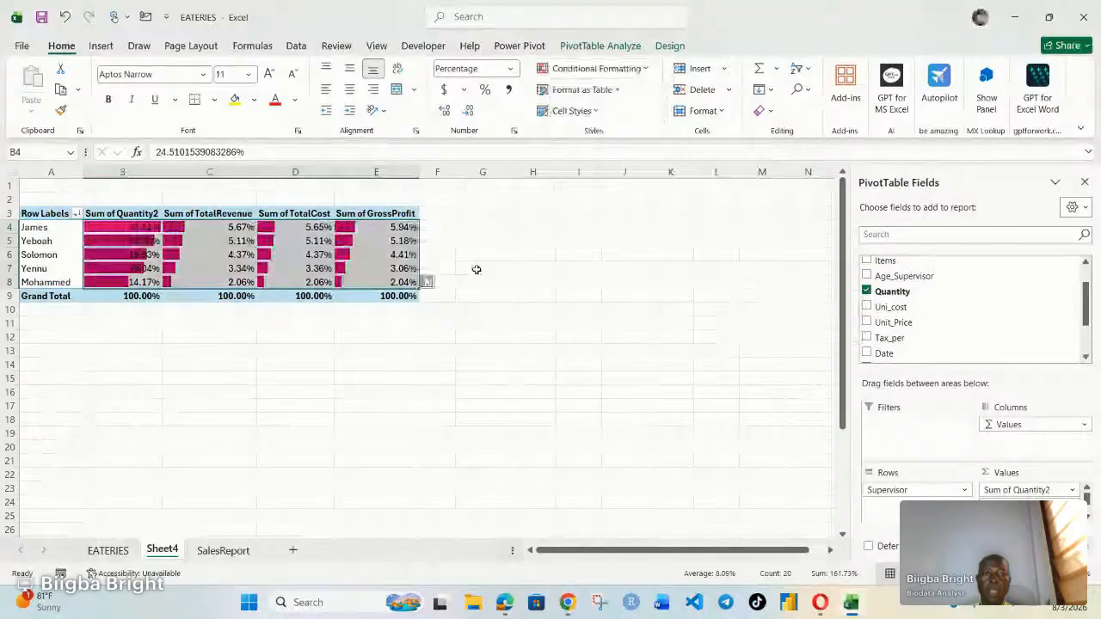
Step: Edit the data bar formatting rule so the cells show the bar only, without the numbers
{"action": "left_click", "coordinate": [596, 69]}
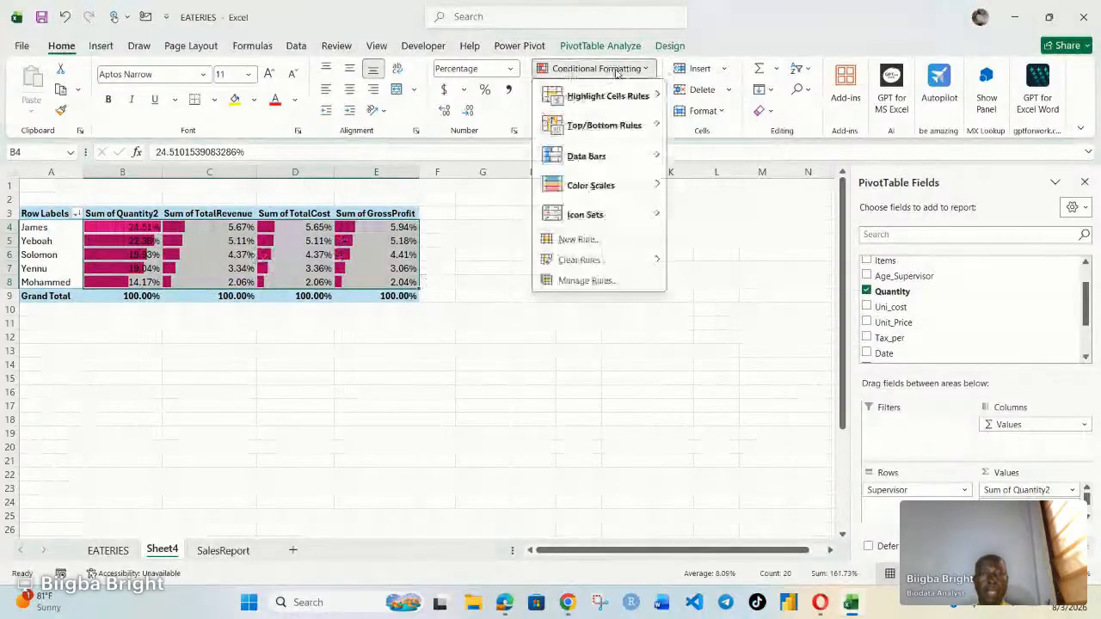
{"action": "left_click", "coordinate": [585, 280]}
{"action": "left_click", "coordinate": [257, 272]}
{"action": "left_click", "coordinate": [311, 236]}
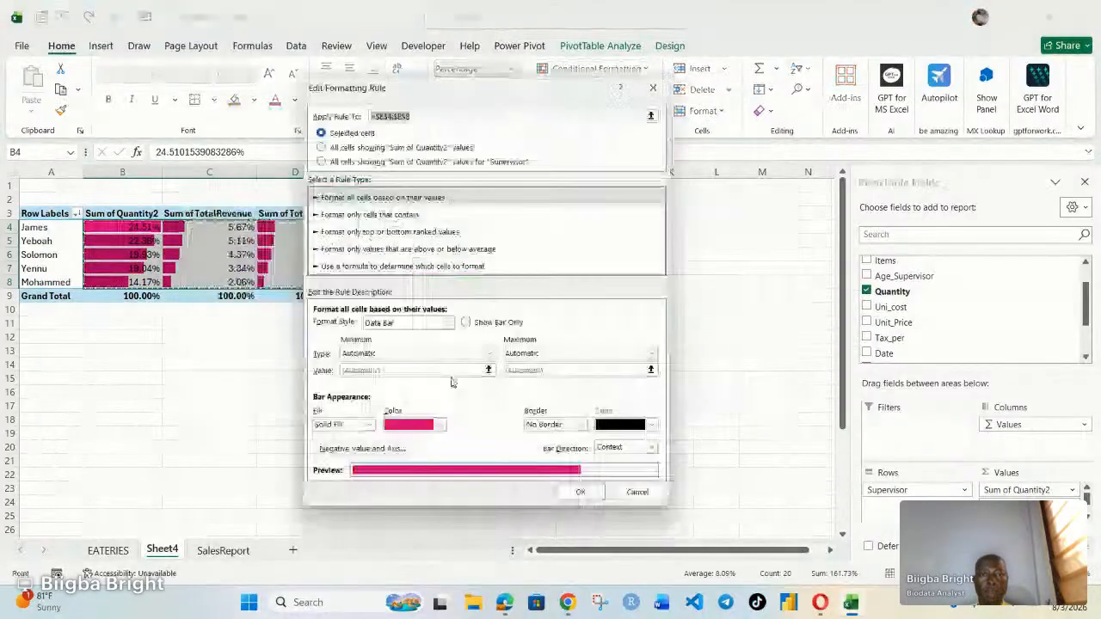
{"action": "left_click", "coordinate": [465, 323]}
{"action": "left_click", "coordinate": [580, 491]}
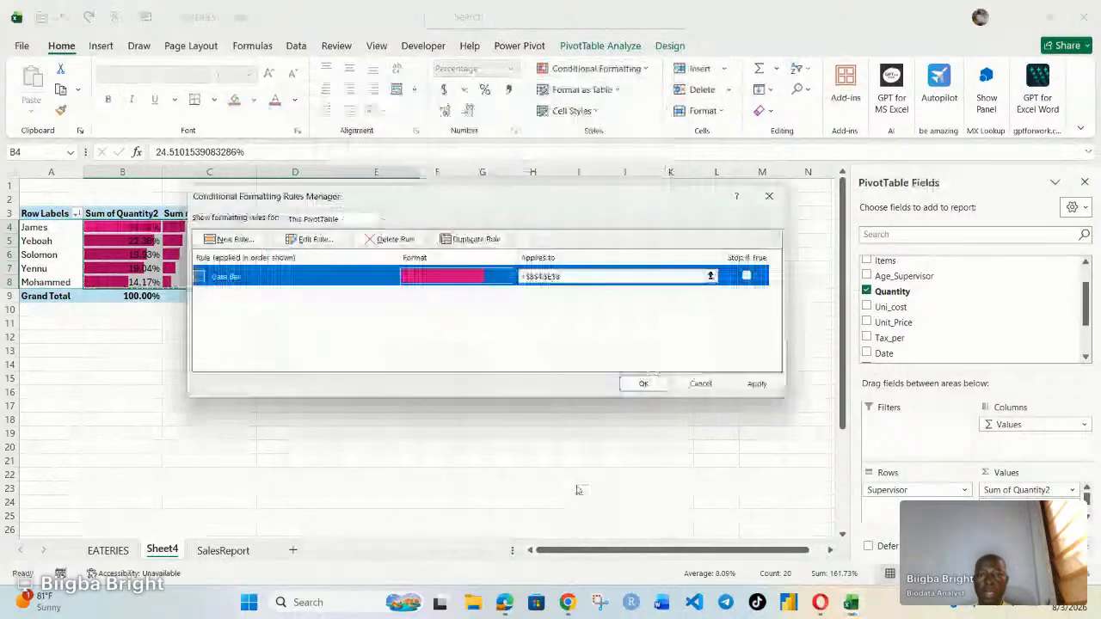
{"action": "left_click", "coordinate": [643, 384]}
{"action": "left_click", "coordinate": [612, 364]}
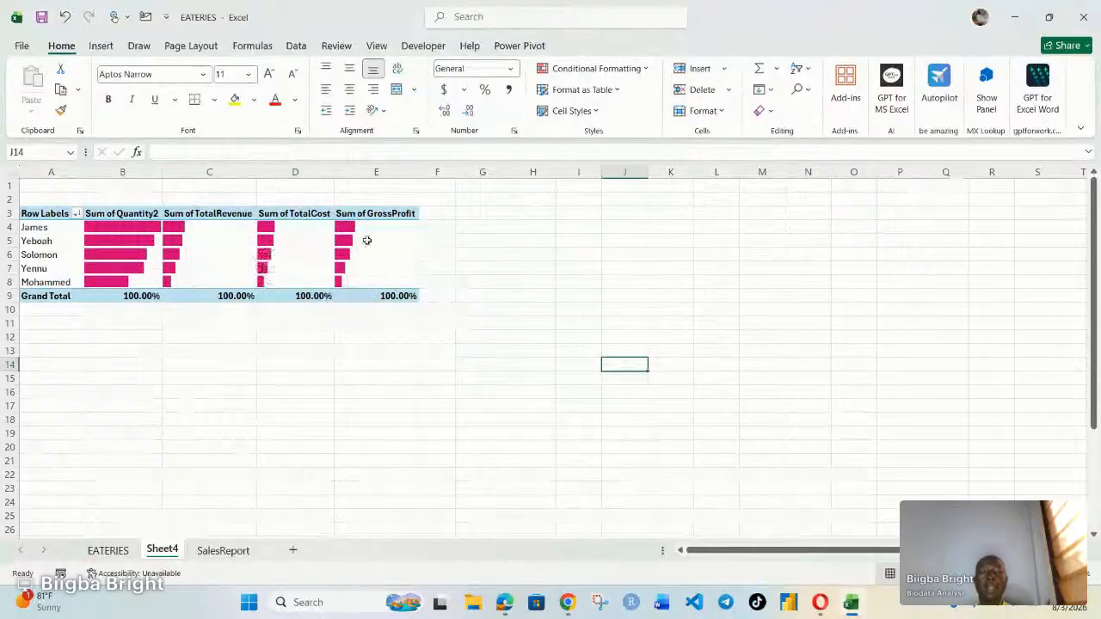
Step: Remove all value fields from the PivotTable, leaving only Supervisor in the rows
{"action": "left_click", "coordinate": [359, 241]}
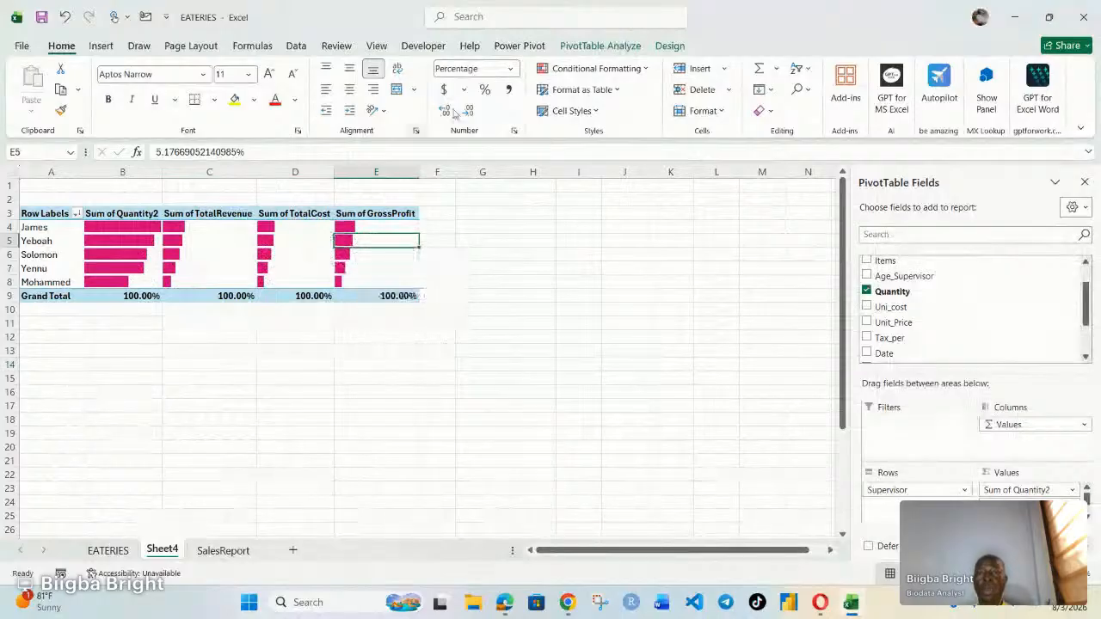
{"action": "left_click", "coordinate": [601, 46]}
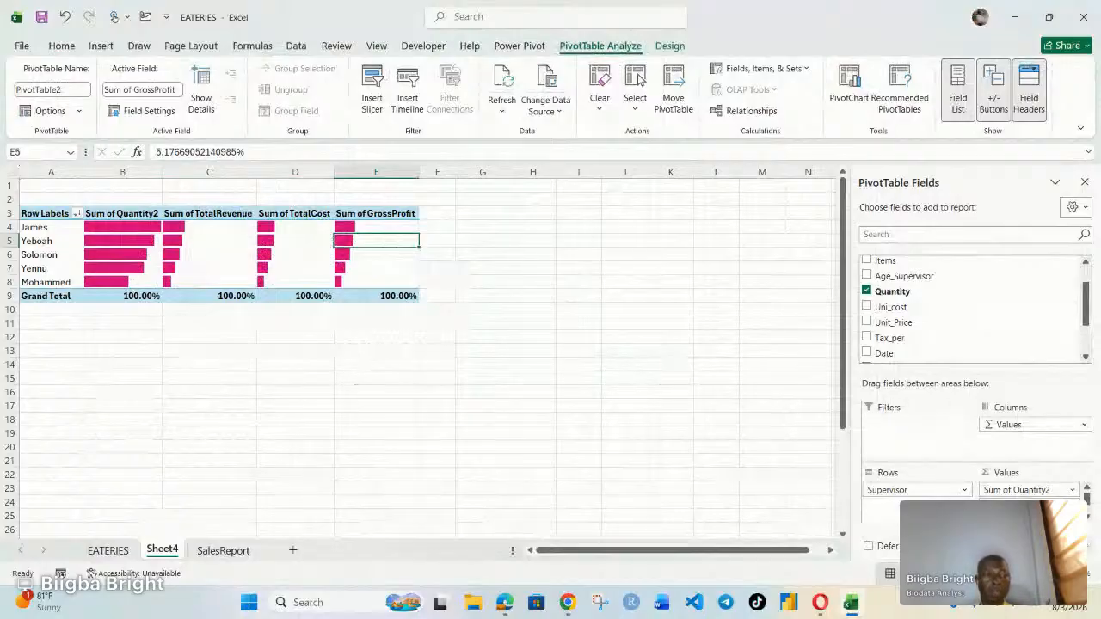
{"action": "left_click_drag", "start_coordinate": [1019, 506], "coordinate": [713, 504]}
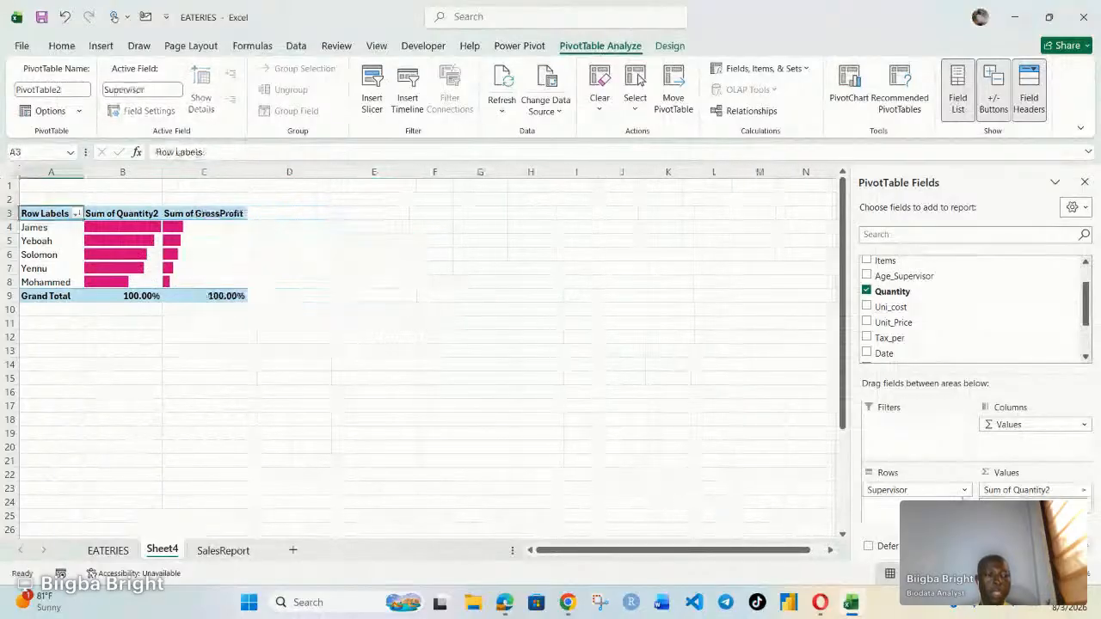
{"action": "left_click_drag", "start_coordinate": [1019, 505], "coordinate": [740, 516]}
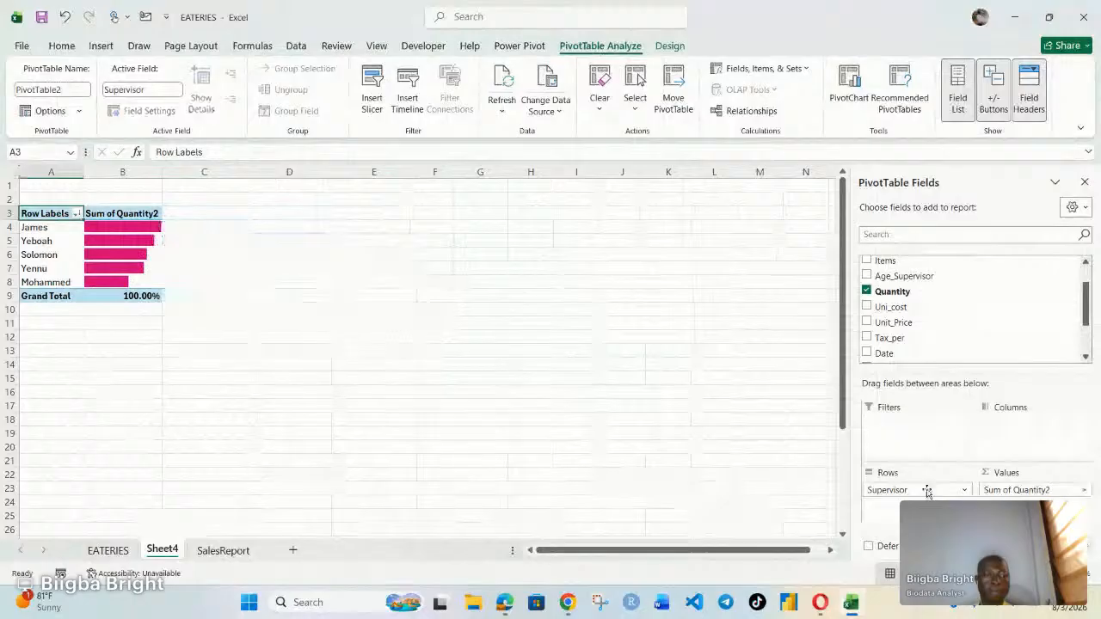
{"action": "left_click_drag", "start_coordinate": [1002, 490], "coordinate": [333, 325]}
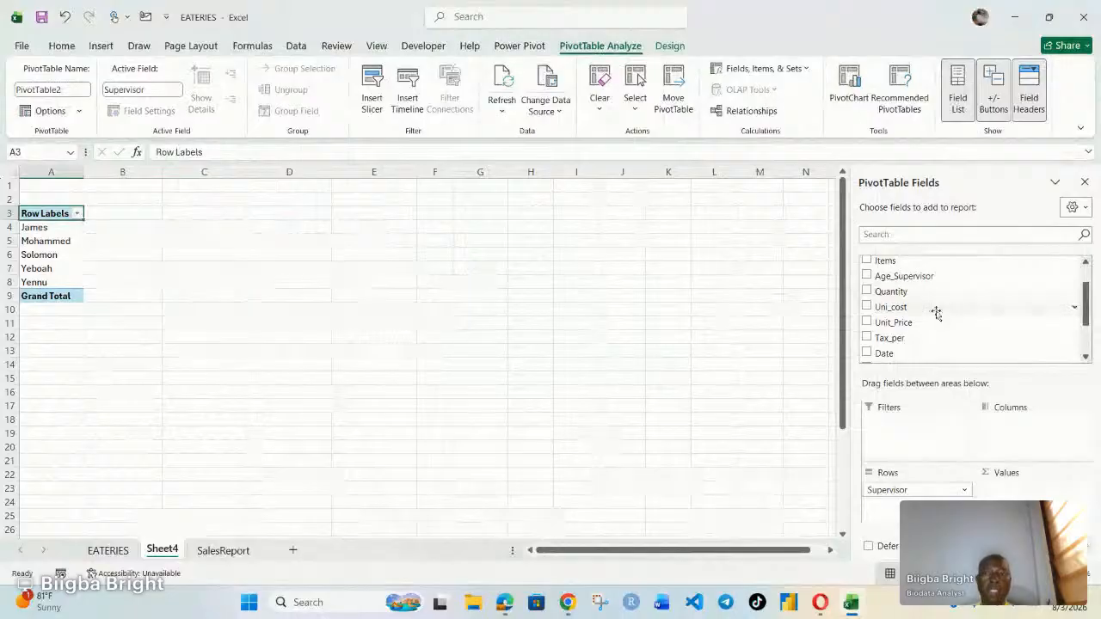
Step: Add the GrossProfit calculated field to the PivotTable's values
{"action": "scroll", "coordinate": [936, 313], "scroll_direction": "down", "scroll_amount": 2}
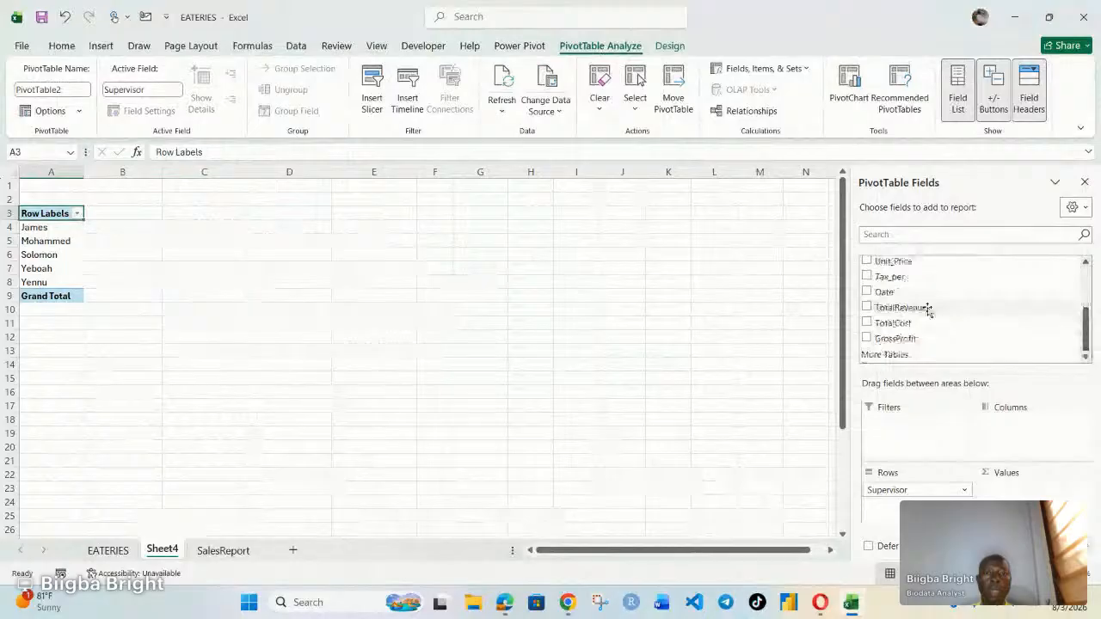
{"action": "scroll", "coordinate": [927, 311], "scroll_direction": "up", "scroll_amount": 1}
{"action": "scroll", "coordinate": [927, 311], "scroll_direction": "down", "scroll_amount": 1}
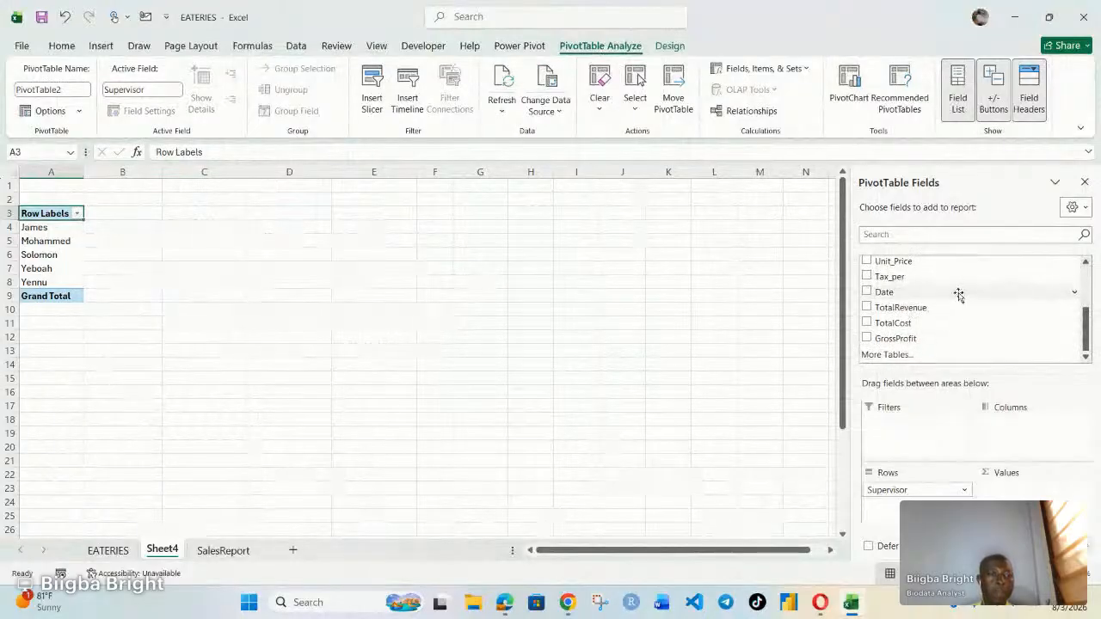
{"action": "left_click_drag", "start_coordinate": [909, 339], "coordinate": [1020, 507]}
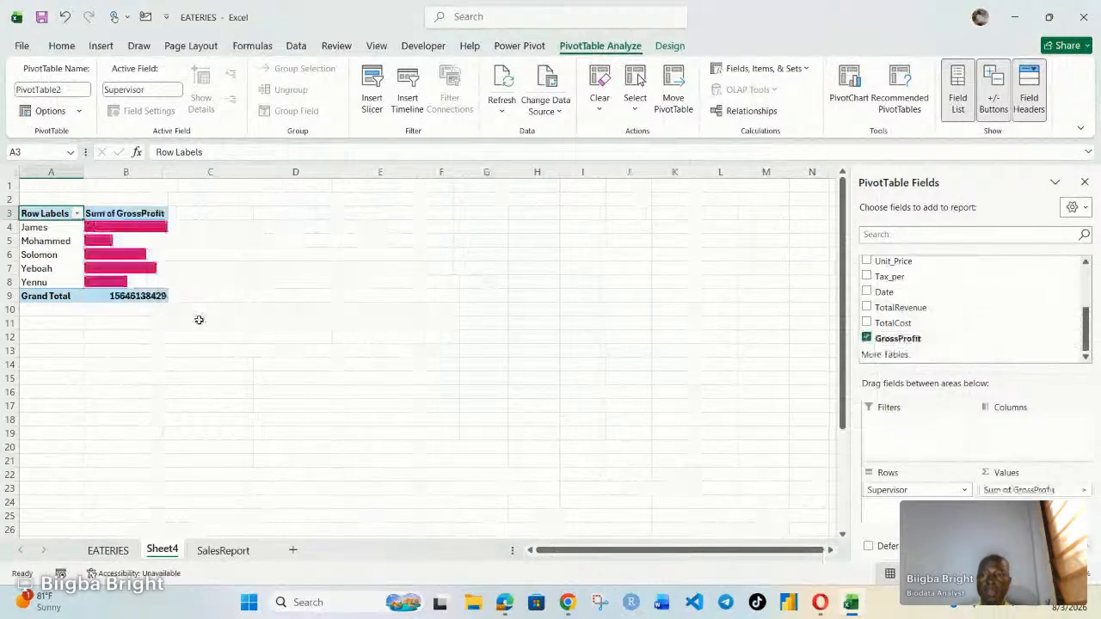
Step: Show the Sum of GrossProfit values as Rank Smallest to Largest with Supervisor as the base field
{"action": "right_click", "coordinate": [123, 244]}
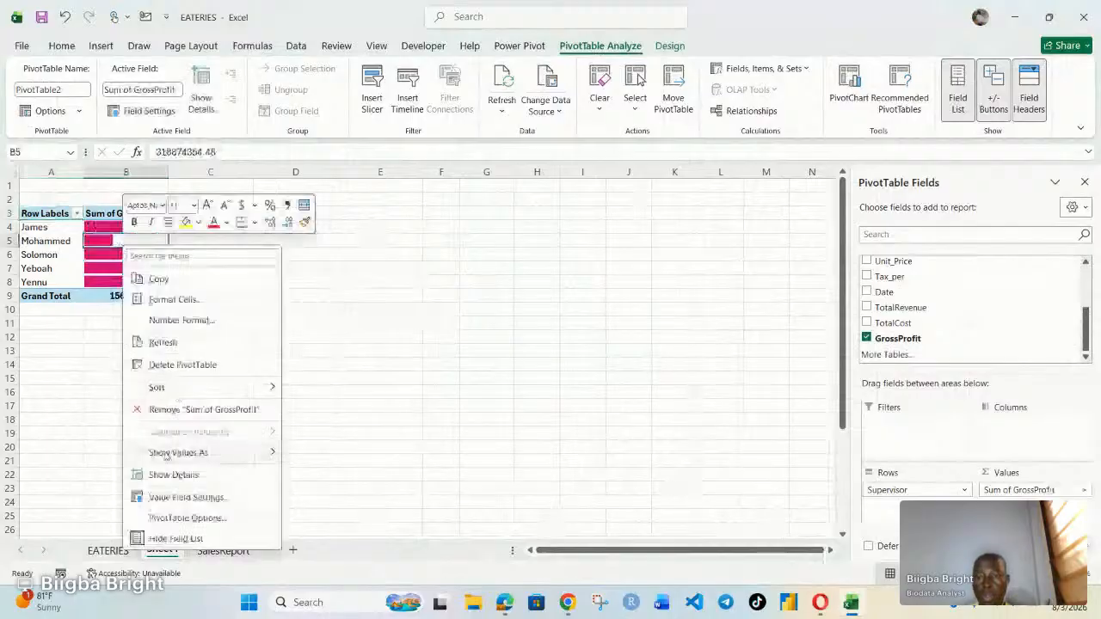
{"action": "left_click", "coordinate": [168, 453]}
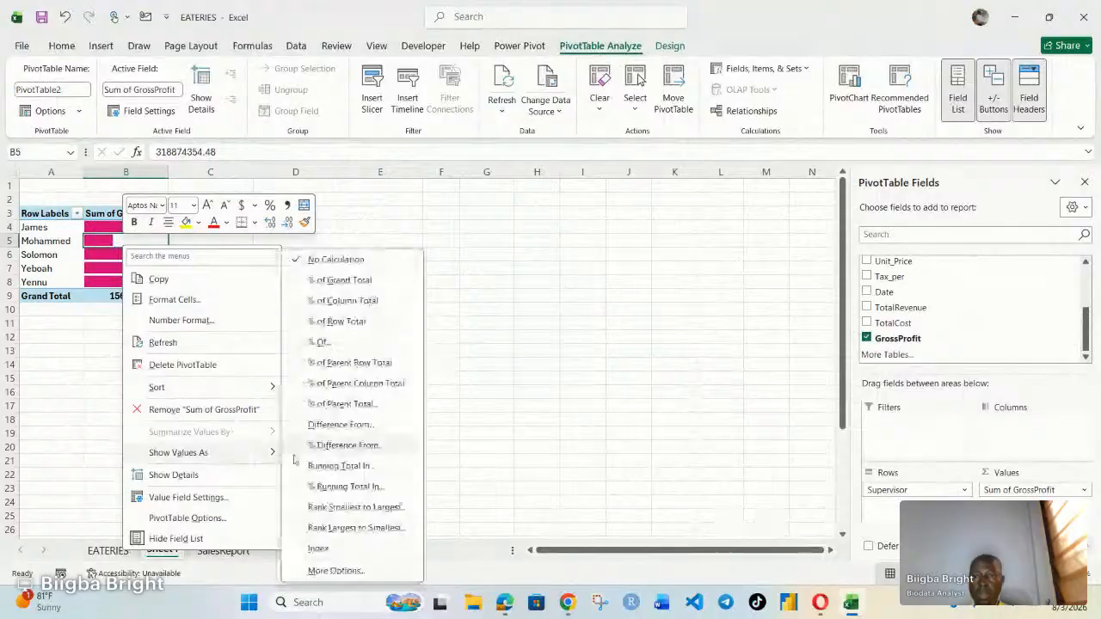
{"action": "left_click", "coordinate": [363, 507]}
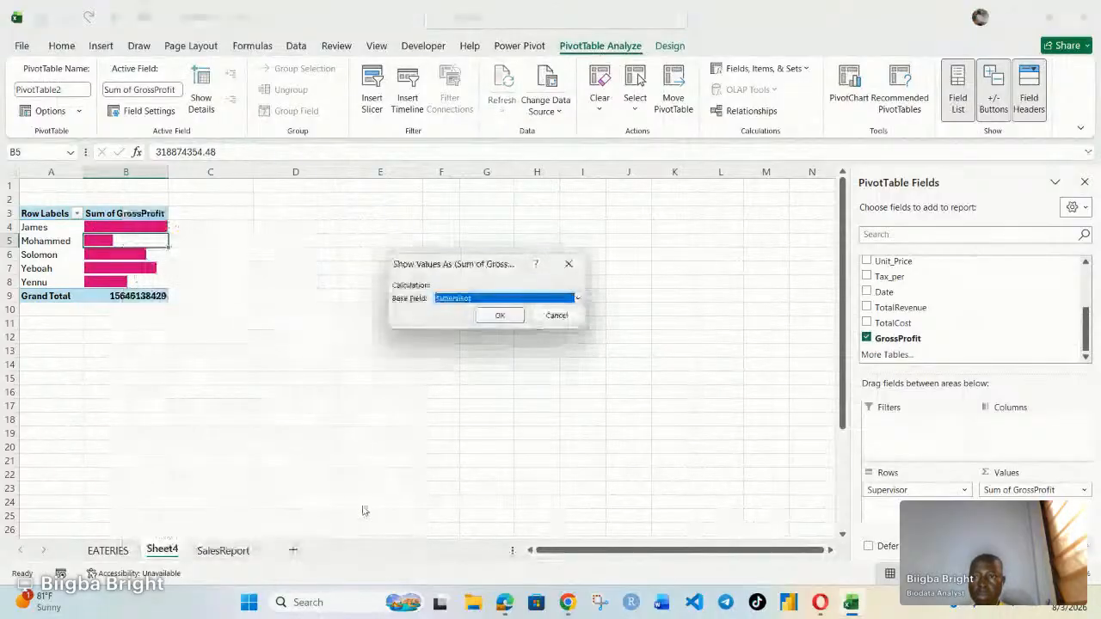
{"action": "left_click", "coordinate": [499, 315]}
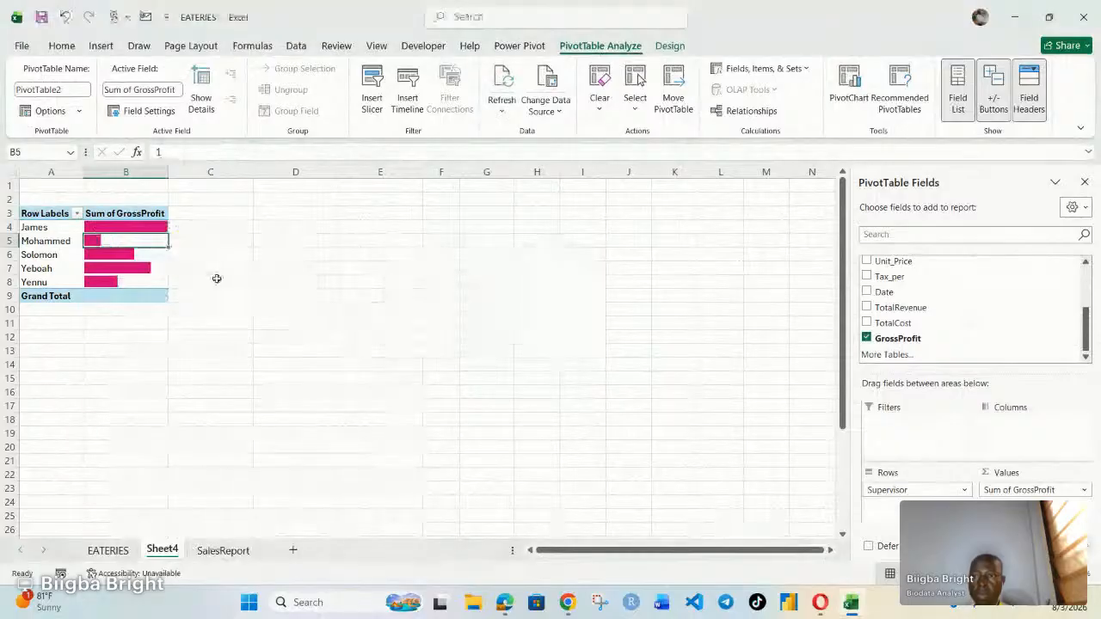
Step: Set the Sum of GrossProfit values to be shown with No Calculation instead of a ranking
{"action": "right_click", "coordinate": [112, 244]}
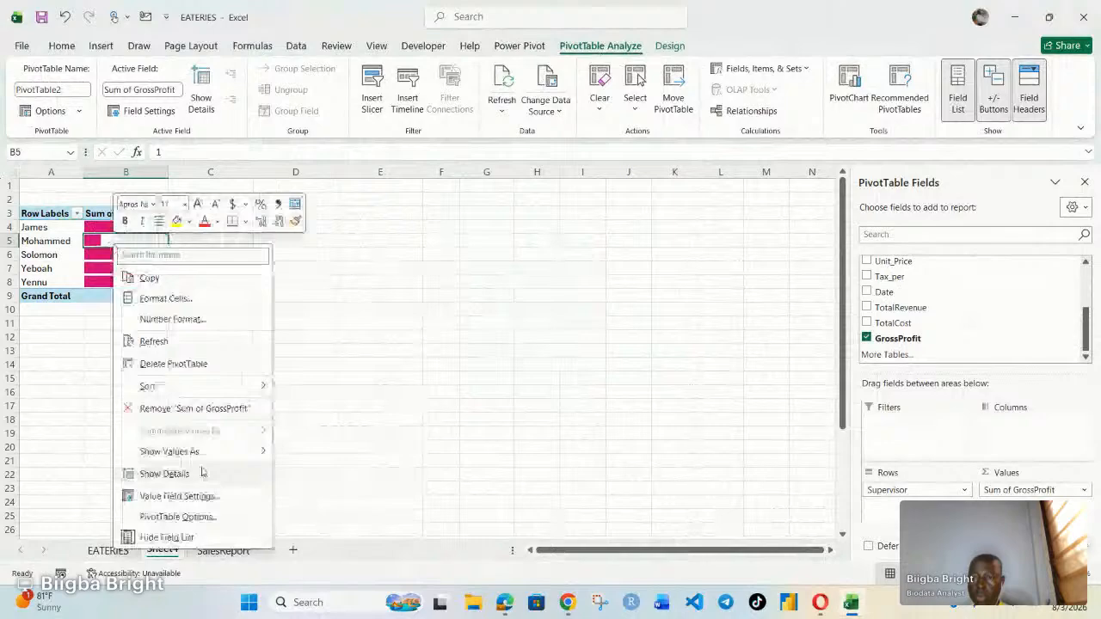
{"action": "mouse_move", "coordinate": [198, 451]}
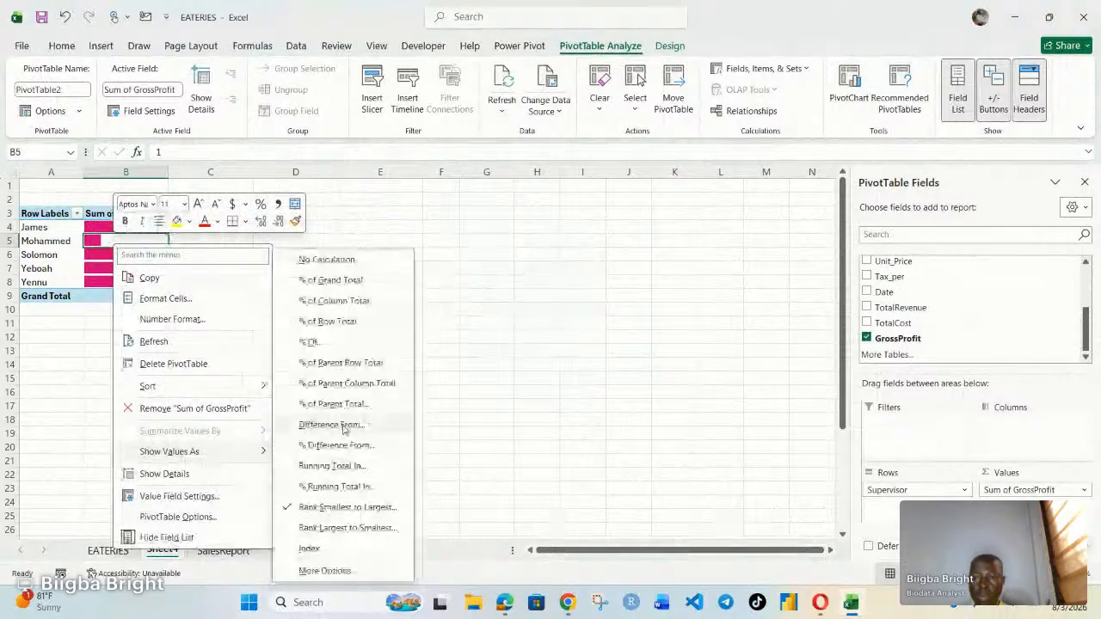
{"action": "left_click", "coordinate": [318, 259]}
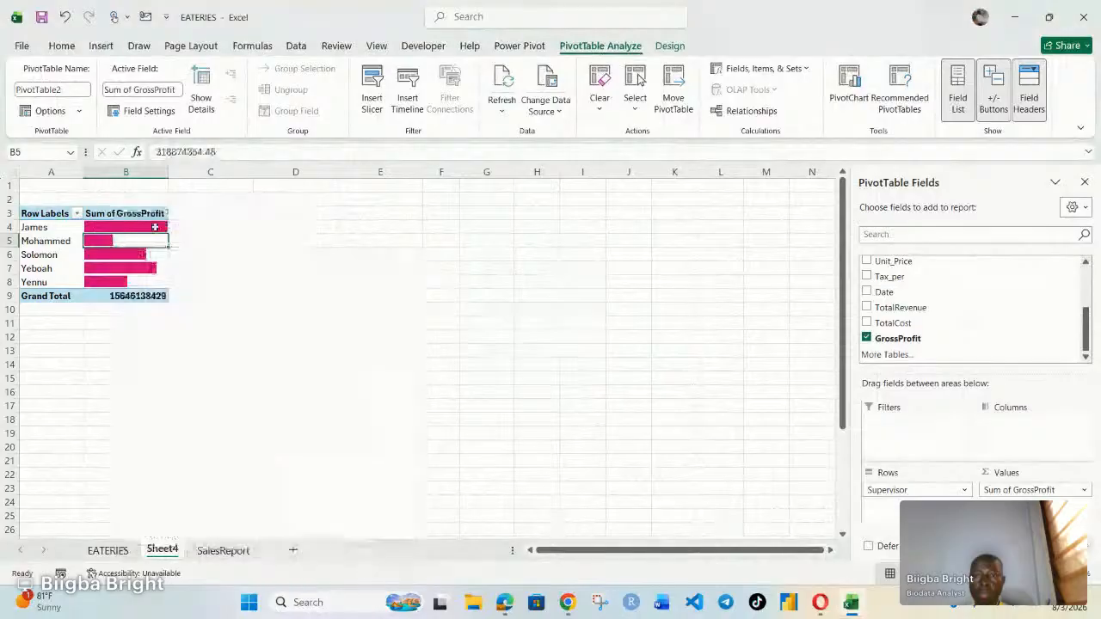
Step: Apply the General number format to the gross profit value in cell B5
{"action": "right_click", "coordinate": [130, 244]}
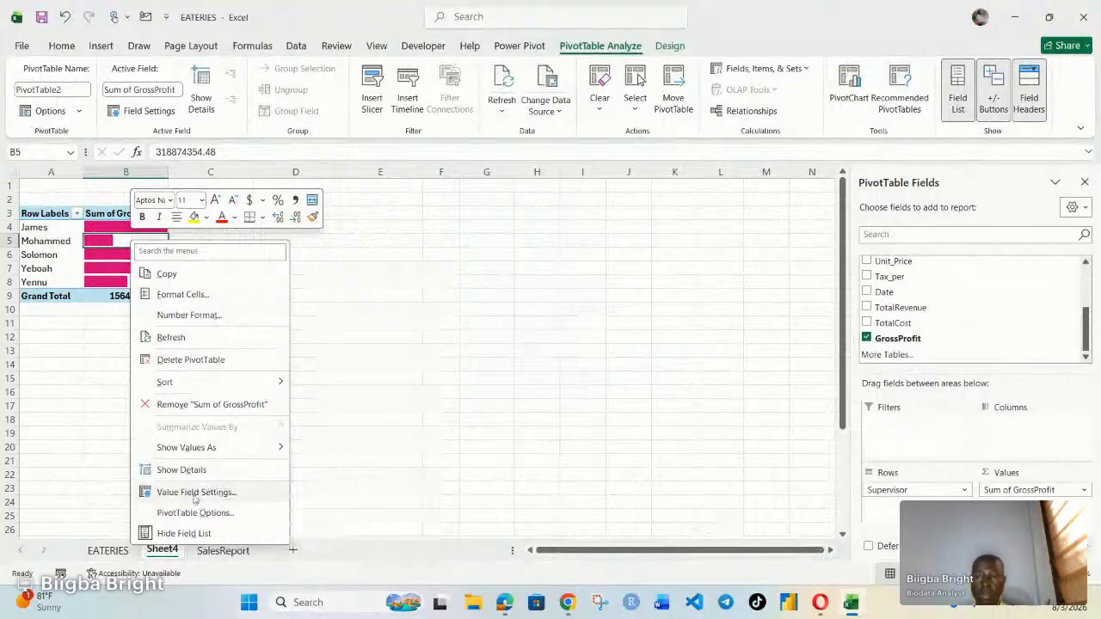
{"action": "mouse_move", "coordinate": [207, 453]}
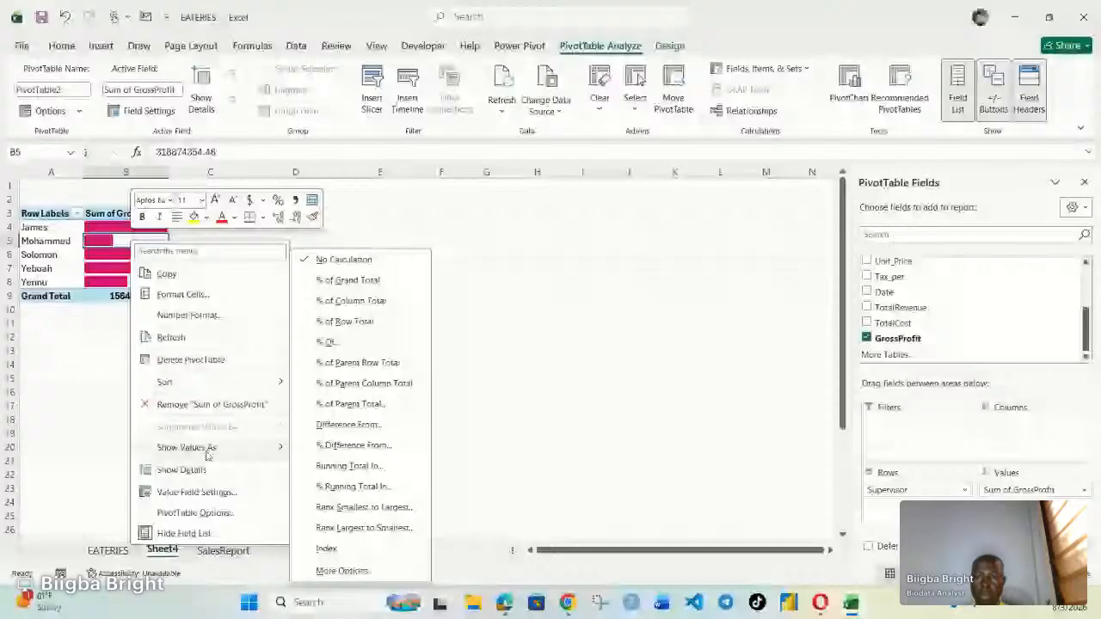
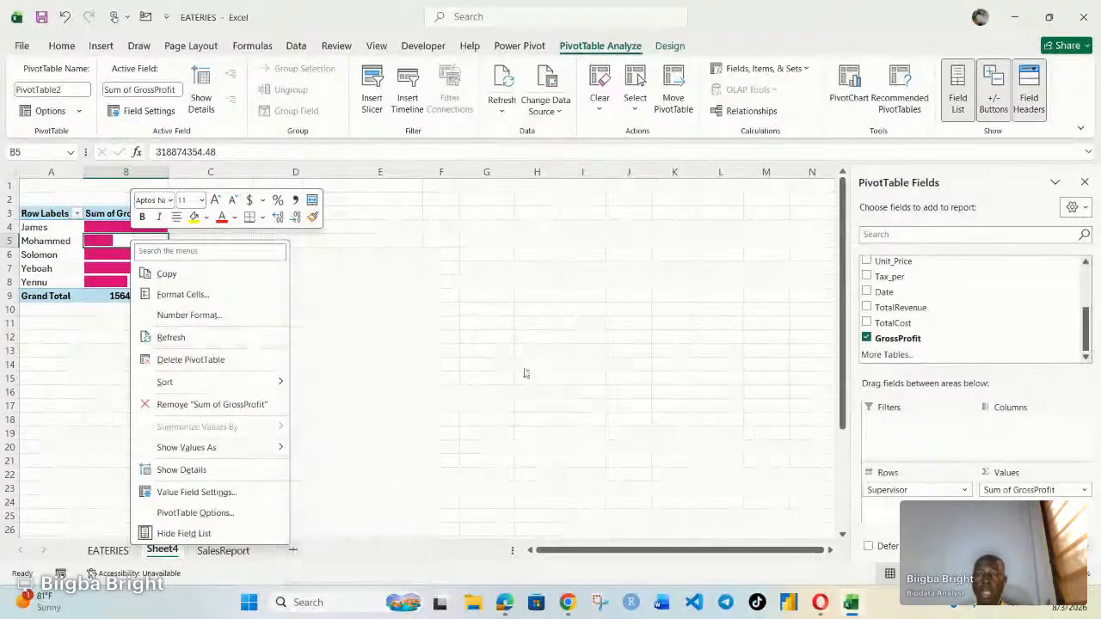
{"action": "left_click", "coordinate": [189, 294]}
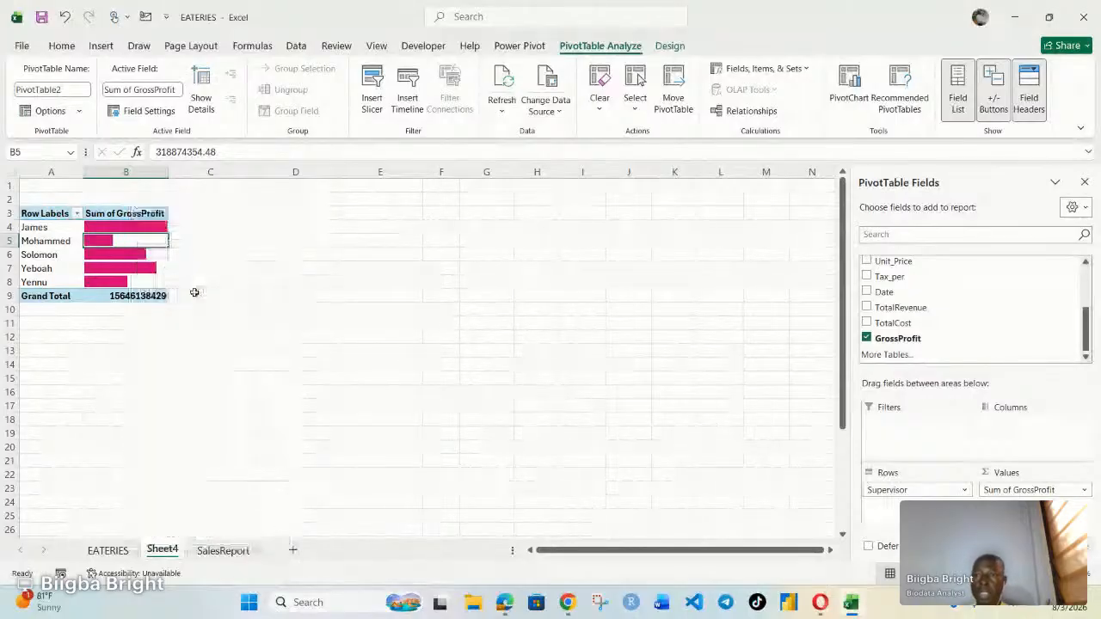
{"action": "left_click", "coordinate": [34, 180]}
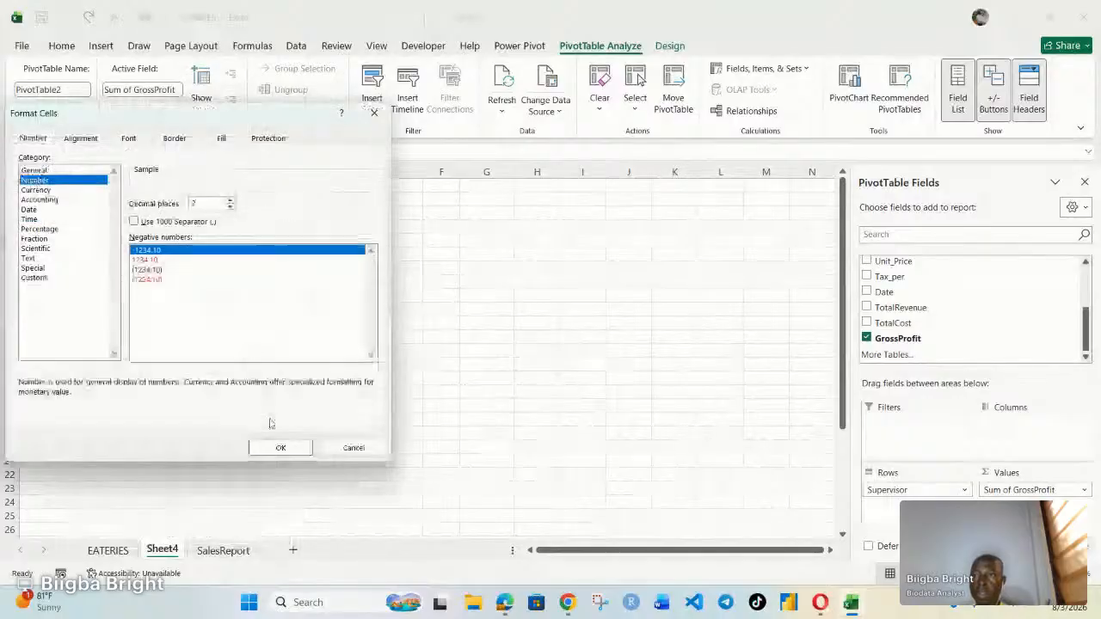
{"action": "left_click", "coordinate": [49, 172]}
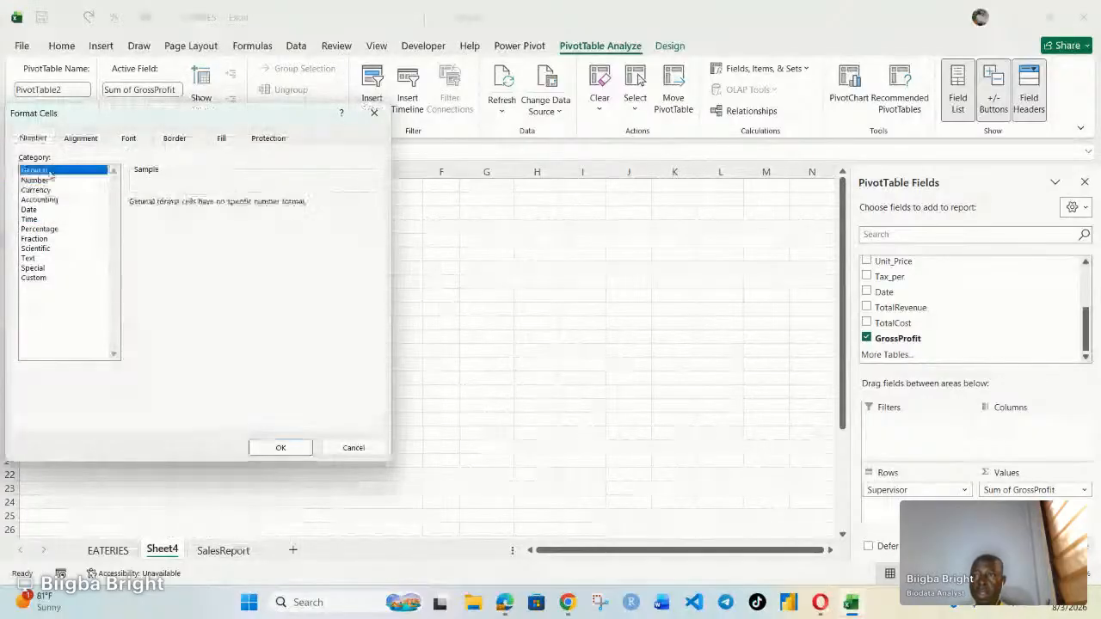
{"action": "left_click", "coordinate": [280, 448]}
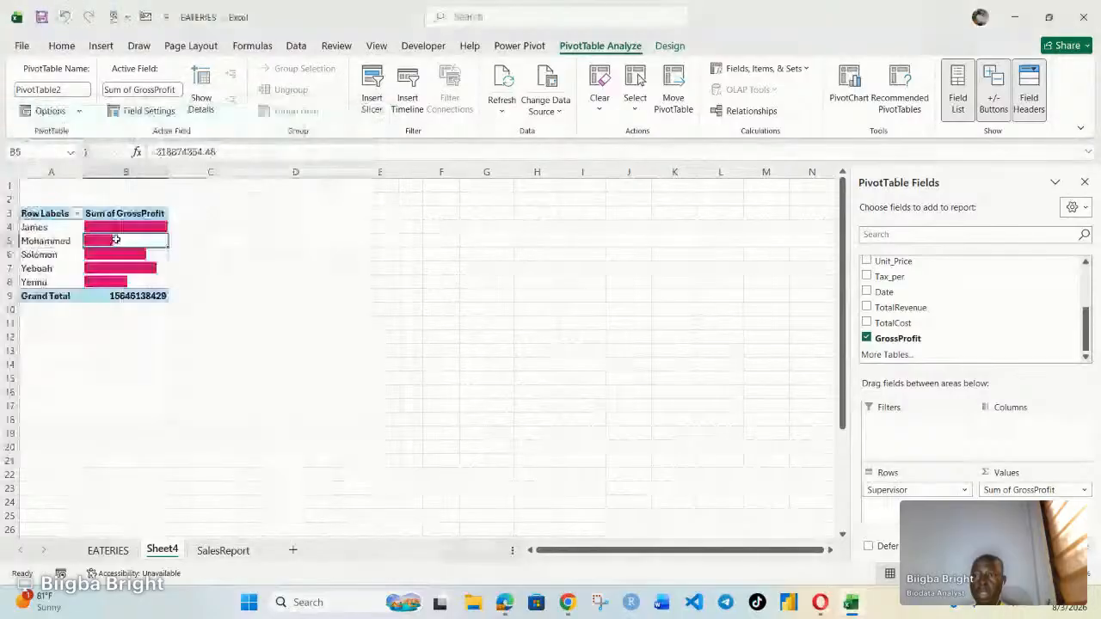
Step: Show the details behind the gross profit value in B5 on a new sheet, review the records and return to Sheet4
{"action": "right_click", "coordinate": [115, 240]}
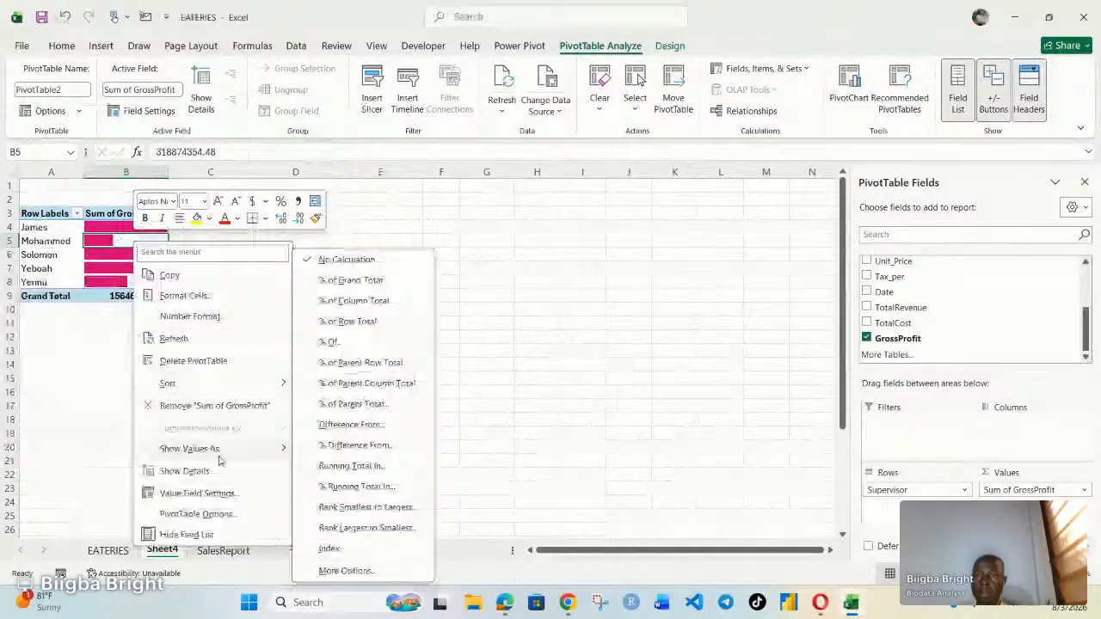
{"action": "left_click", "coordinate": [217, 469]}
{"action": "scroll", "coordinate": [267, 396], "scroll_direction": "down", "scroll_amount": 2}
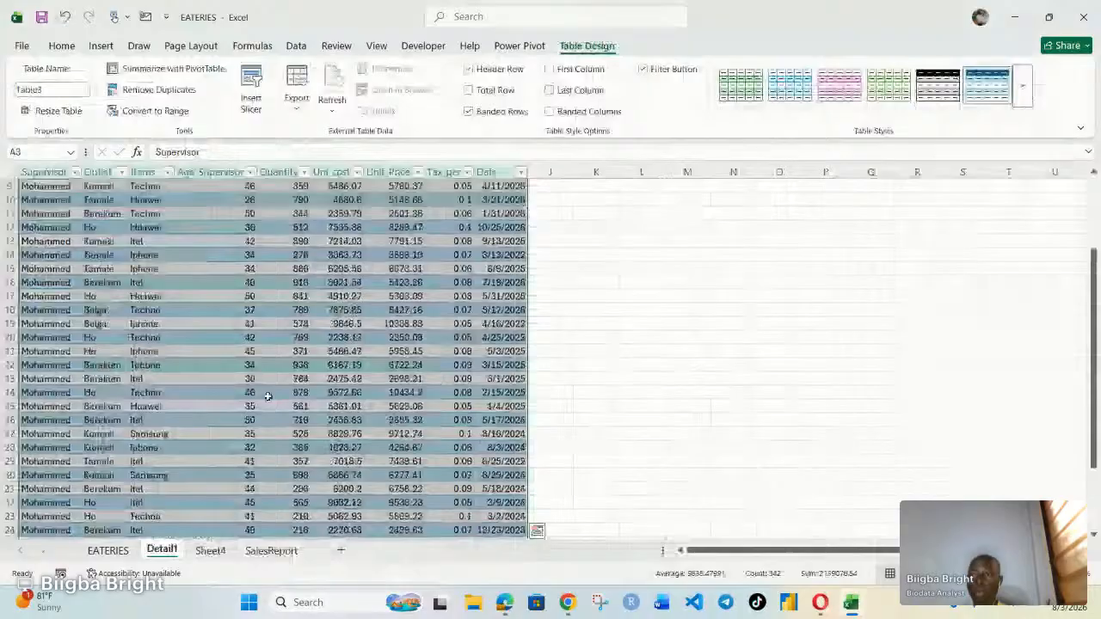
{"action": "scroll", "coordinate": [268, 396], "scroll_direction": "down", "scroll_amount": 7}
{"action": "scroll", "coordinate": [267, 397], "scroll_direction": "up", "scroll_amount": 10}
{"action": "left_click", "coordinate": [216, 324]}
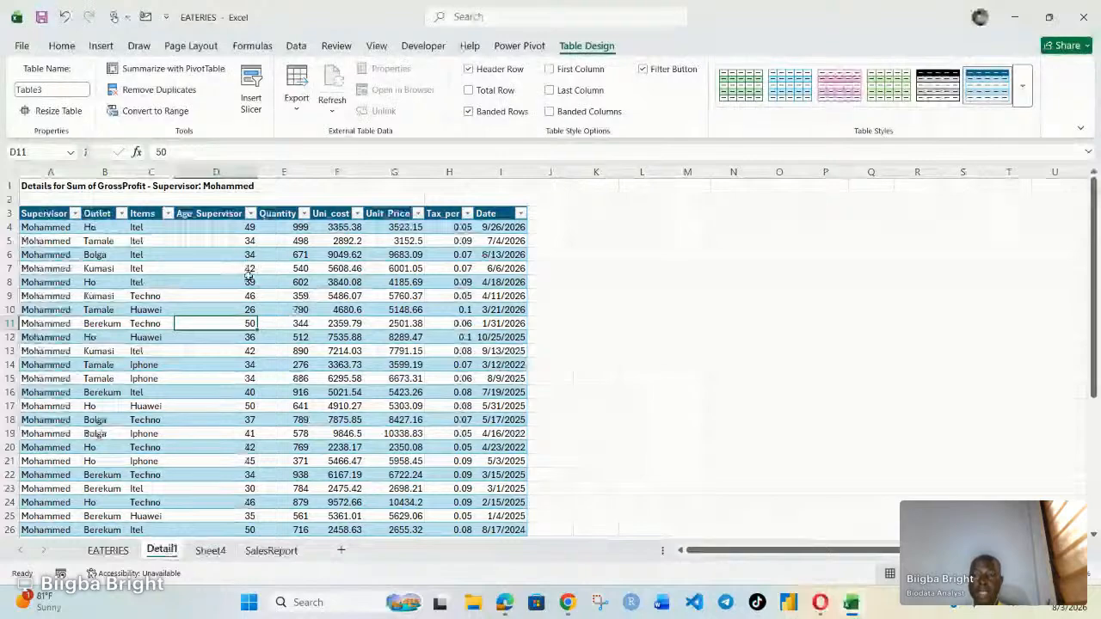
{"action": "scroll", "coordinate": [248, 284], "scroll_direction": "down", "scroll_amount": 10}
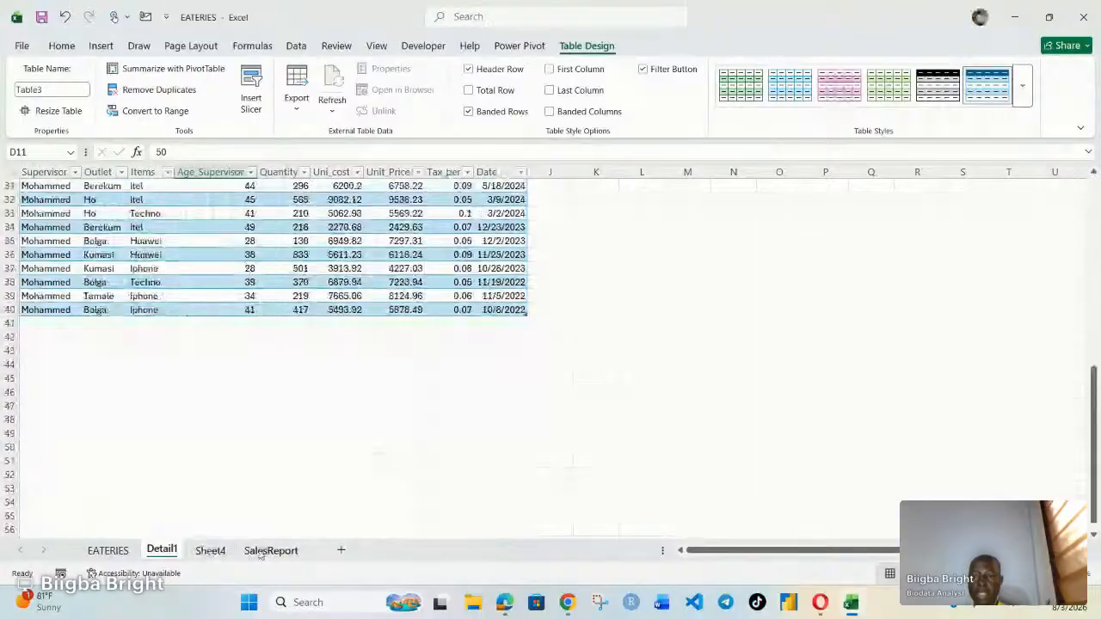
{"action": "left_click", "coordinate": [260, 551]}
{"action": "left_click", "coordinate": [210, 550]}
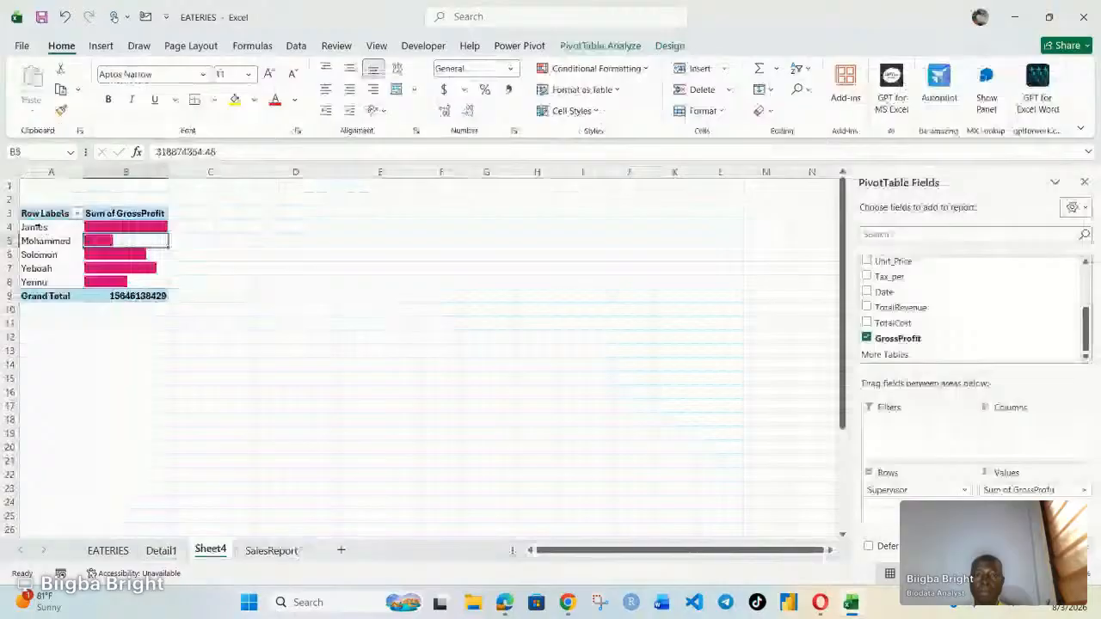
Step: Extract the records behind the first supervisor's gross profit in B4 to a new sheet, look through them and return to Sheet4
{"action": "double_click", "coordinate": [37, 227]}
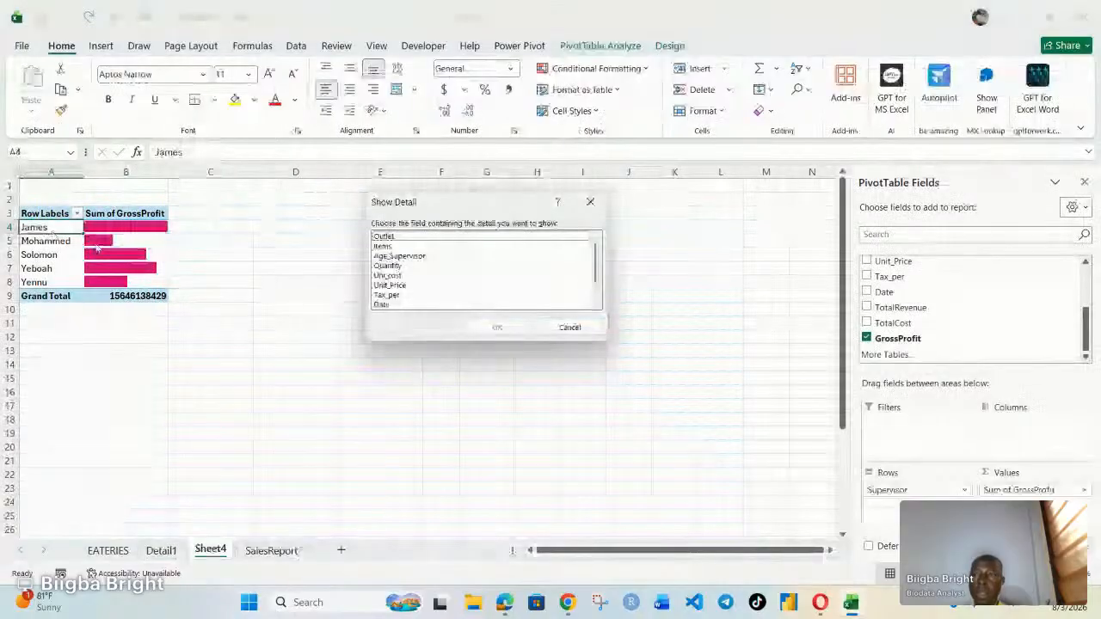
{"action": "left_click", "coordinate": [569, 327]}
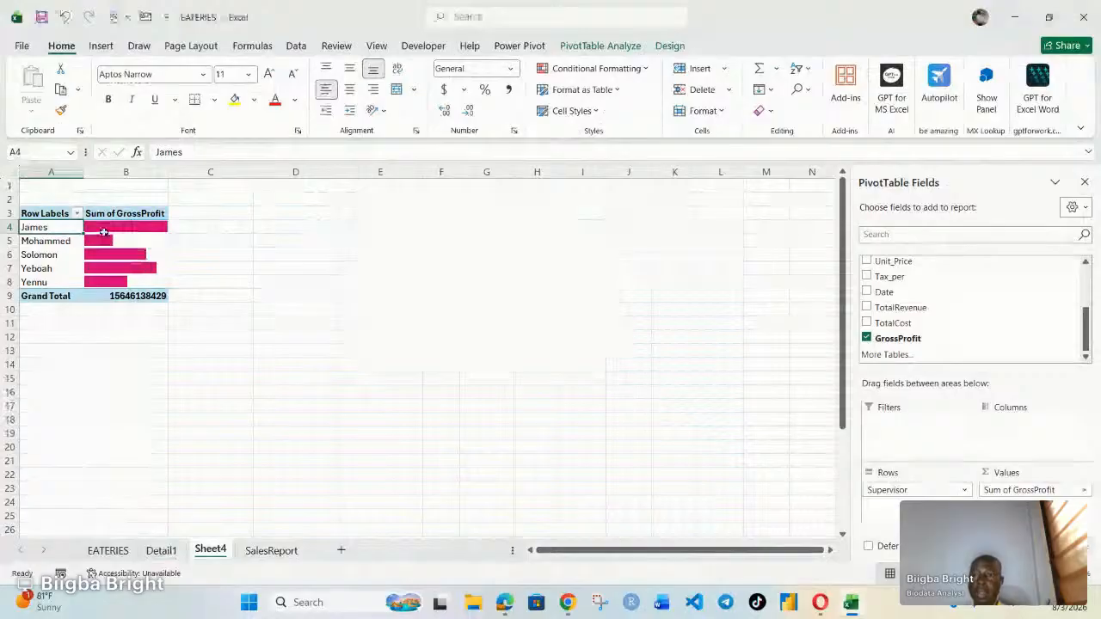
{"action": "double_click", "coordinate": [103, 233]}
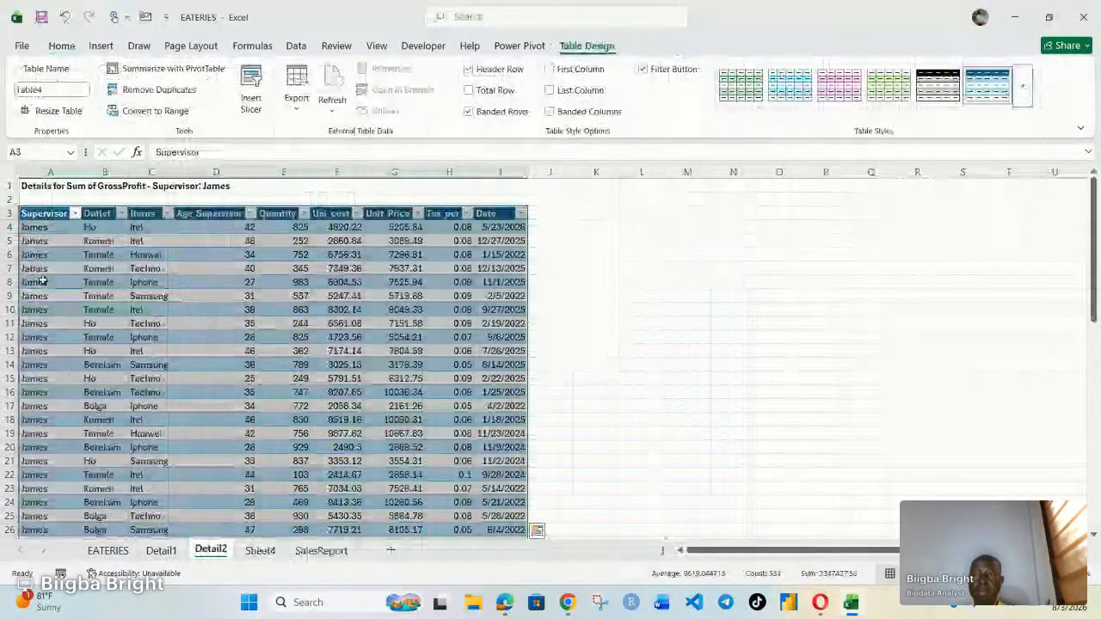
{"action": "scroll", "coordinate": [215, 322], "scroll_direction": "down", "scroll_amount": 4}
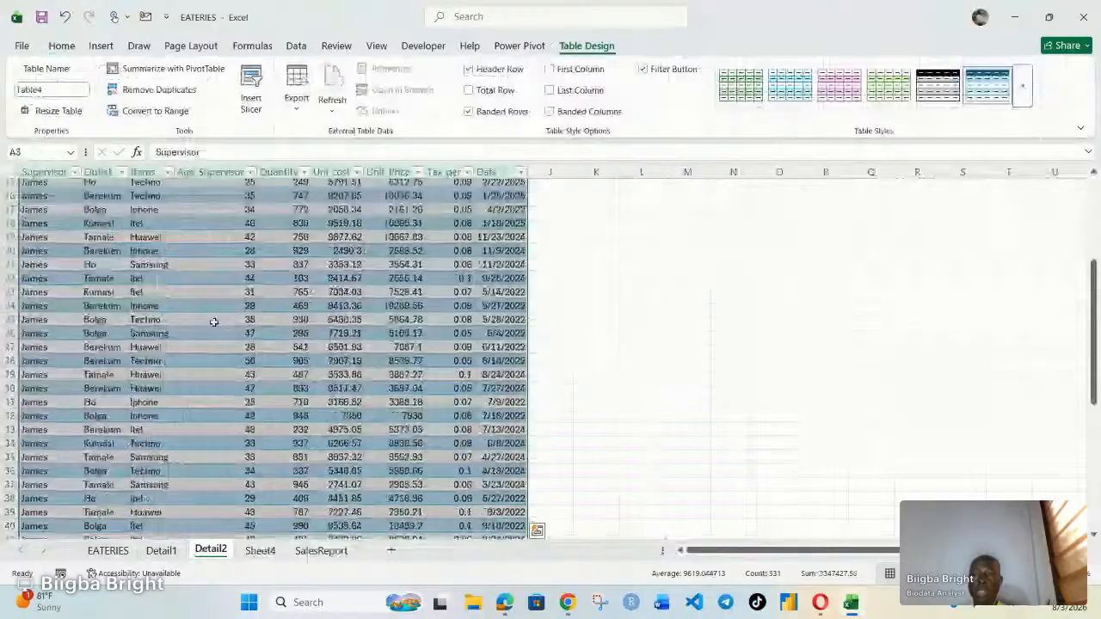
{"action": "scroll", "coordinate": [214, 321], "scroll_direction": "down", "scroll_amount": 6}
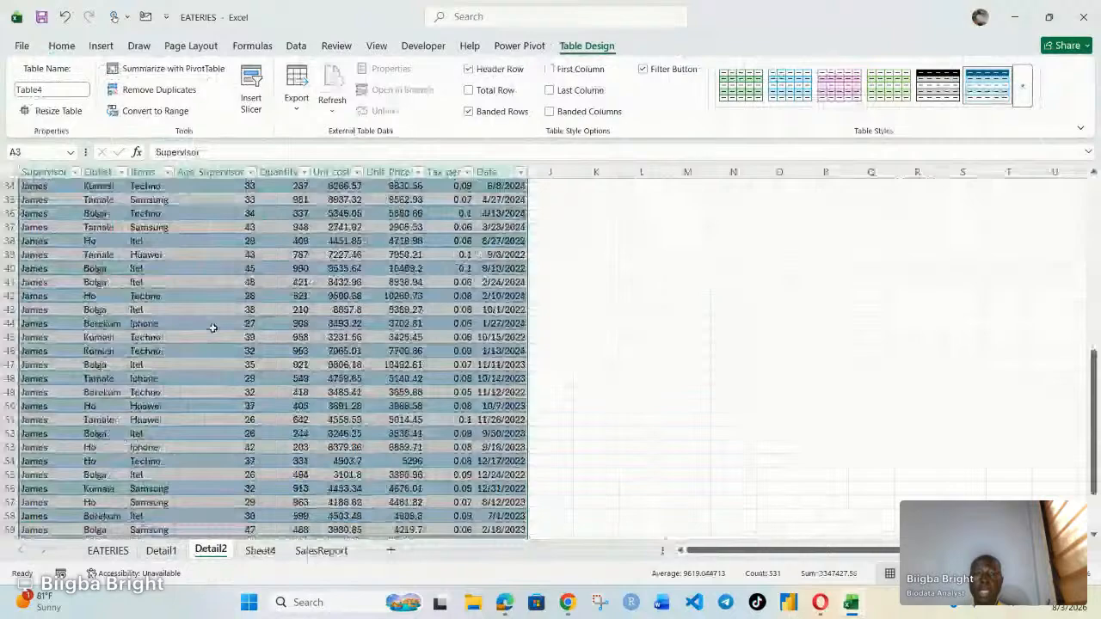
{"action": "scroll", "coordinate": [213, 327], "scroll_direction": "down", "scroll_amount": 5}
{"action": "scroll", "coordinate": [213, 328], "scroll_direction": "up", "scroll_amount": 5}
{"action": "left_click", "coordinate": [260, 551]}
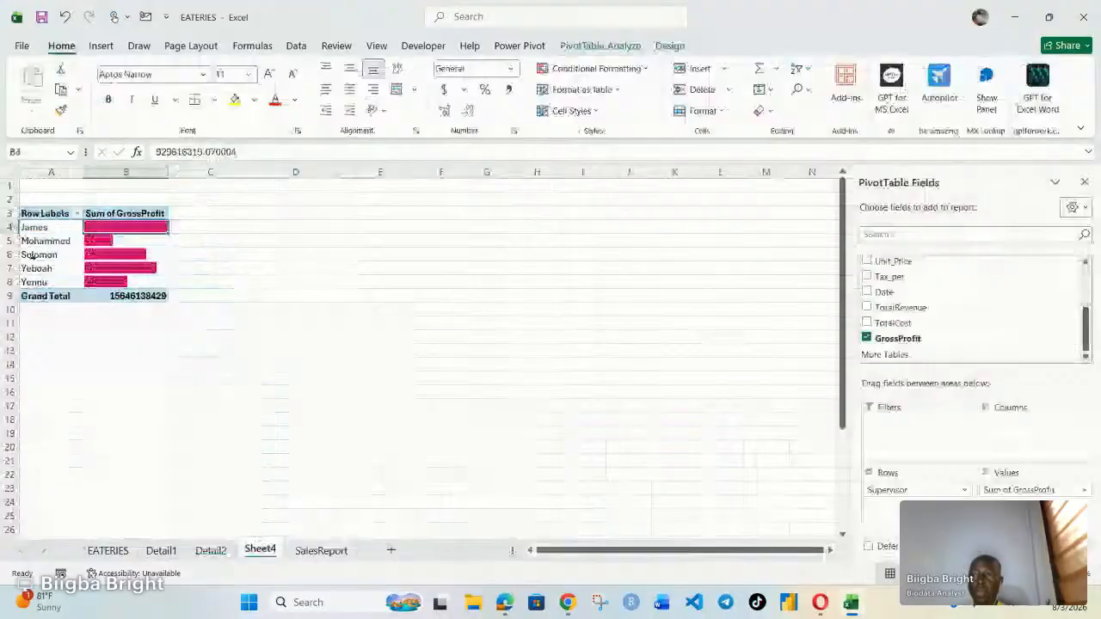
Step: Drill down into the gross profit values in B7 and B8 on separate detail sheets, returning to Sheet4 after each
{"action": "mouse_move", "coordinate": [105, 272]}
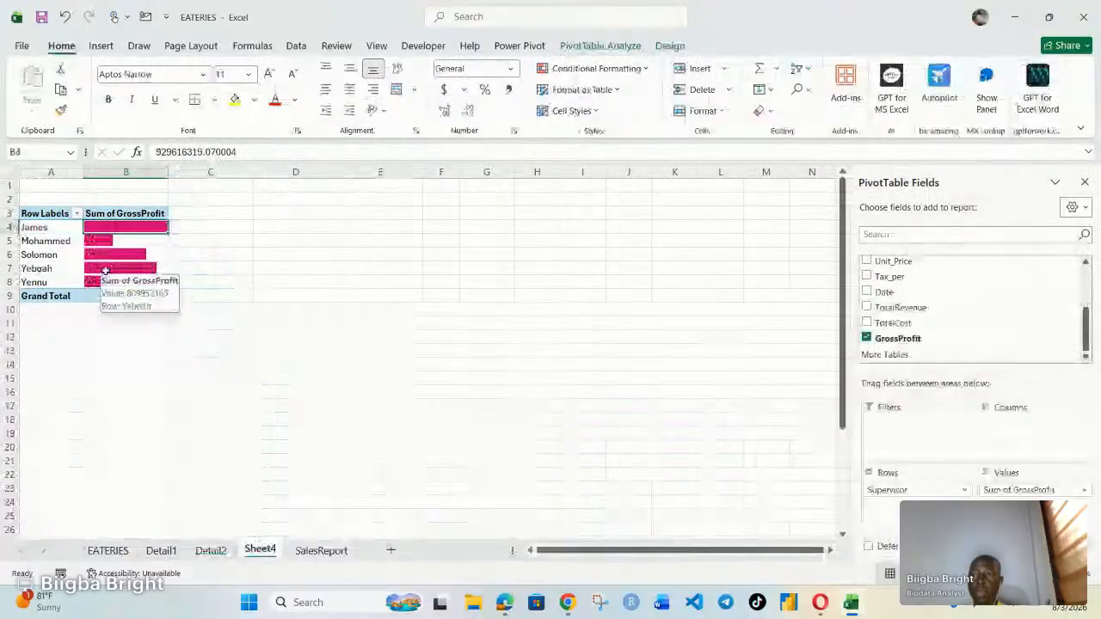
{"action": "double_click", "coordinate": [105, 272]}
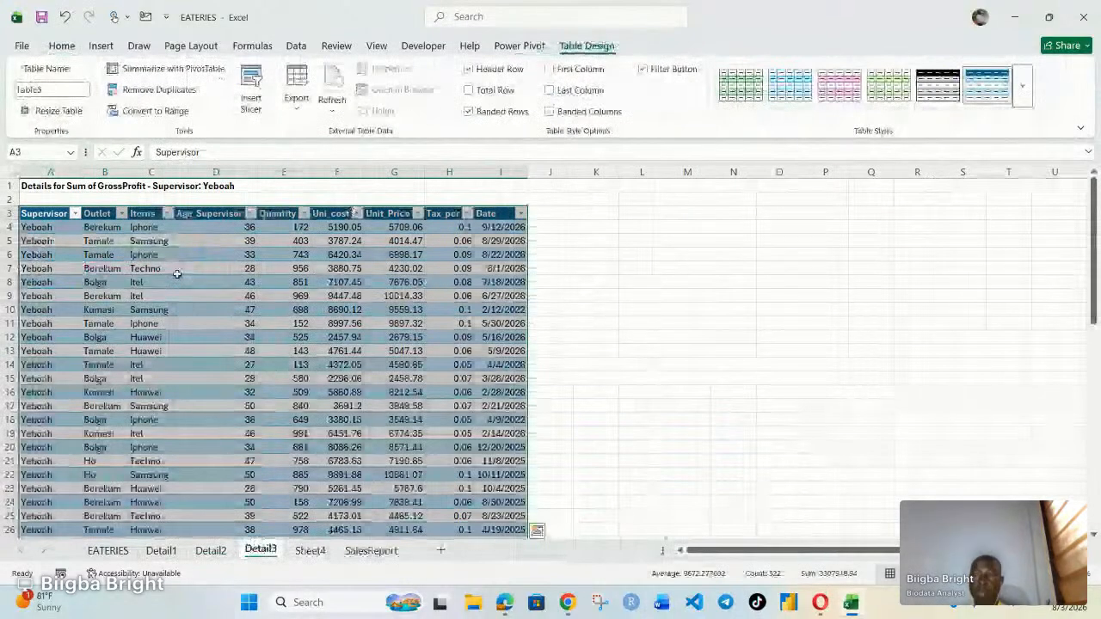
{"action": "scroll", "coordinate": [294, 401], "scroll_direction": "down", "scroll_amount": 5}
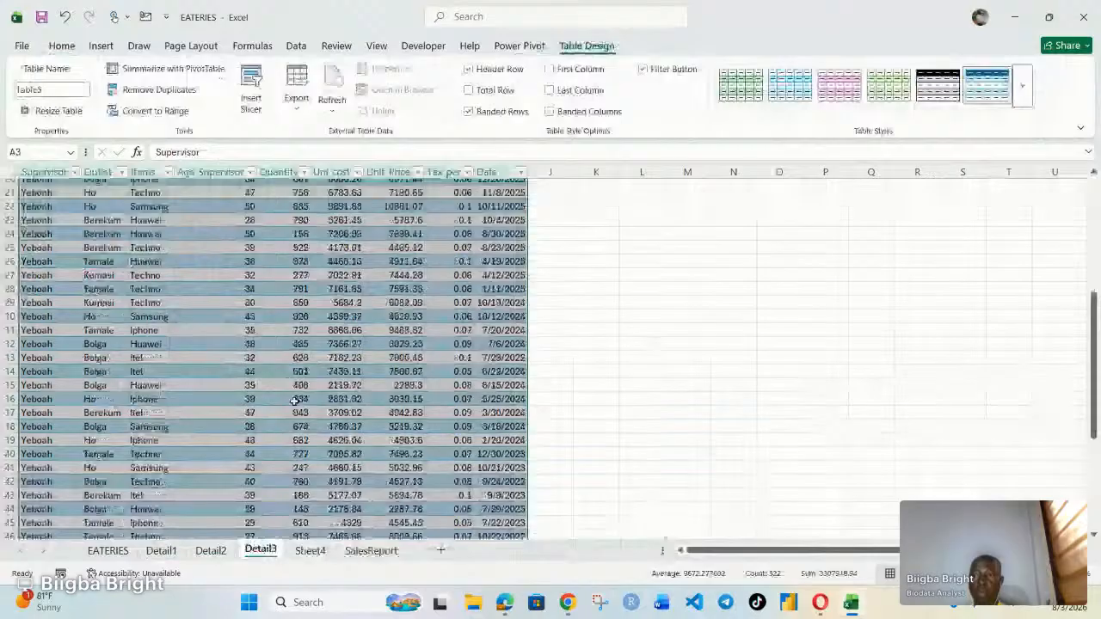
{"action": "left_click", "coordinate": [311, 551]}
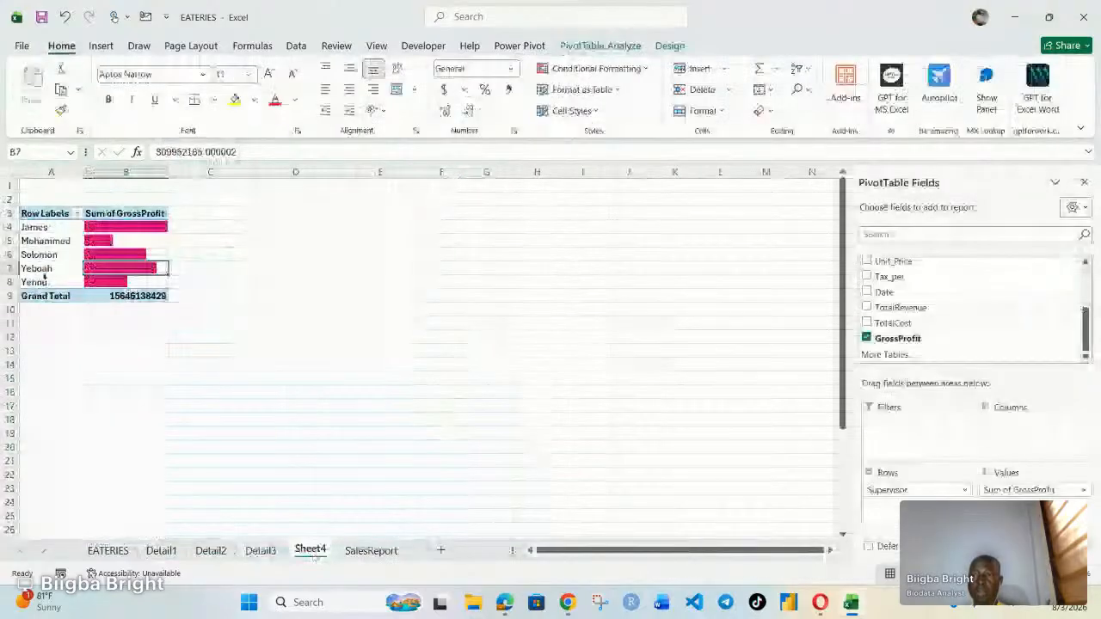
{"action": "double_click", "coordinate": [120, 282]}
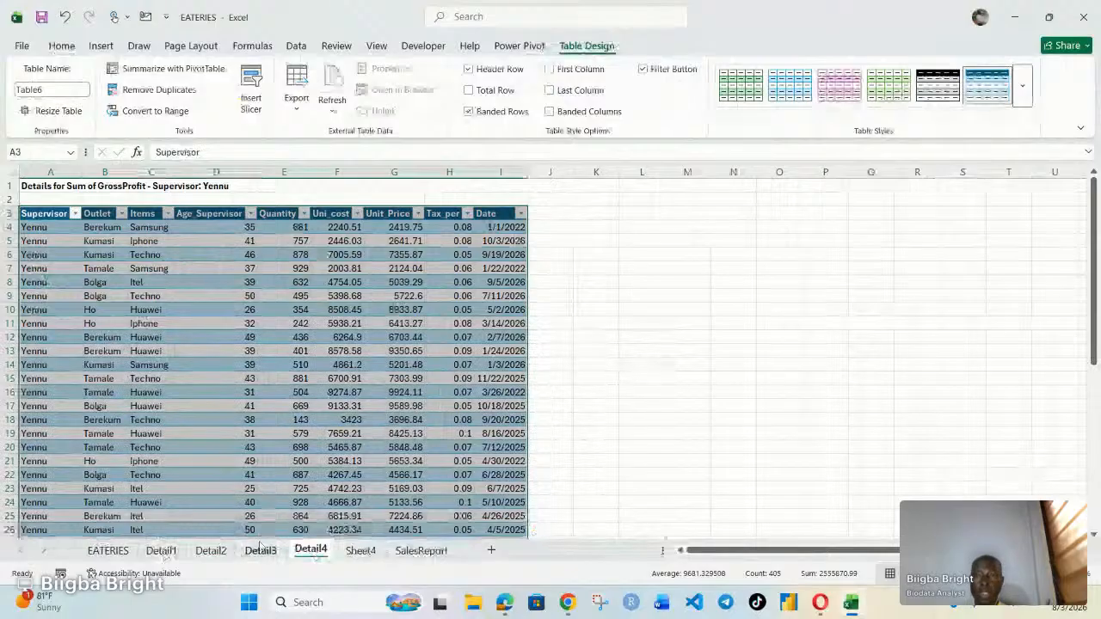
{"action": "left_click", "coordinate": [361, 551]}
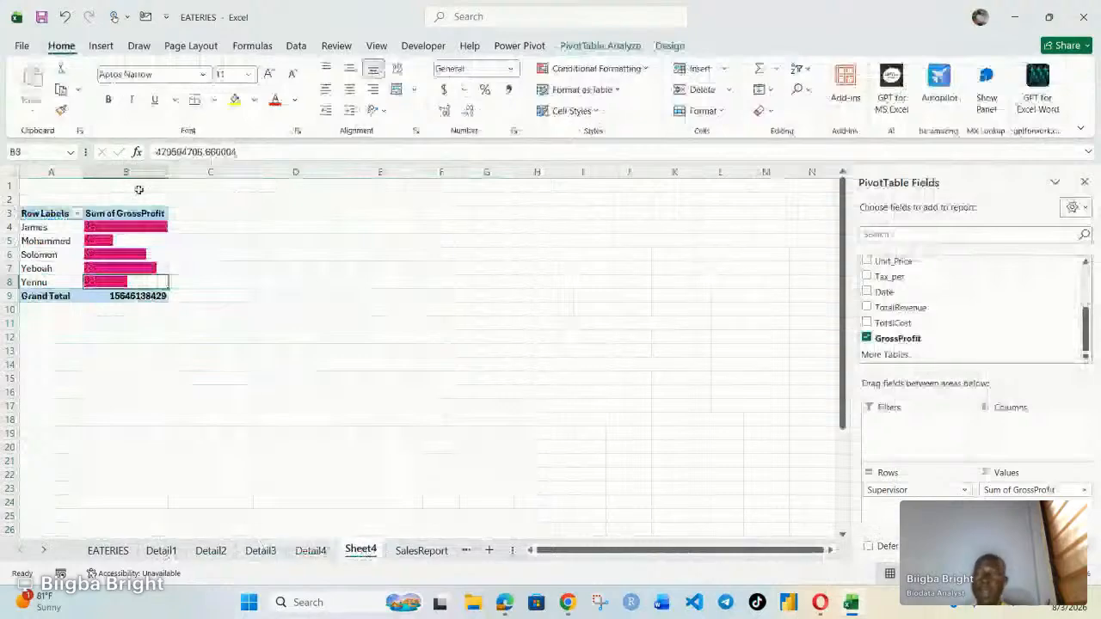
{"action": "left_click", "coordinate": [115, 241]}
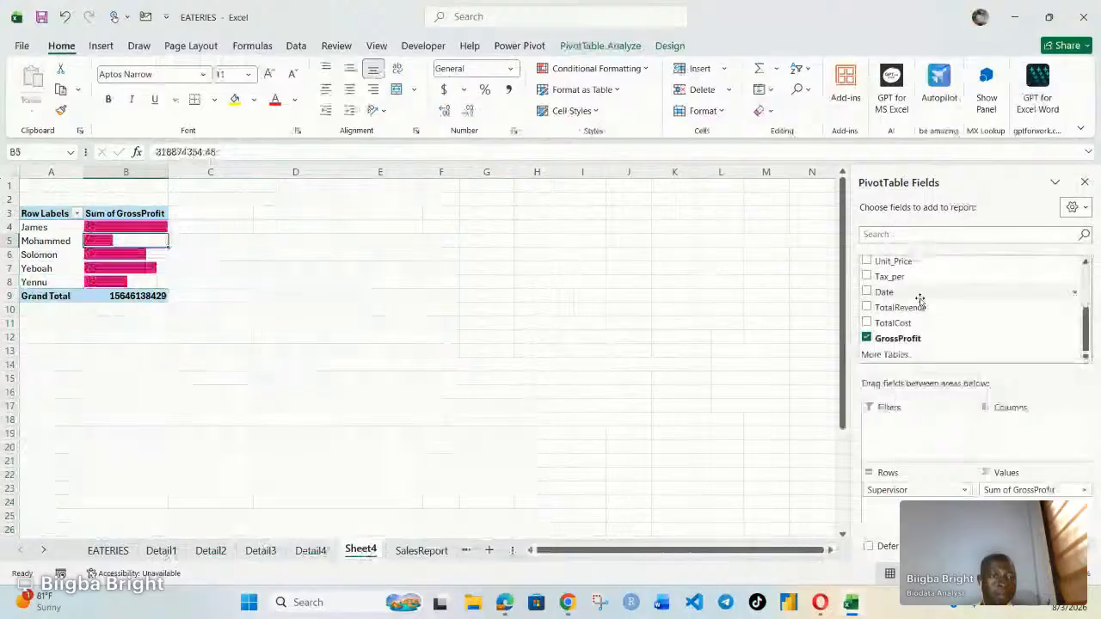
{"action": "scroll", "coordinate": [920, 299], "scroll_direction": "up", "scroll_amount": 2}
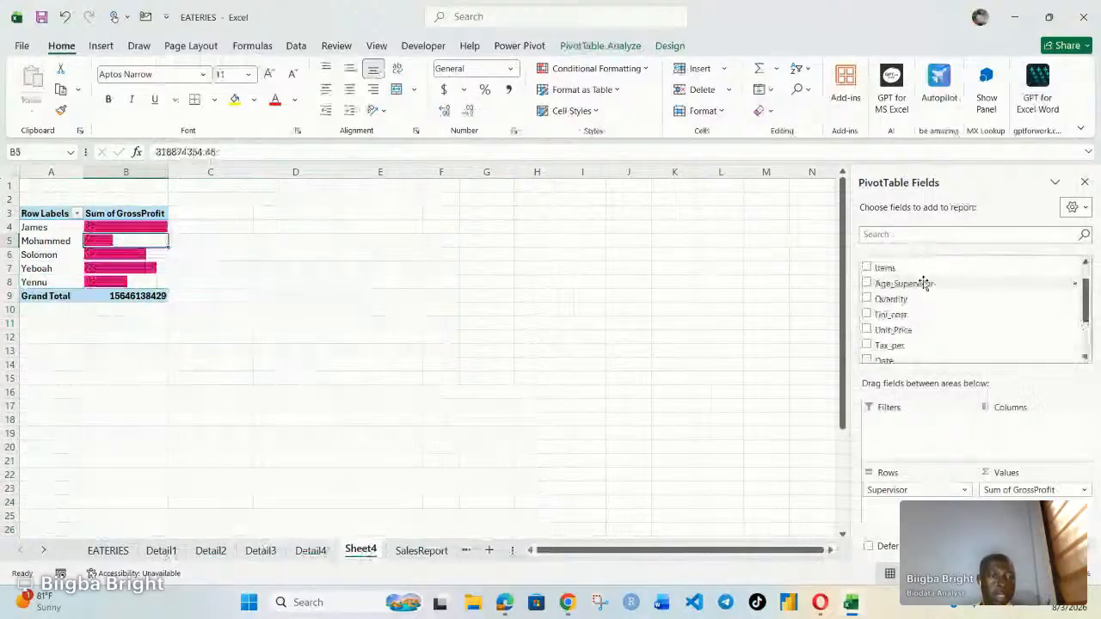
{"action": "left_click", "coordinate": [911, 284]}
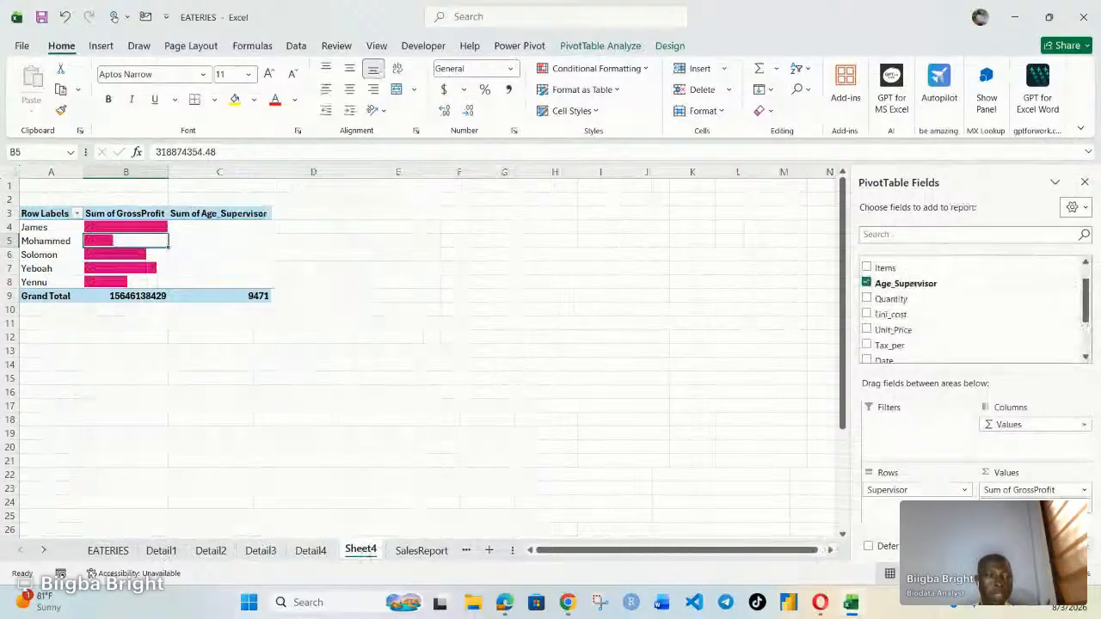
{"action": "key", "text": "ctrl+z"}
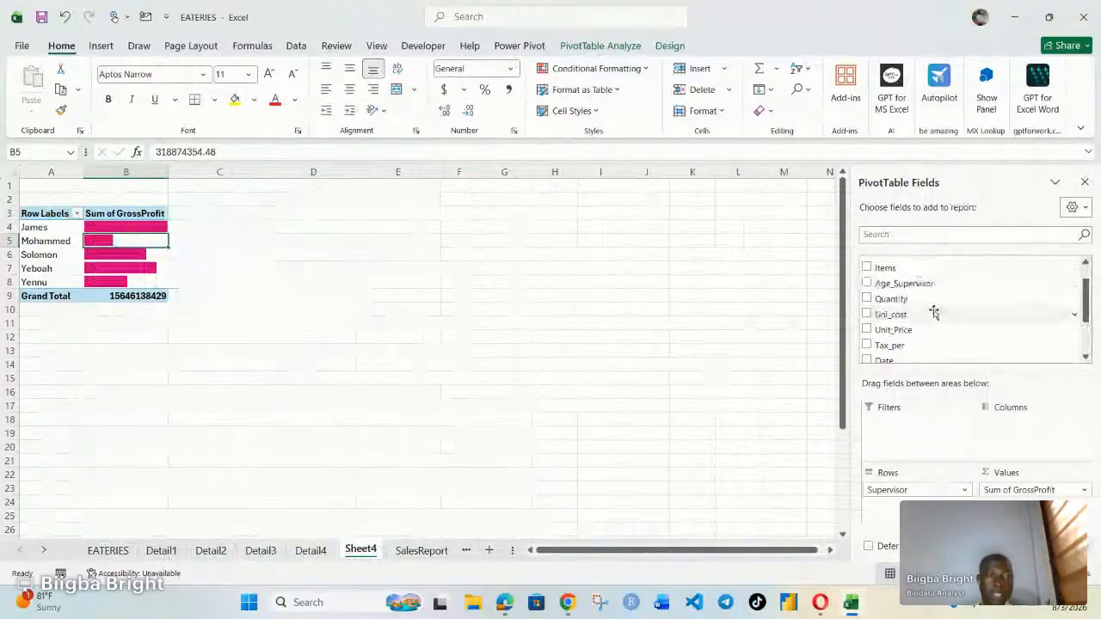
Step: Add the Date field to the PivotTable's rows below Supervisor and review the yearly gross profit breakdown
{"action": "scroll", "coordinate": [934, 312], "scroll_direction": "down", "scroll_amount": 3}
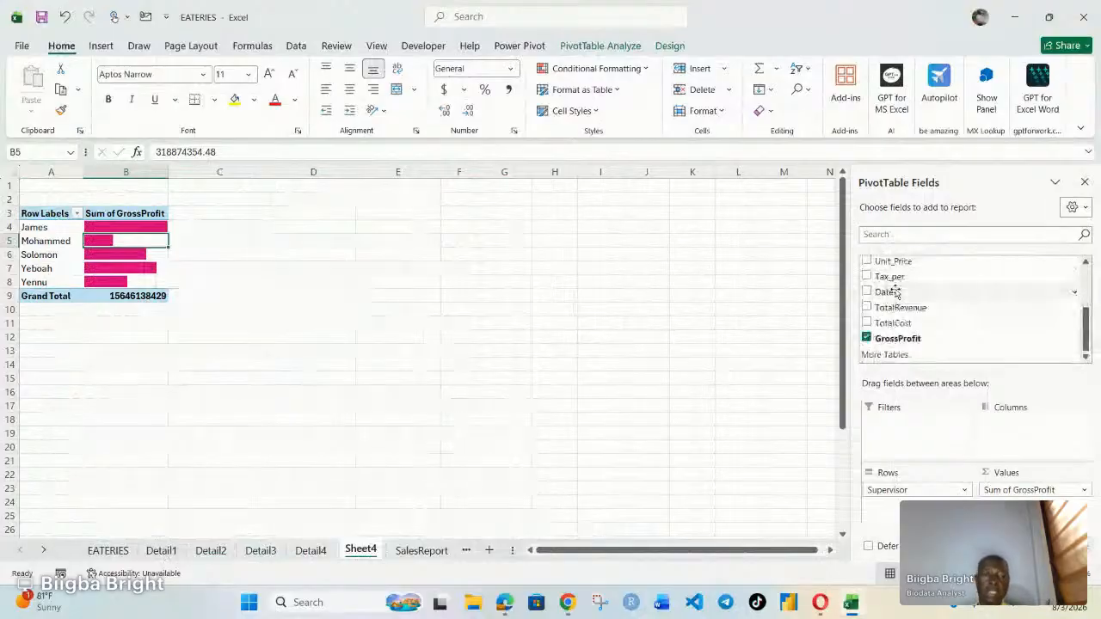
{"action": "left_click_drag", "start_coordinate": [901, 292], "coordinate": [887, 505]}
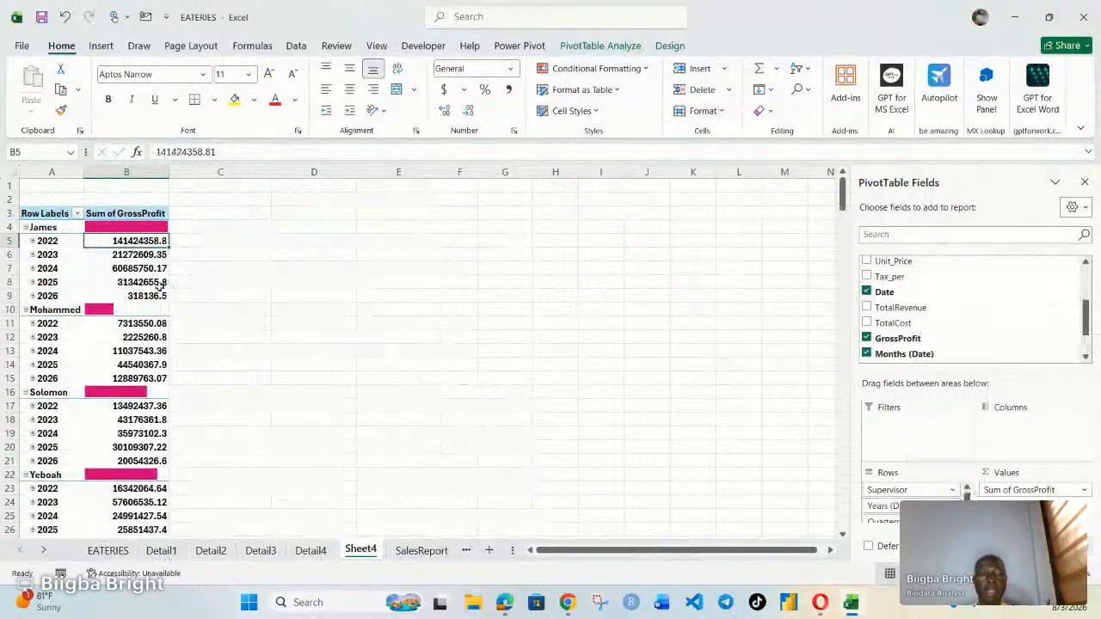
{"action": "mouse_move", "coordinate": [159, 286]}
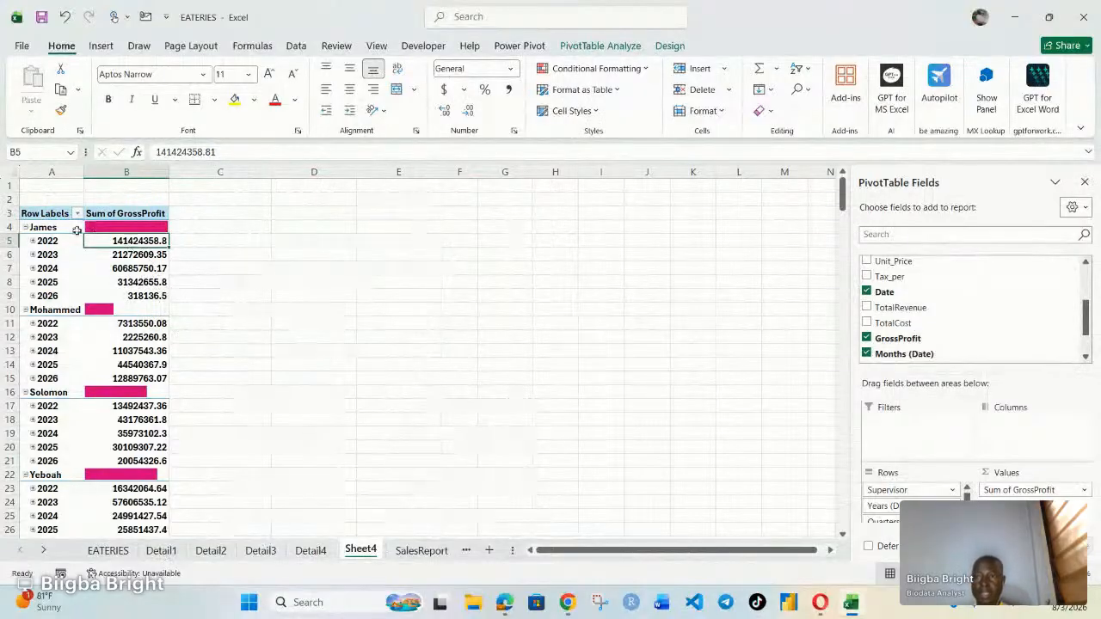
{"action": "scroll", "coordinate": [229, 292], "scroll_direction": "down", "scroll_amount": 7}
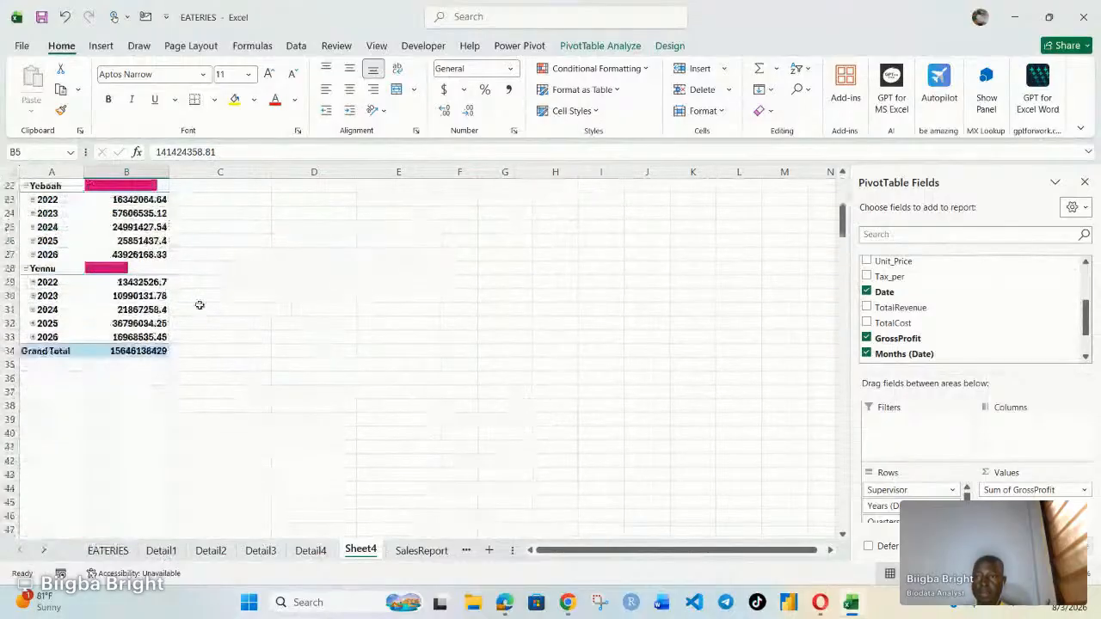
Step: Check the field settings of the Months (Date) and Date row fields, leaving both unchanged
{"action": "scroll", "coordinate": [199, 305], "scroll_direction": "up", "scroll_amount": 2}
{"action": "scroll", "coordinate": [94, 301], "scroll_direction": "up", "scroll_amount": 1}
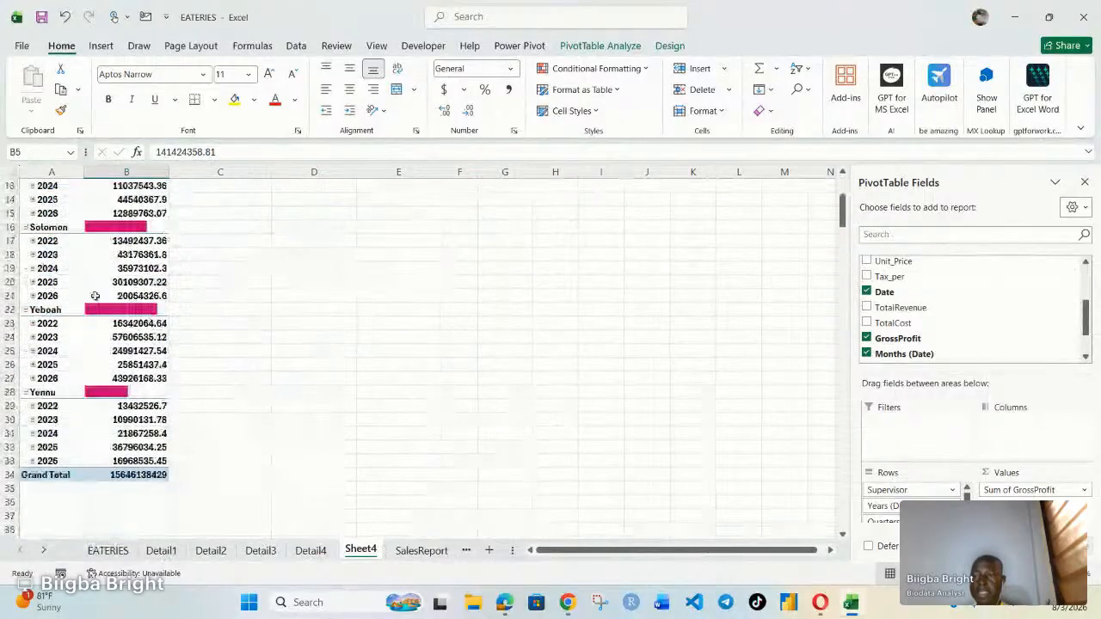
{"action": "scroll", "coordinate": [52, 323], "scroll_direction": "up", "scroll_amount": 4}
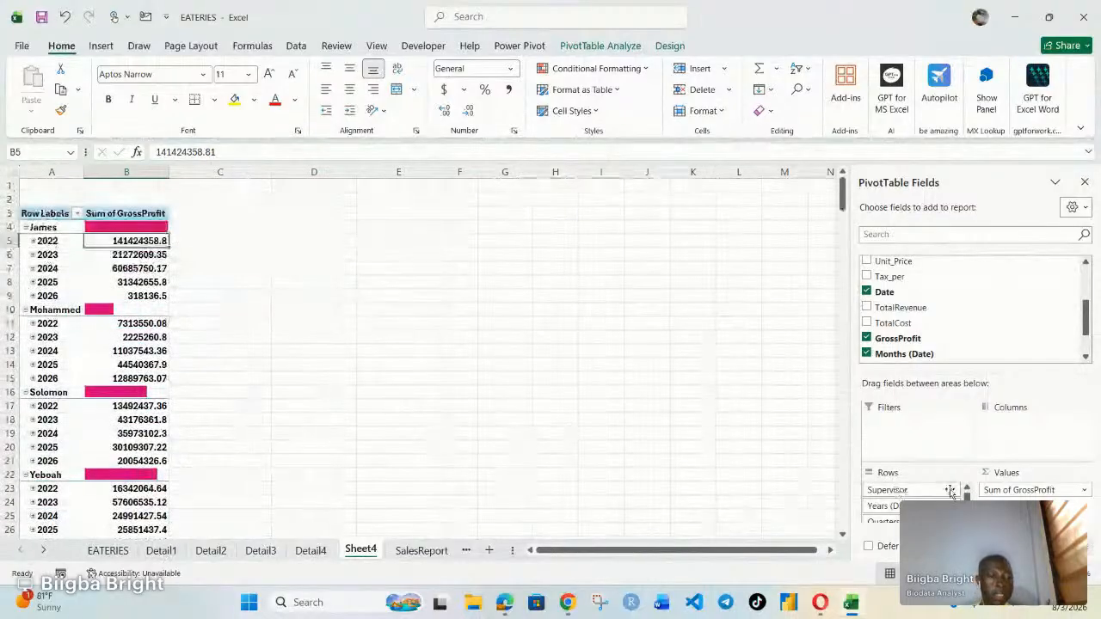
{"action": "scroll", "coordinate": [950, 492], "scroll_direction": "down", "scroll_amount": 1}
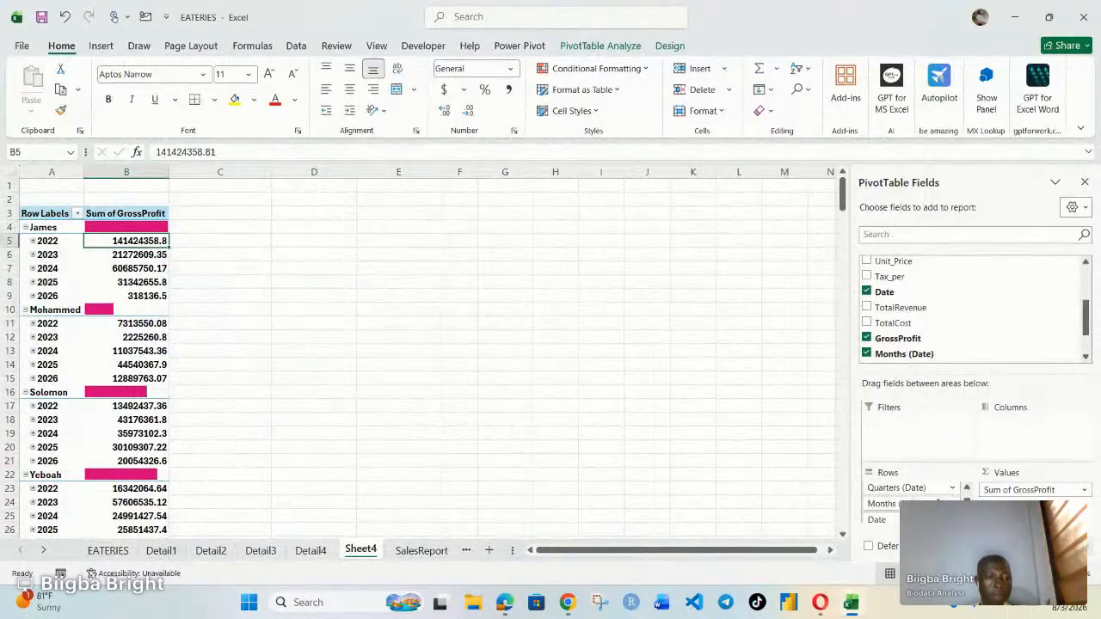
{"action": "left_click", "coordinate": [952, 504]}
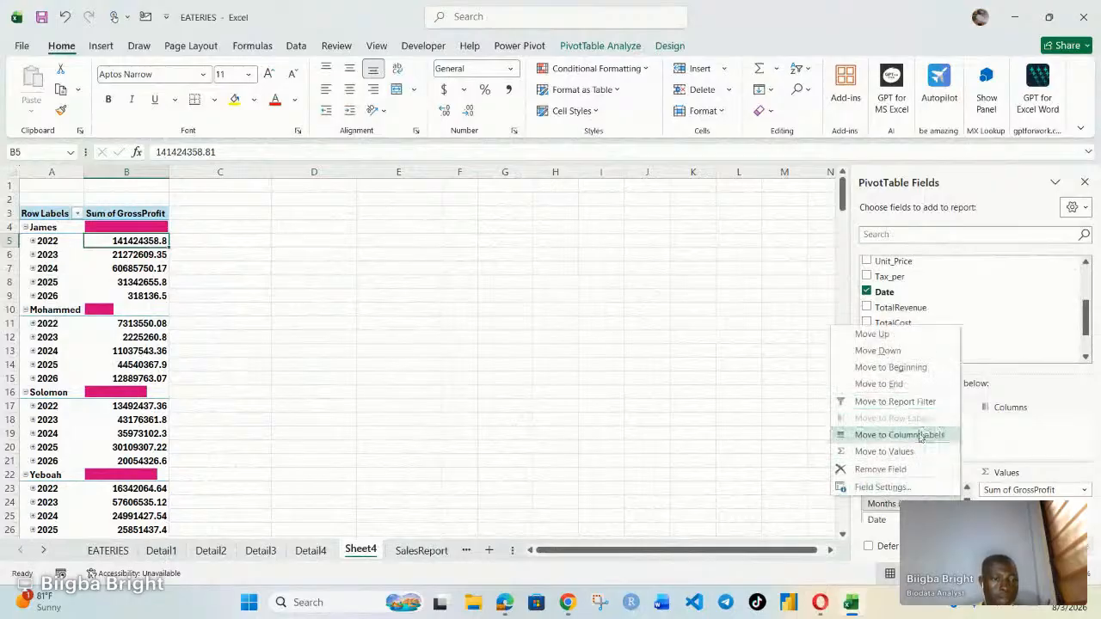
{"action": "left_click", "coordinate": [884, 487]}
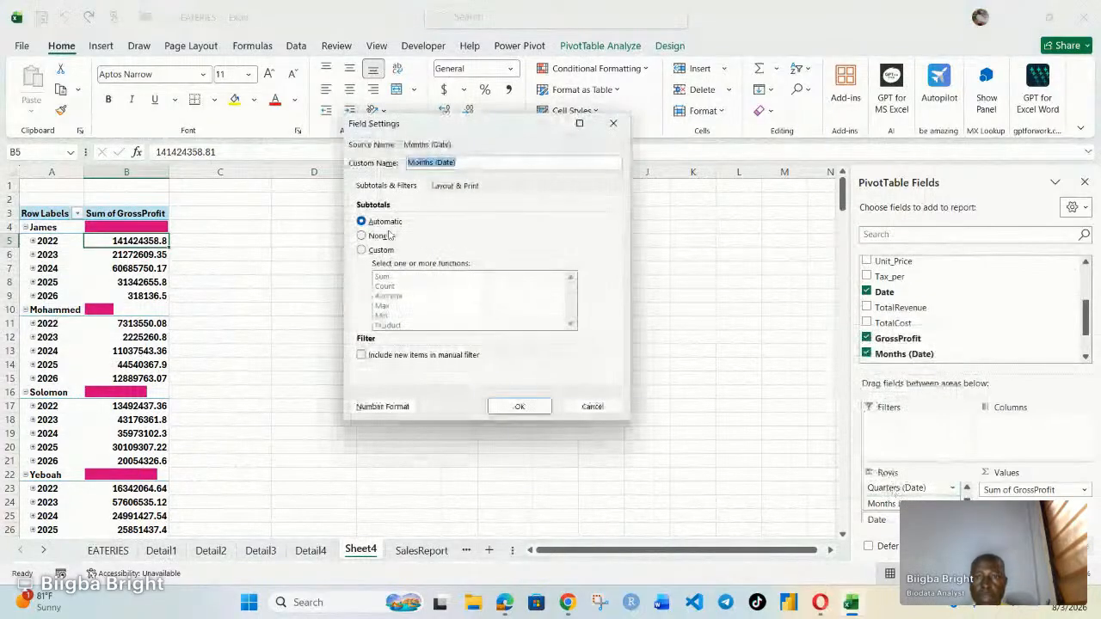
{"action": "left_click", "coordinate": [585, 406]}
{"action": "left_click", "coordinate": [952, 520]}
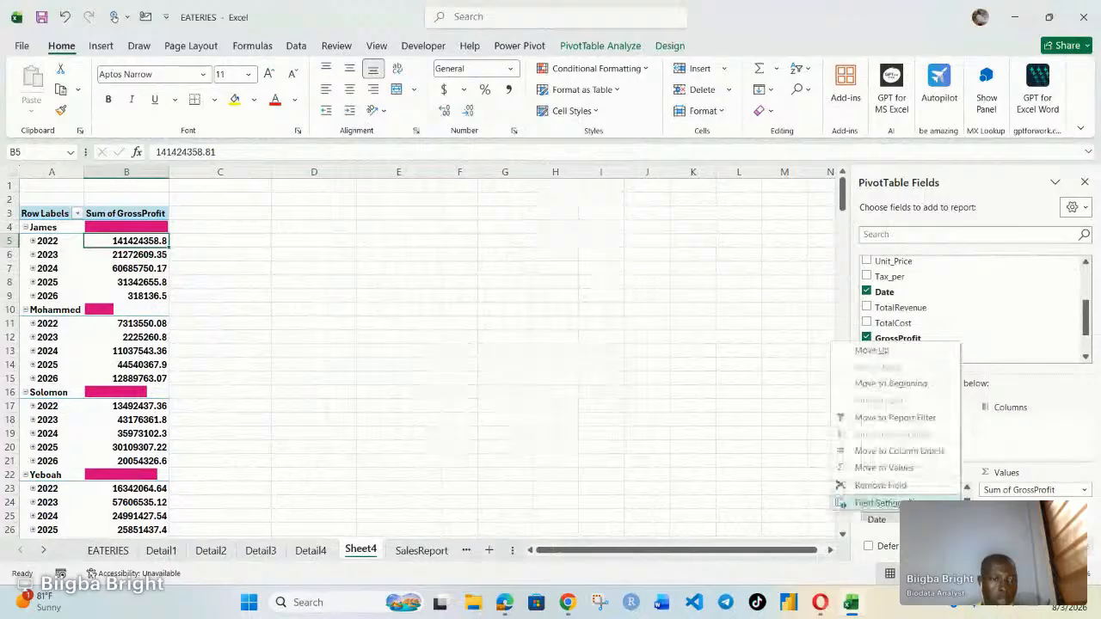
{"action": "left_click", "coordinate": [886, 503]}
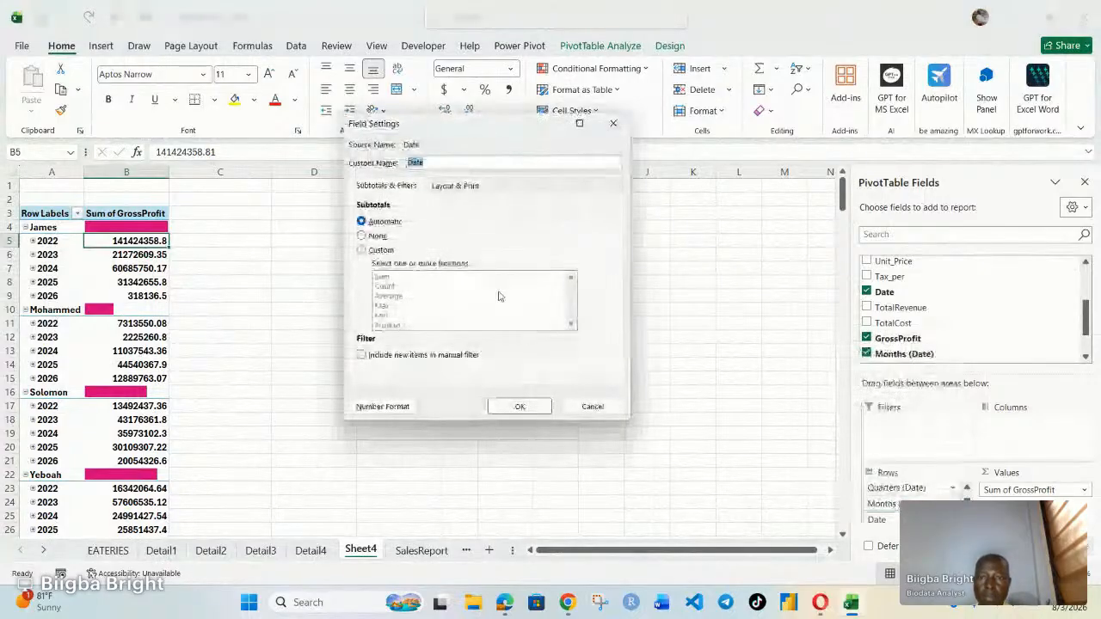
{"action": "left_click", "coordinate": [592, 406]}
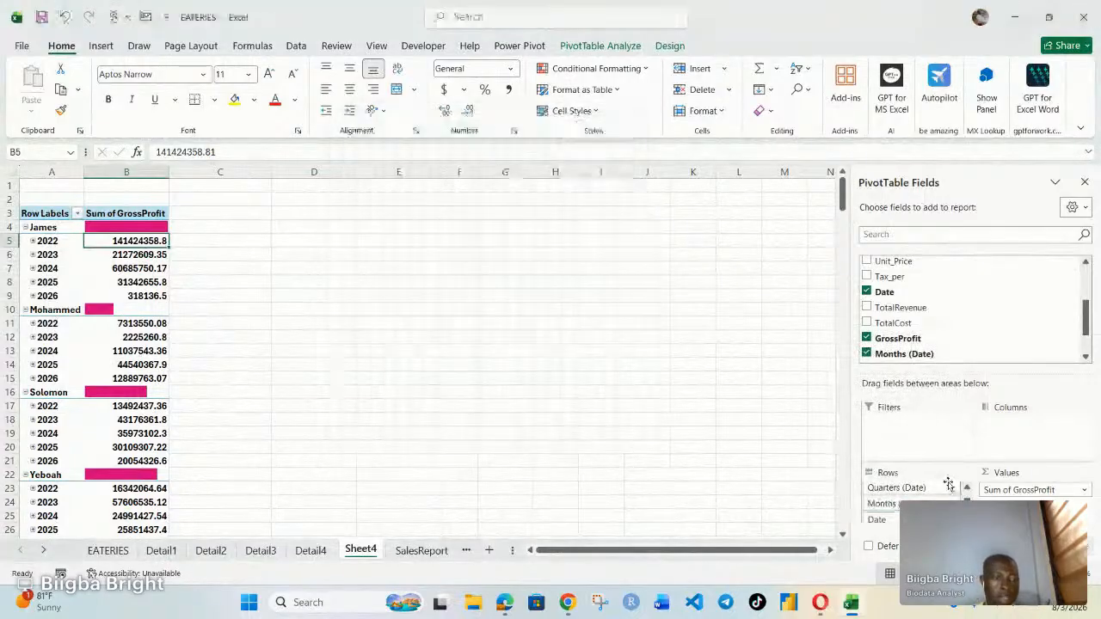
Step: Inspect the field settings of the Quarters (Date) row field and leave them without changes
{"action": "left_click", "coordinate": [951, 518]}
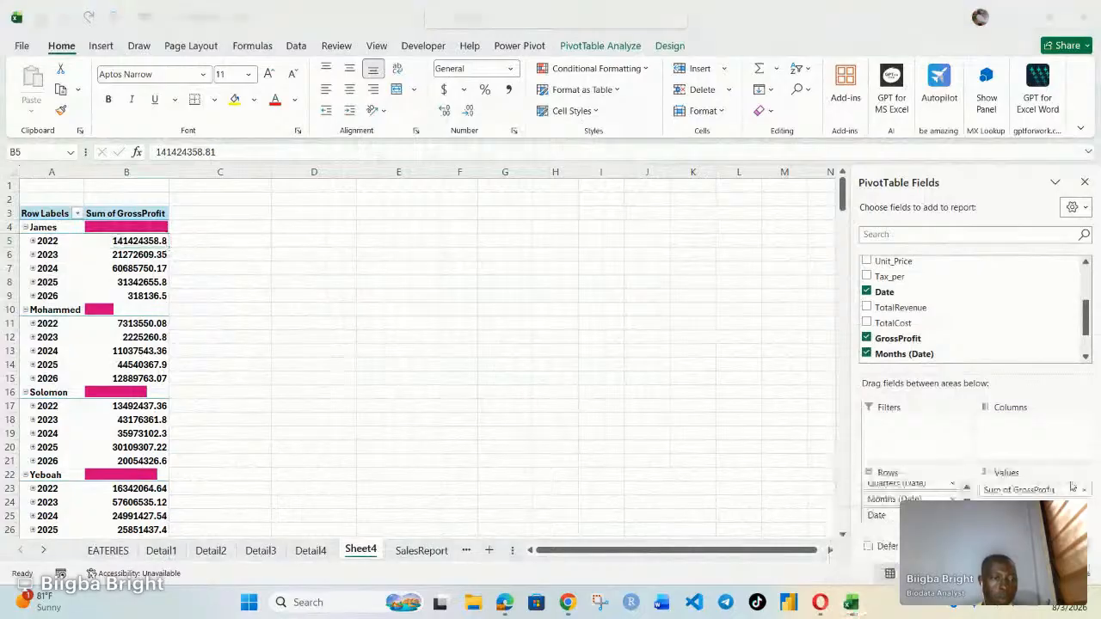
{"action": "scroll", "coordinate": [953, 488], "scroll_direction": "up", "scroll_amount": 2}
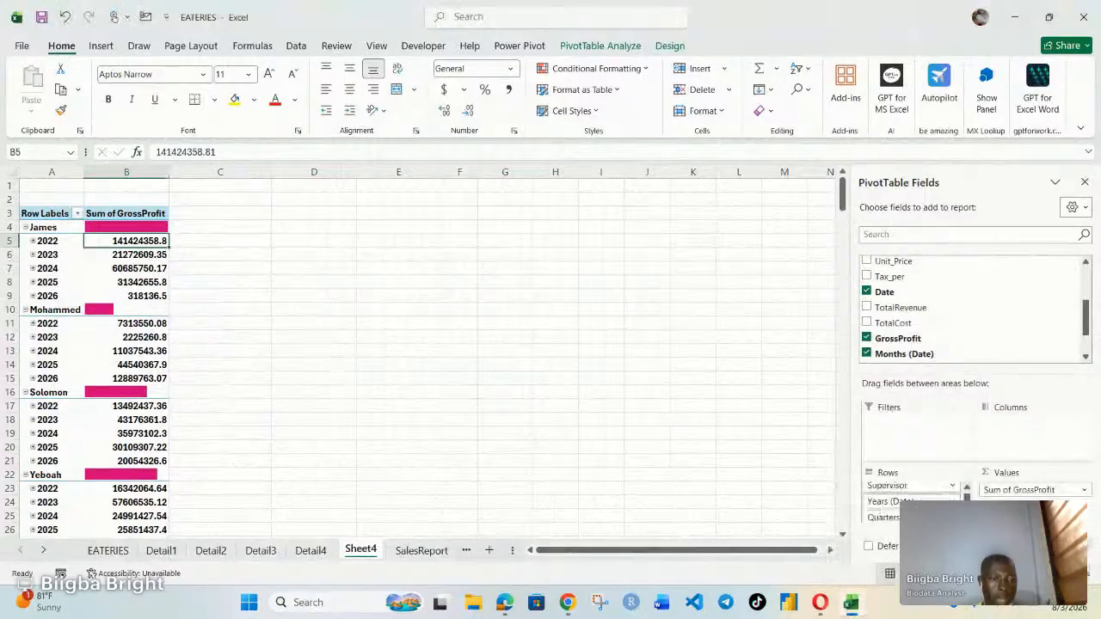
{"action": "left_click", "coordinate": [952, 517]}
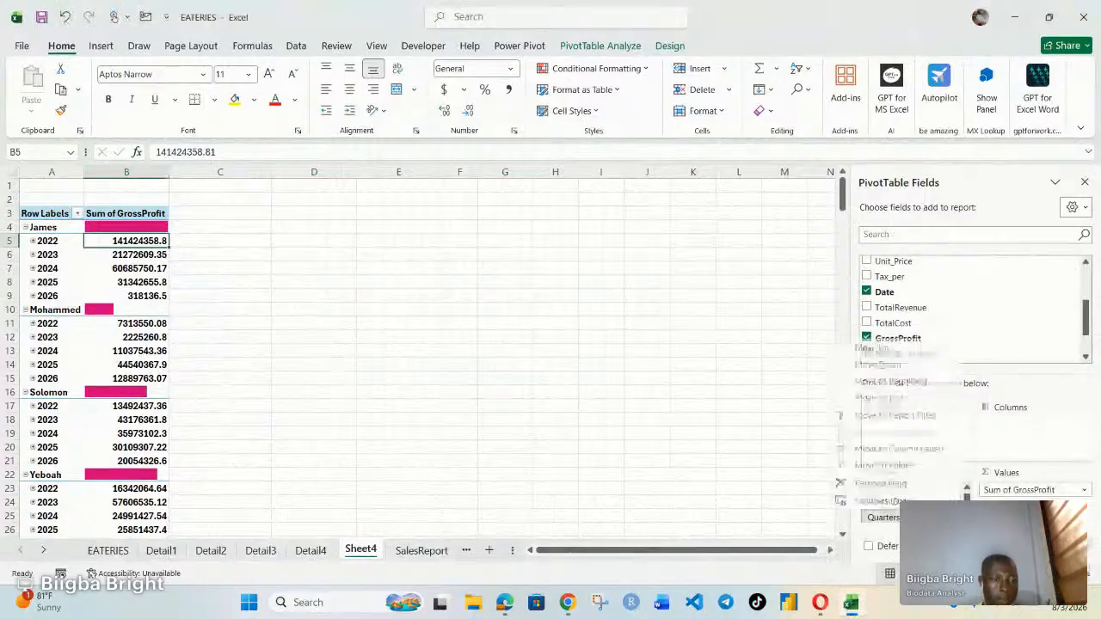
{"action": "left_click", "coordinate": [892, 484]}
{"action": "left_click", "coordinate": [952, 517]}
{"action": "left_click", "coordinate": [893, 484]}
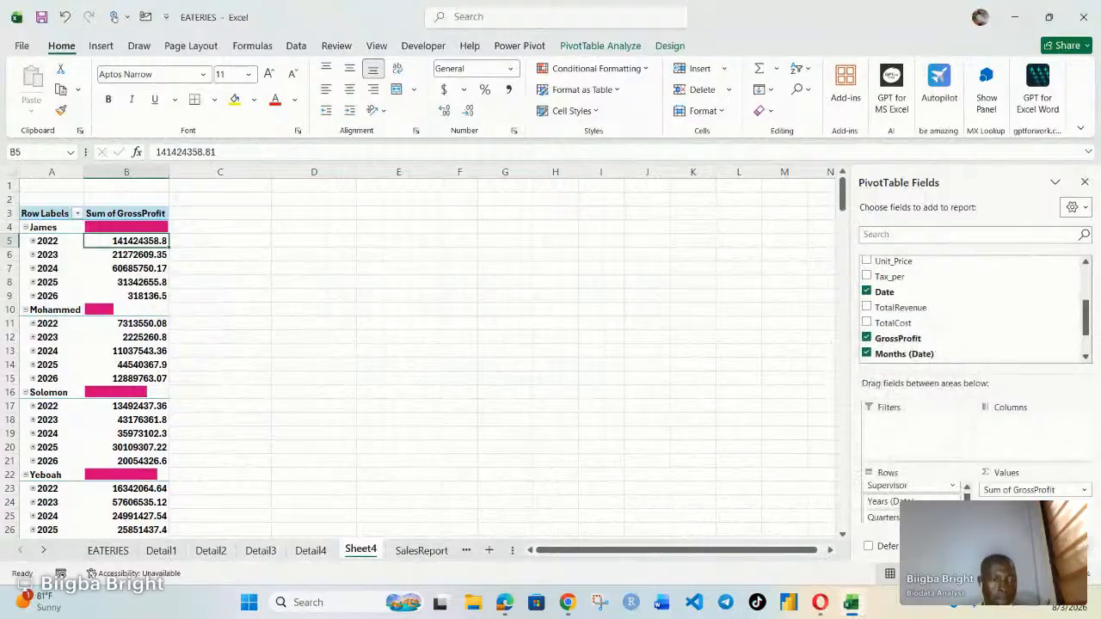
{"action": "left_click", "coordinate": [952, 517]}
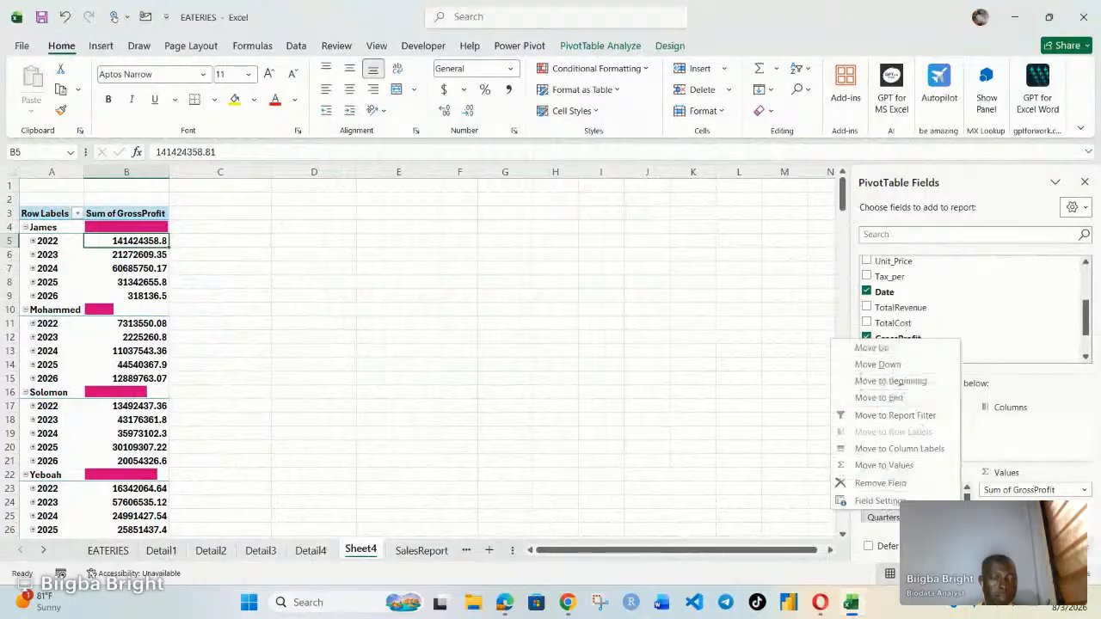
{"action": "left_click", "coordinate": [879, 500]}
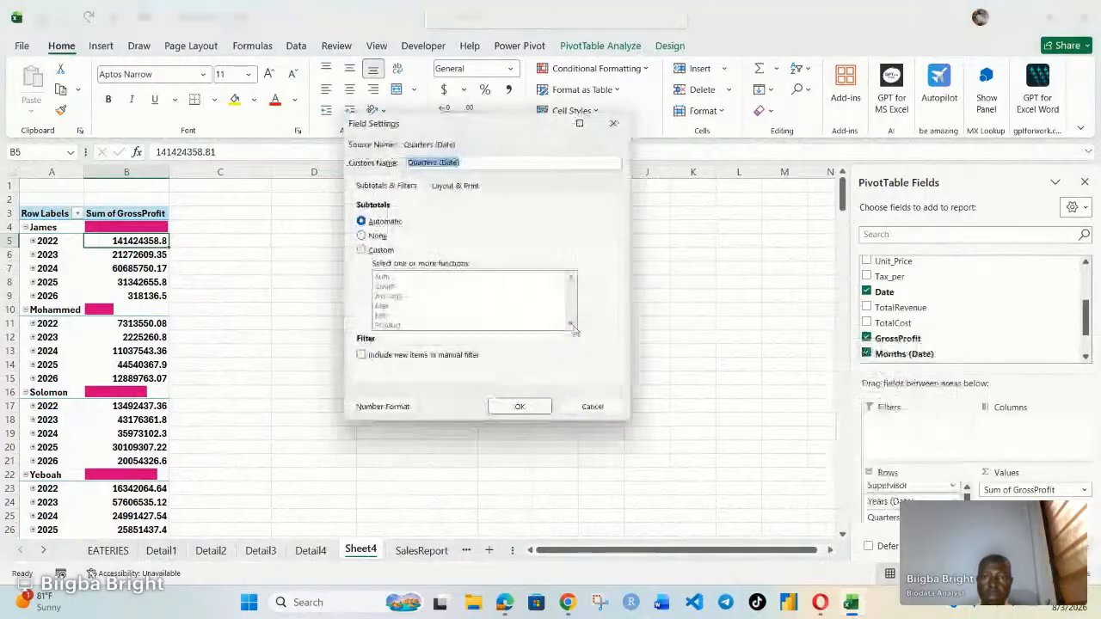
{"action": "left_click", "coordinate": [592, 407]}
Step: Expand the 2022 rows into quarters and review the quarterly gross profit for every supervisor
{"action": "left_click", "coordinate": [32, 323]}
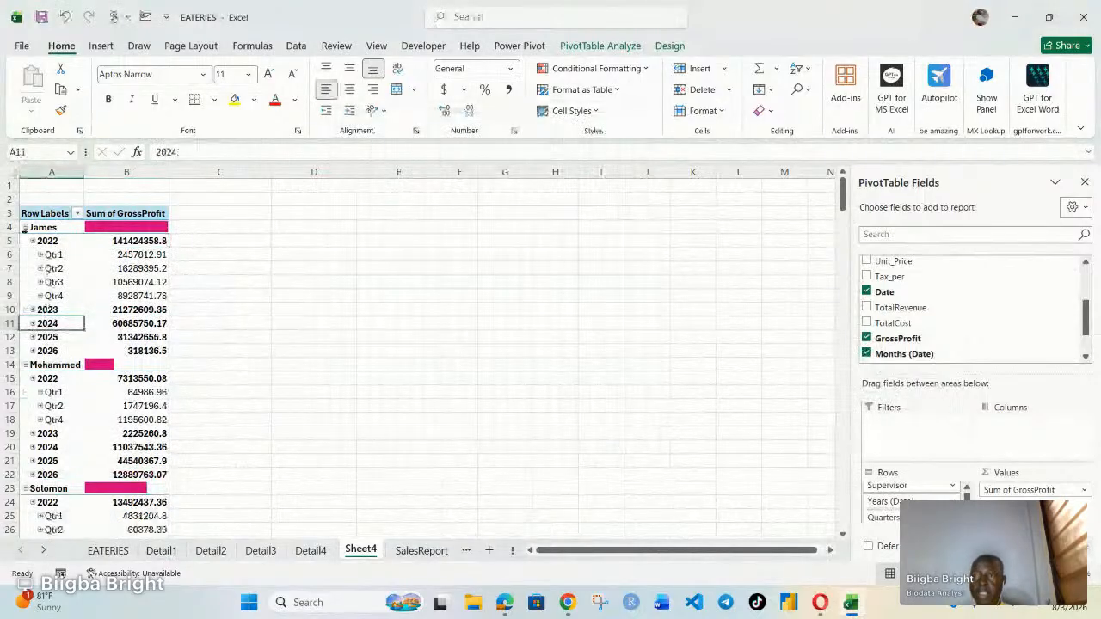
{"action": "scroll", "coordinate": [59, 337], "scroll_direction": "down", "scroll_amount": 9}
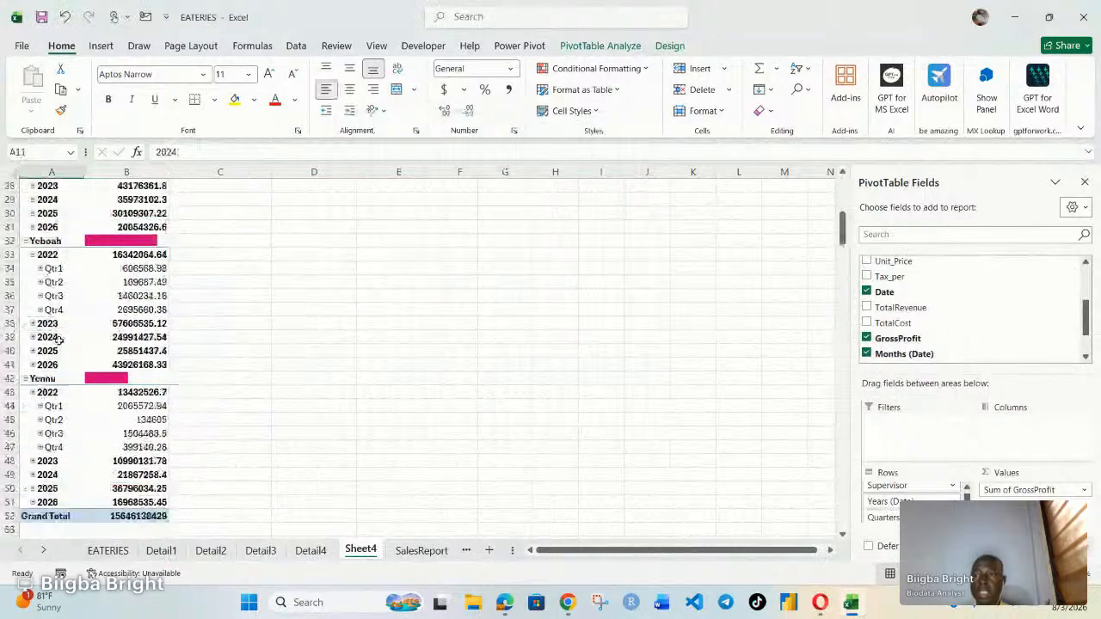
{"action": "scroll", "coordinate": [58, 337], "scroll_direction": "down", "scroll_amount": 2}
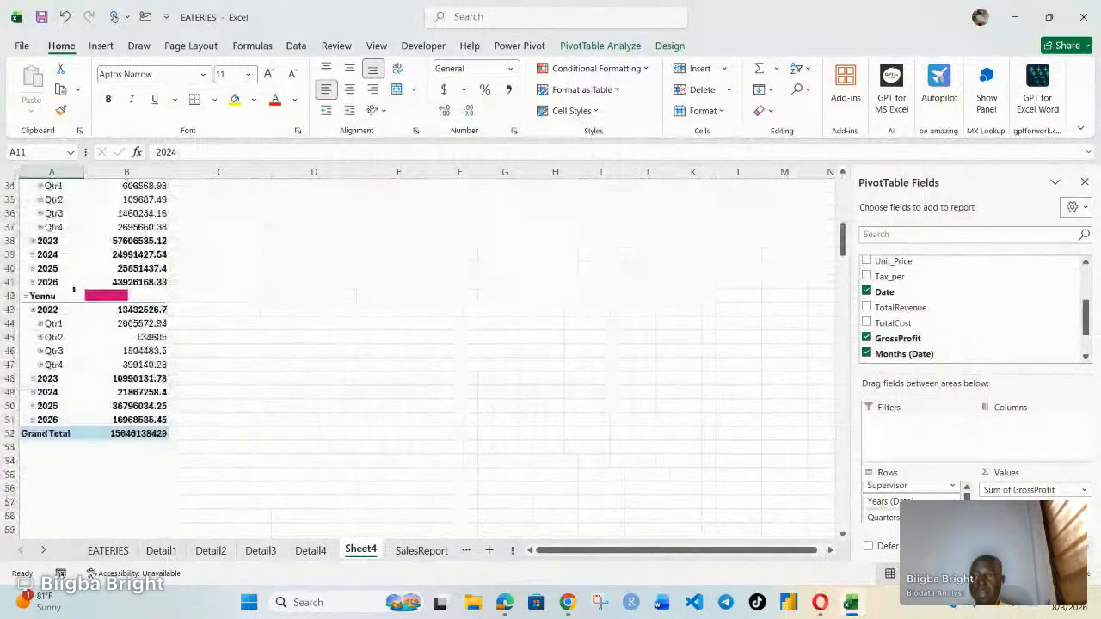
{"action": "scroll", "coordinate": [64, 261], "scroll_direction": "up", "scroll_amount": 2}
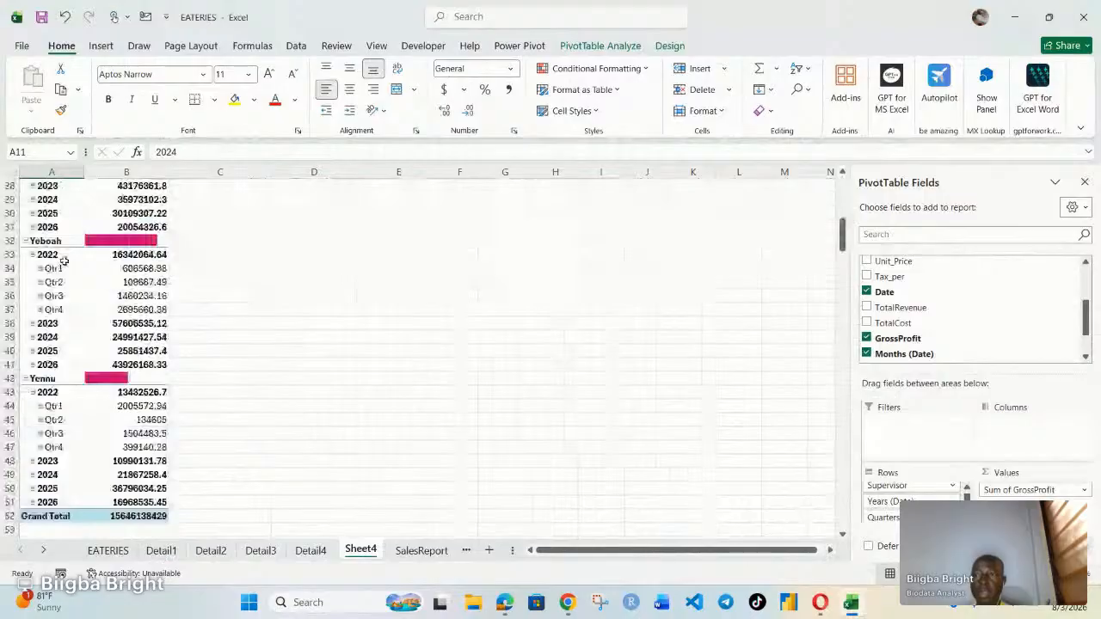
{"action": "scroll", "coordinate": [64, 261], "scroll_direction": "up", "scroll_amount": 9}
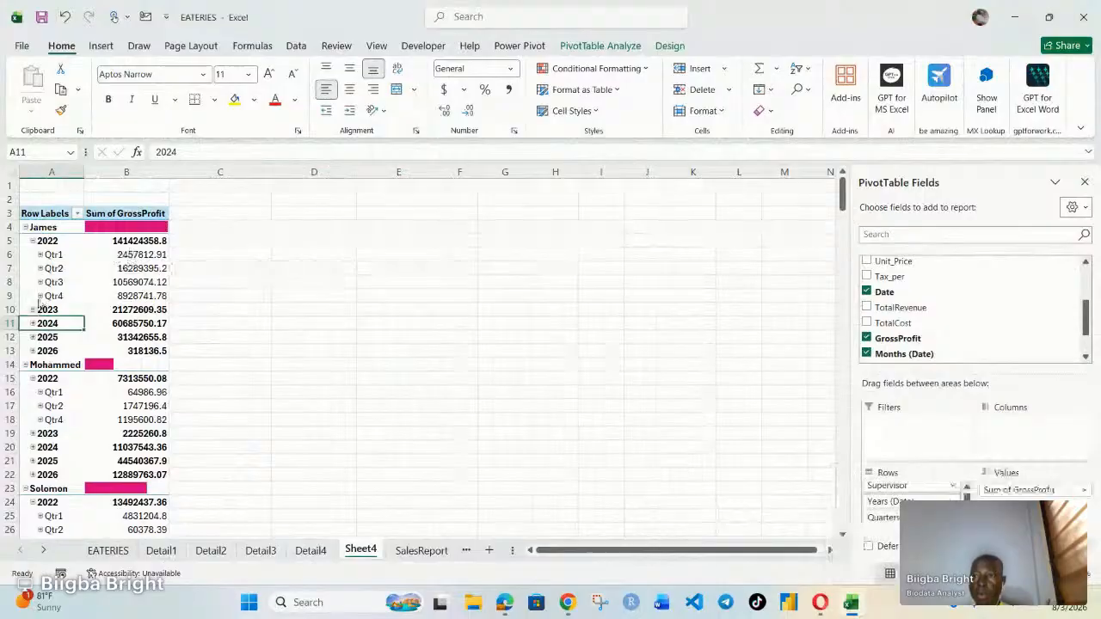
Step: Expand the years 2023, 2024, 2025 and 2026 into quarters under the first supervisor
{"action": "left_click", "coordinate": [32, 310]}
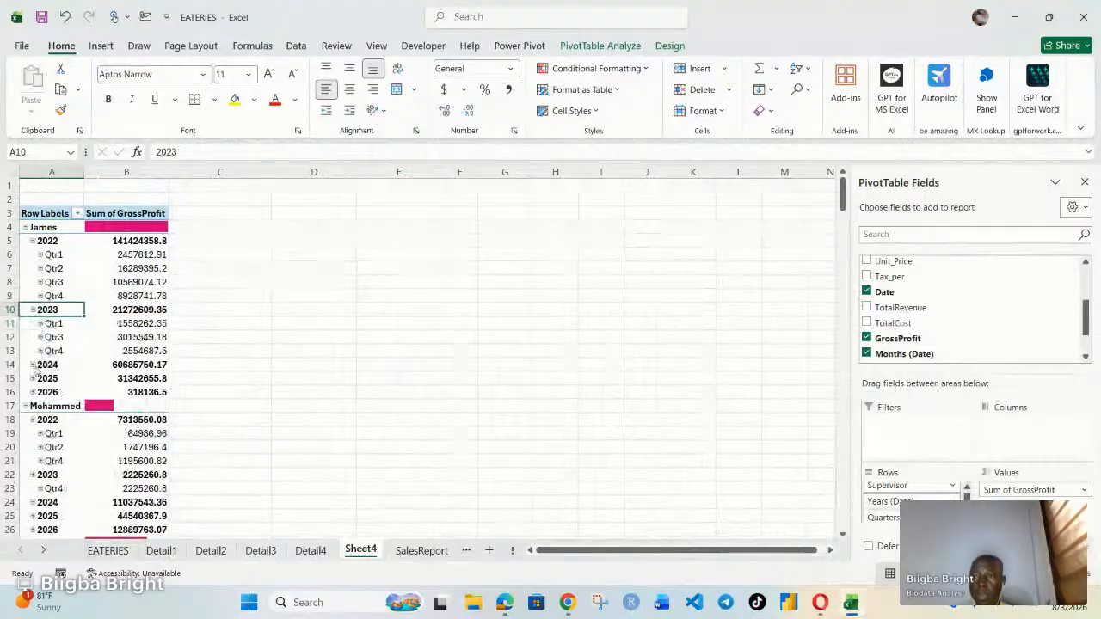
{"action": "left_click", "coordinate": [32, 365]}
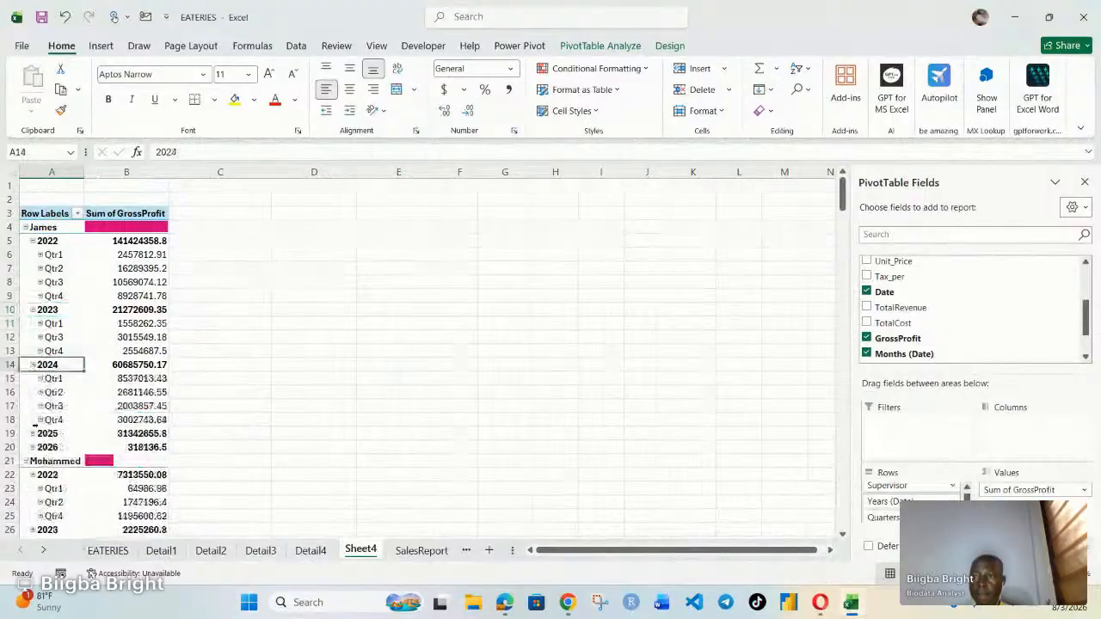
{"action": "left_click", "coordinate": [33, 434]}
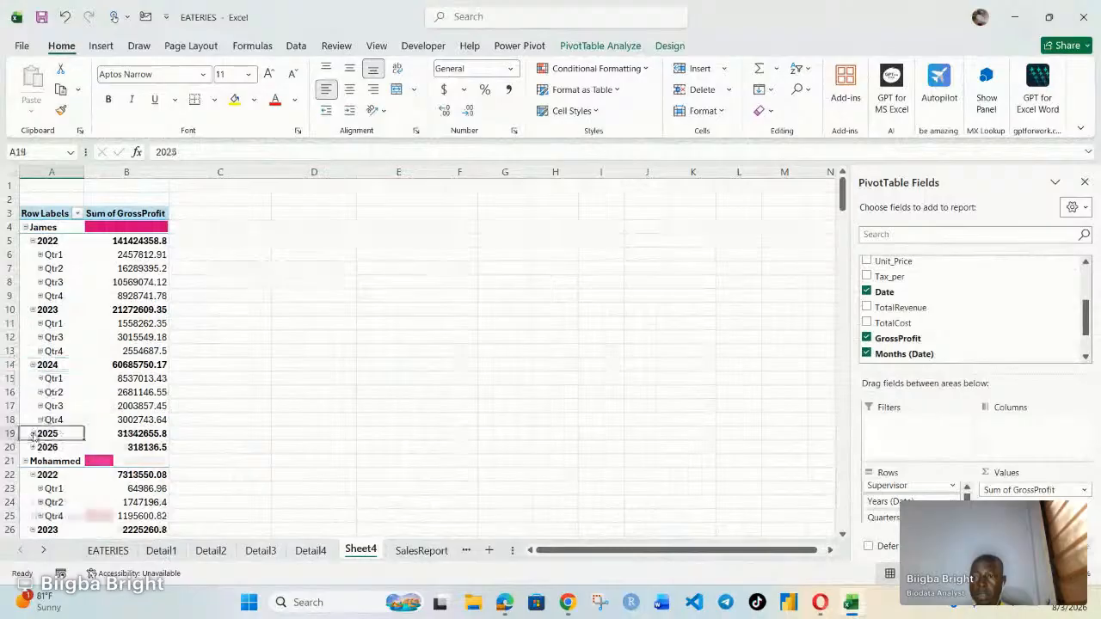
{"action": "scroll", "coordinate": [62, 379], "scroll_direction": "down", "scroll_amount": 2}
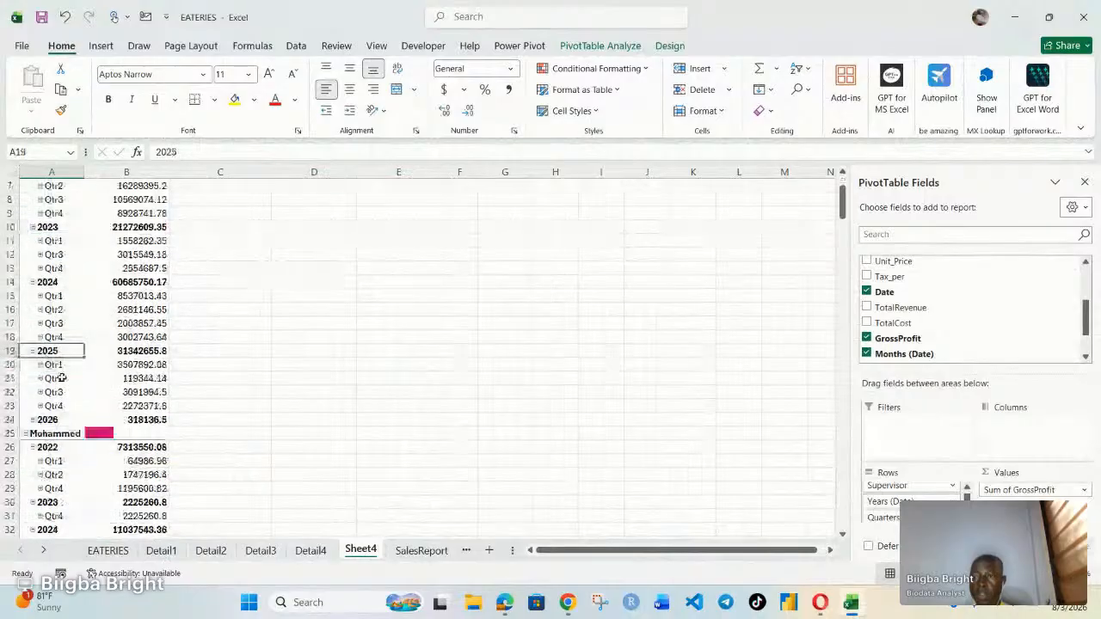
{"action": "scroll", "coordinate": [61, 378], "scroll_direction": "down", "scroll_amount": 1}
{"action": "left_click", "coordinate": [33, 378]}
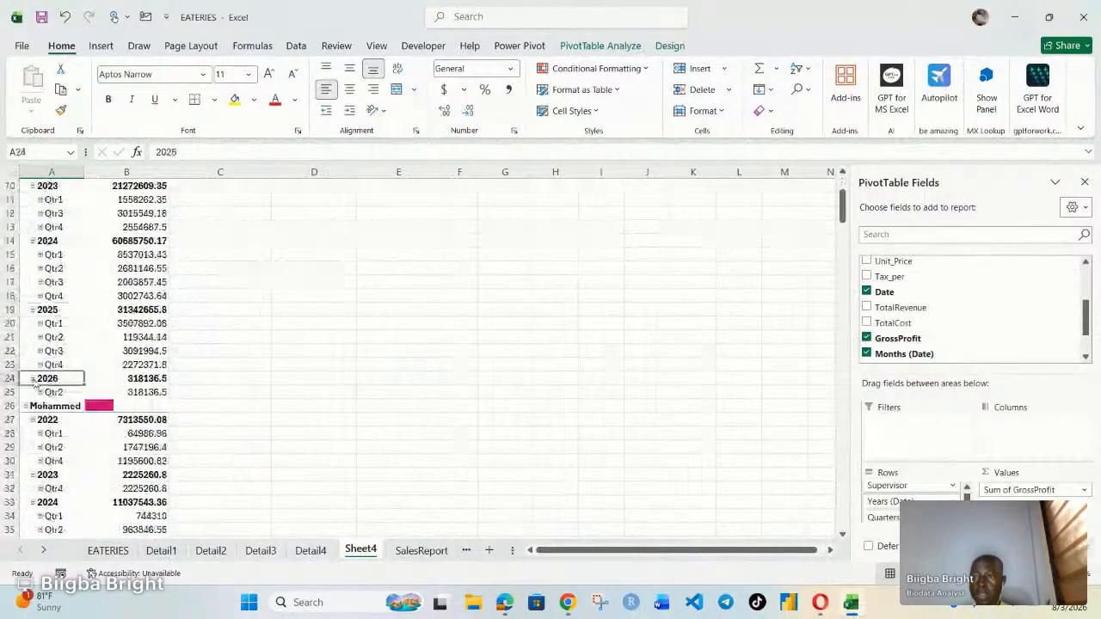
{"action": "scroll", "coordinate": [136, 337], "scroll_direction": "up", "scroll_amount": 2}
{"action": "scroll", "coordinate": [135, 337], "scroll_direction": "up", "scroll_amount": 1}
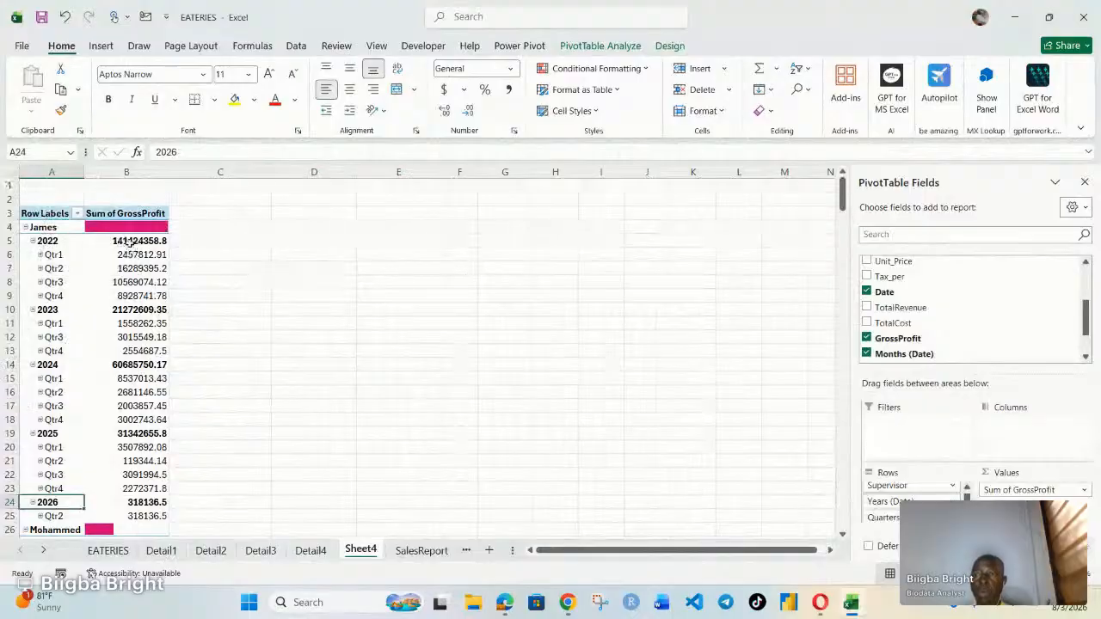
Step: Expand Qtr1, Qtr2 and Qtr3 of the first supervisor's 2022 gross profit into months
{"action": "mouse_move", "coordinate": [148, 242]}
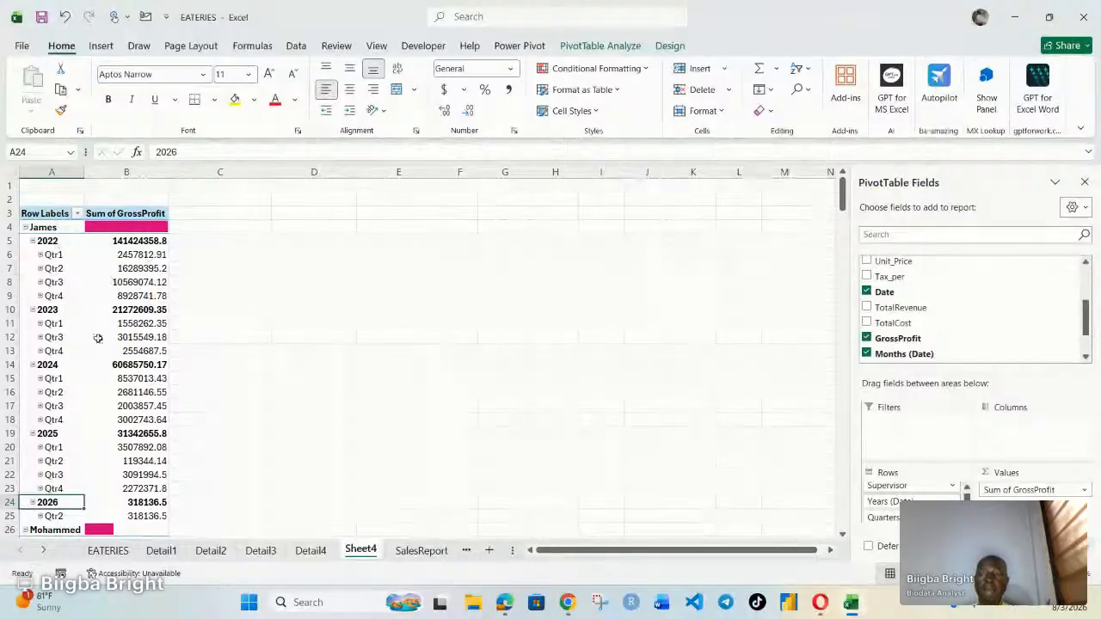
{"action": "left_click", "coordinate": [43, 258]}
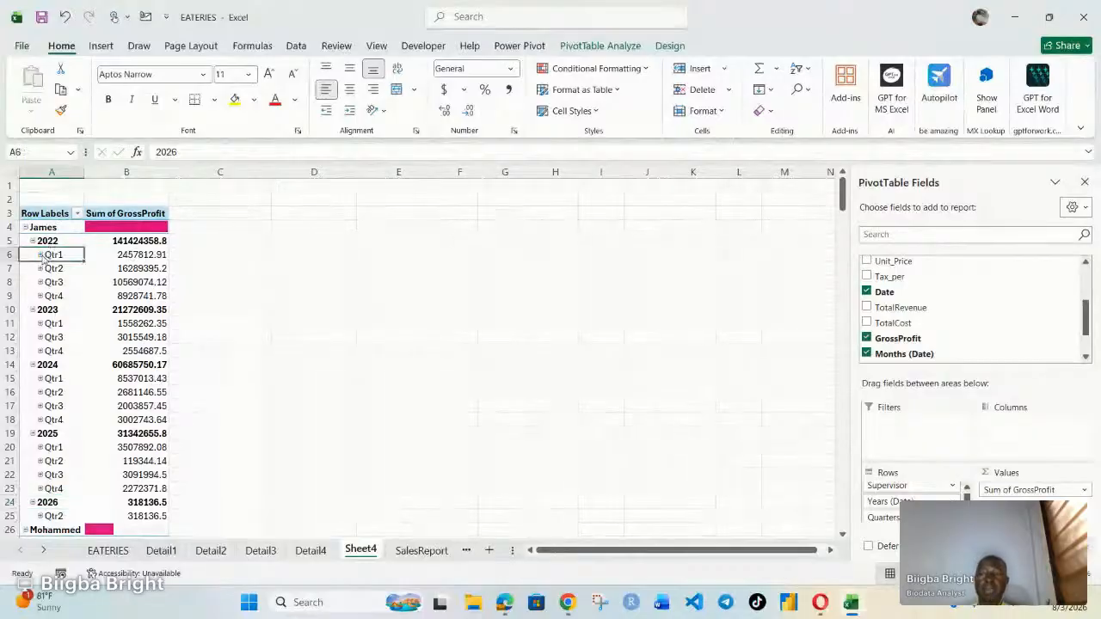
{"action": "left_click", "coordinate": [40, 256]}
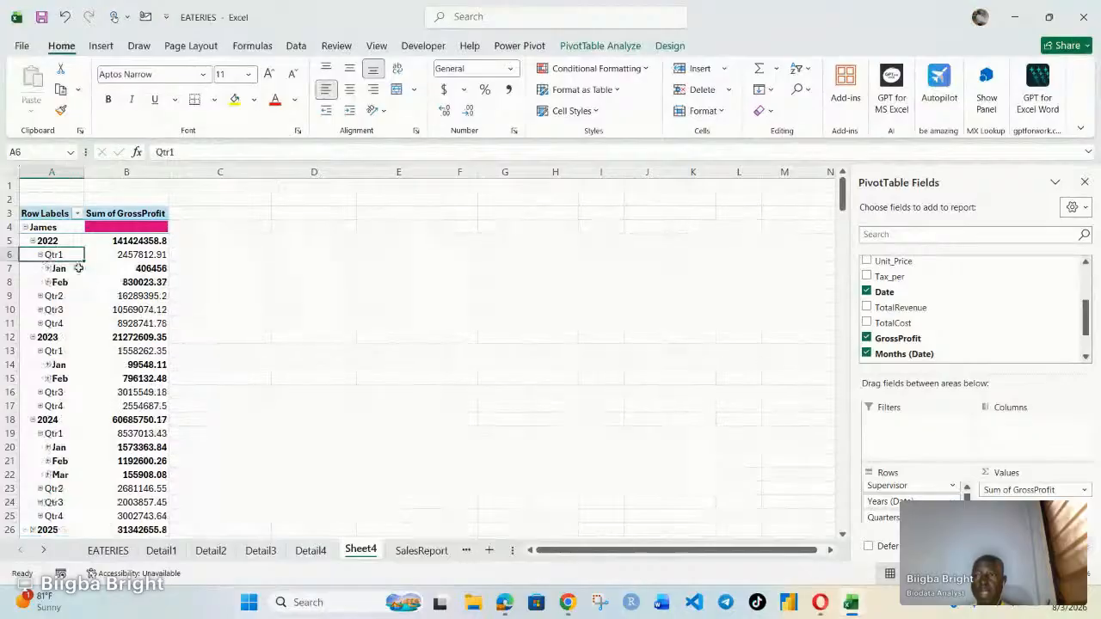
{"action": "left_click", "coordinate": [39, 296]}
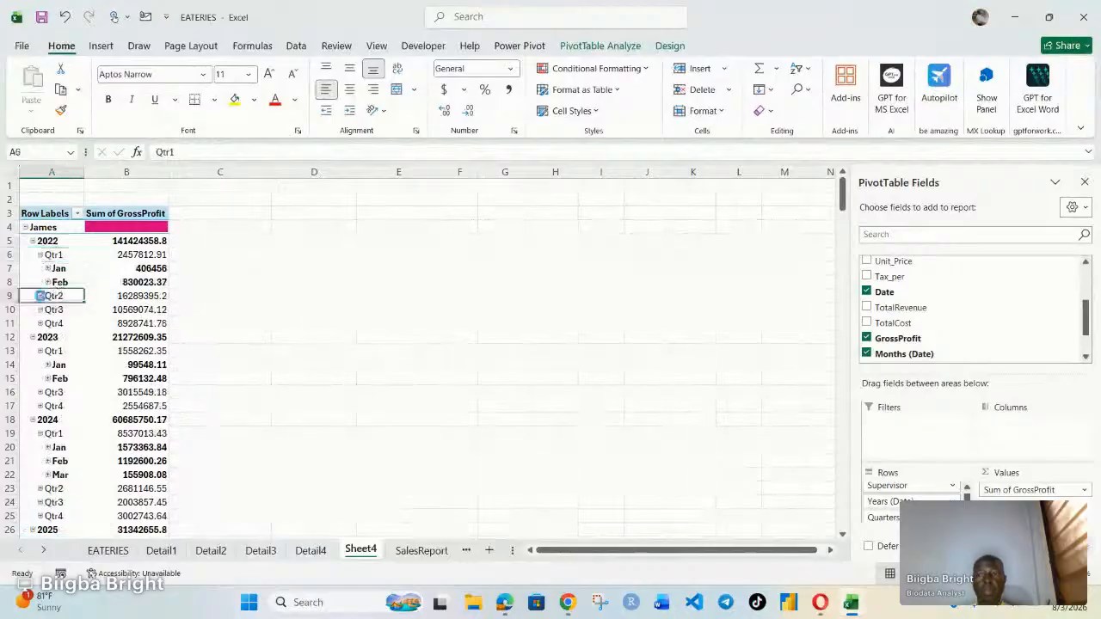
{"action": "left_click", "coordinate": [40, 295]}
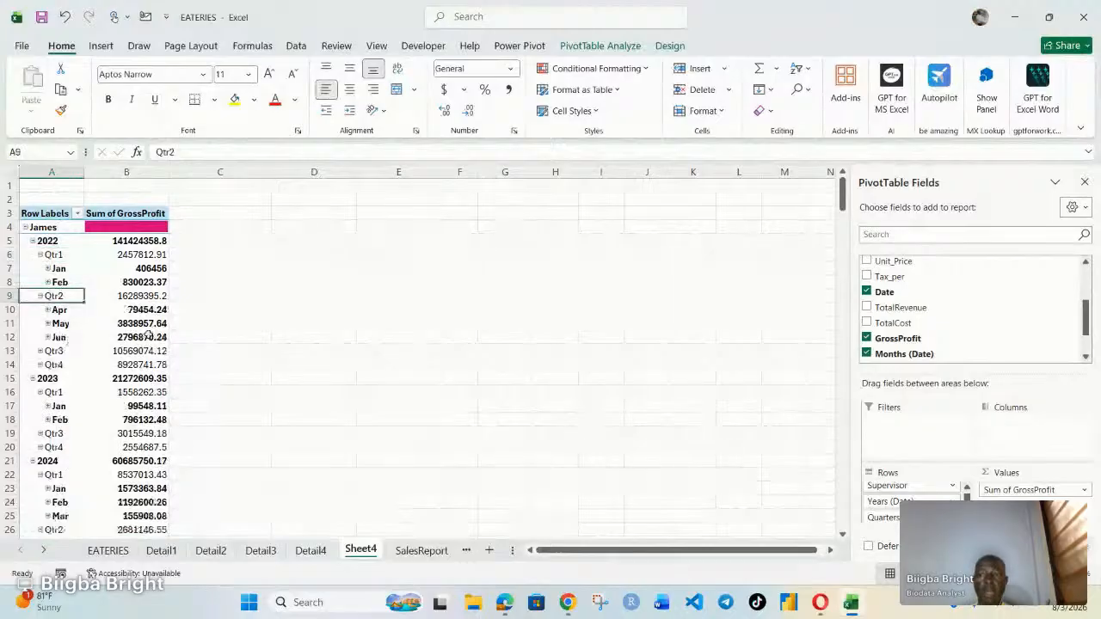
{"action": "left_click", "coordinate": [40, 351]}
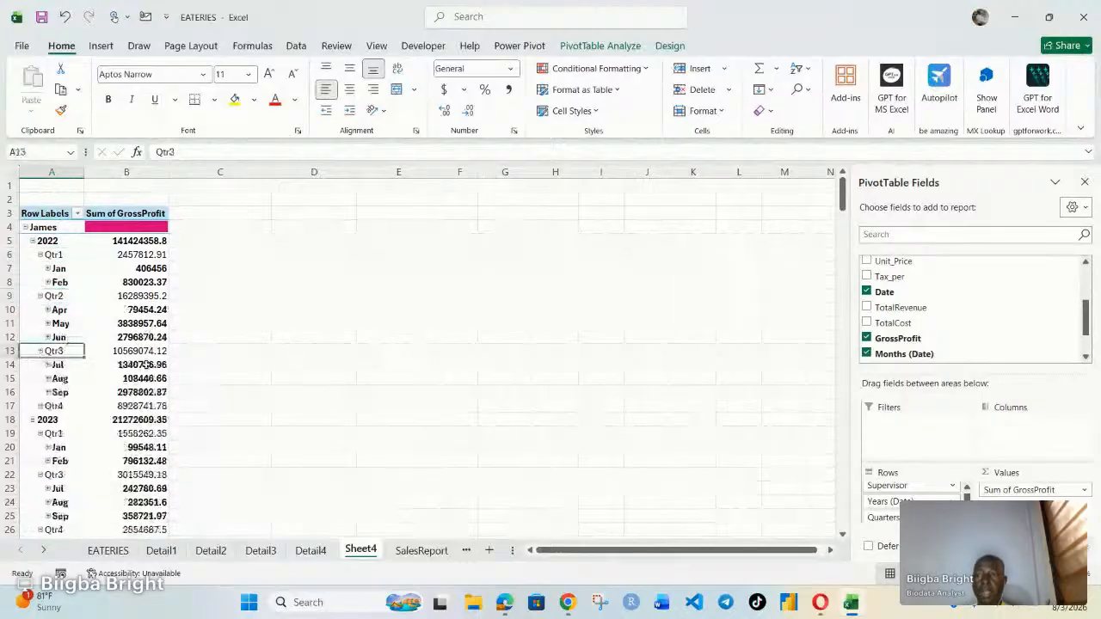
Step: Expand Sep under 2022 Qtr3 into individual dates and review the detailed breakdown down the PivotTable
{"action": "left_click", "coordinate": [47, 392]}
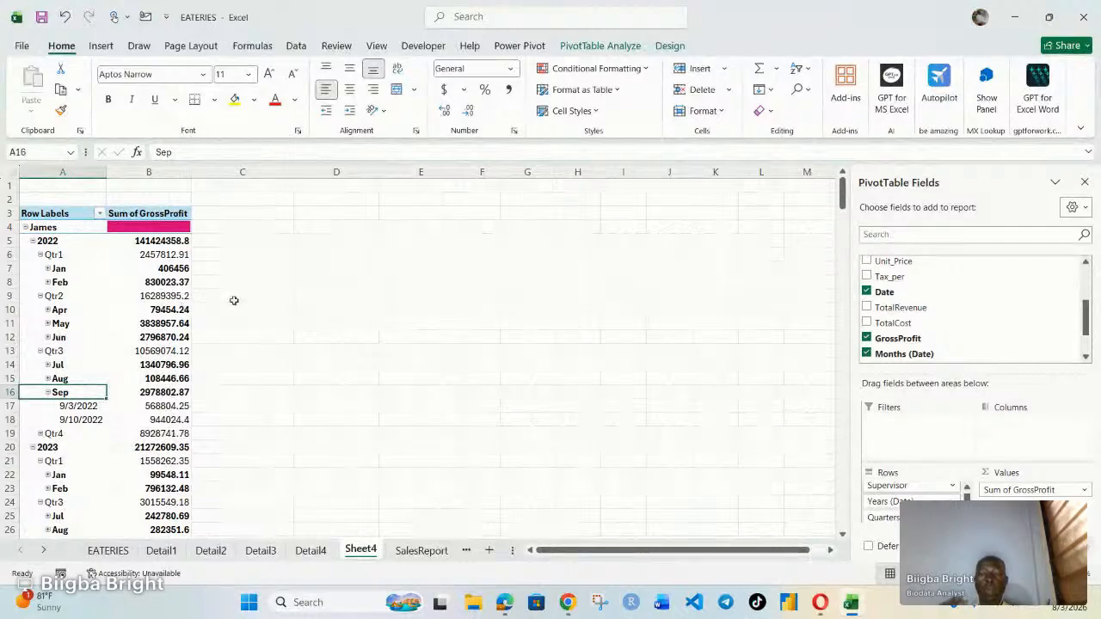
{"action": "scroll", "coordinate": [135, 312], "scroll_direction": "down", "scroll_amount": 7}
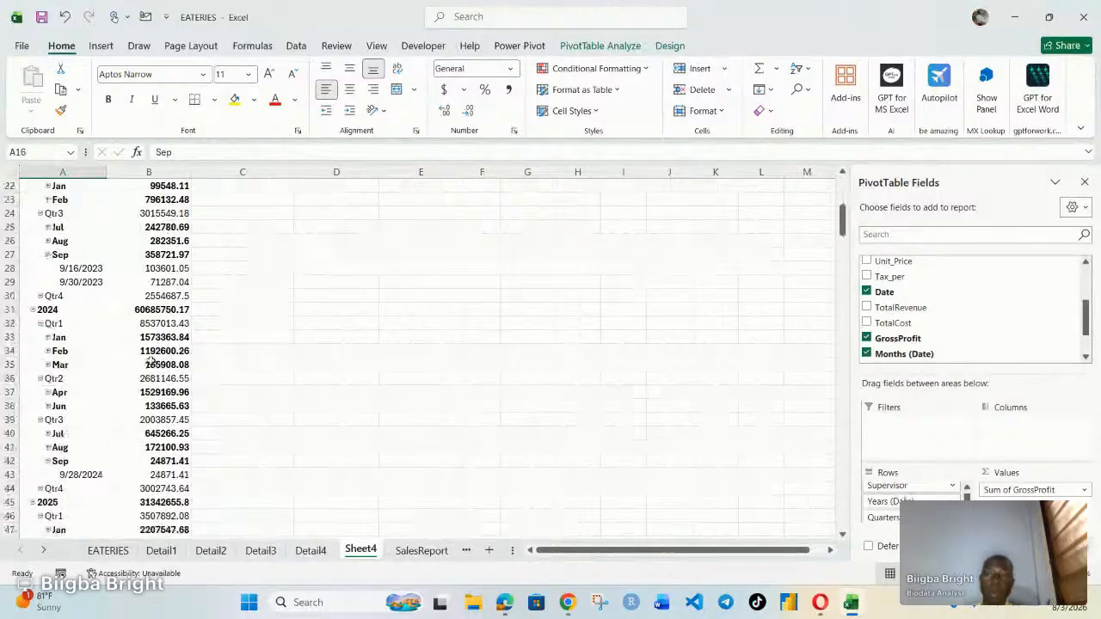
{"action": "scroll", "coordinate": [153, 358], "scroll_direction": "up", "scroll_amount": 4}
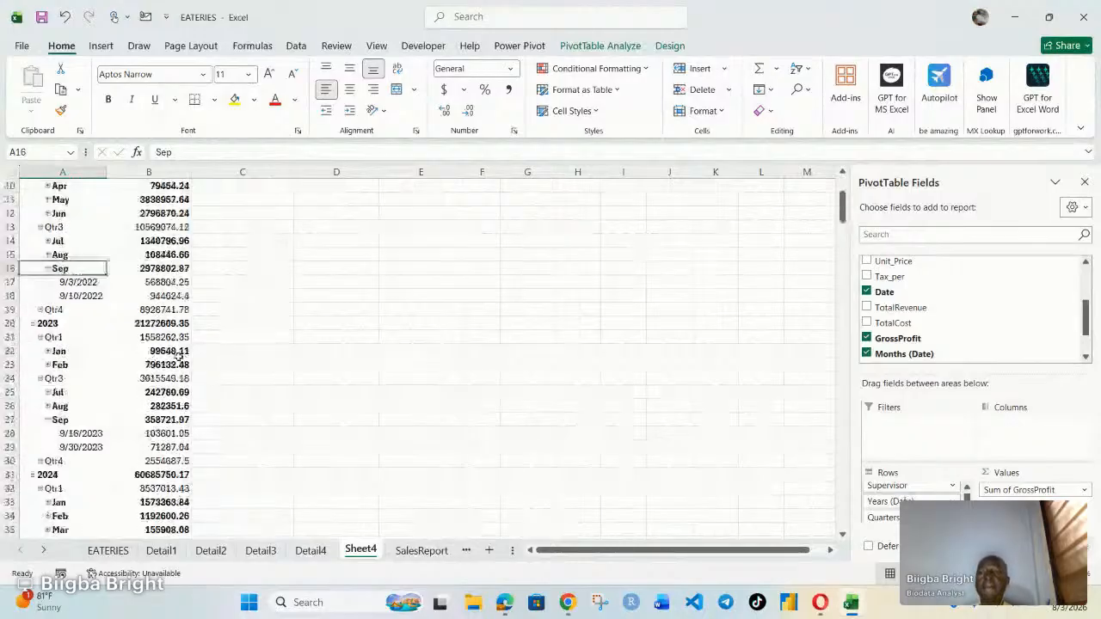
{"action": "scroll", "coordinate": [178, 355], "scroll_direction": "down", "scroll_amount": 15}
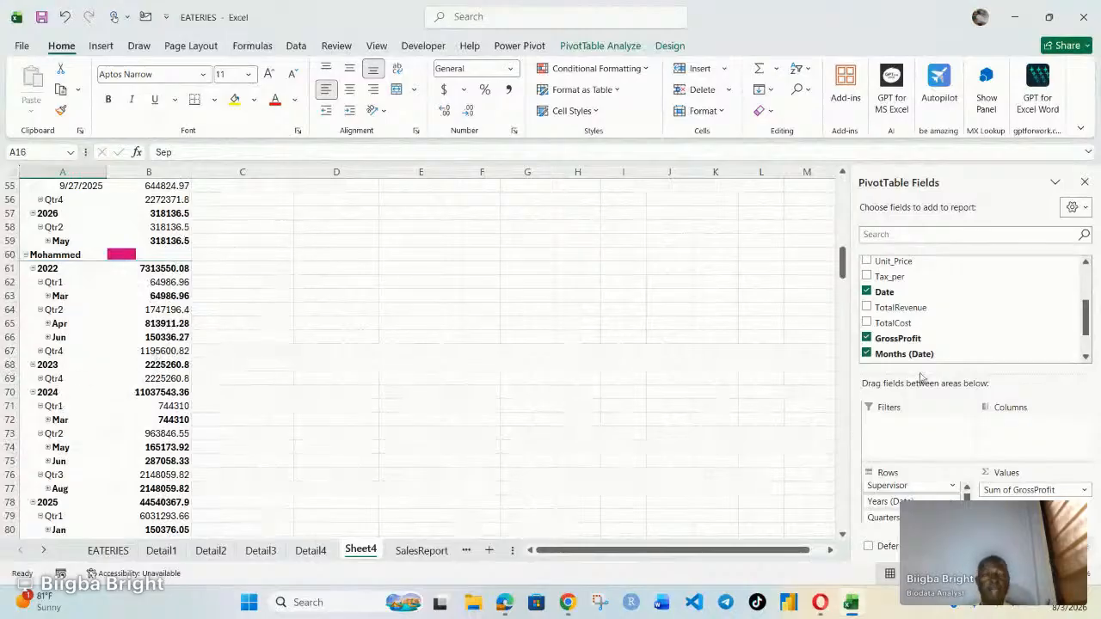
Step: Add TotalRevenue to the PivotTable values beside the gross profit sum
{"action": "left_click_drag", "start_coordinate": [910, 307], "coordinate": [1019, 507]}
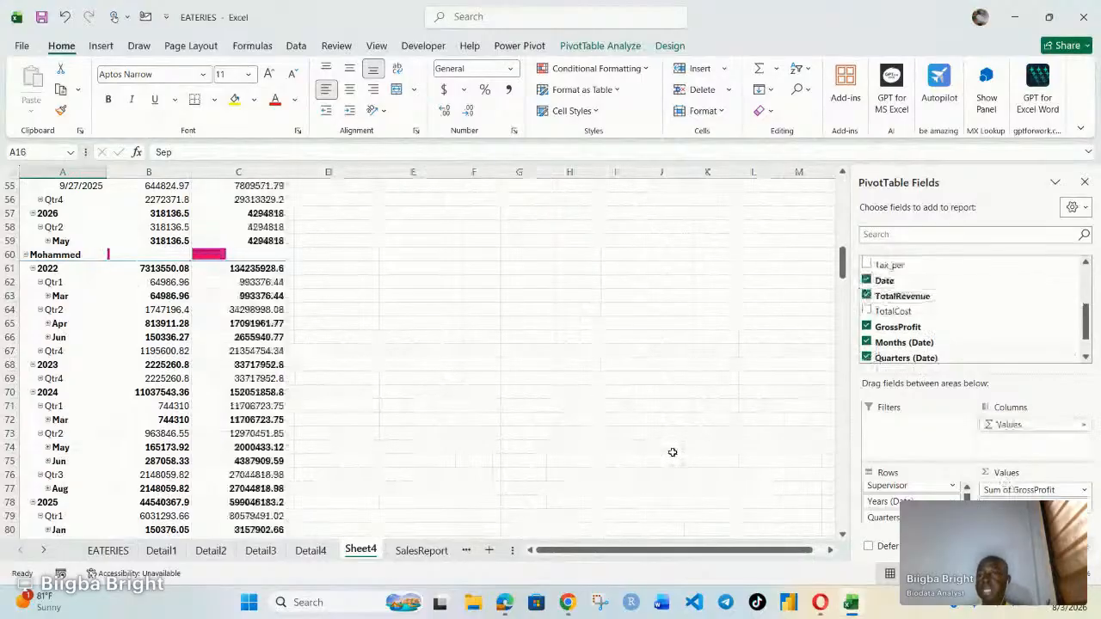
{"action": "scroll", "coordinate": [268, 325], "scroll_direction": "up", "scroll_amount": 4}
{"action": "scroll", "coordinate": [268, 325], "scroll_direction": "up", "scroll_amount": 14}
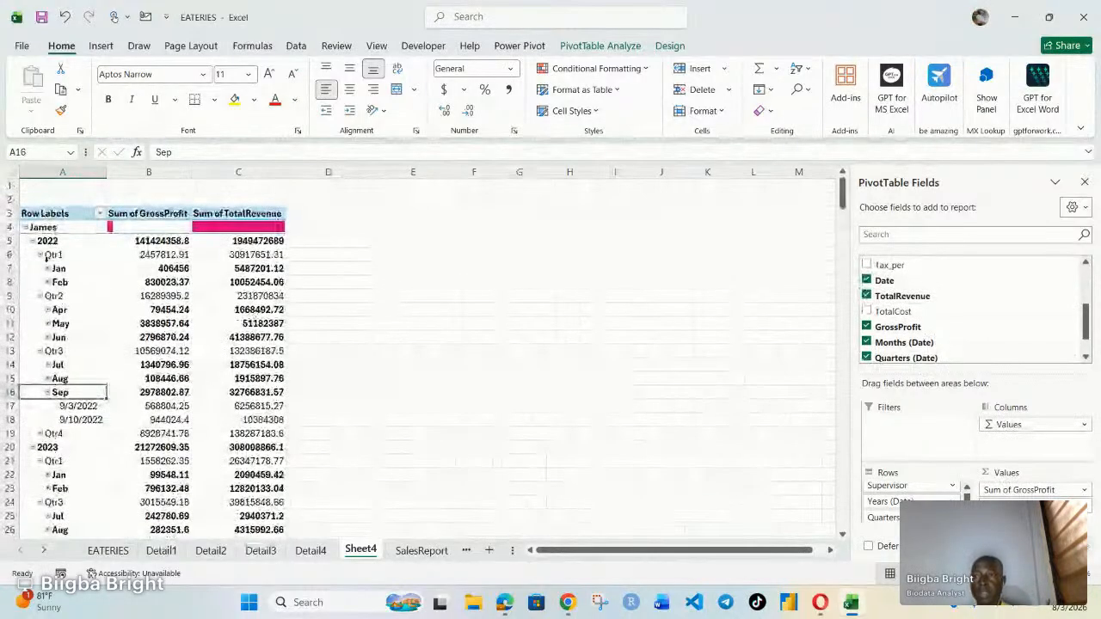
Step: Collapse the months of Qtr1, Qtr2 and Qtr3 in 2022 under the first supervisor
{"action": "left_click", "coordinate": [40, 256]}
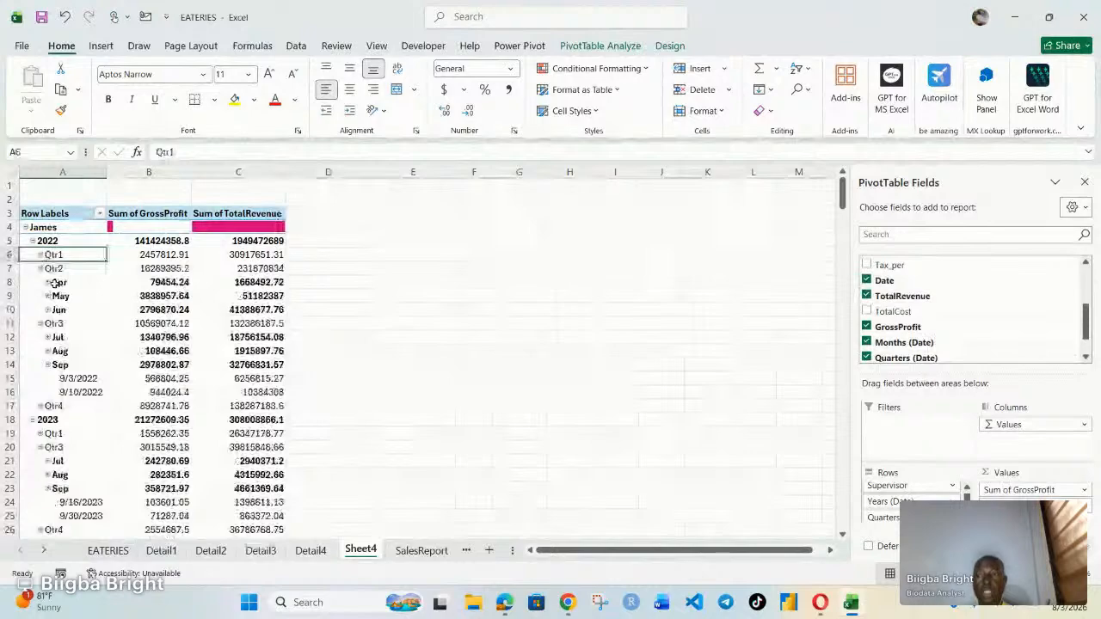
{"action": "left_click", "coordinate": [40, 269]}
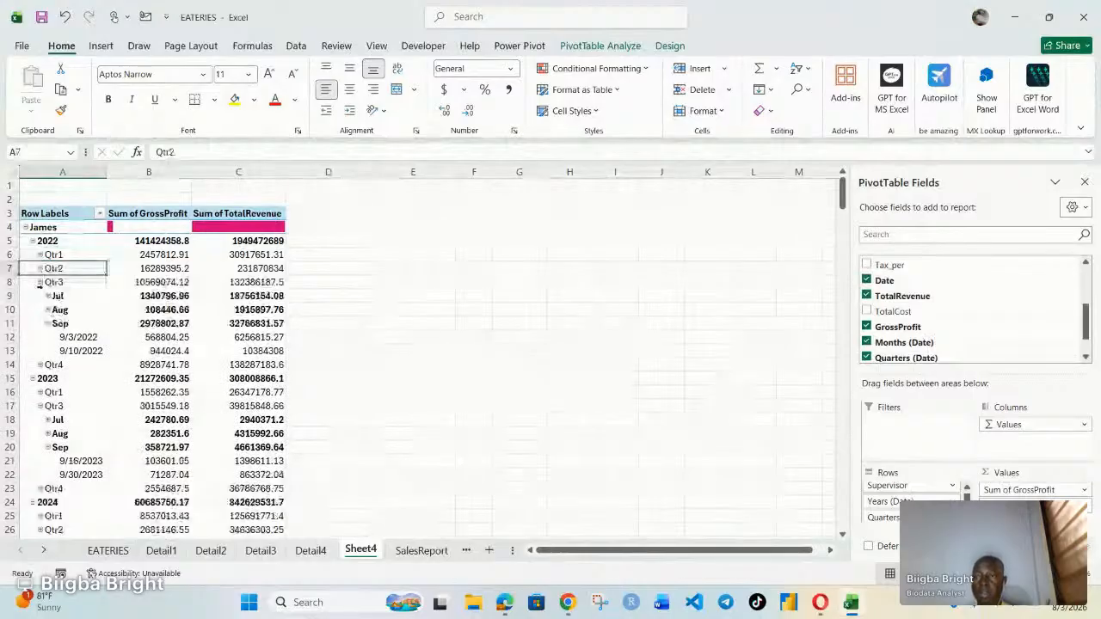
{"action": "left_click", "coordinate": [46, 284]}
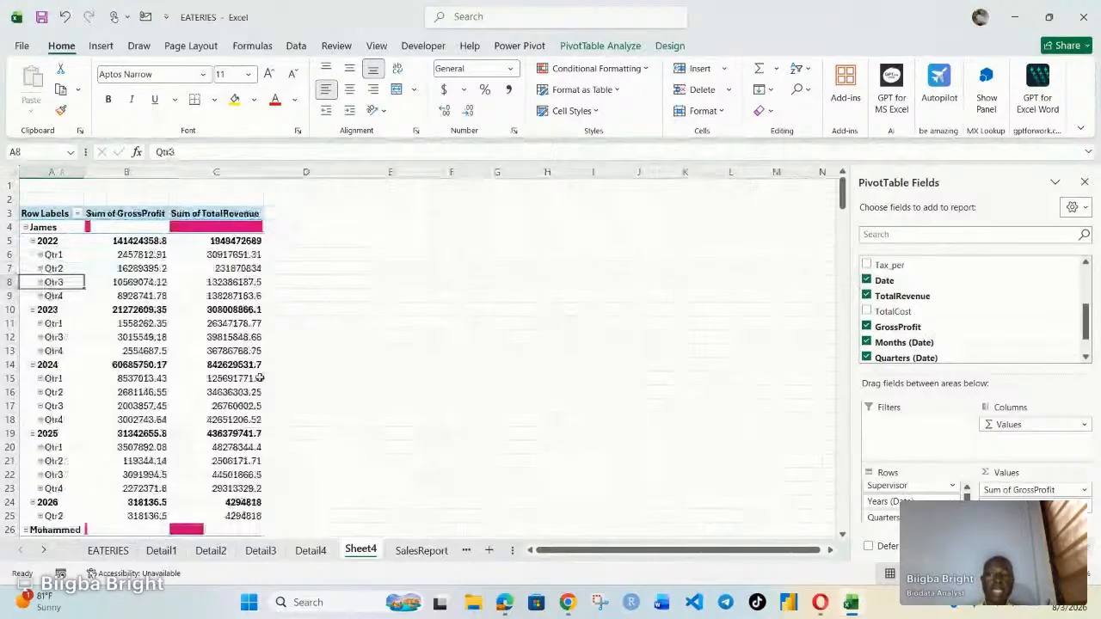
{"action": "mouse_move", "coordinate": [261, 380]}
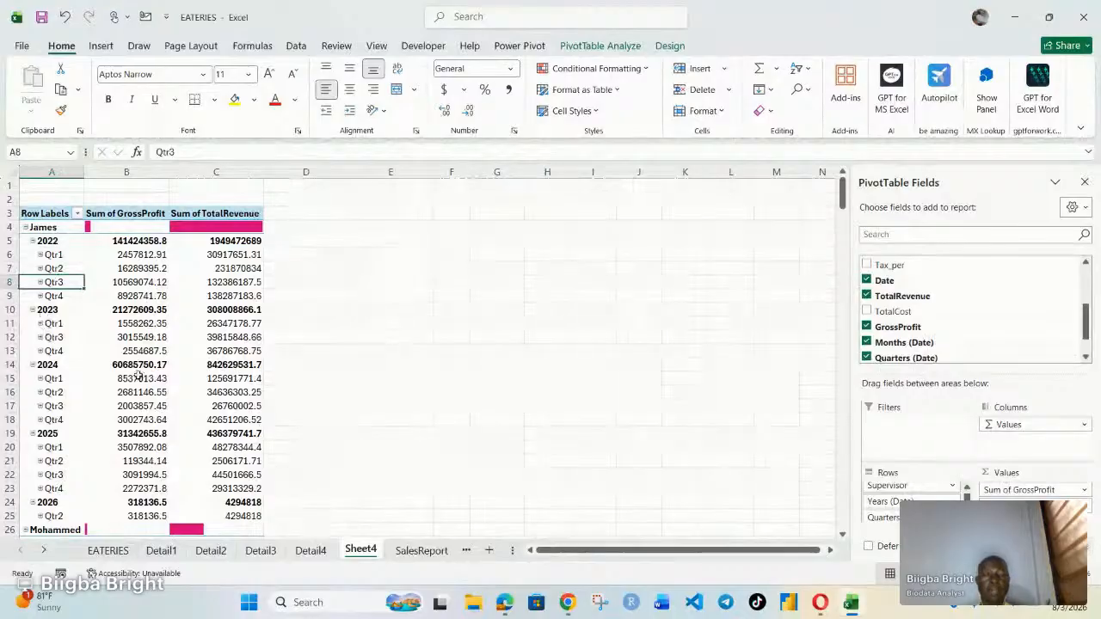
Step: Add Outlet to the PivotTable columns to split gross profit and total revenue by outlet
{"action": "scroll", "coordinate": [907, 299], "scroll_direction": "up", "scroll_amount": 5}
{"action": "left_click_drag", "start_coordinate": [891, 278], "coordinate": [912, 301]}
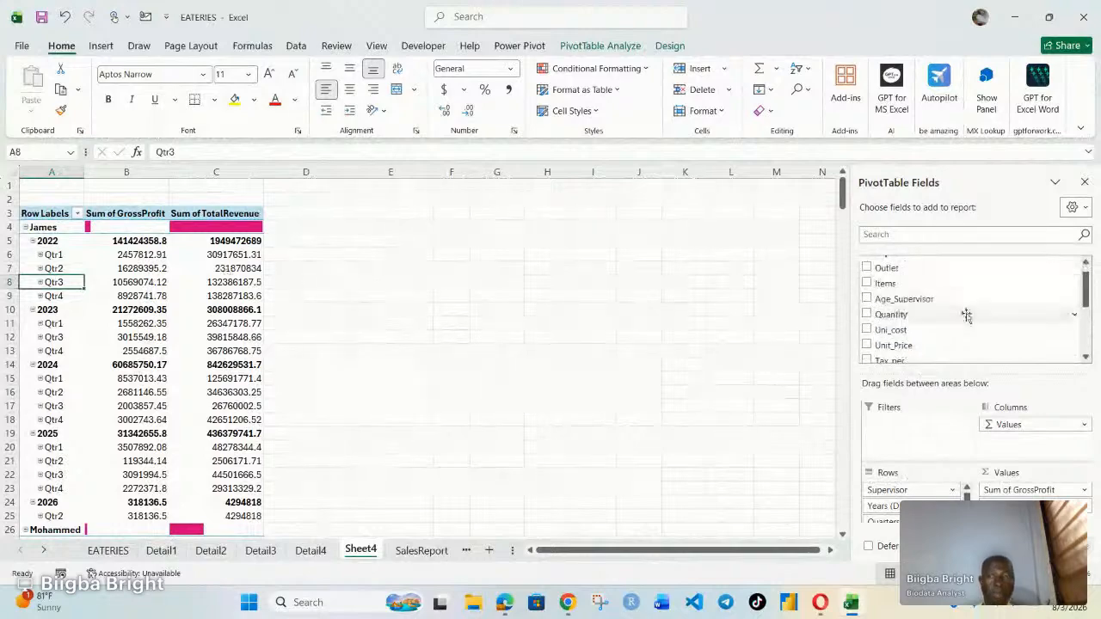
{"action": "scroll", "coordinate": [929, 318], "scroll_direction": "up", "scroll_amount": 1}
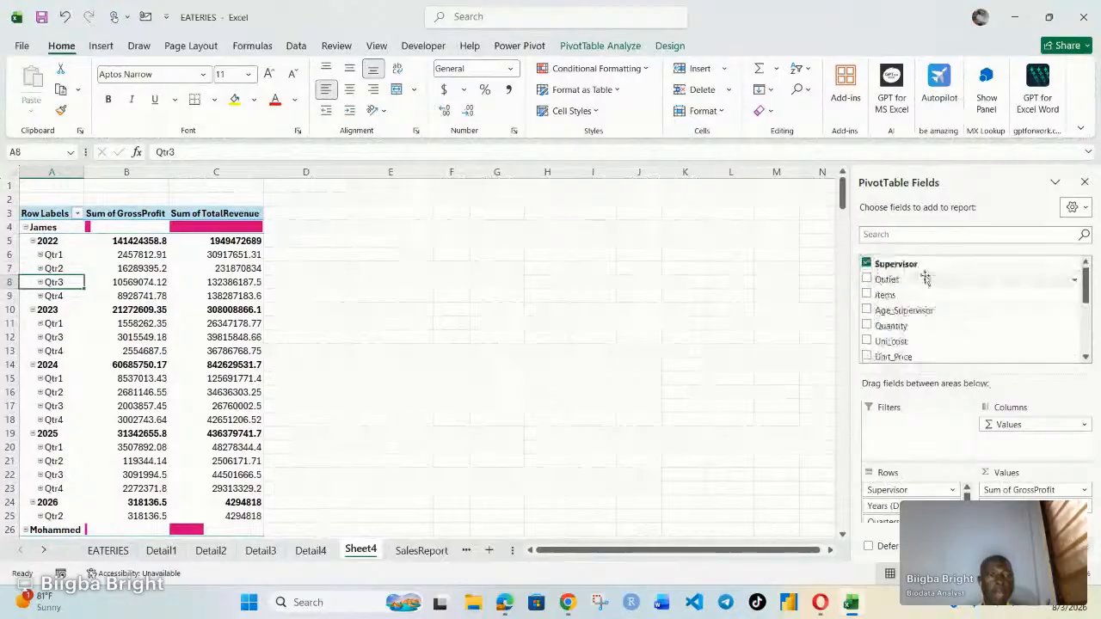
{"action": "left_click_drag", "start_coordinate": [924, 279], "coordinate": [1033, 442]}
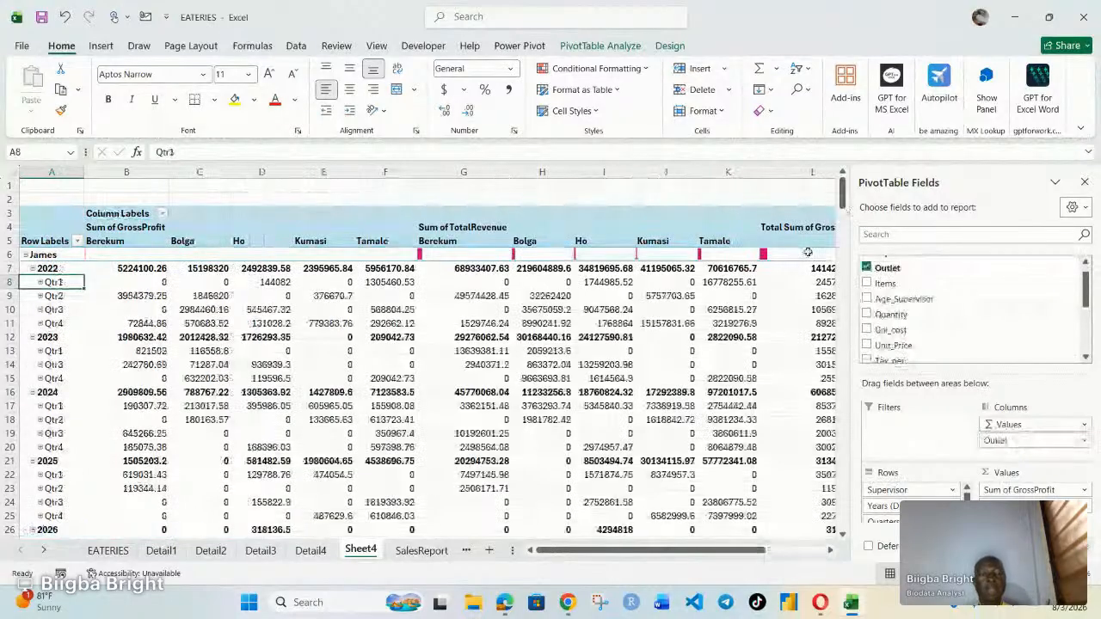
Step: Examine the outlet breakdown of gross profit and revenue across the total columns and down to the grand total row
{"action": "left_click", "coordinate": [666, 323]}
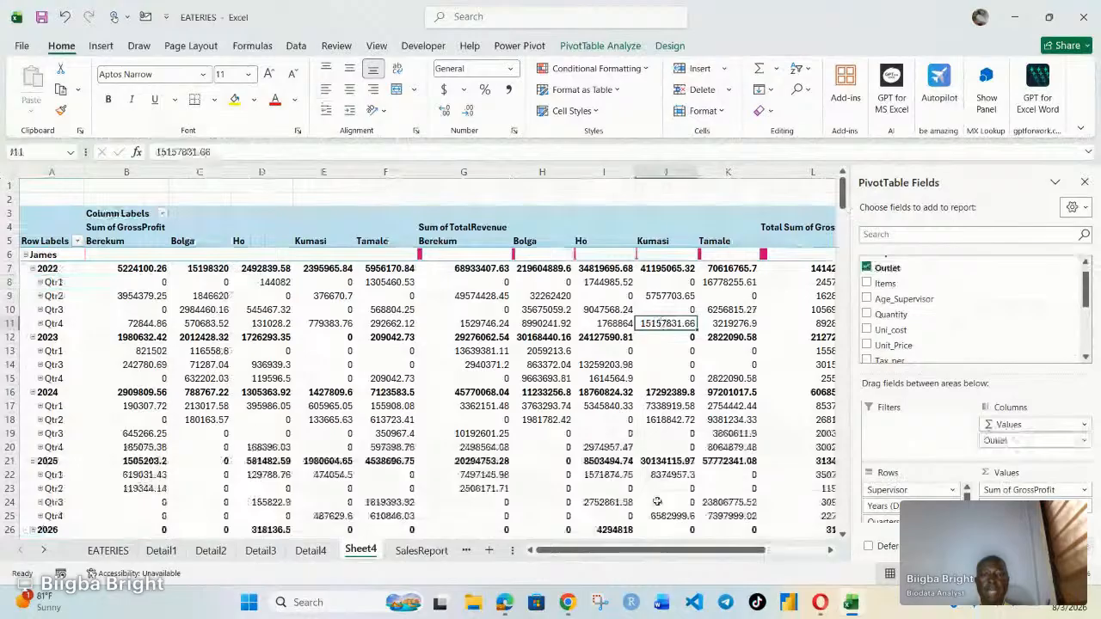
{"action": "mouse_move", "coordinate": [651, 549]}
{"action": "left_mouse_down"}
{"action": "mouse_move", "coordinate": [669, 549]}
{"action": "mouse_move", "coordinate": [643, 548]}
{"action": "left_mouse_up"}
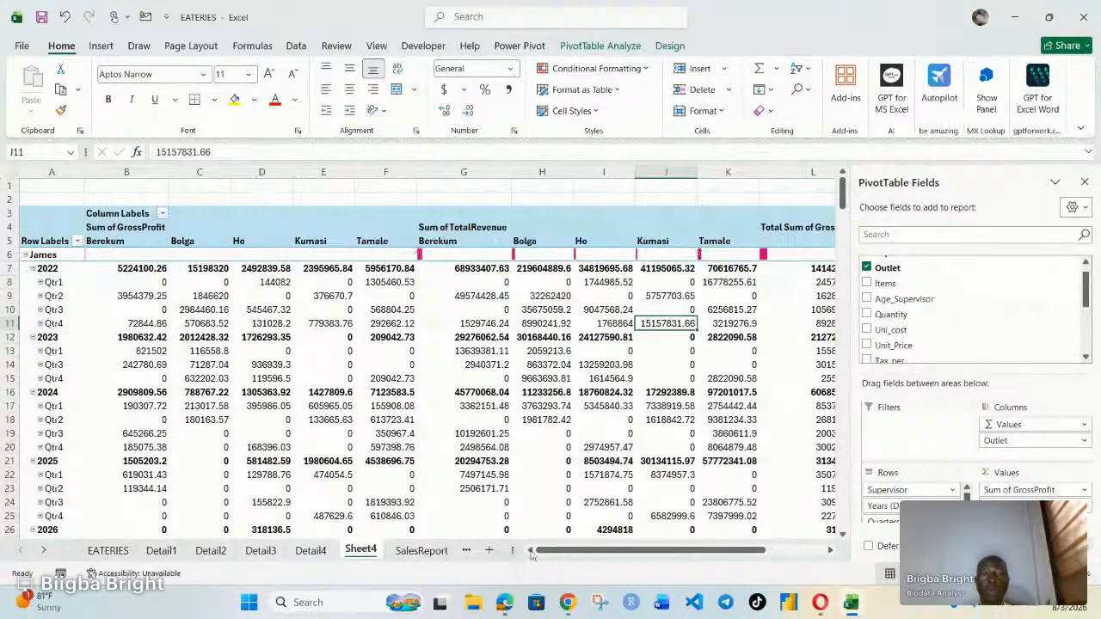
{"action": "left_click_drag", "start_coordinate": [598, 551], "coordinate": [659, 553]}
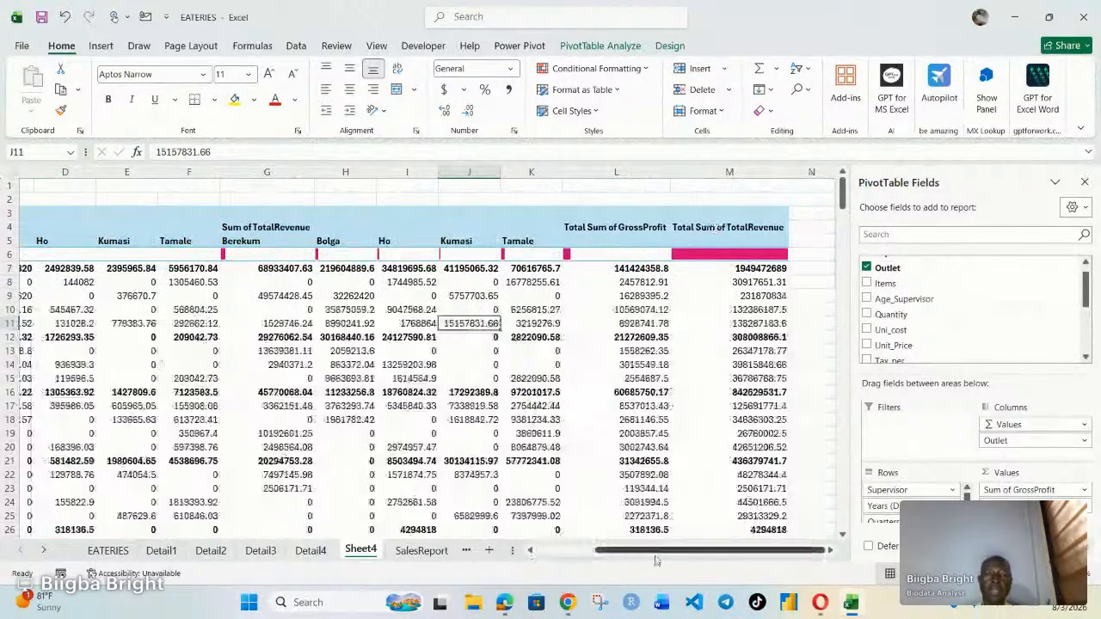
{"action": "scroll", "coordinate": [722, 383], "scroll_direction": "down", "scroll_amount": 10}
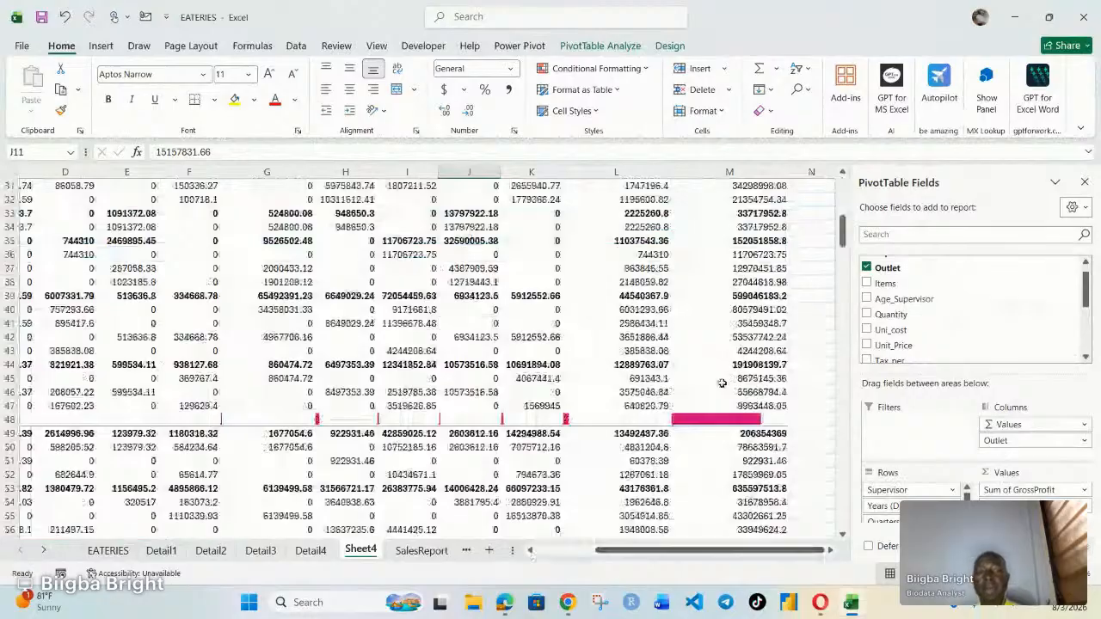
{"action": "scroll", "coordinate": [722, 383], "scroll_direction": "down", "scroll_amount": 20}
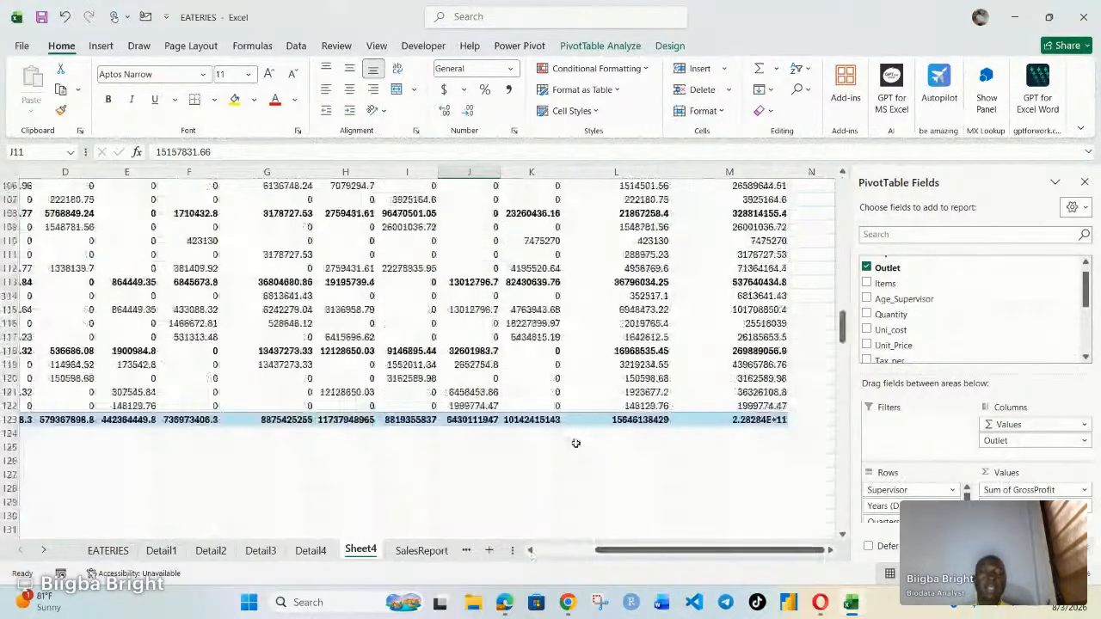
{"action": "scroll", "coordinate": [576, 443], "scroll_direction": "up", "scroll_amount": 5}
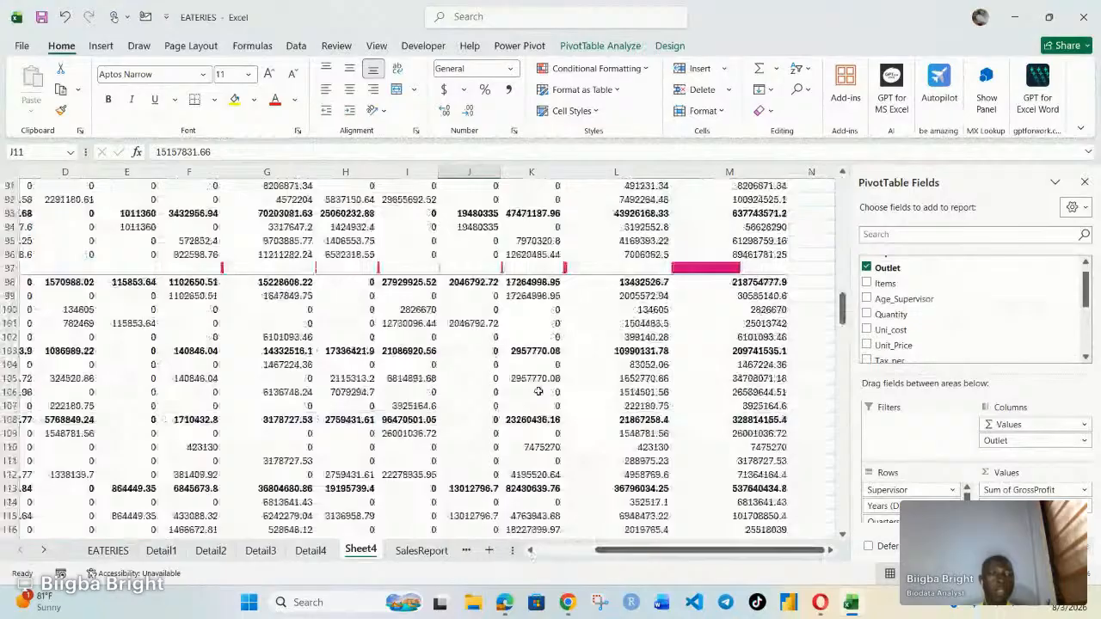
{"action": "scroll", "coordinate": [537, 388], "scroll_direction": "up", "scroll_amount": 5}
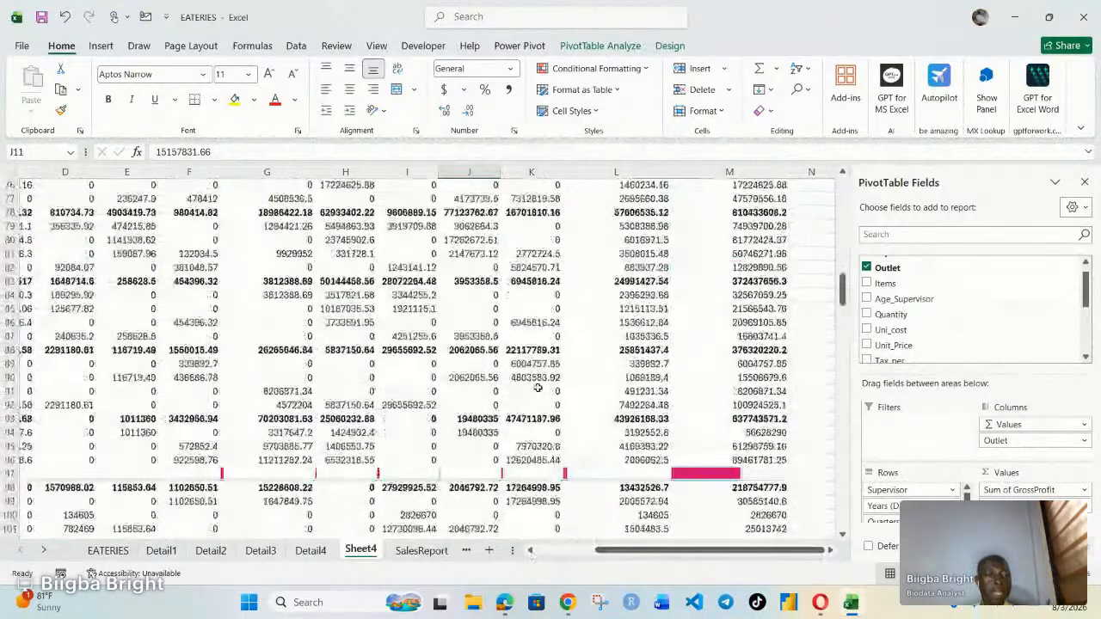
{"action": "scroll", "coordinate": [712, 410], "scroll_direction": "down", "scroll_amount": 4}
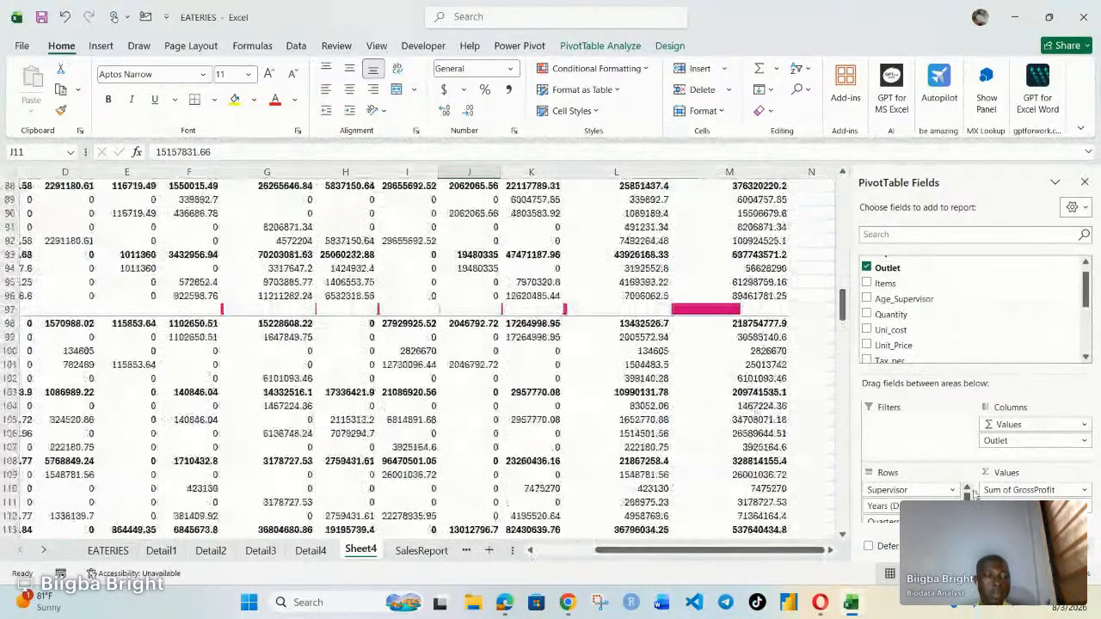
Step: Remove all the date fields from the PivotTable rows and Outlet from the columns, keeping only Supervisor as the row field
{"action": "left_click_drag", "start_coordinate": [974, 497], "coordinate": [624, 497]}
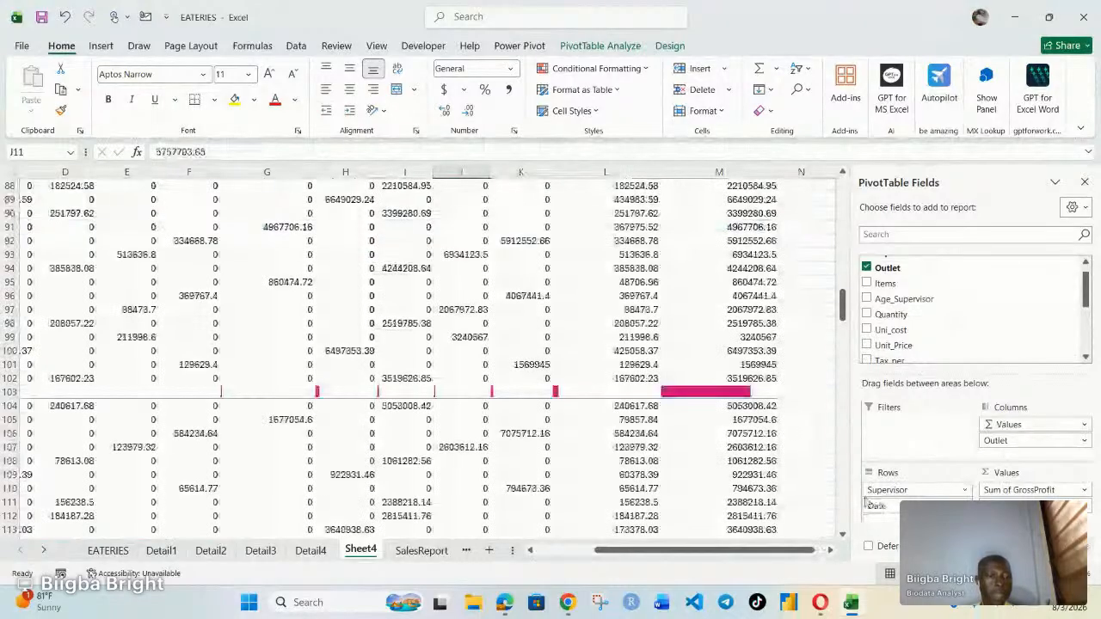
{"action": "left_click_drag", "start_coordinate": [866, 503], "coordinate": [810, 480]}
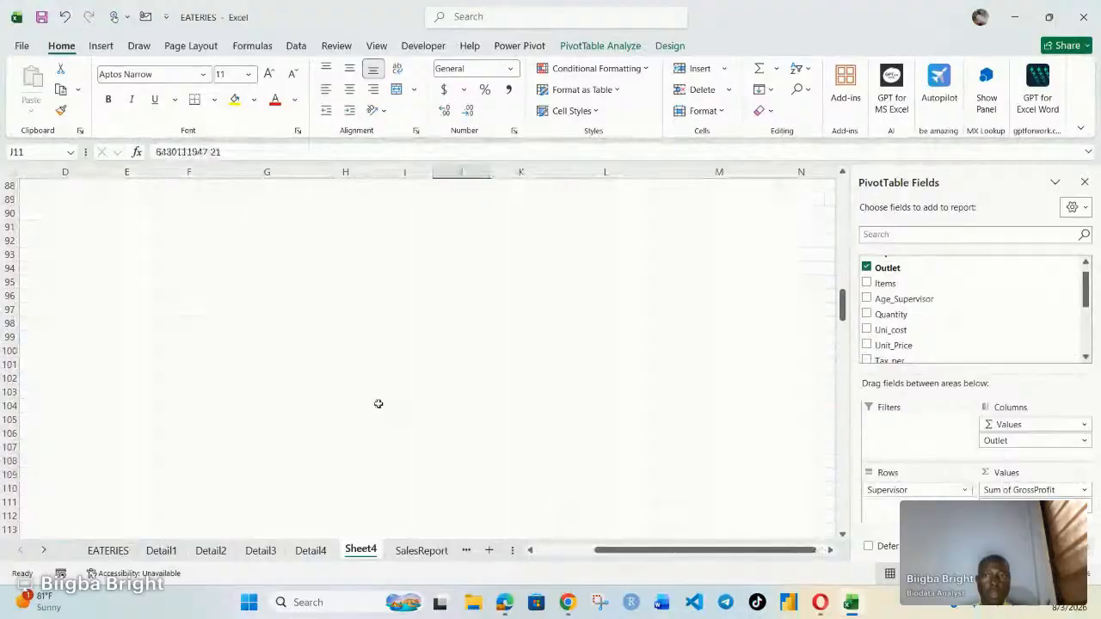
{"action": "scroll", "coordinate": [375, 371], "scroll_direction": "up", "scroll_amount": 20}
{"action": "left_click_drag", "start_coordinate": [1017, 439], "coordinate": [734, 550]}
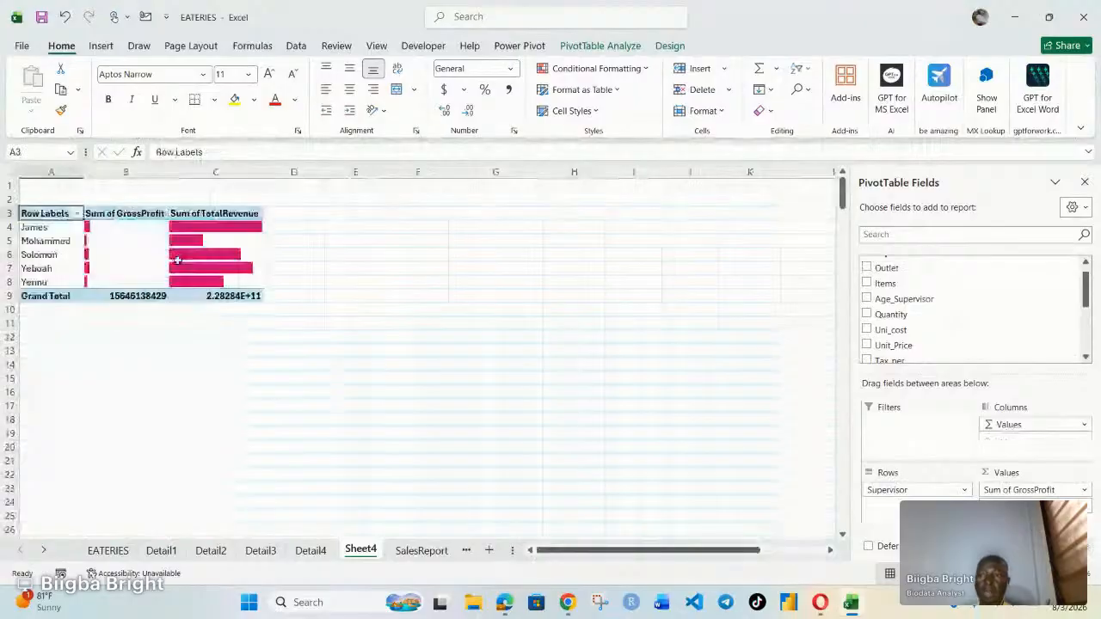
Step: Add Outlet as a report filter and restrict the PivotTable to the Berekum outlet
{"action": "left_click", "coordinate": [582, 46]}
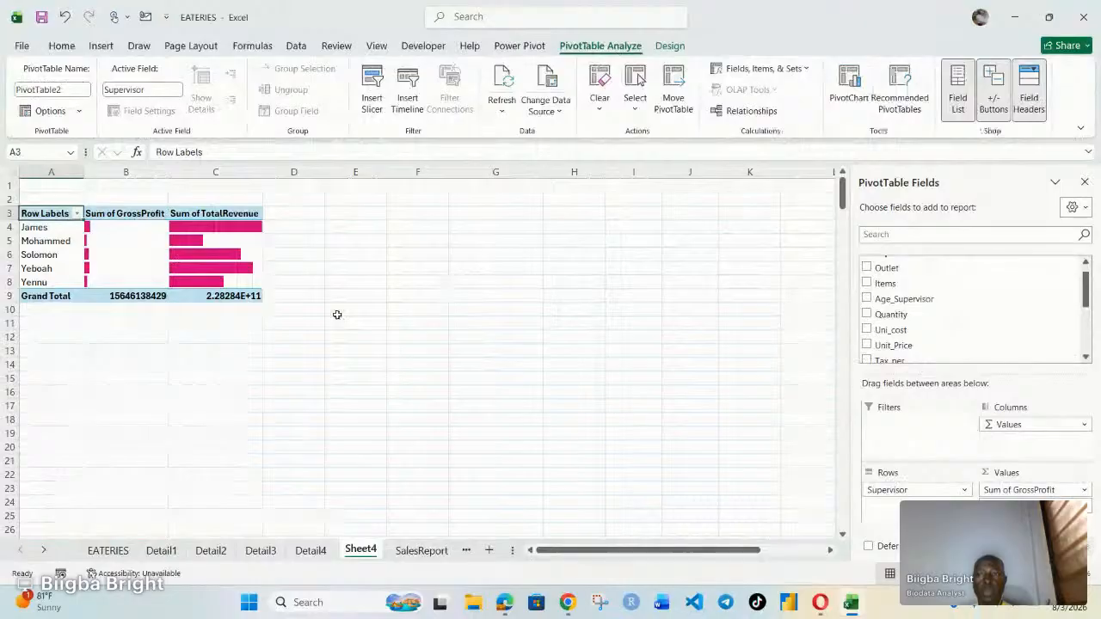
{"action": "left_click_drag", "start_coordinate": [888, 298], "coordinate": [895, 430]}
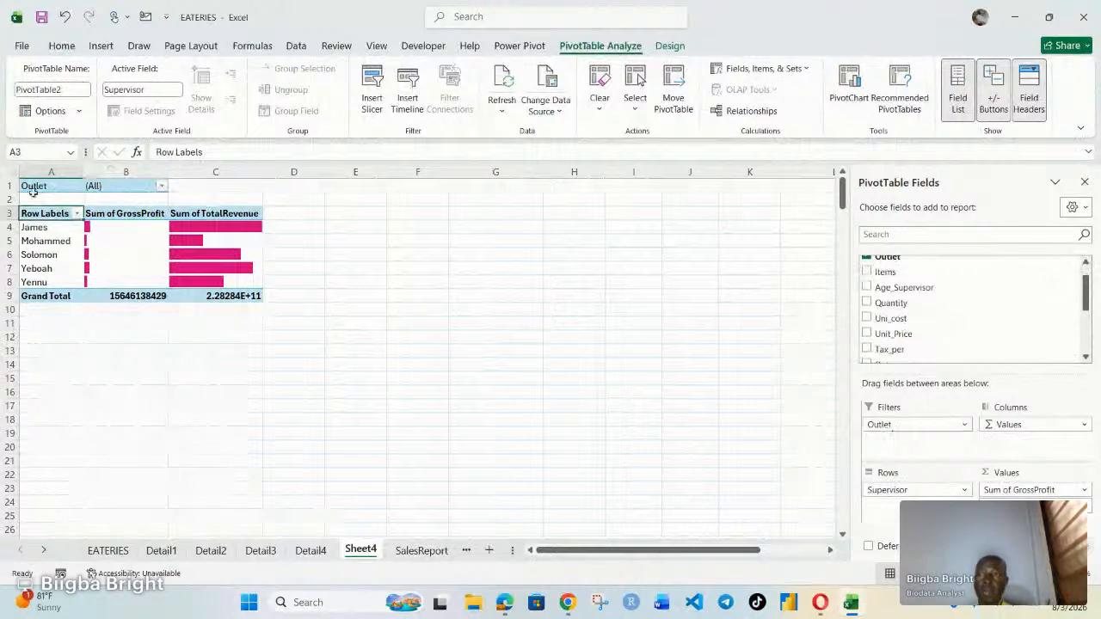
{"action": "left_click", "coordinate": [160, 186]}
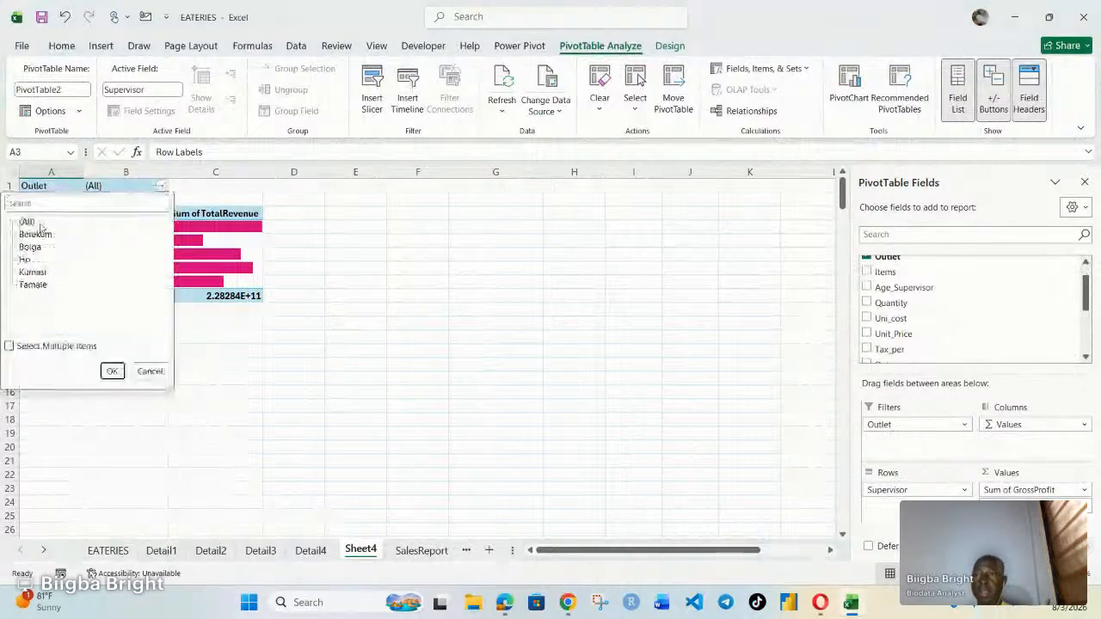
{"action": "left_click", "coordinate": [34, 234]}
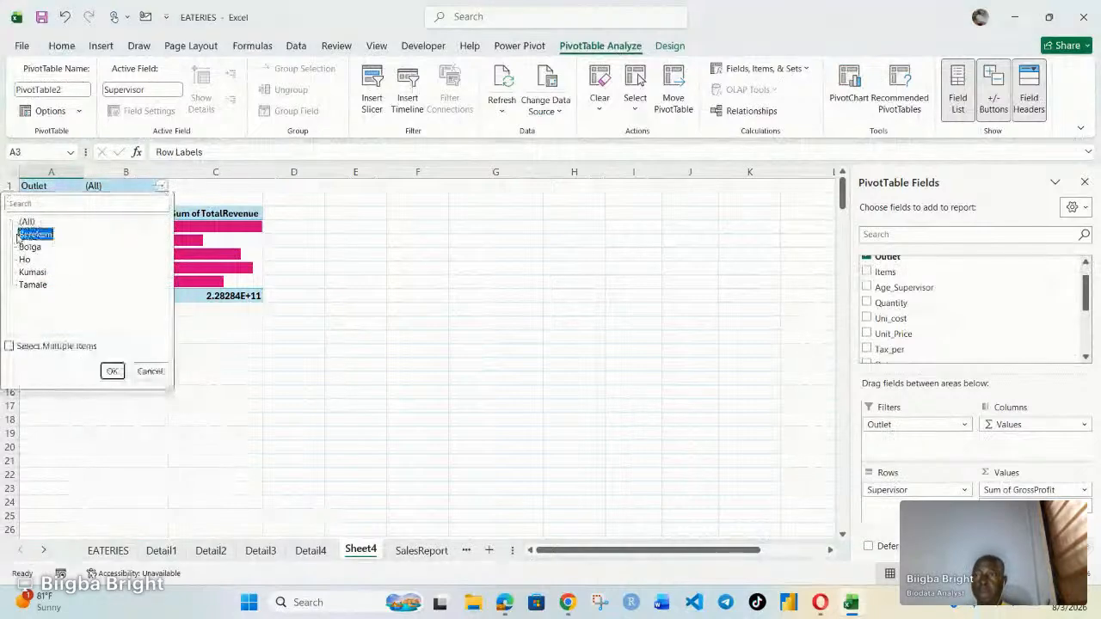
{"action": "left_click", "coordinate": [112, 371]}
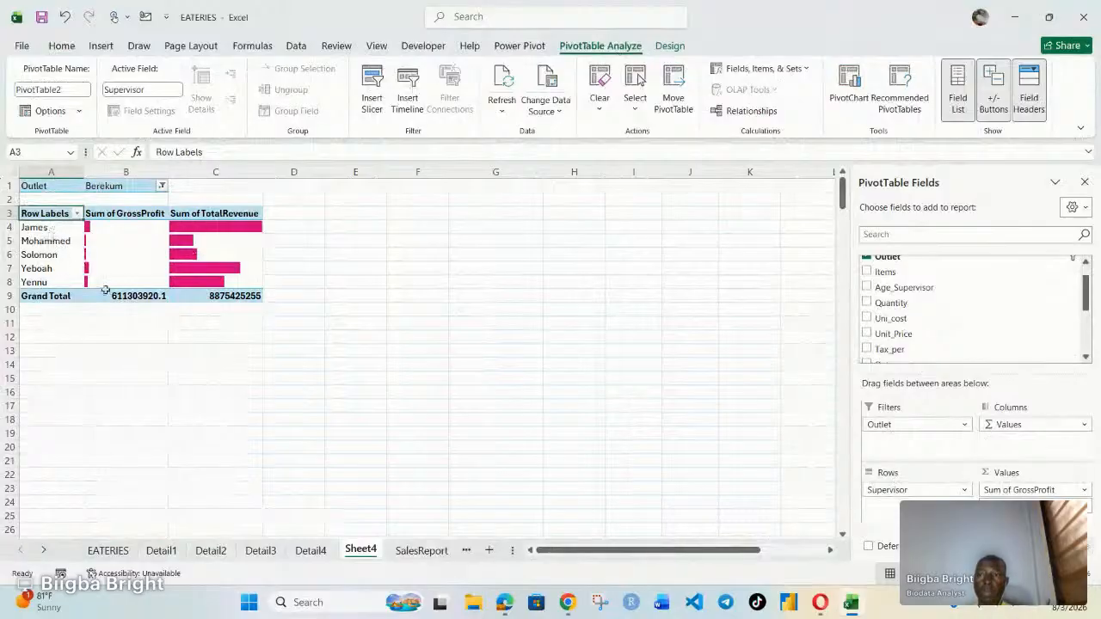
Step: Change the Outlet report filter to Ho
{"action": "left_click", "coordinate": [161, 186]}
{"action": "left_click", "coordinate": [25, 259]}
{"action": "left_click", "coordinate": [110, 371]}
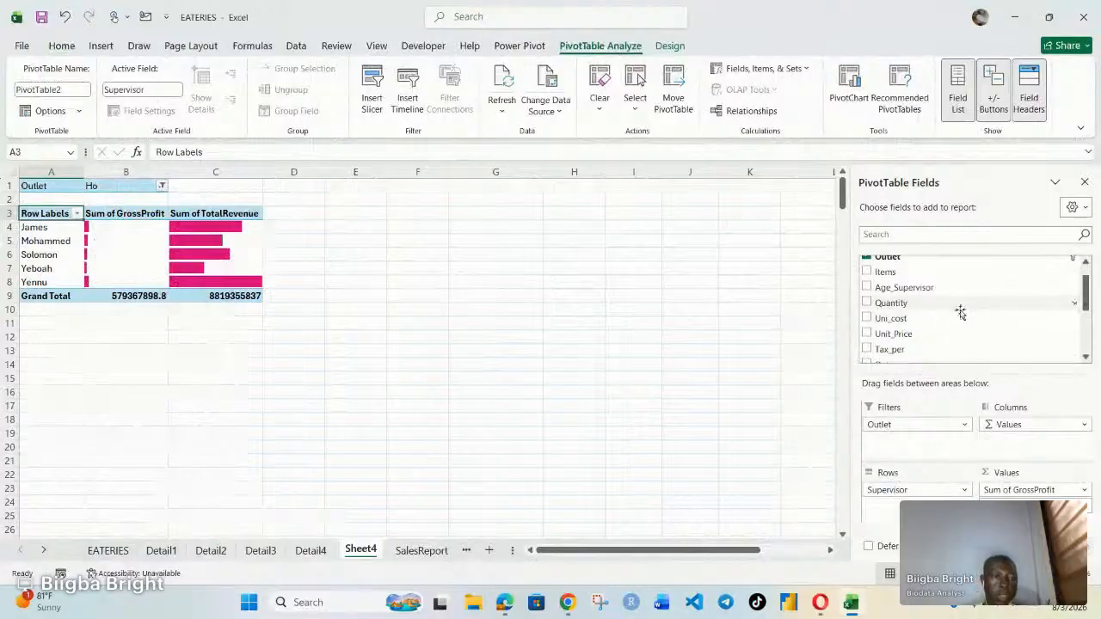
Step: Replace the Outlet report filter with Items and restrict the PivotTable to Huawei
{"action": "scroll", "coordinate": [934, 302], "scroll_direction": "up", "scroll_amount": 1}
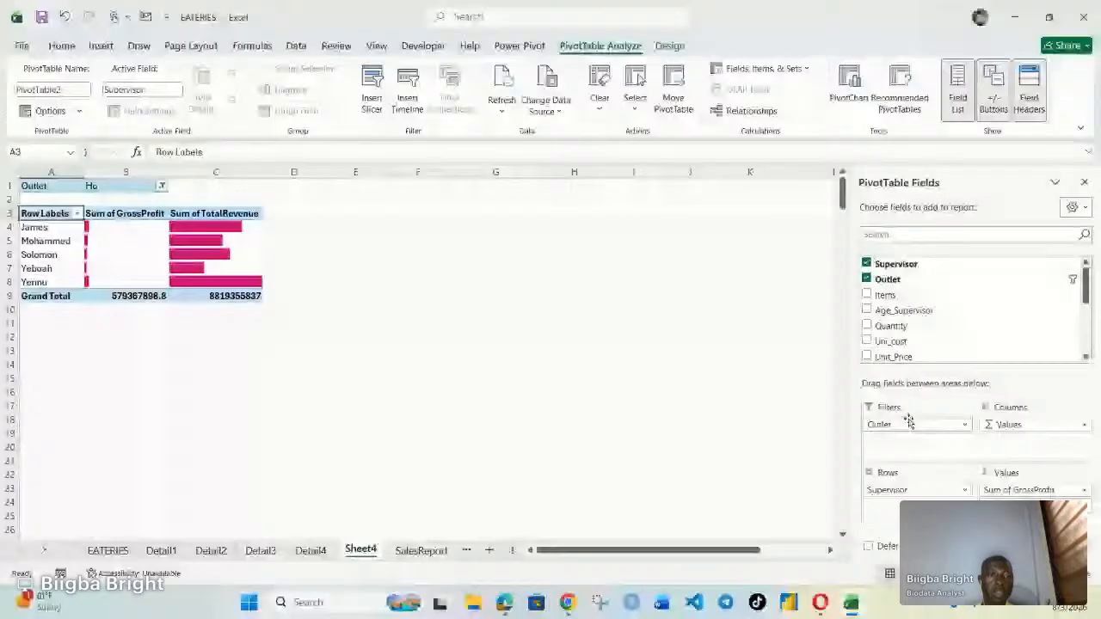
{"action": "mouse_move", "coordinate": [909, 423]}
{"action": "left_mouse_down"}
{"action": "mouse_move", "coordinate": [950, 281]}
{"action": "mouse_move", "coordinate": [917, 405]}
{"action": "left_mouse_up"}
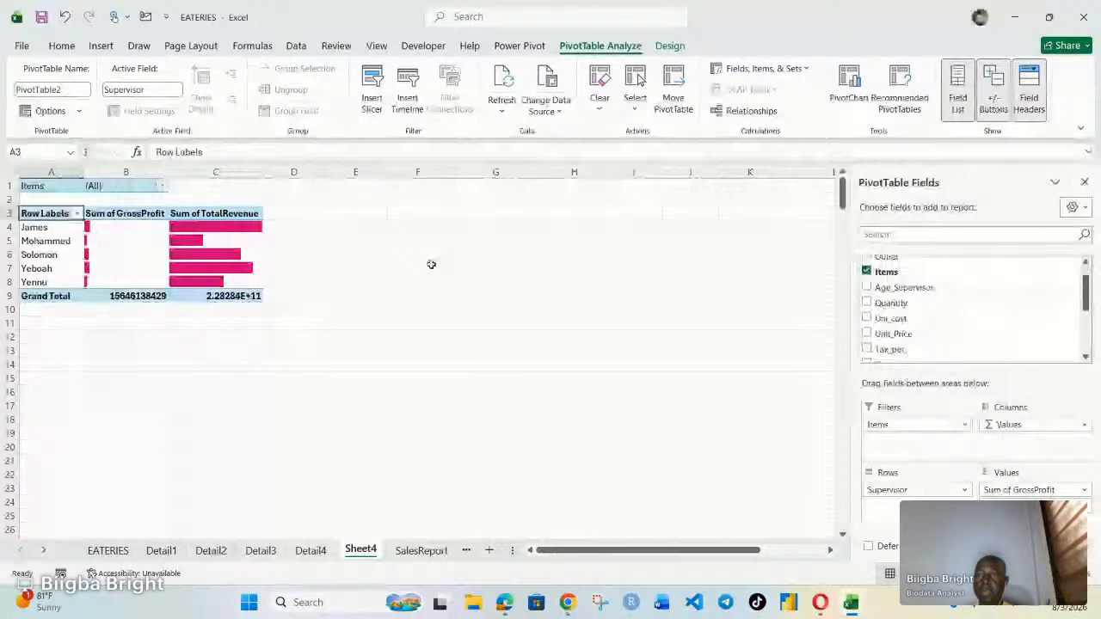
{"action": "left_click", "coordinate": [160, 187]}
{"action": "left_click", "coordinate": [32, 234]}
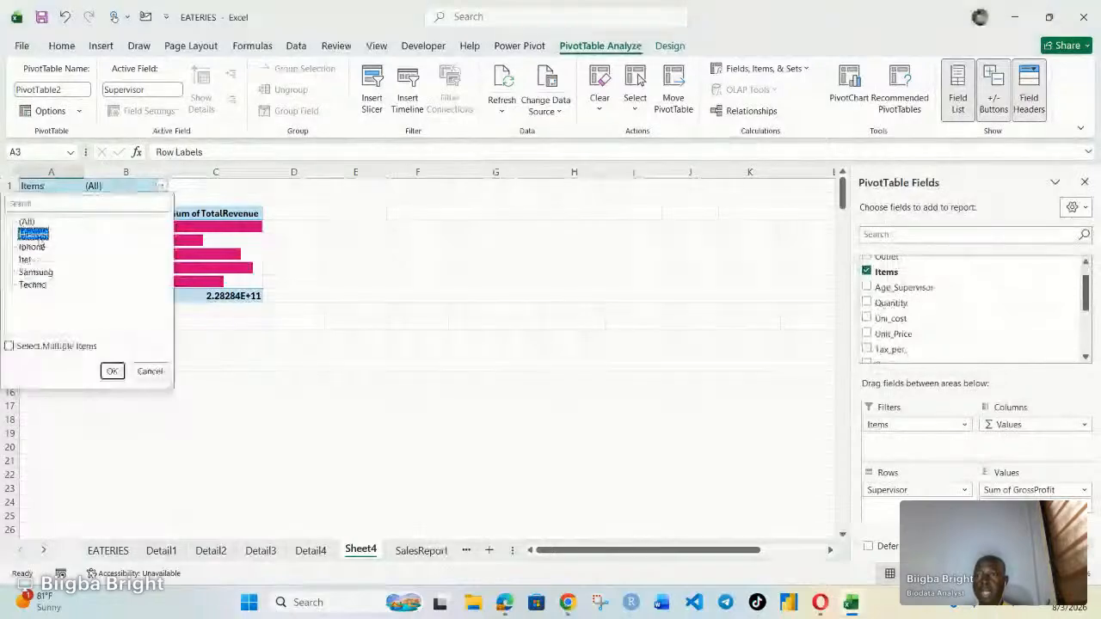
{"action": "left_click", "coordinate": [111, 371]}
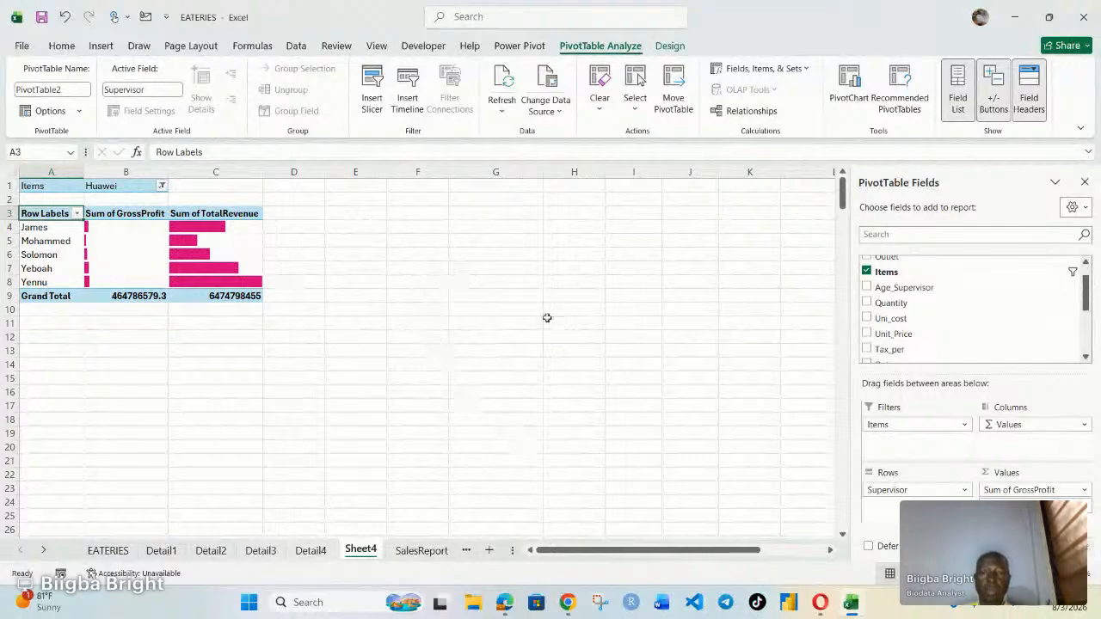
{"action": "mouse_move", "coordinate": [568, 601]}
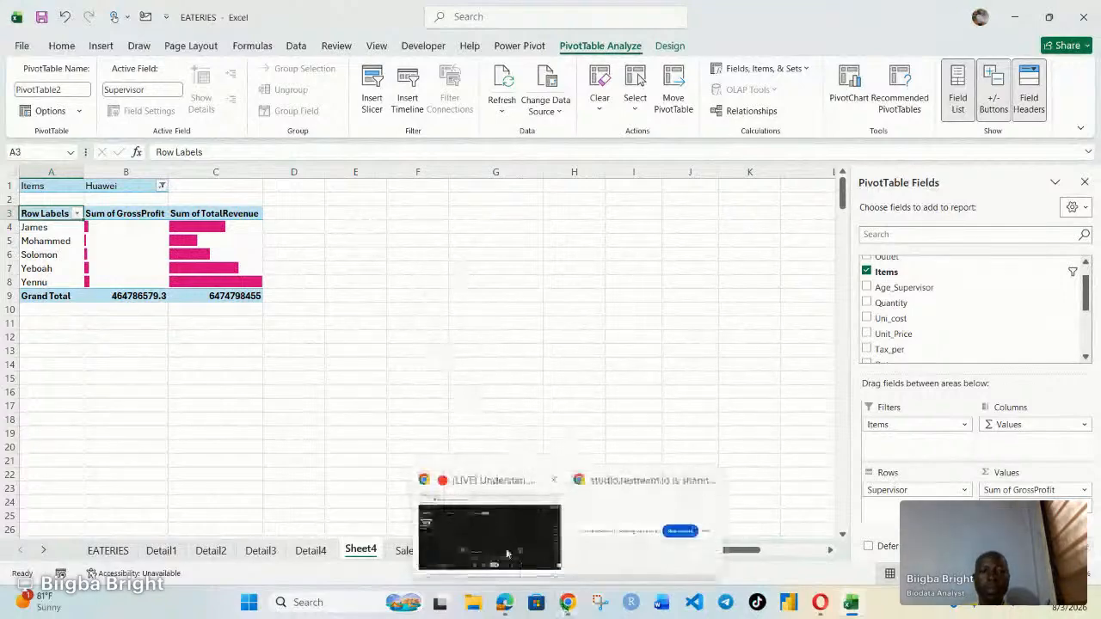